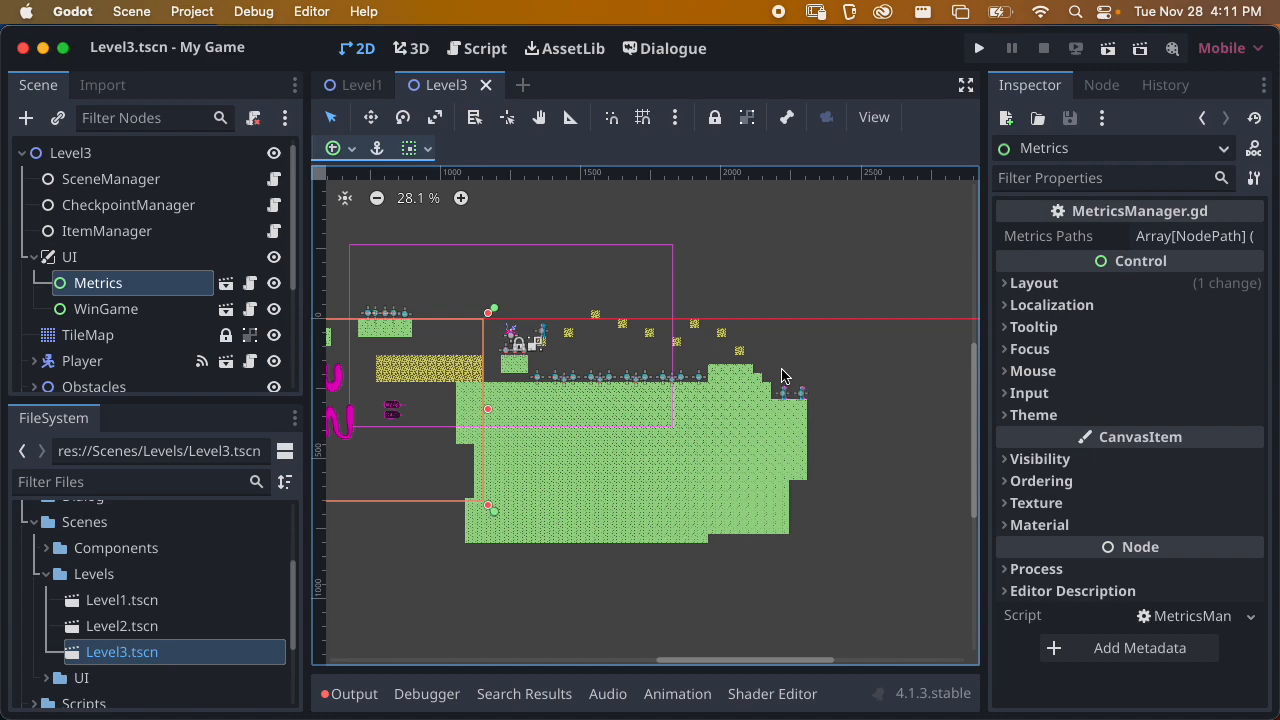
Examine the Level3 layout and its scene tree, including the UI, TileMap and Player nodes
scroll(740, 360, left, 5)
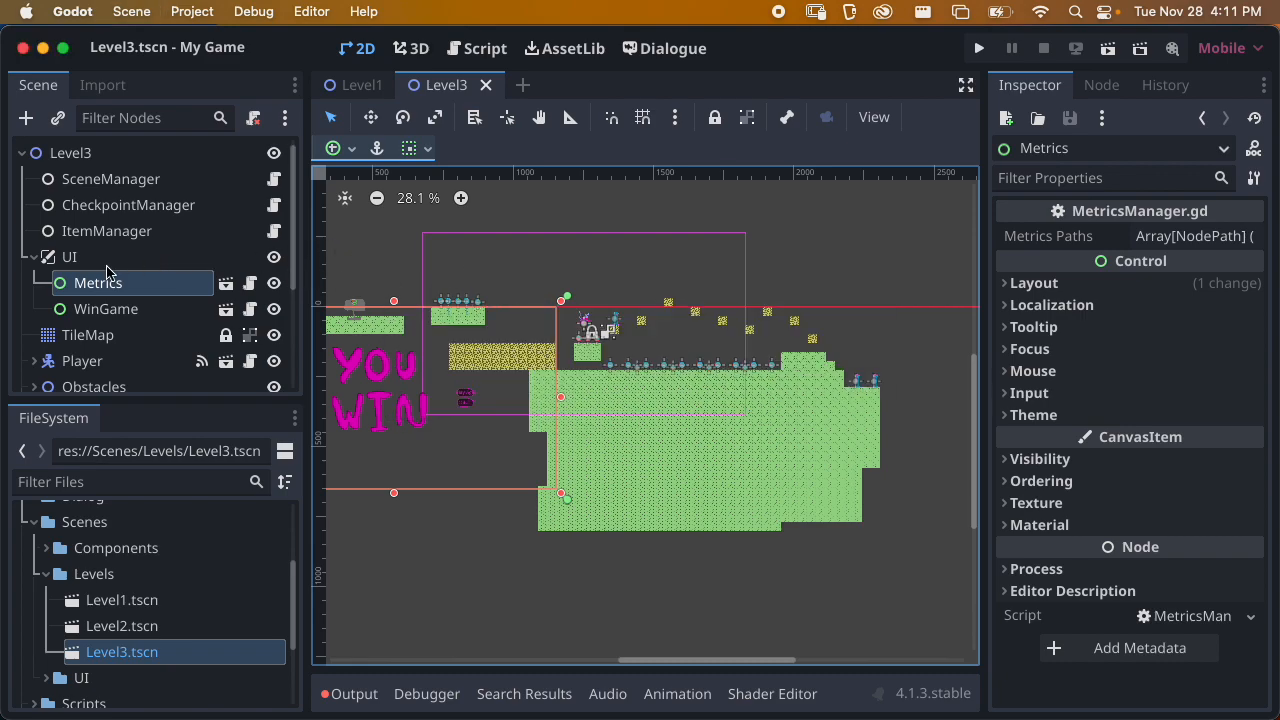
click(34, 257)
scroll(194, 251, down, 3)
scroll(229, 234, up, 3)
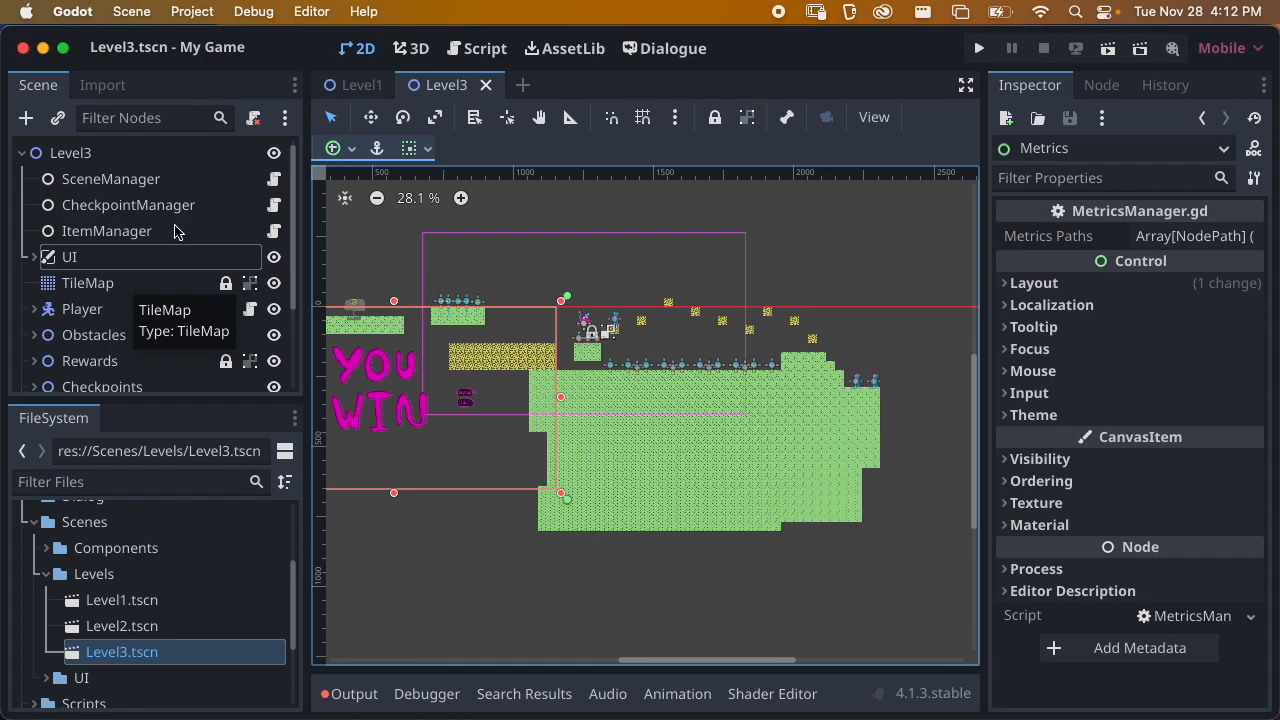
scroll(110, 282, down, 2)
click(107, 272)
click(88, 246)
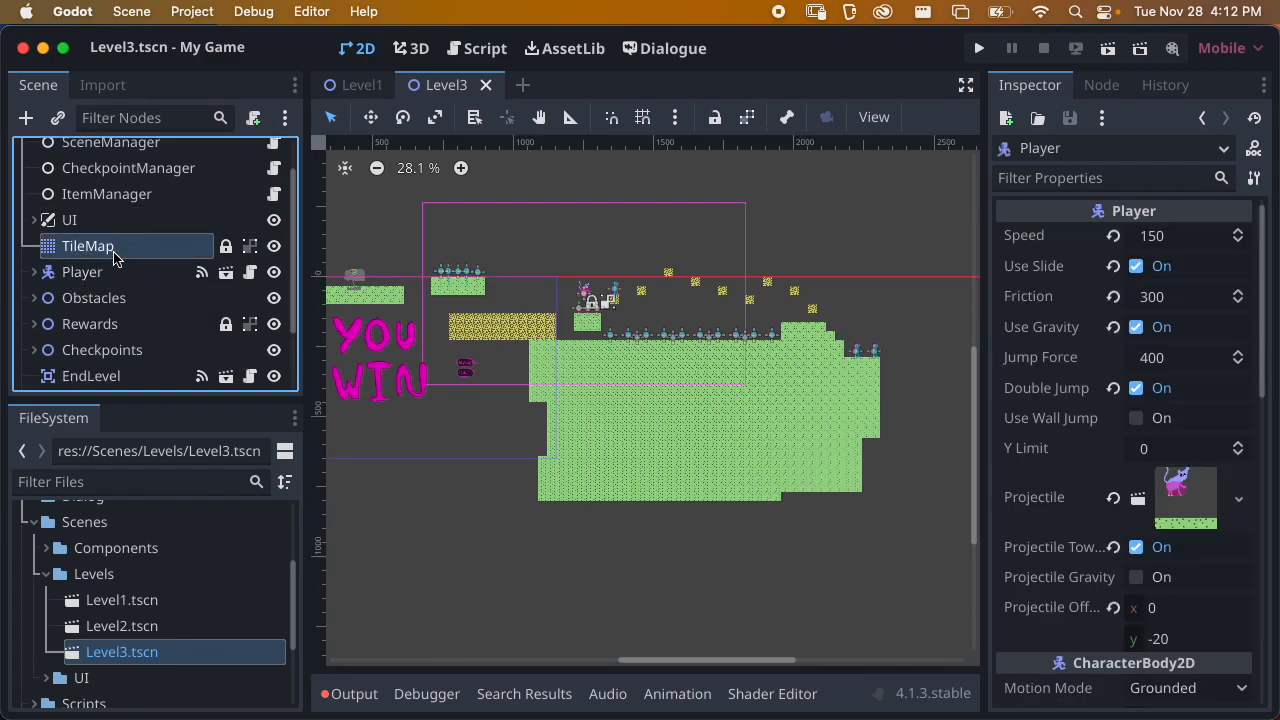
scroll(581, 276, down, 2)
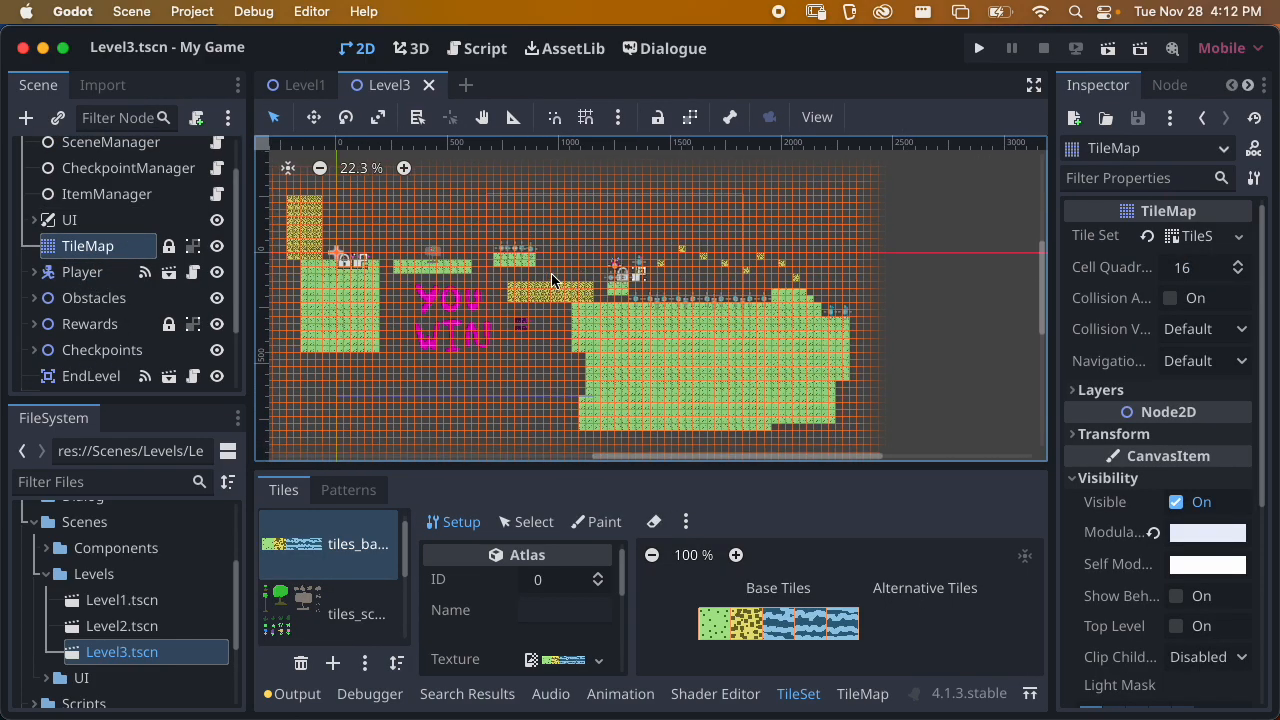
scroll(97, 259, down, 3)
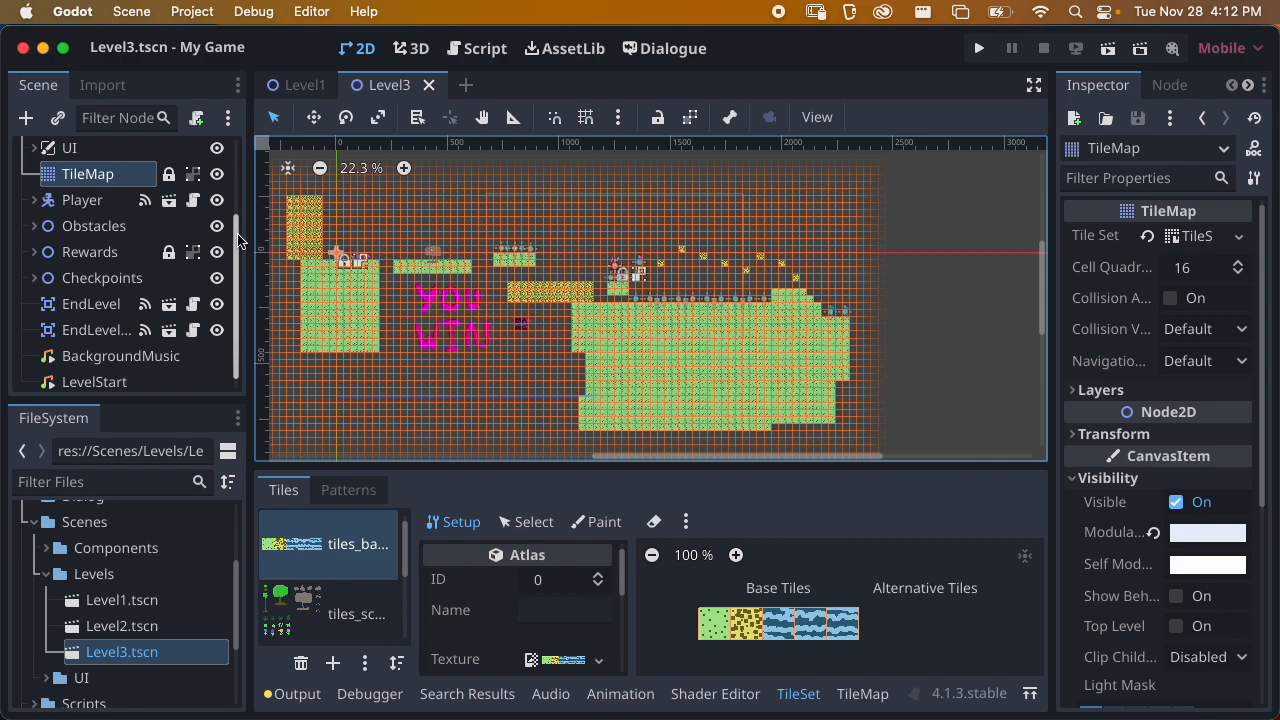
drag(240, 238, 230, 170)
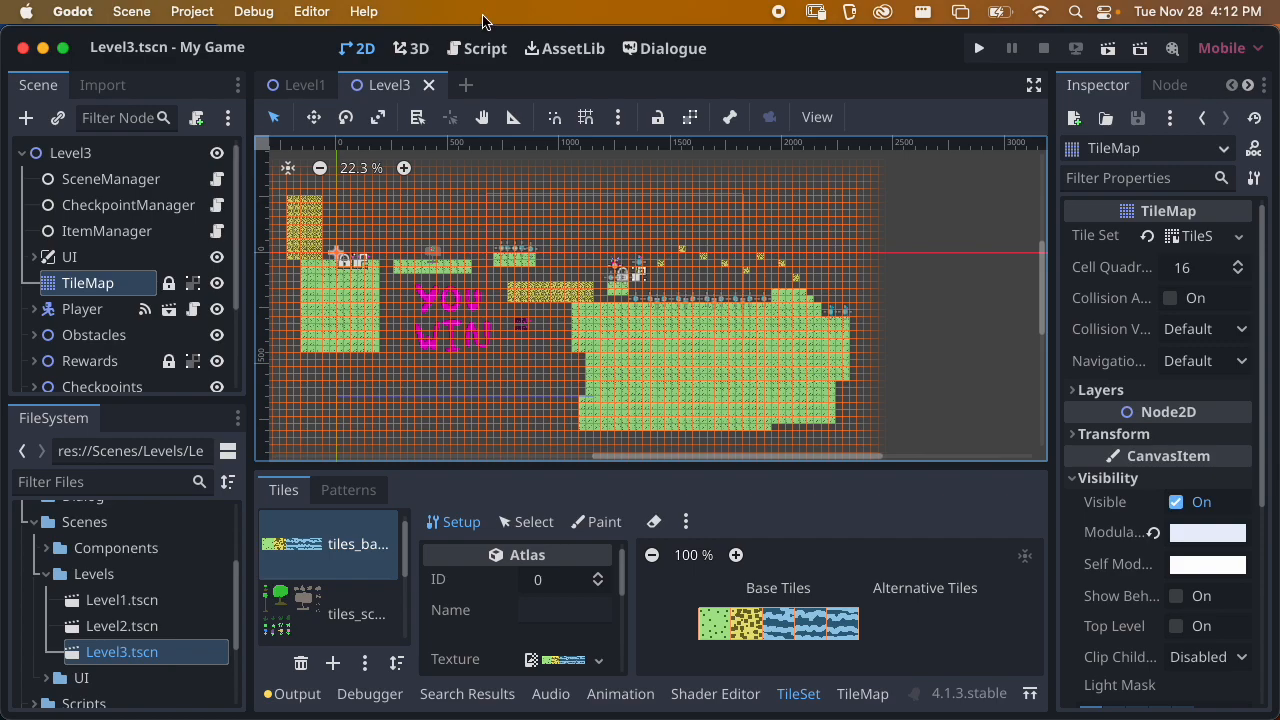
Create a new scene with a 2D root node named Level4A
click(465, 85)
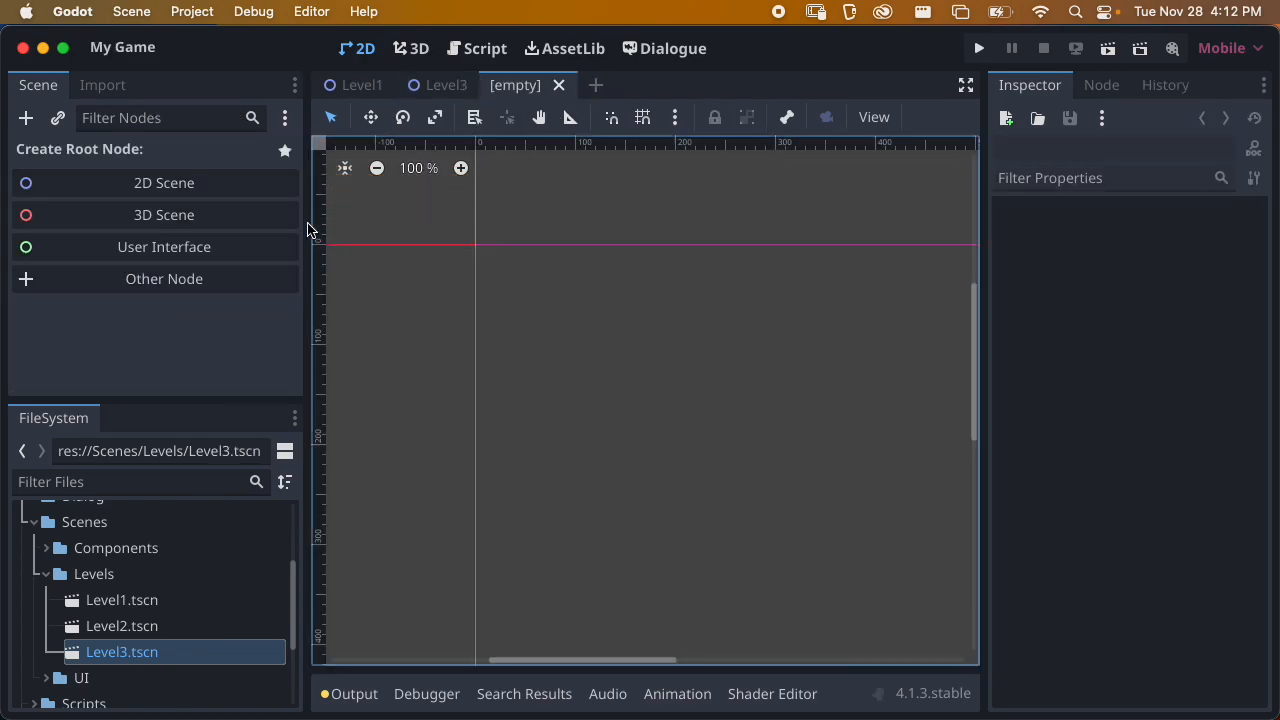
click(286, 183)
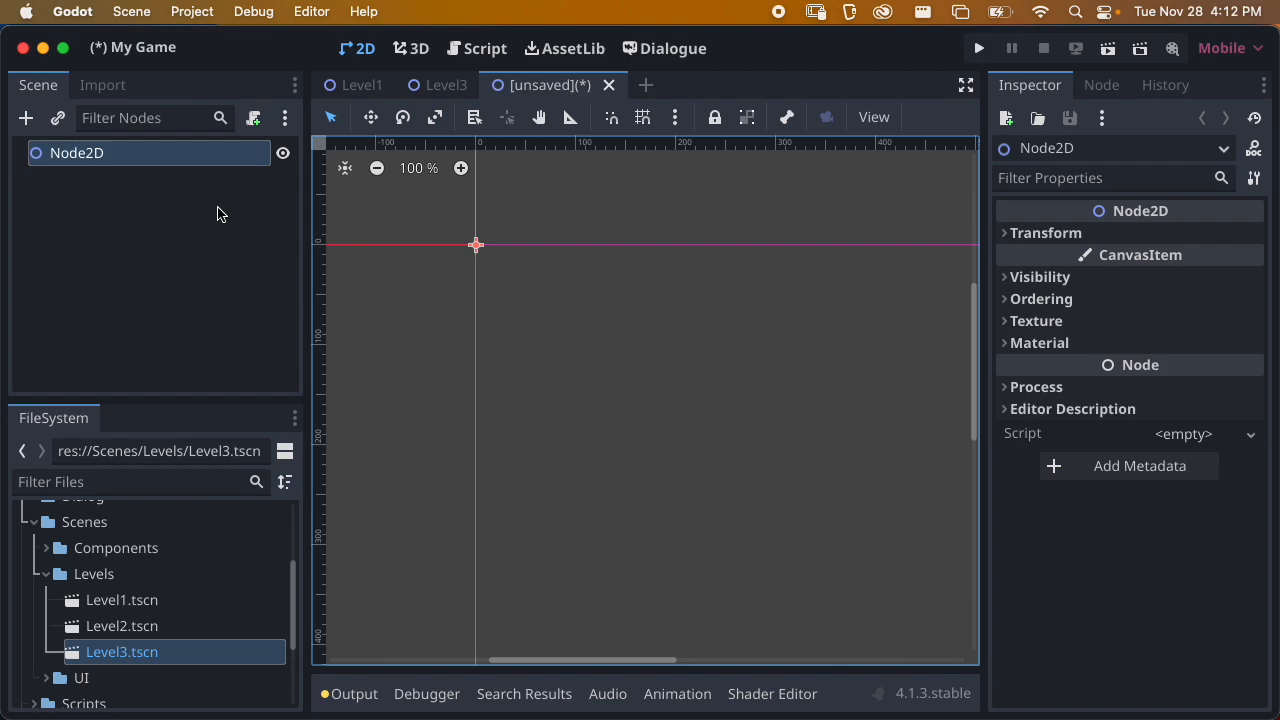
double_click(120, 152)
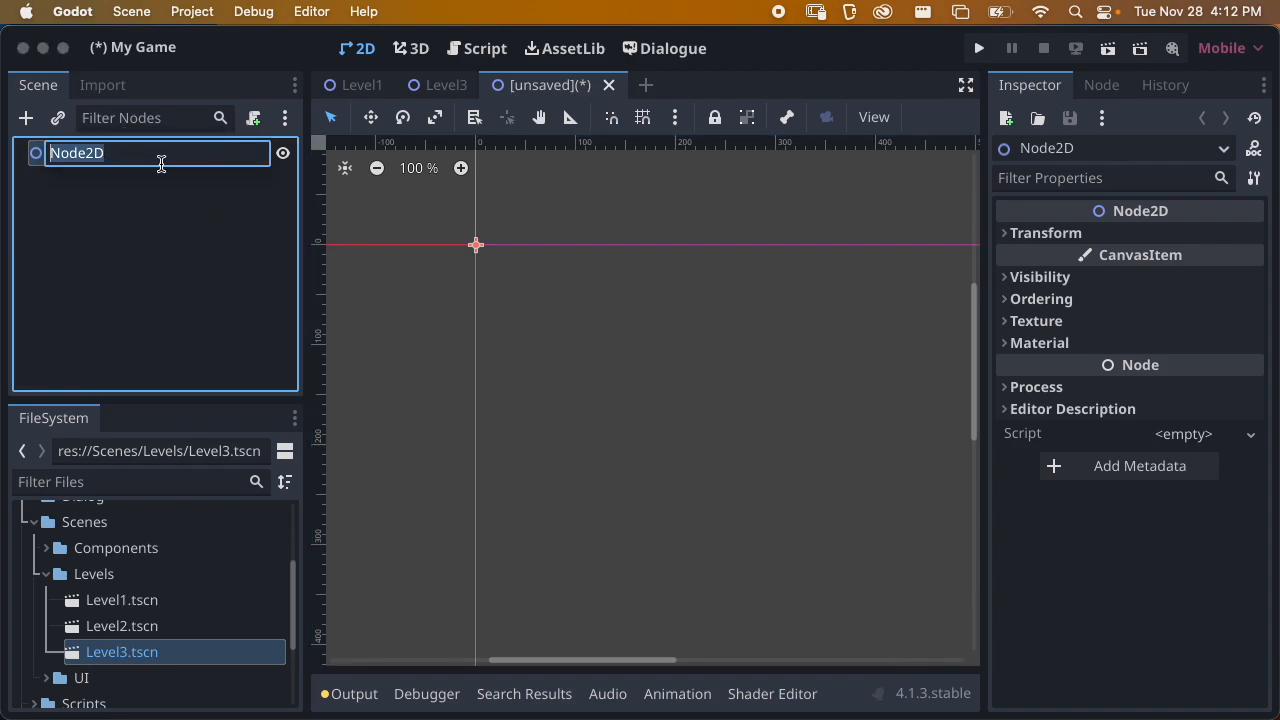
text(Level4)
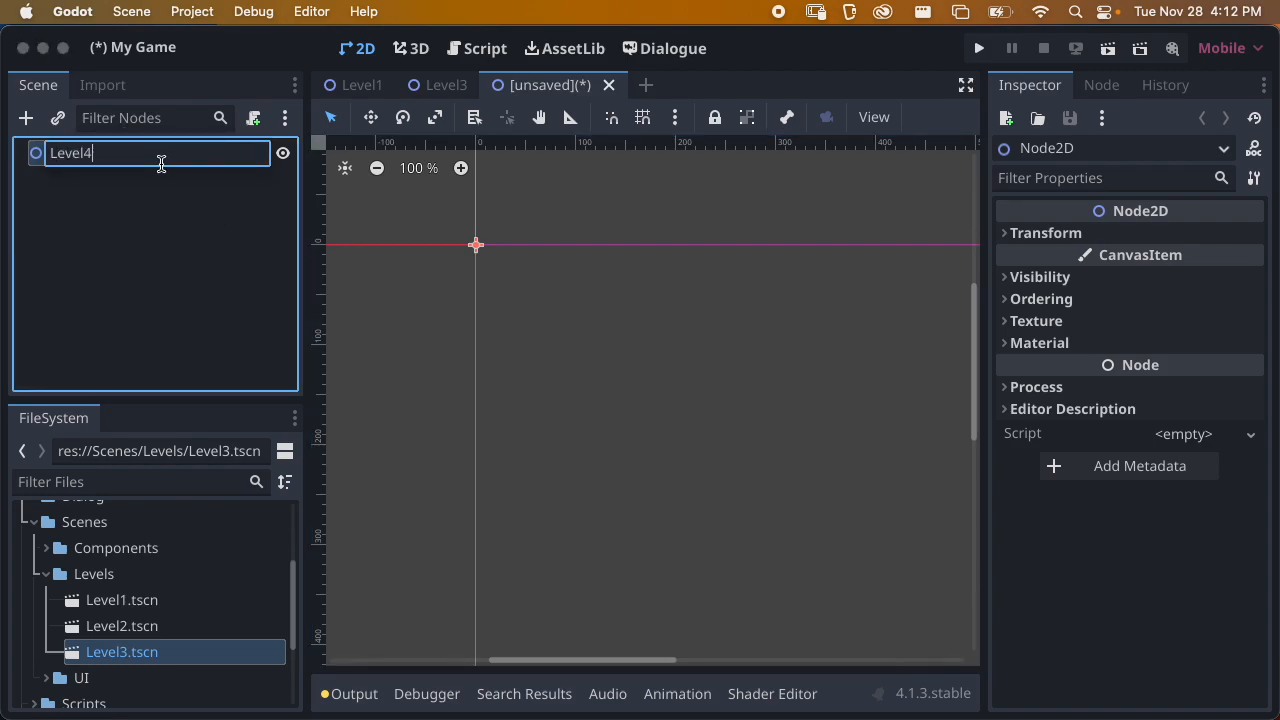
key(Return)
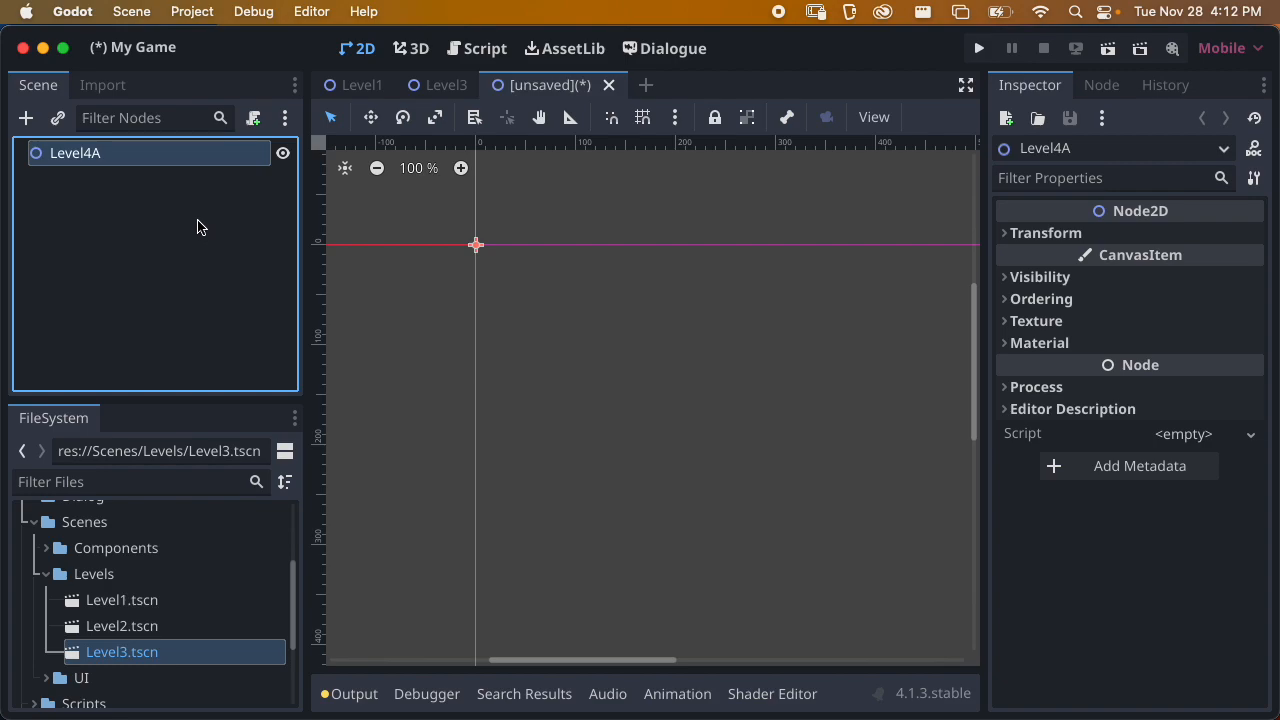
Save the new scene as Level4A.tscn in the Scenes/Levels folder
key(super+s)
click(643, 232)
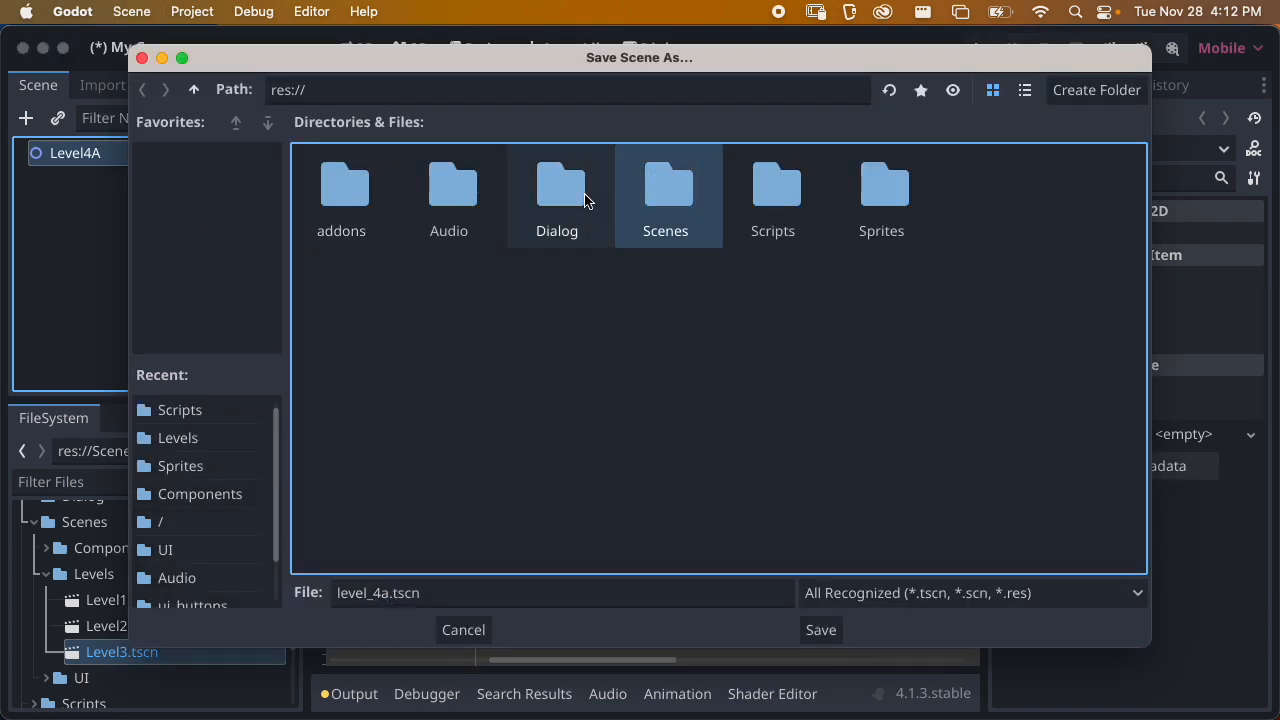
double_click(662, 196)
double_click(452, 192)
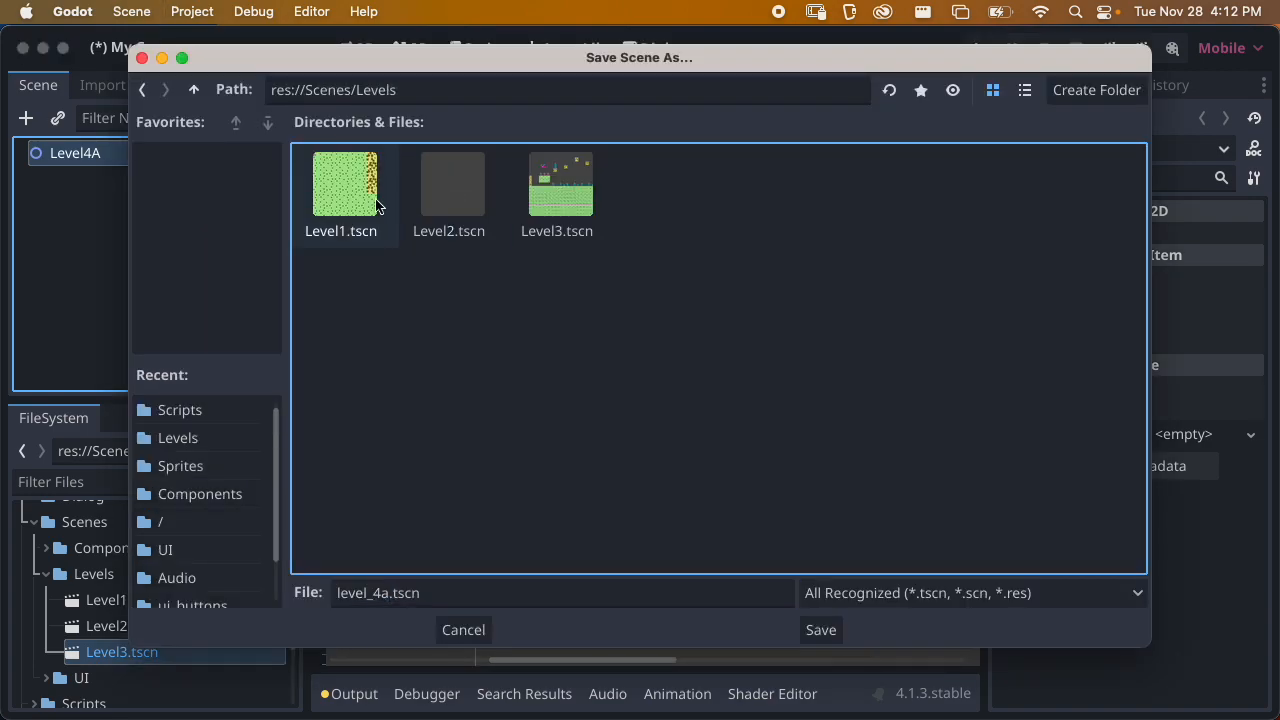
drag(390, 593, 323, 606)
text(LEvel)
key(BackSpace)
key(BackSpace)
key(BackSpace)
key(BackSpace)
text(evel4)
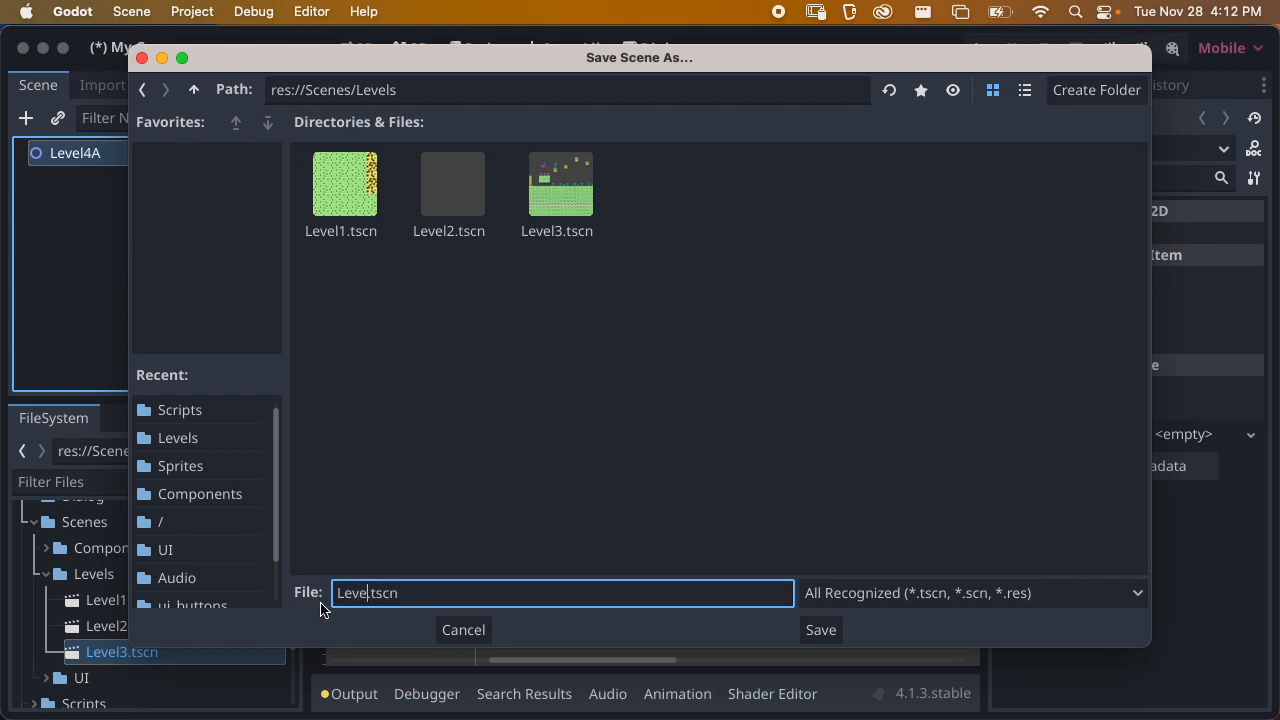
text(A)
click(819, 630)
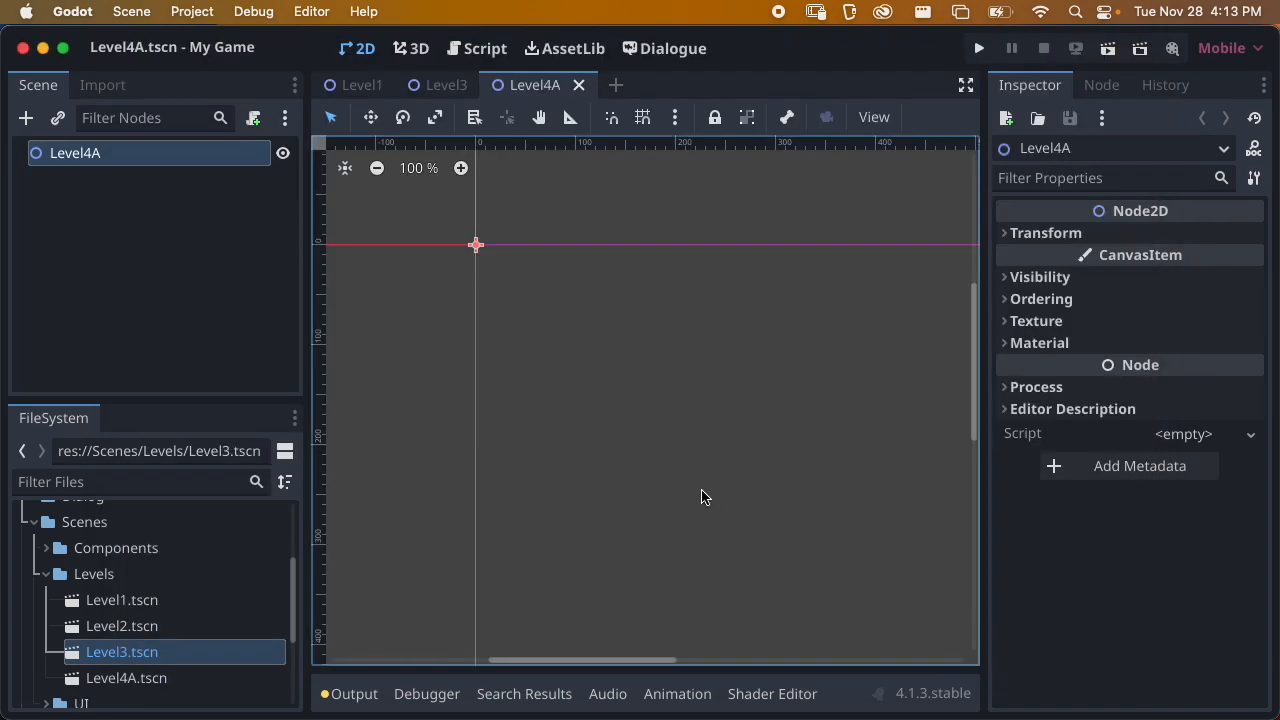
Copy the Player node from Level3 and paste it under the Level4A root node
click(436, 90)
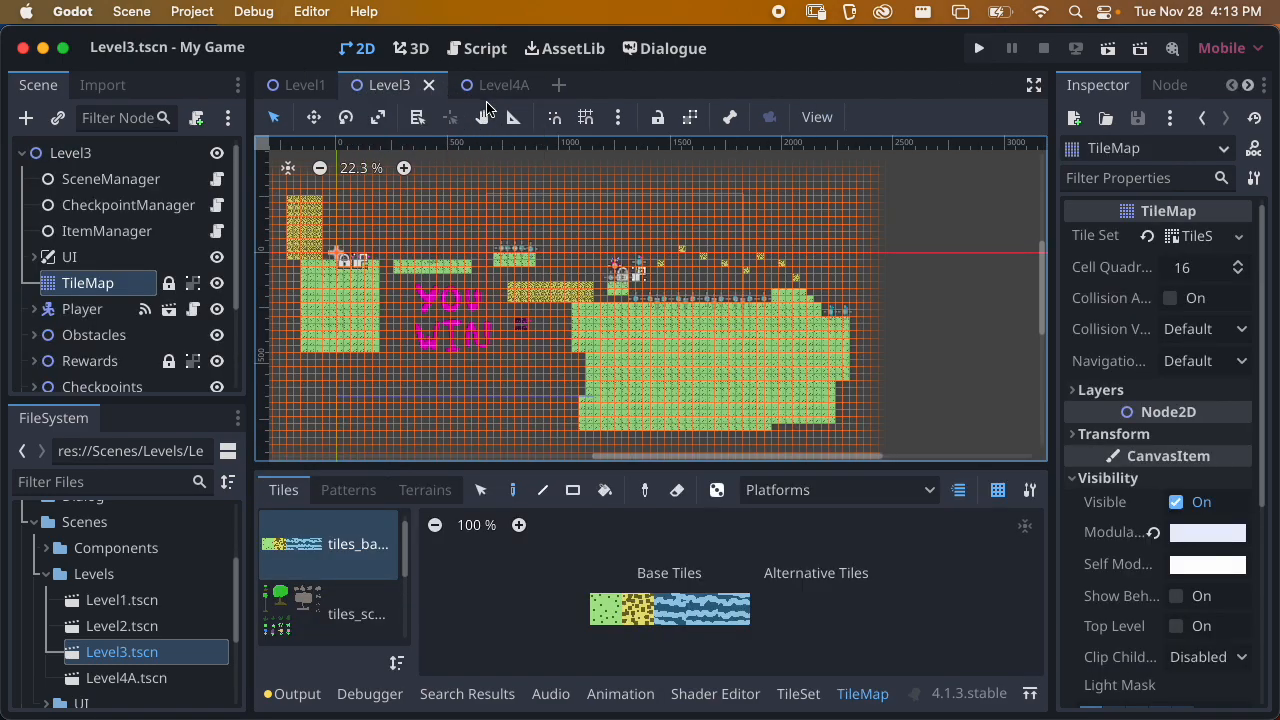
click(98, 316)
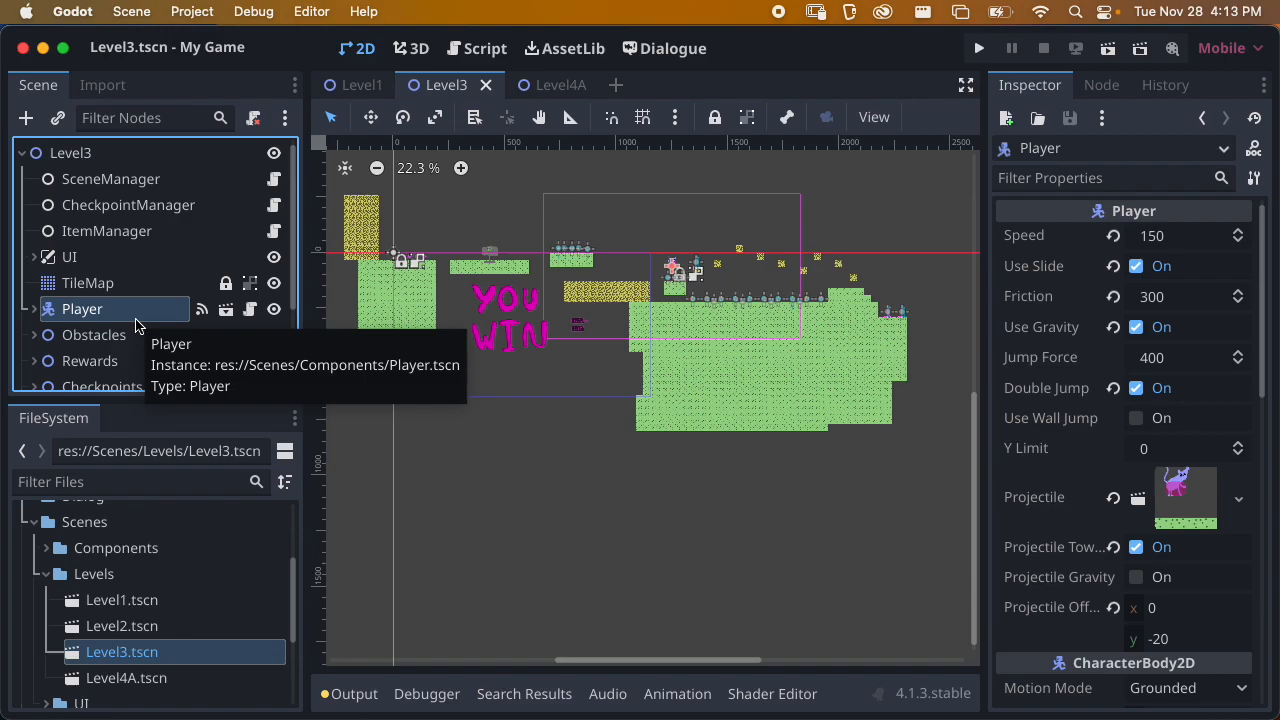
scroll(700, 270, up, 5)
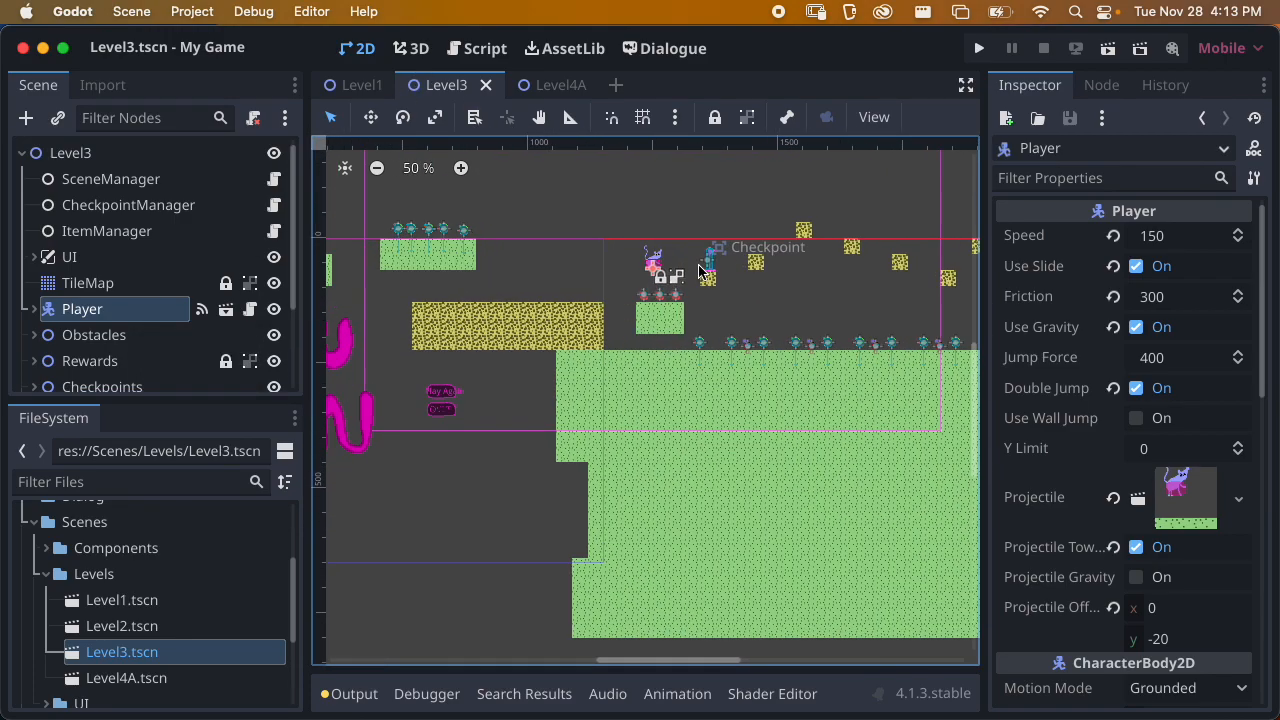
scroll(700, 270, up, 1)
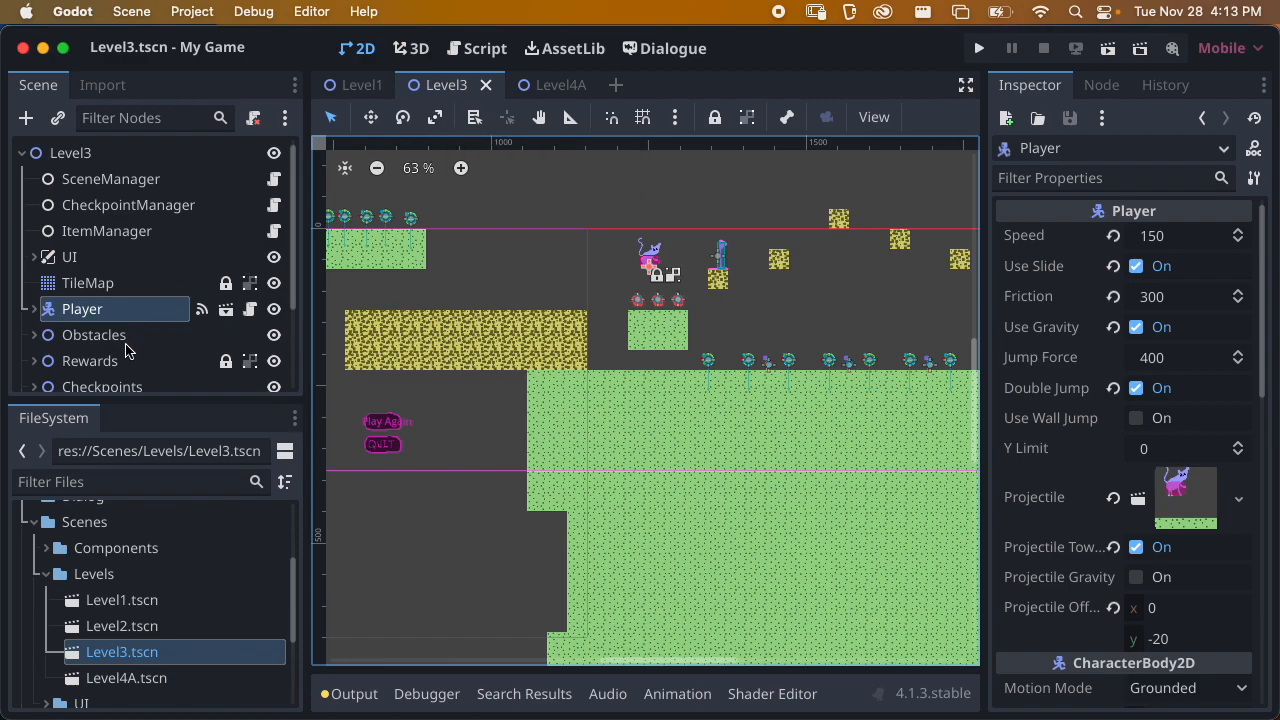
click(35, 309)
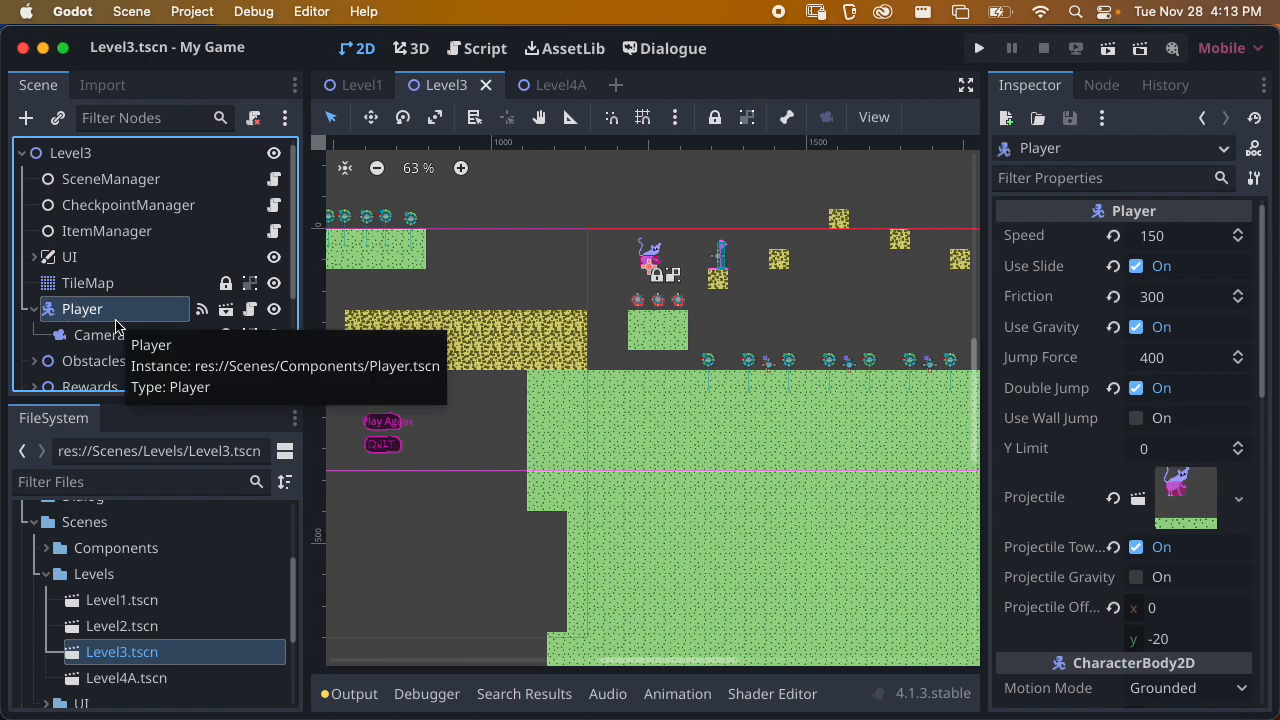
right_click(83, 316)
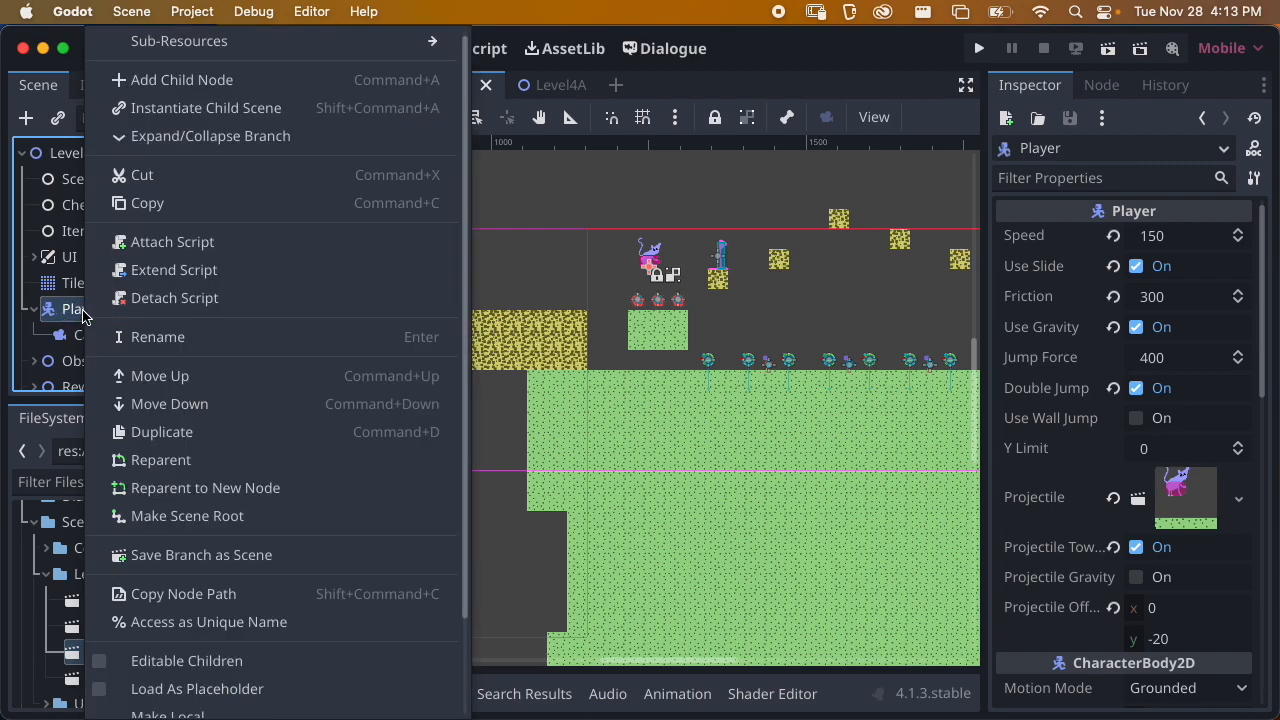
click(157, 205)
click(530, 90)
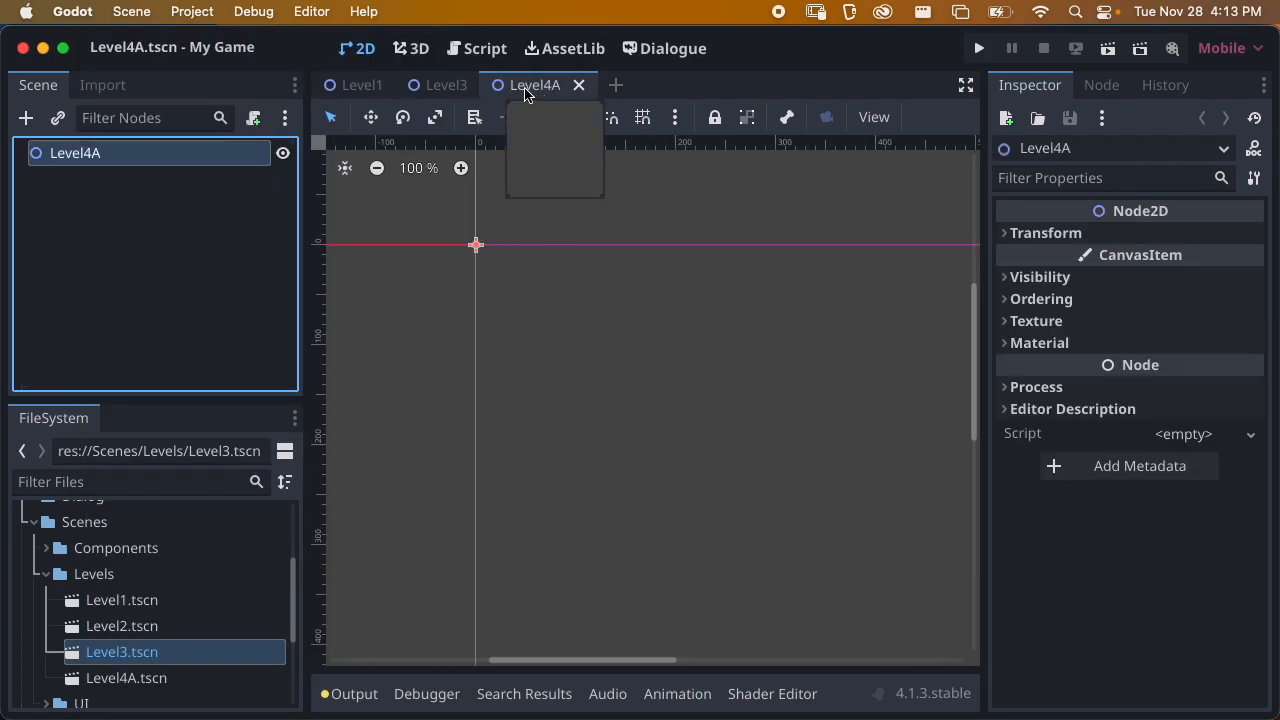
right_click(103, 154)
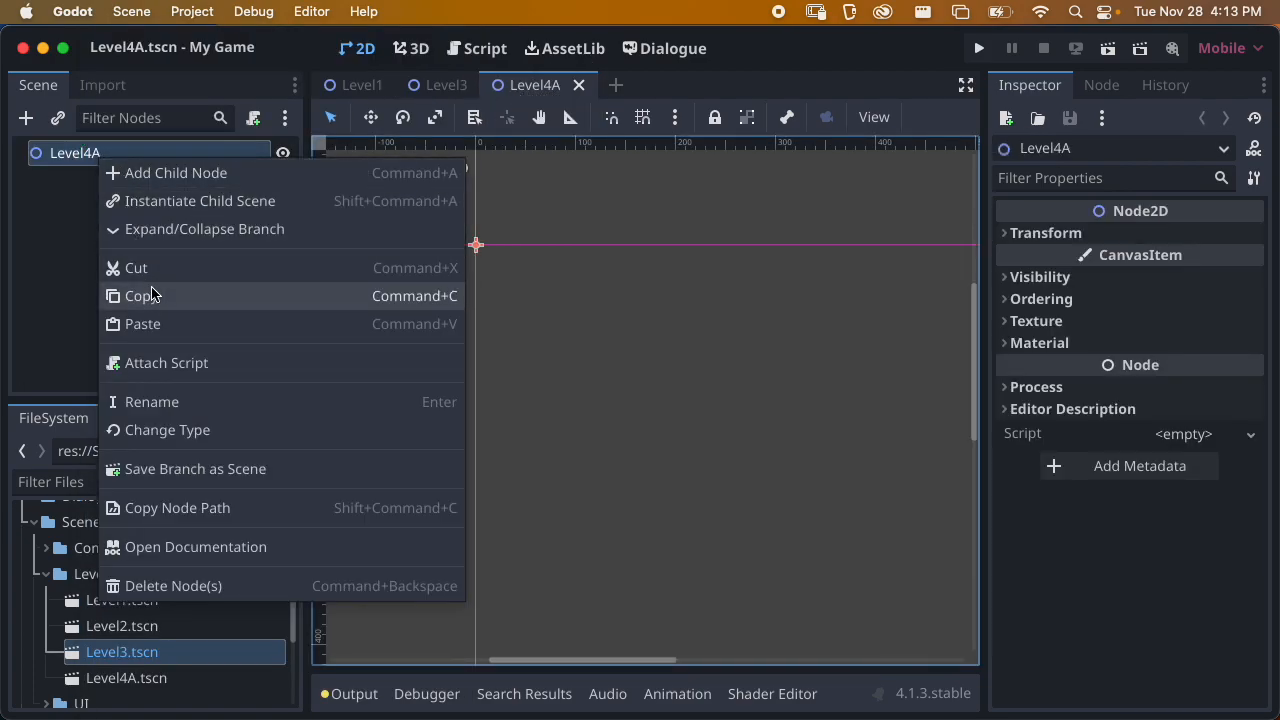
click(150, 323)
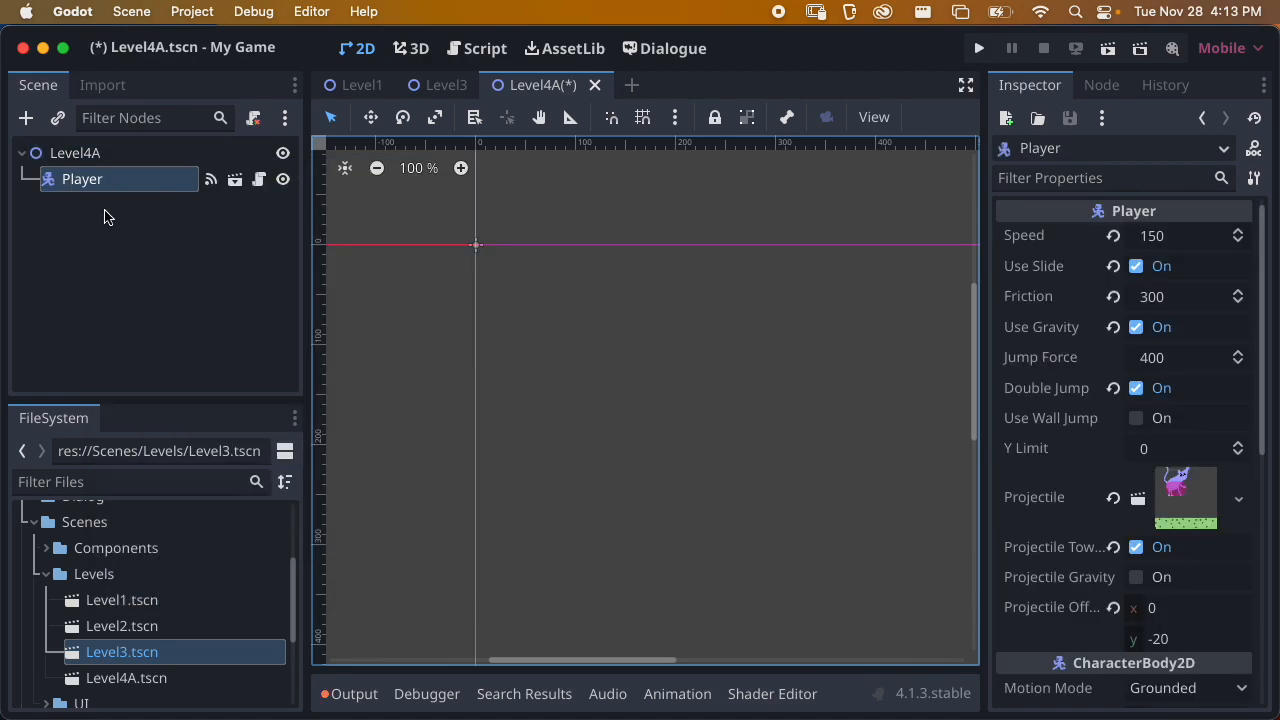
Reset the pasted Player's transform position to 0, 0 px in Level4A
middle_drag(474, 334, 589, 448)
scroll(589, 440, up, 5)
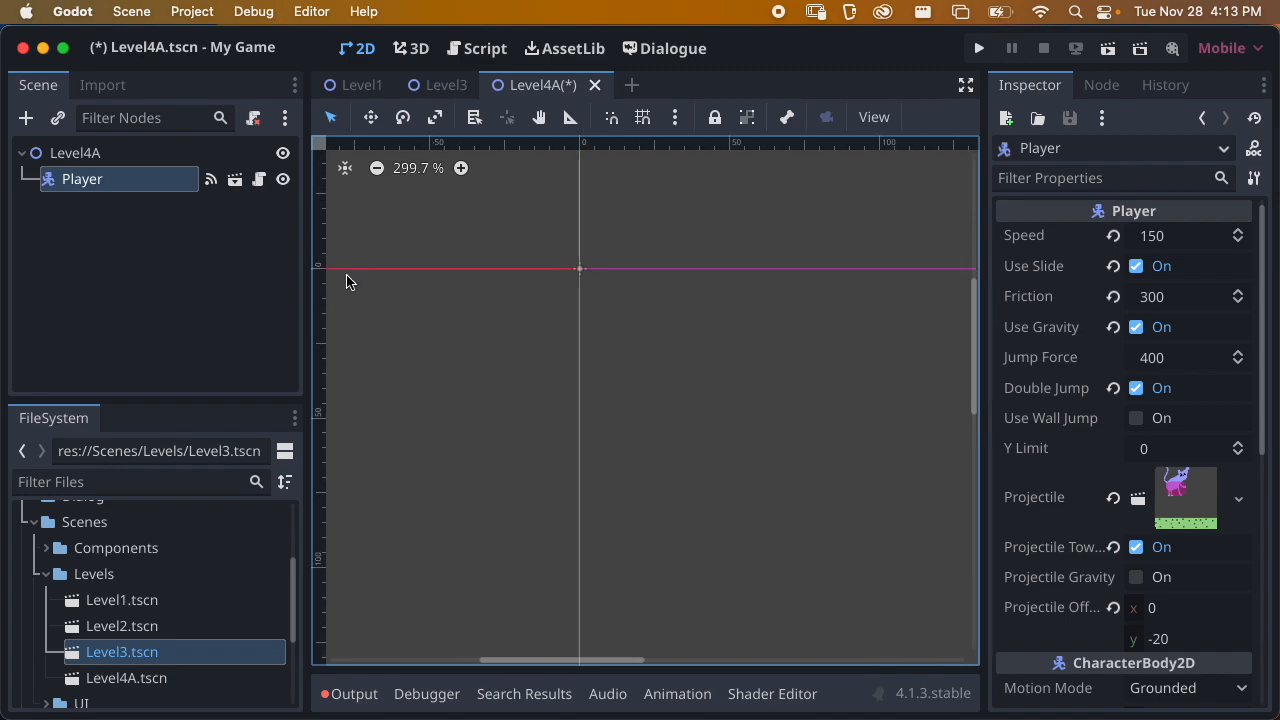
key(f)
scroll(697, 275, down, 2)
scroll(697, 325, down, 5)
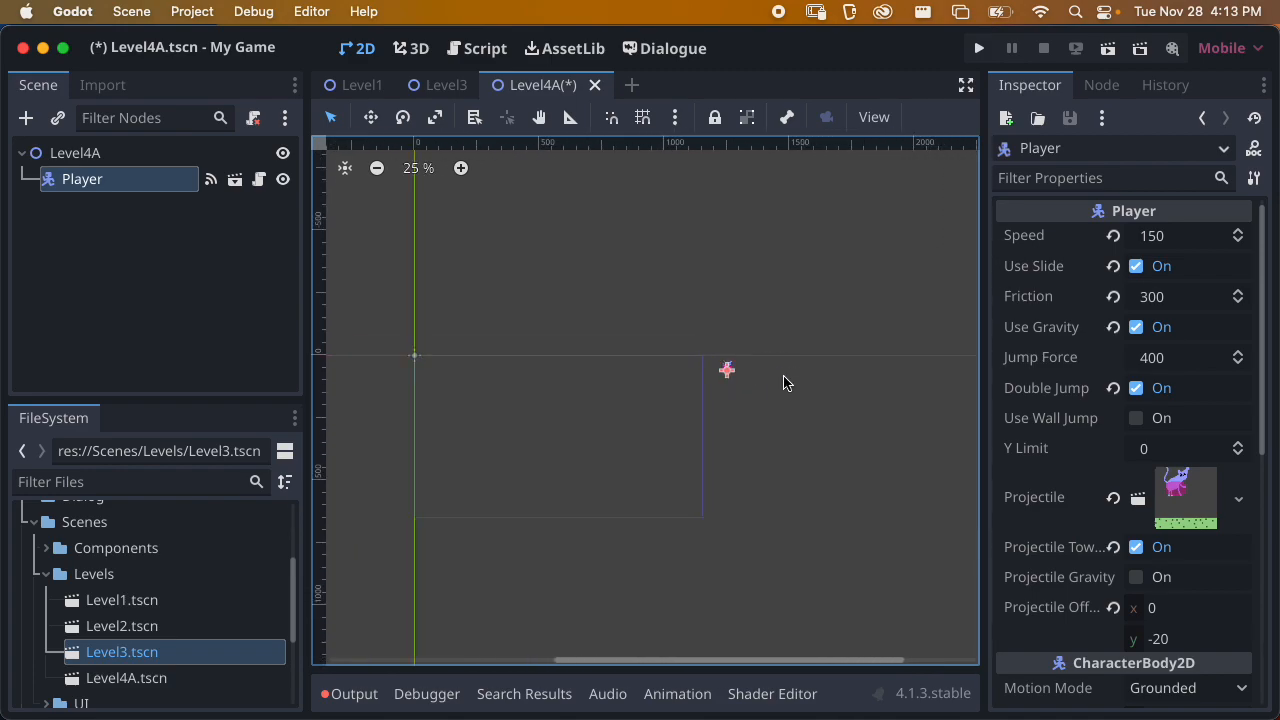
scroll(1094, 370, down, 5)
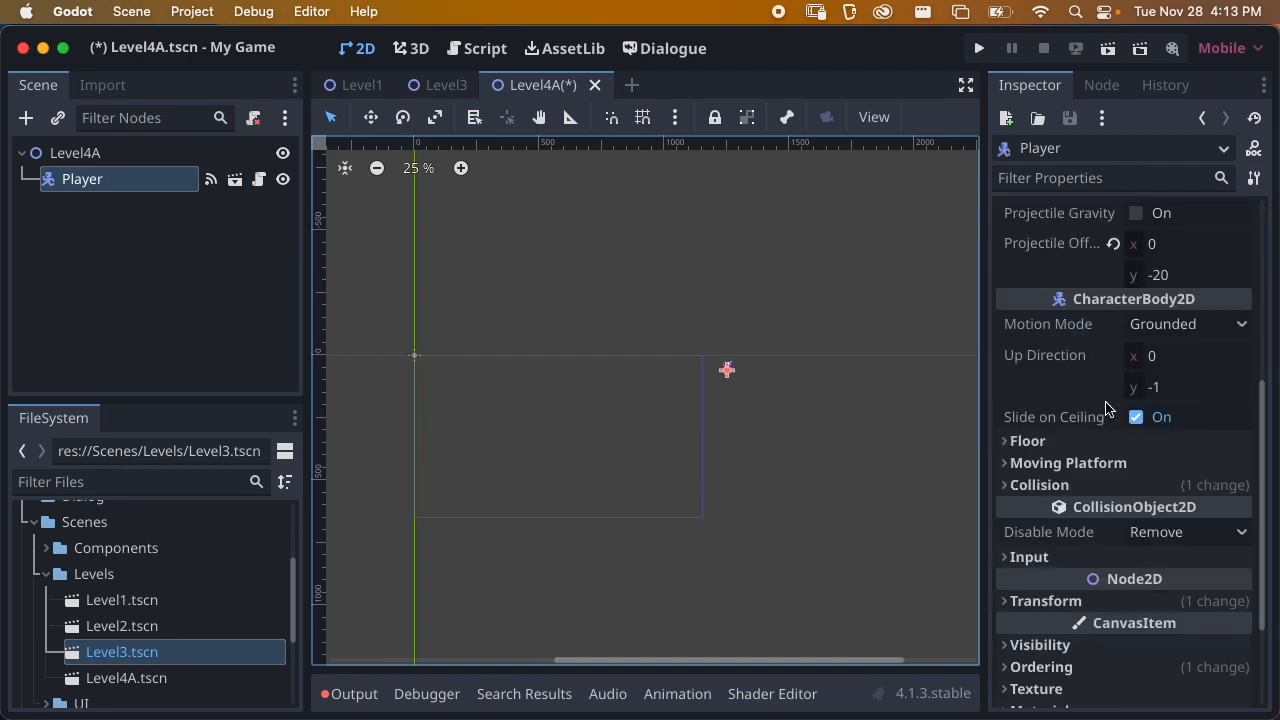
scroll(1106, 408, down, 3)
click(1020, 458)
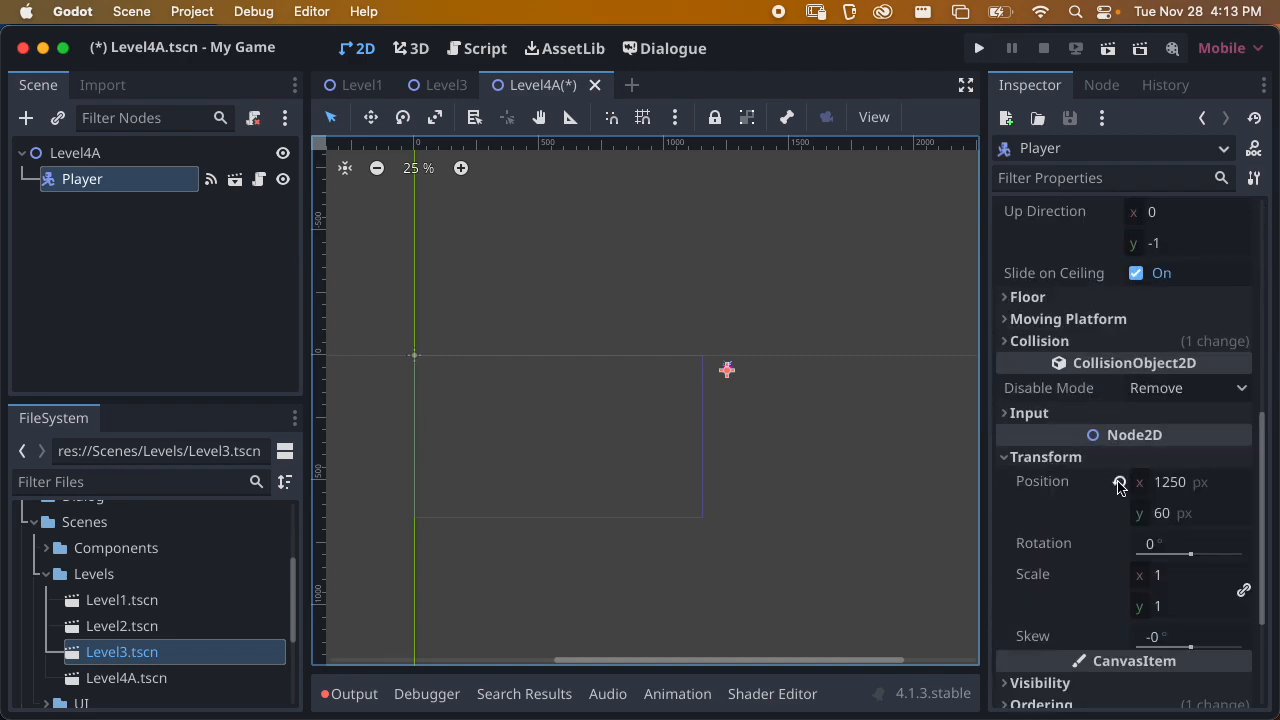
click(1118, 483)
scroll(583, 400, up, 4)
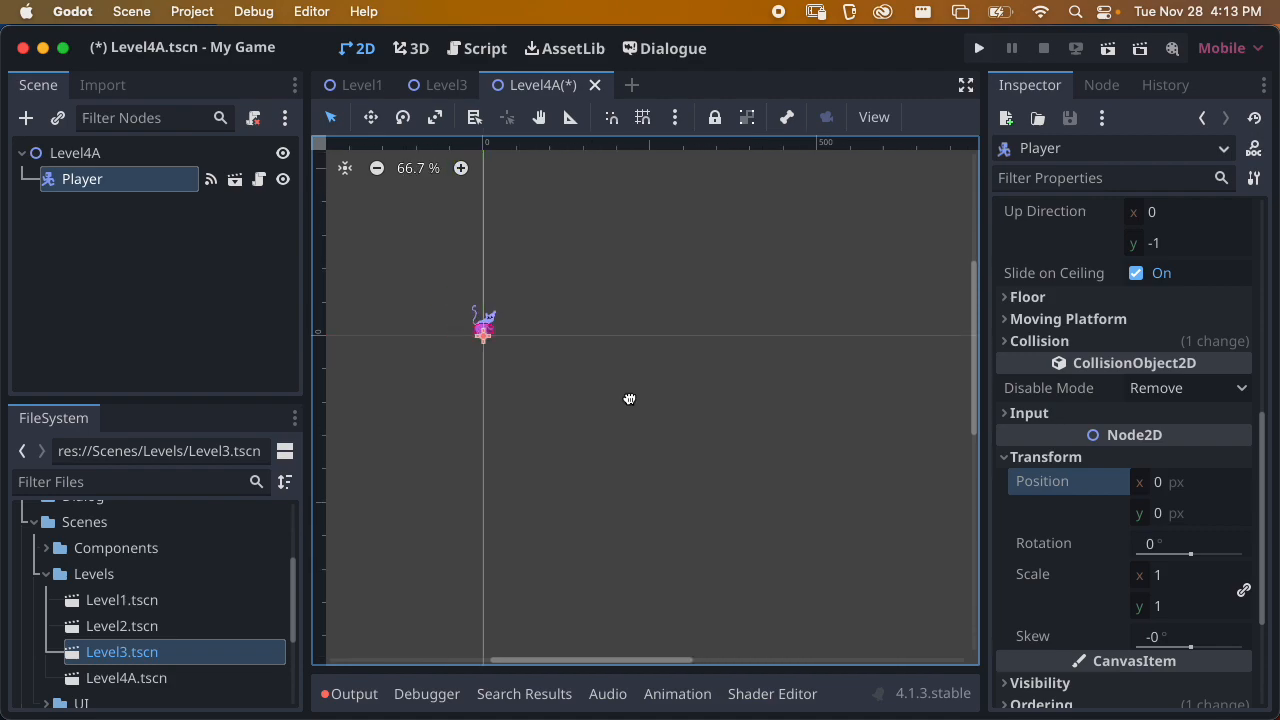
middle_drag(605, 393, 726, 409)
scroll(566, 373, up, 4)
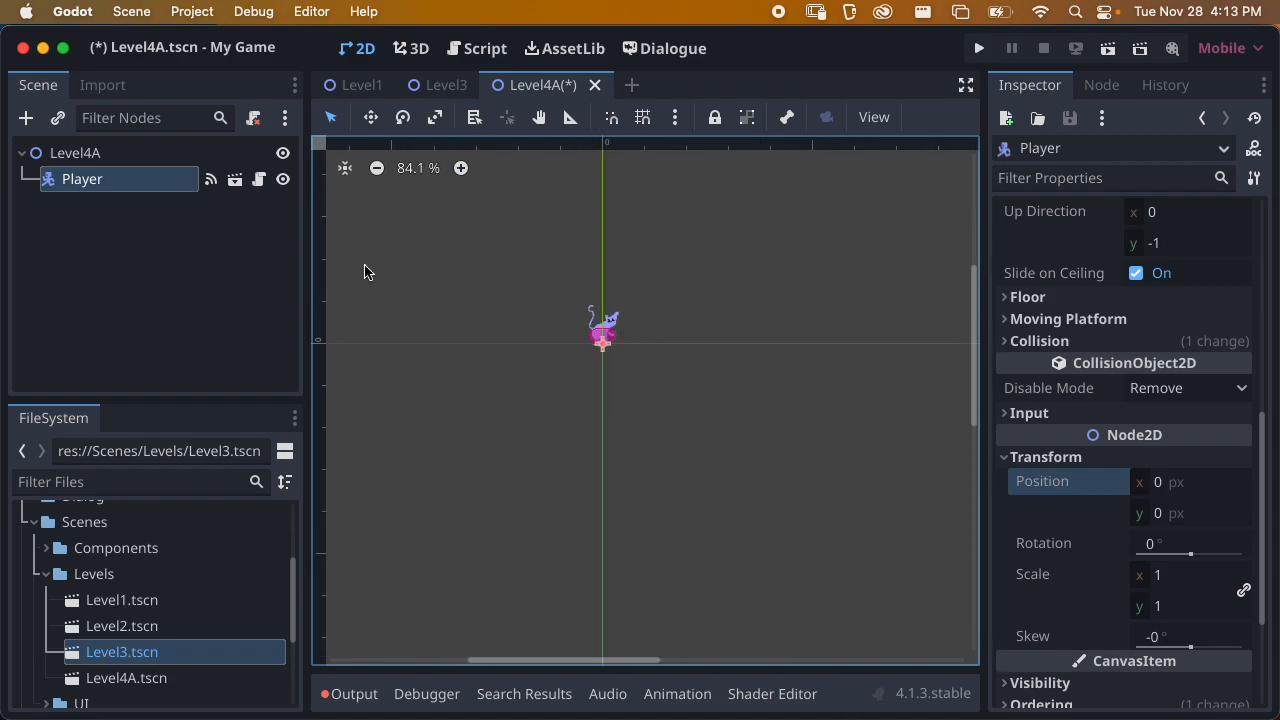
Delete the pasted Player node from Level4A
right_click(140, 177)
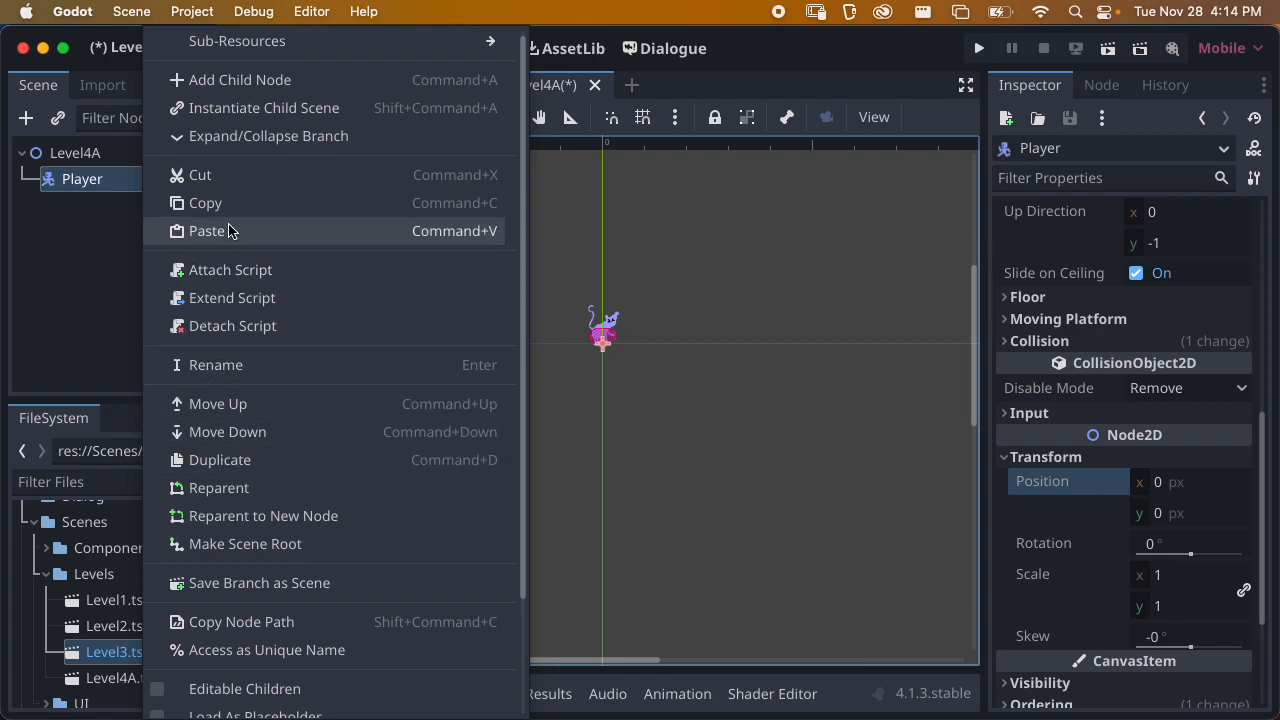
scroll(262, 648, down, 3)
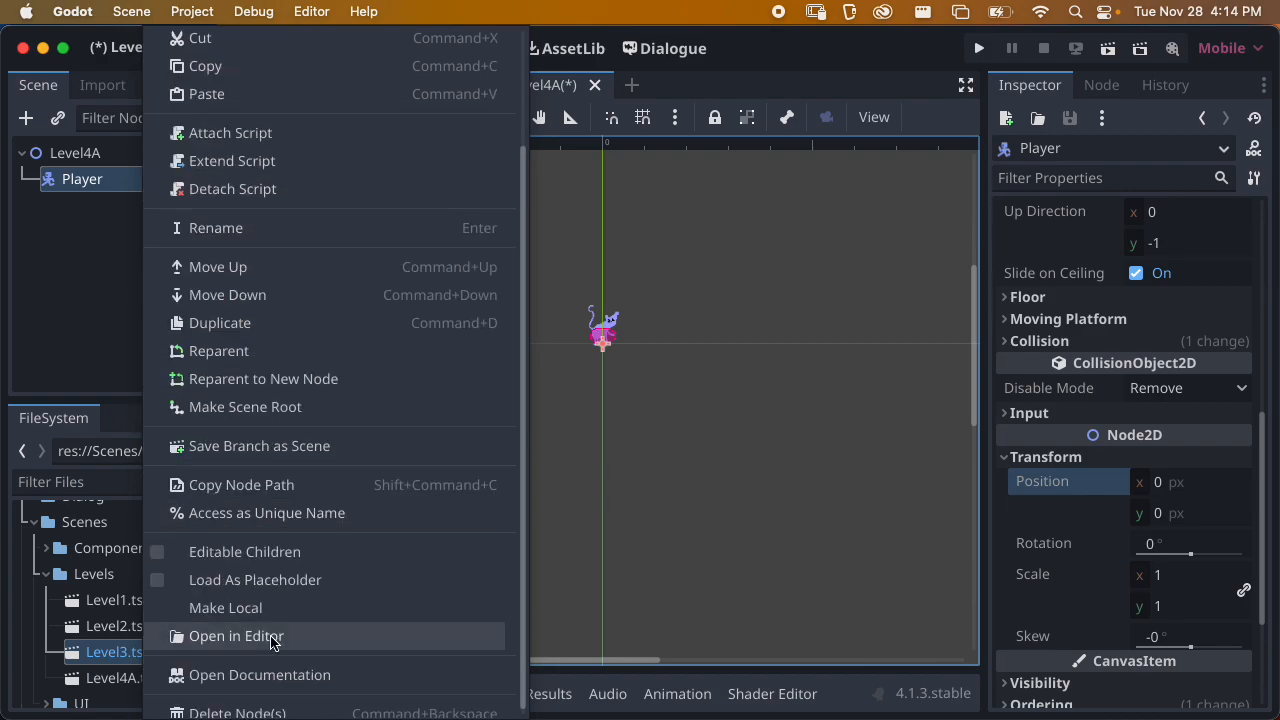
click(237, 710)
click(683, 377)
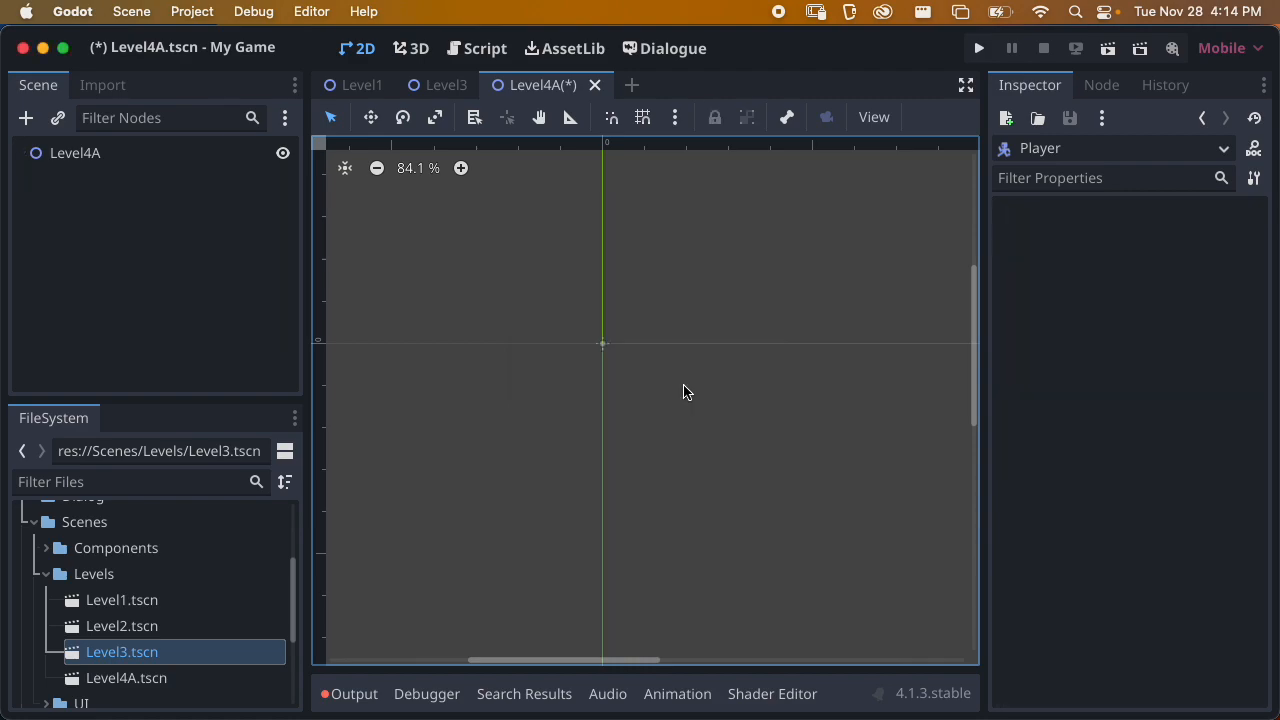
Try to copy the Player and Camera2D nodes together from Level3 and paste them under the Level4A root node
click(443, 85)
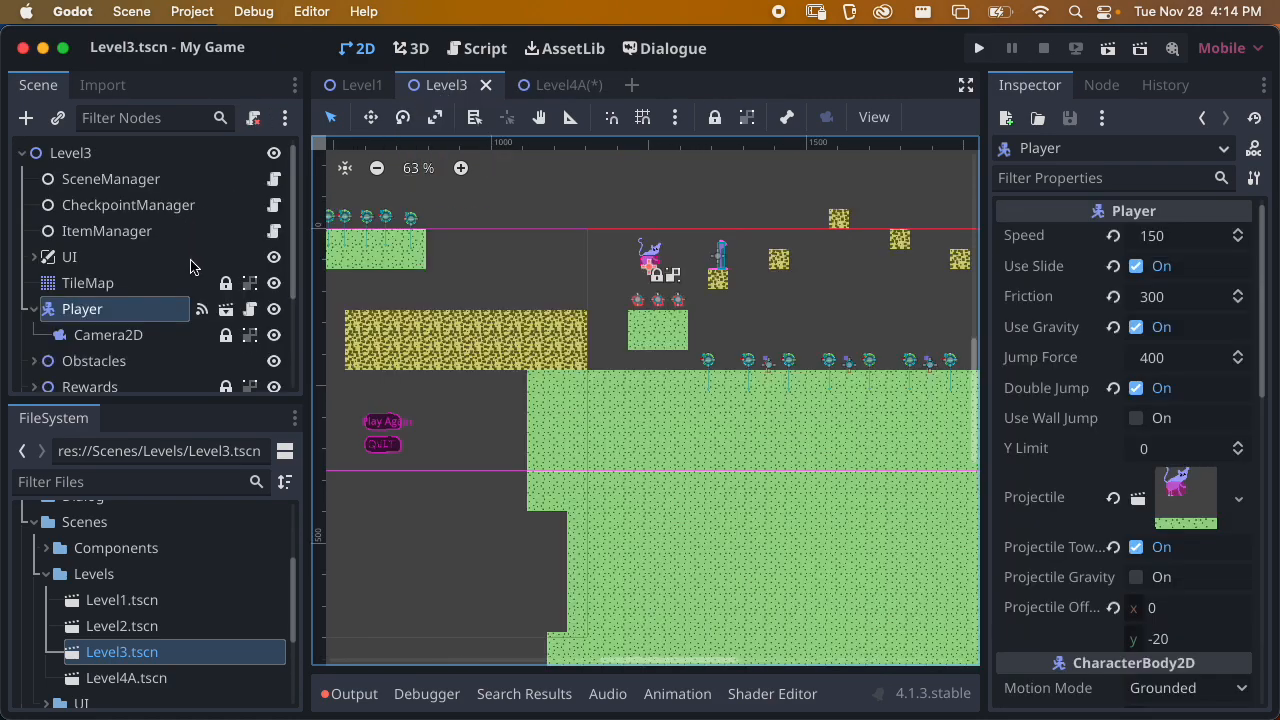
shift+click(130, 337)
right_click(96, 315)
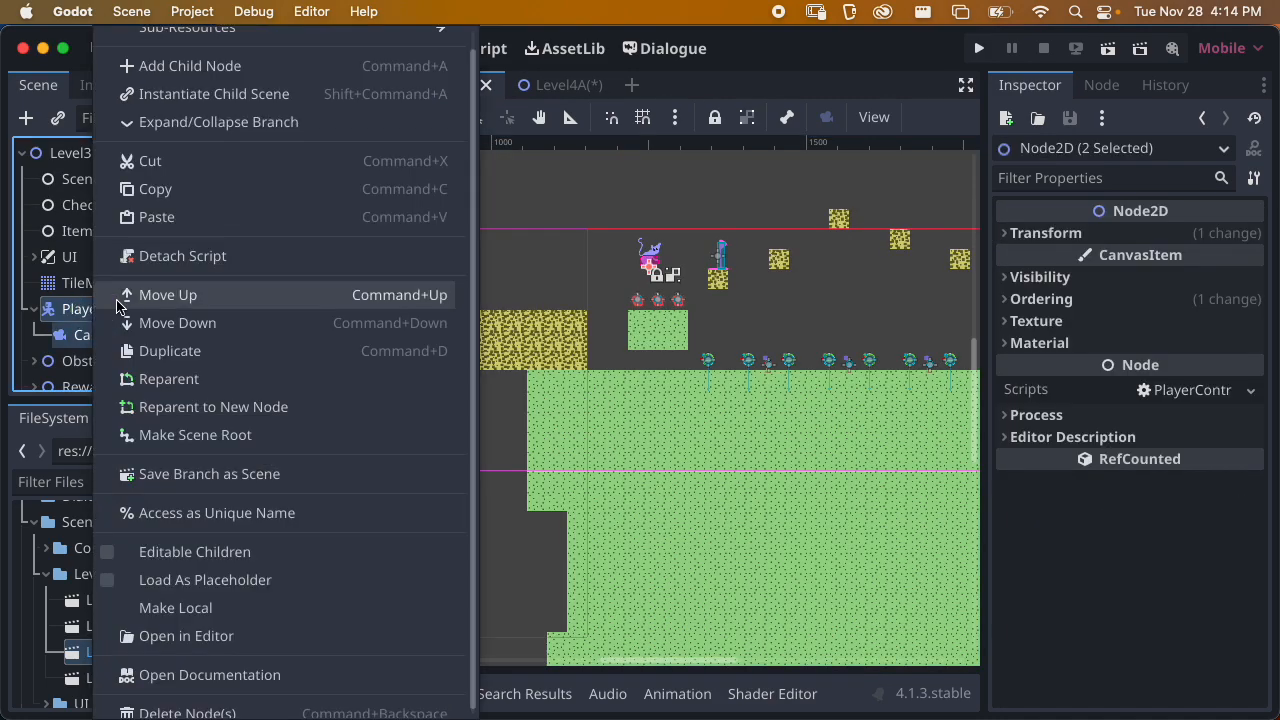
click(155, 189)
click(548, 85)
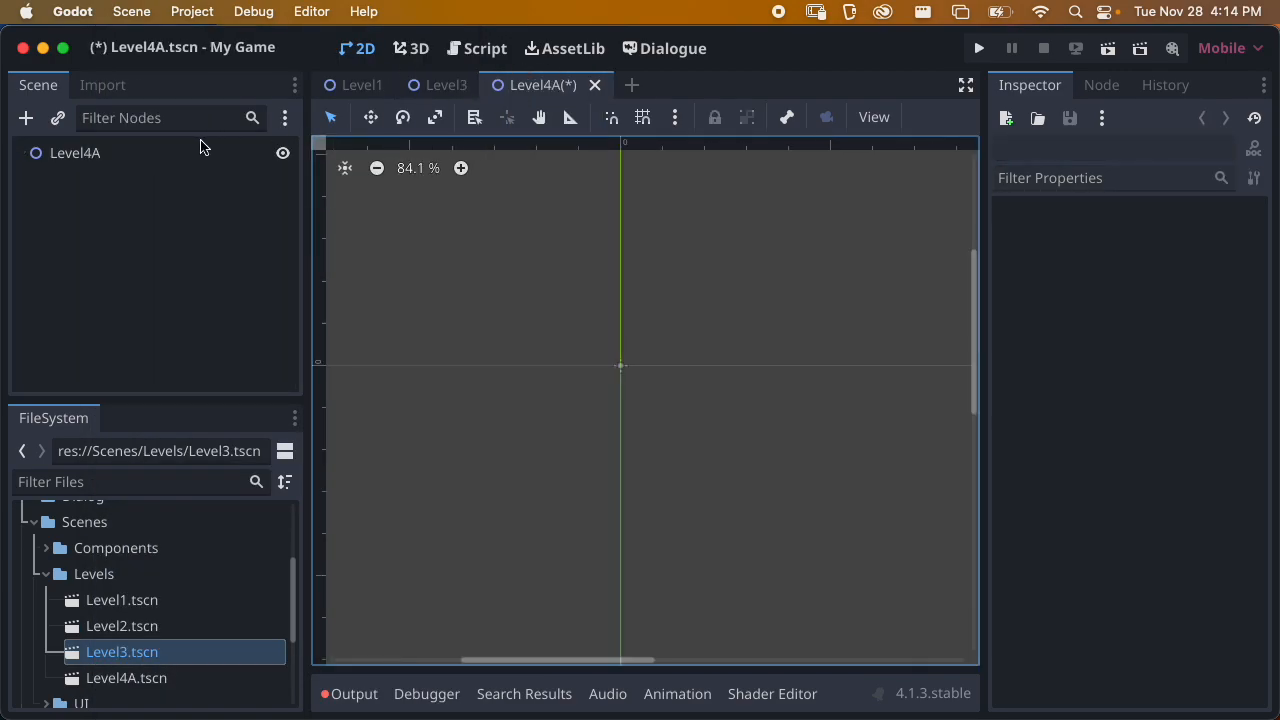
click(75, 158)
right_click(75, 160)
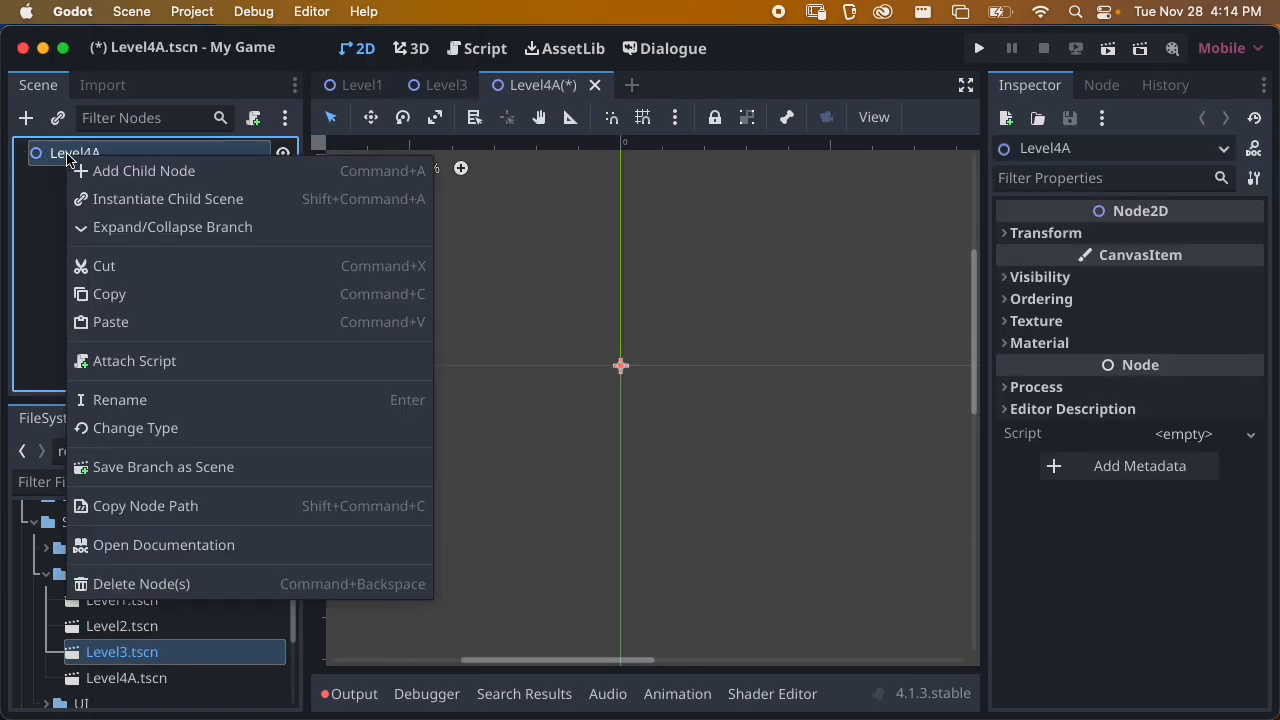
click(128, 323)
click(94, 209)
click(115, 185)
scroll(585, 355, up, 1)
scroll(595, 372, up, 2)
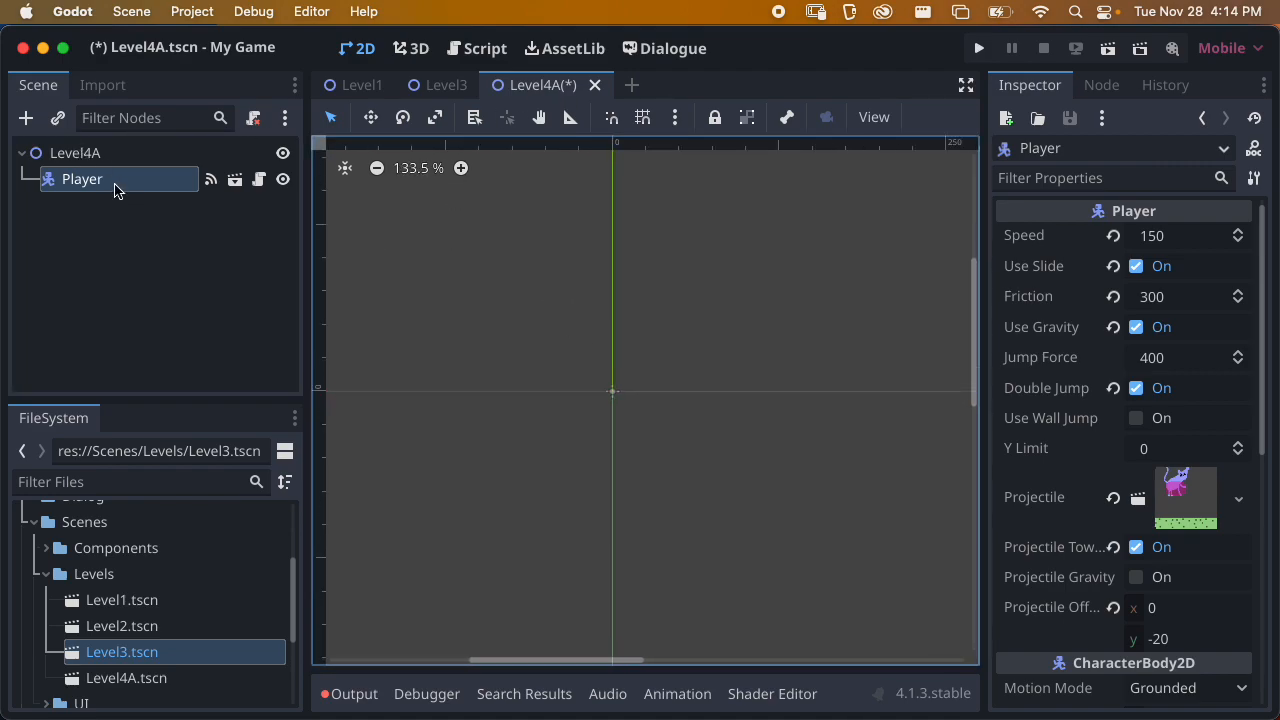
Delete the newly pasted Player node from Level4A
right_click(97, 181)
scroll(262, 668, down, 5)
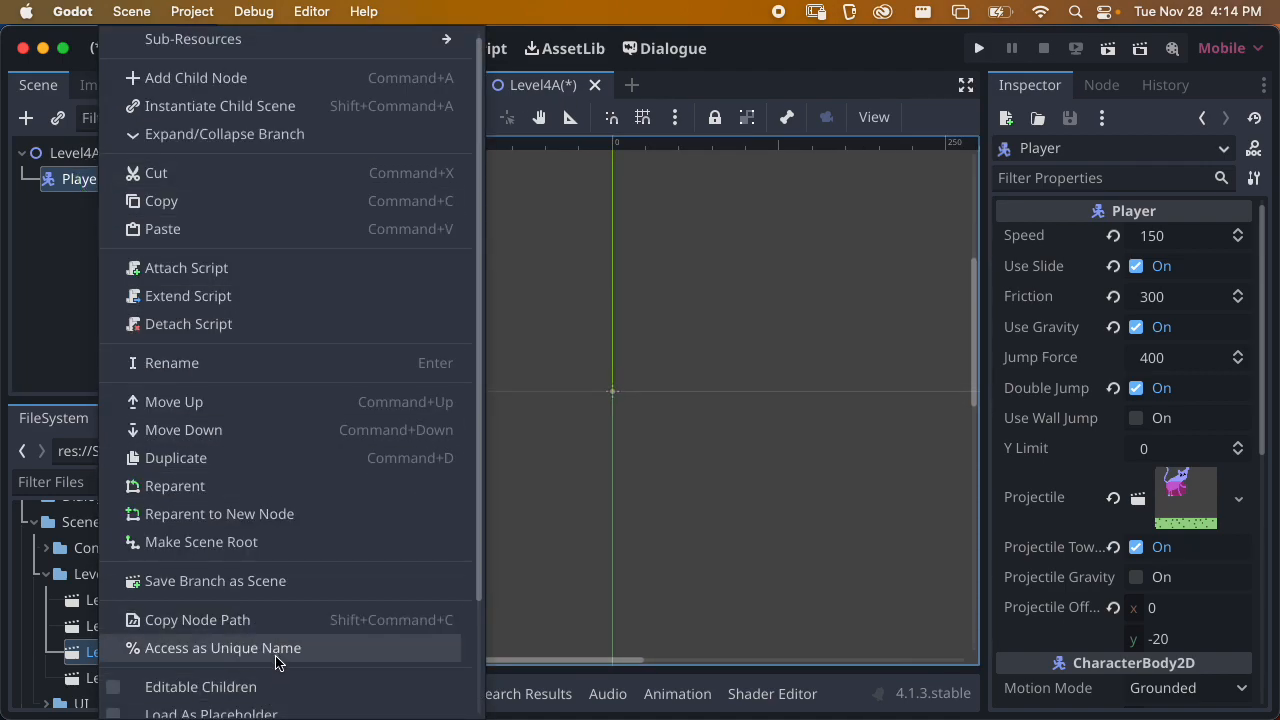
click(225, 709)
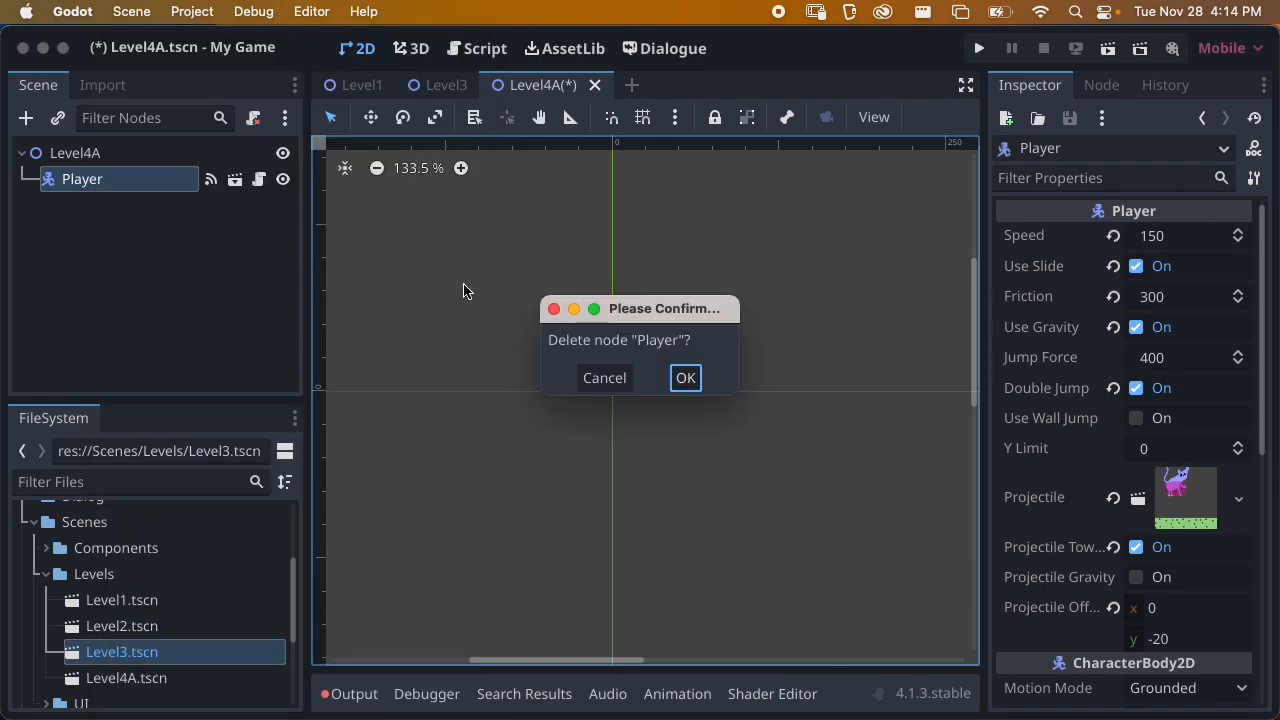
click(684, 372)
Copy the Player from Level3 with its Camera2D also selected, and paste the selection under the Level4A root node
click(440, 86)
click(166, 262)
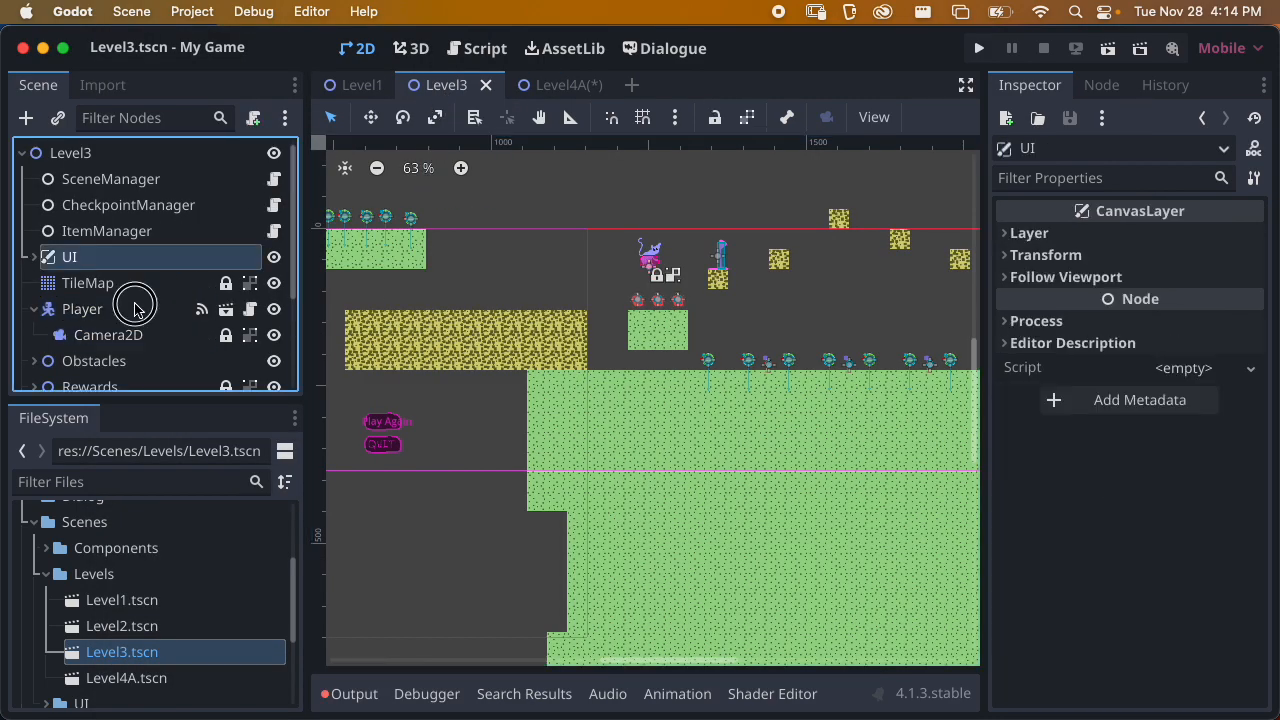
click(137, 309)
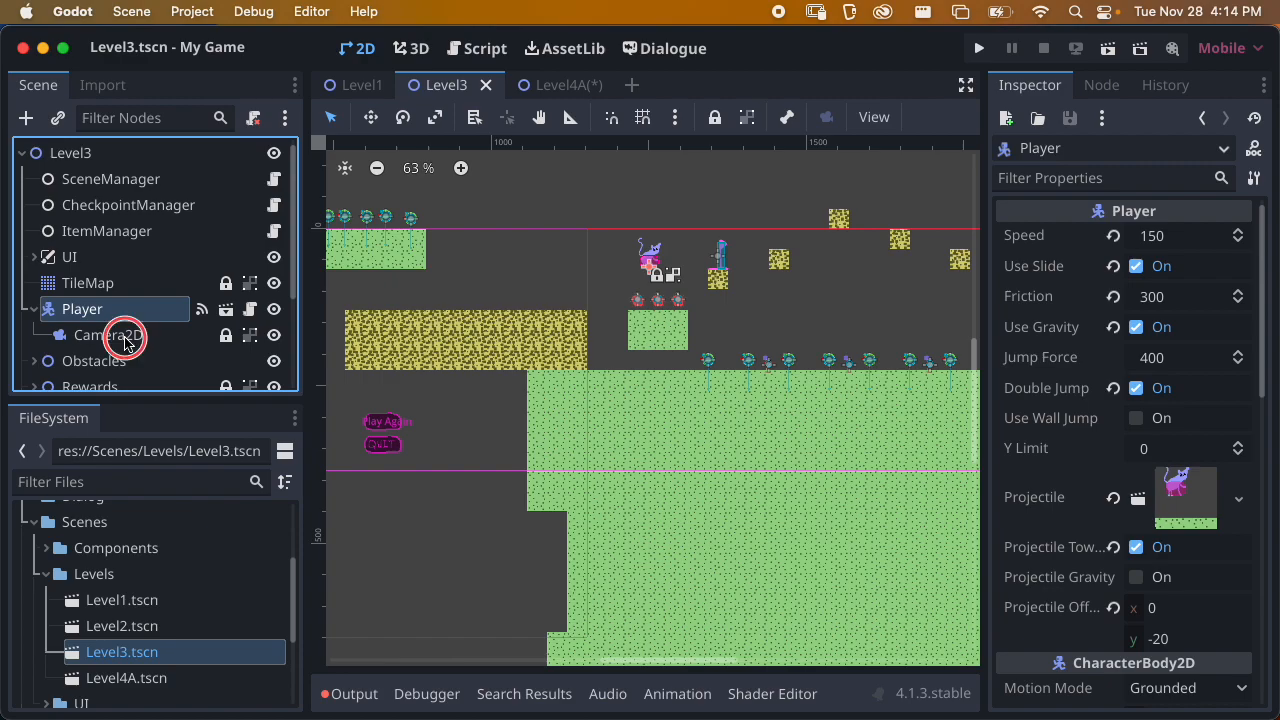
shift+click(135, 336)
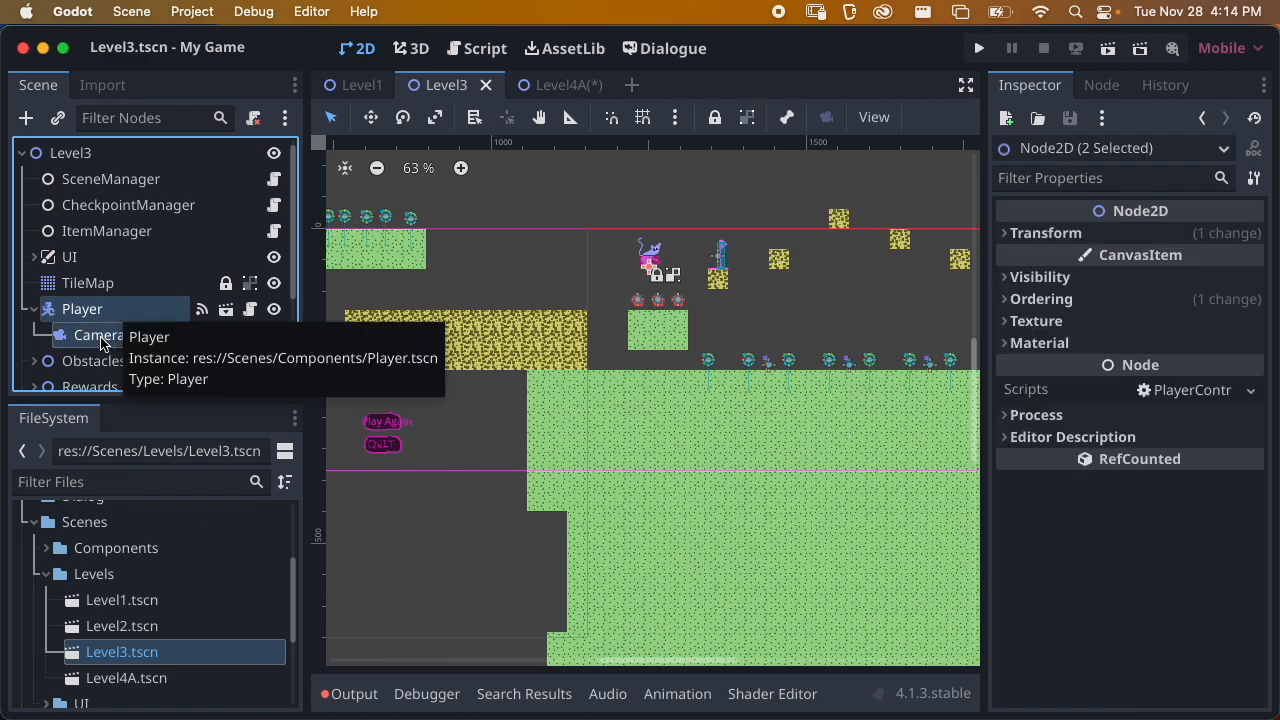
right_click(101, 312)
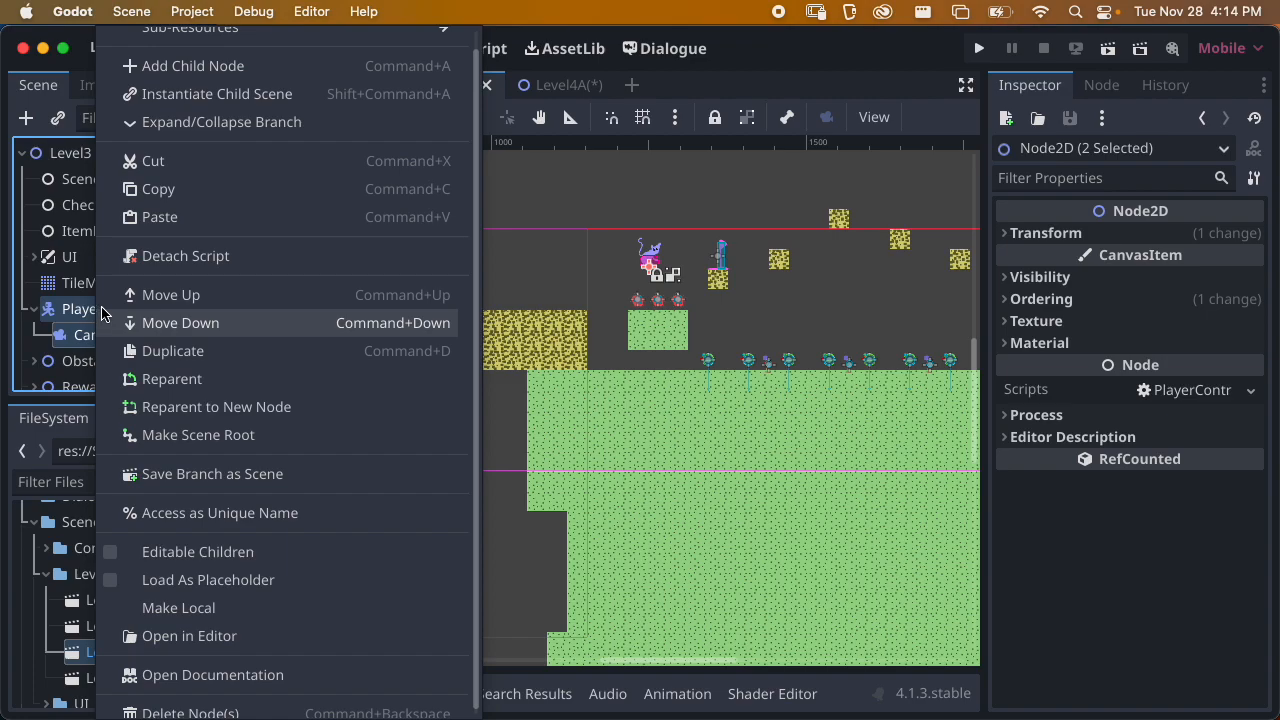
click(168, 192)
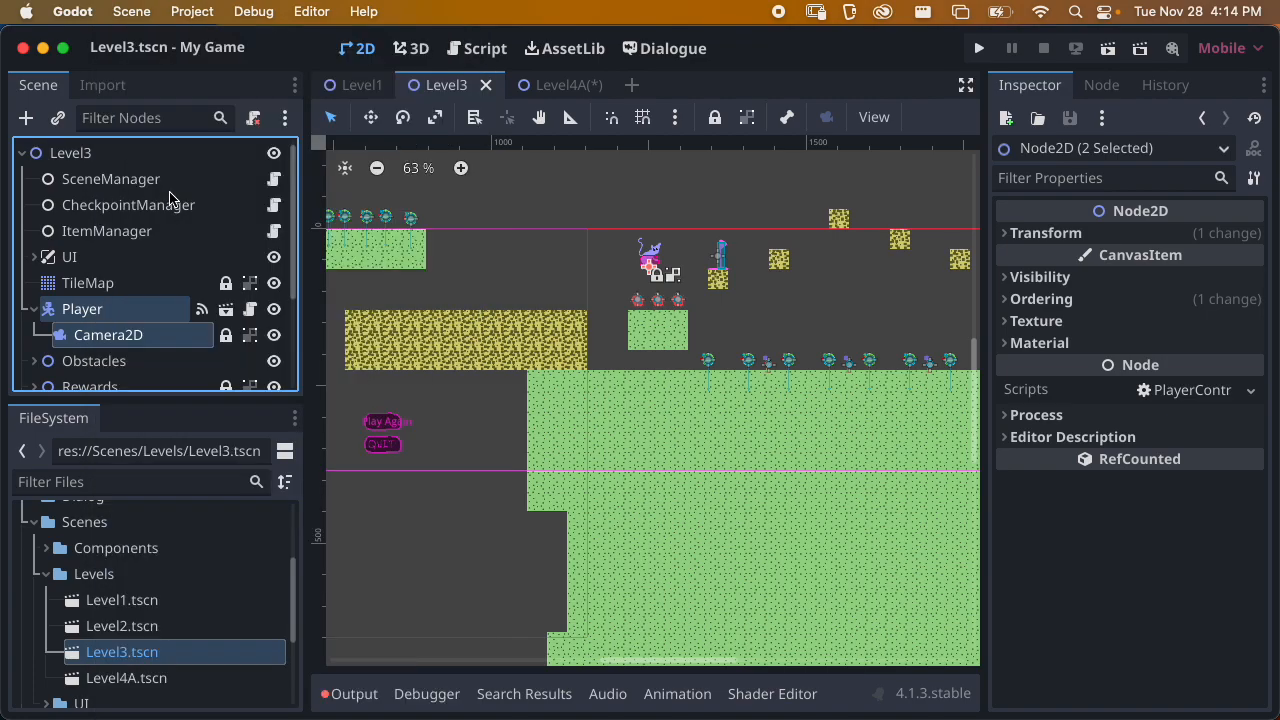
click(535, 86)
click(128, 187)
click(86, 160)
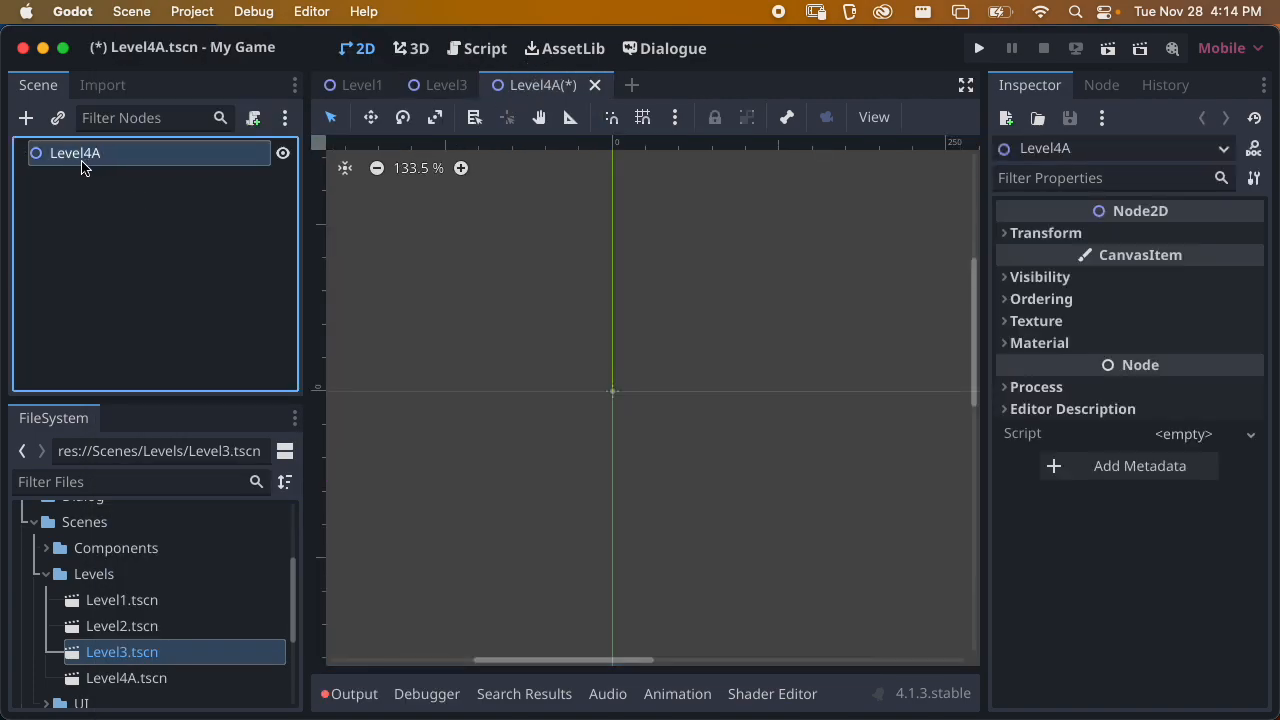
right_click(88, 158)
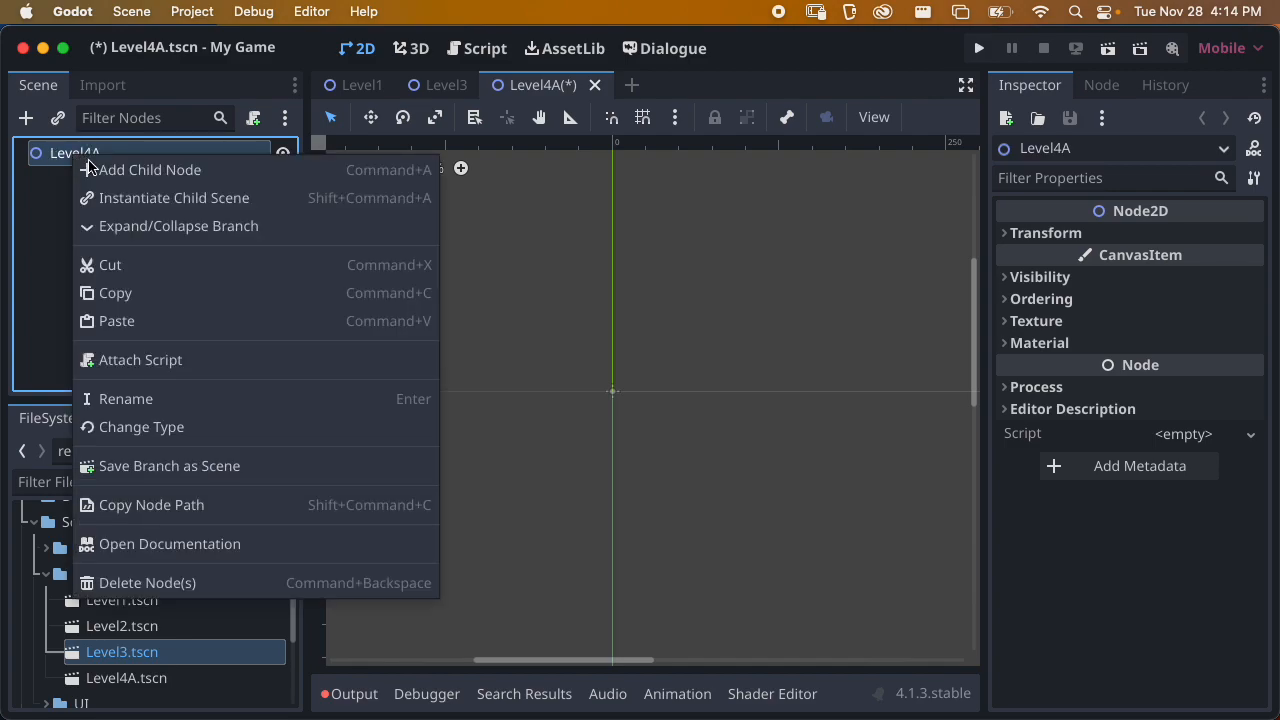
click(112, 321)
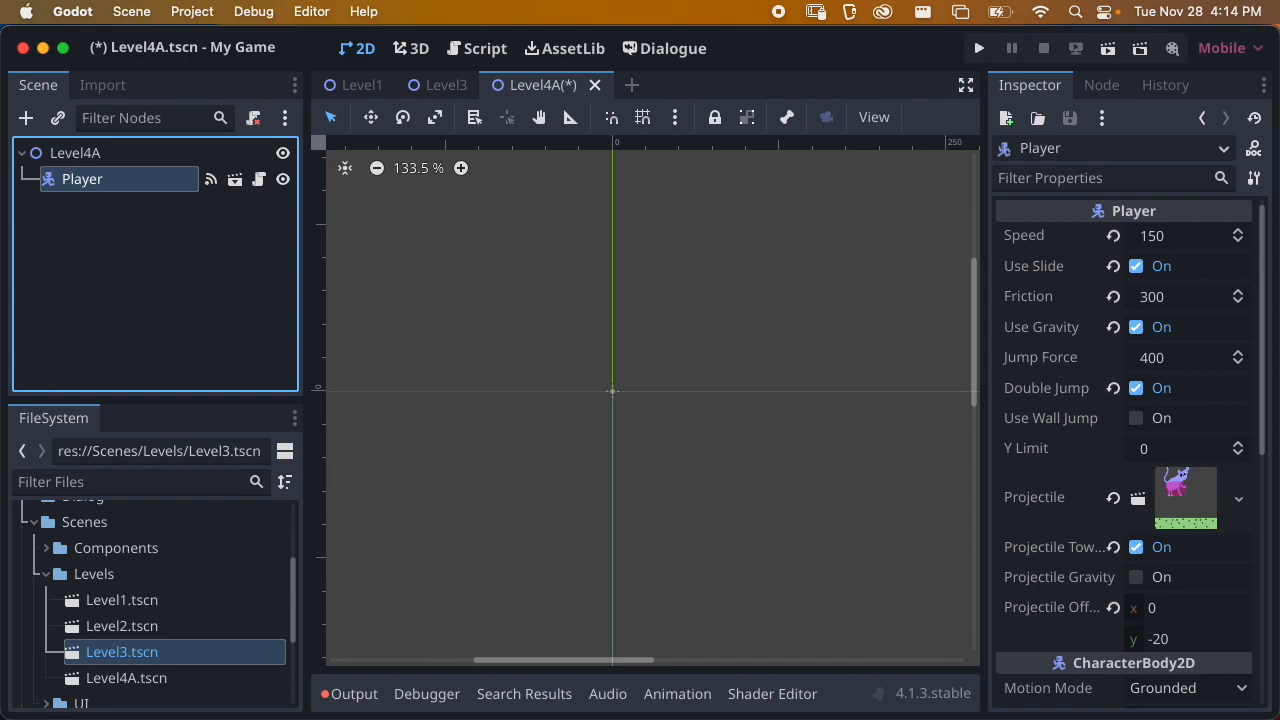
Reset the pasted Player's transform position to 0, 0 px
scroll(1102, 438, down, 10)
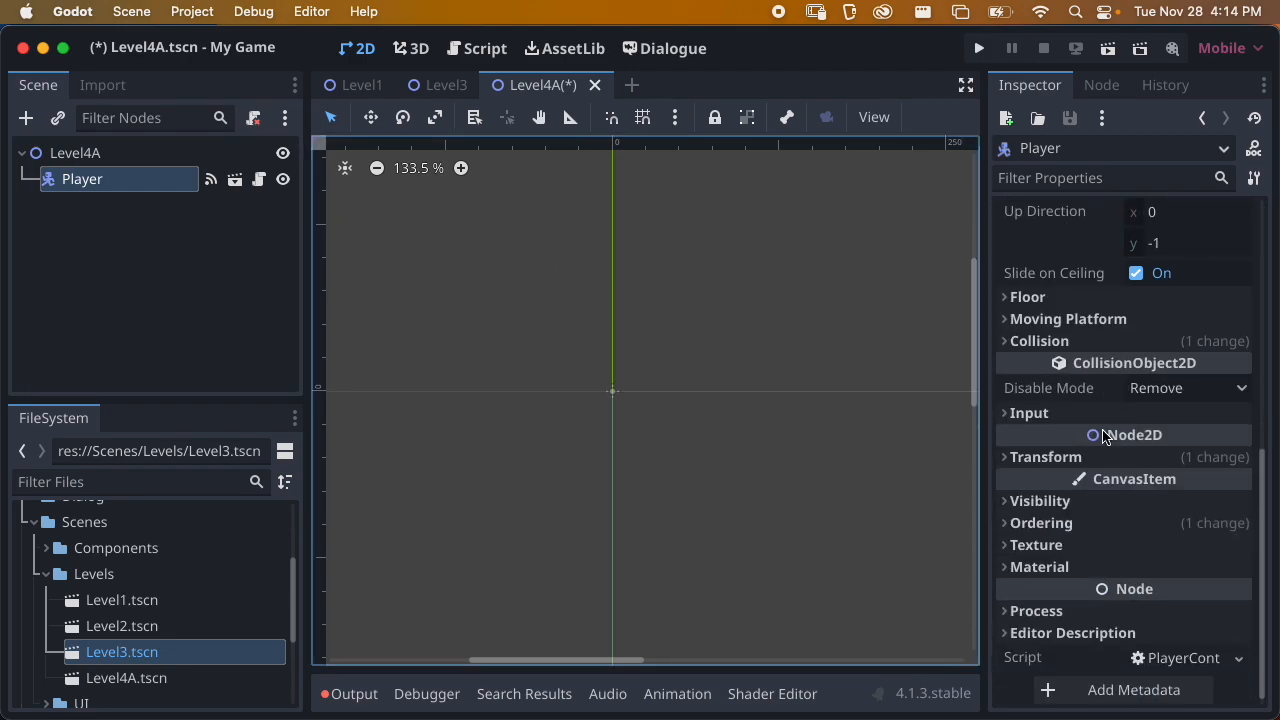
click(1045, 456)
click(1120, 481)
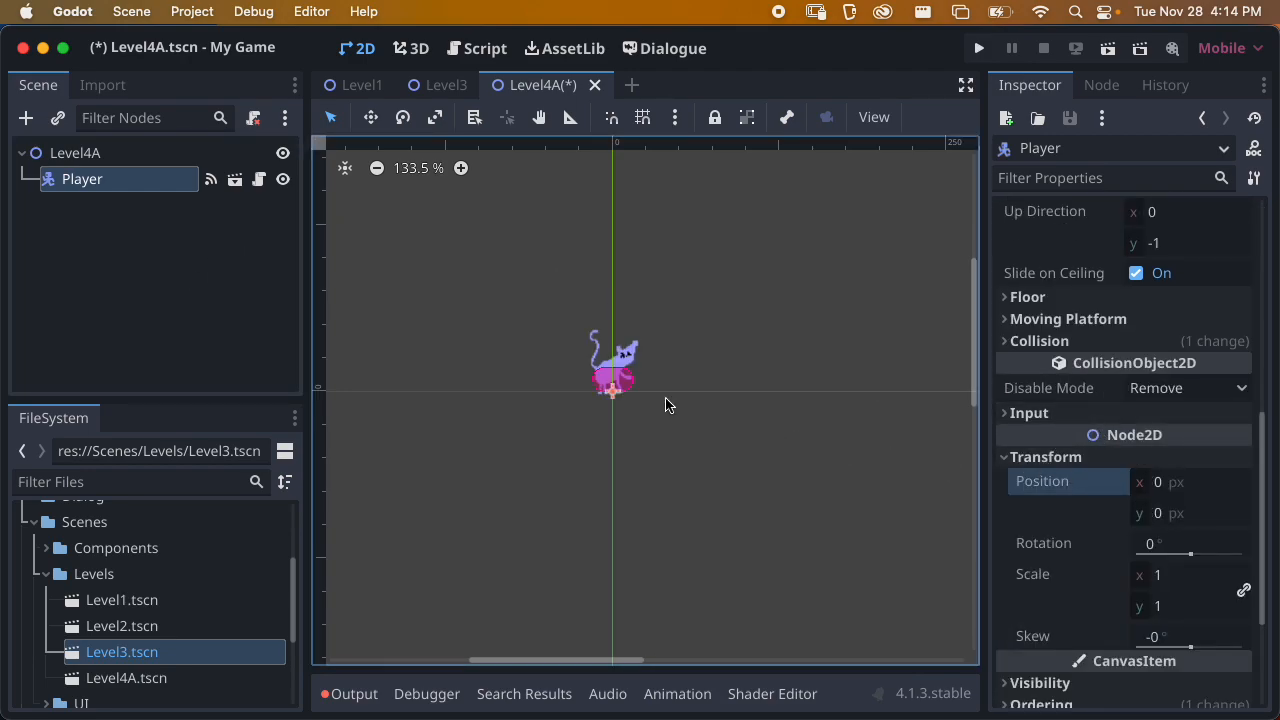
Copy only the Camera2D node from Level3 and paste it as a child of the Player in Level4A
click(430, 87)
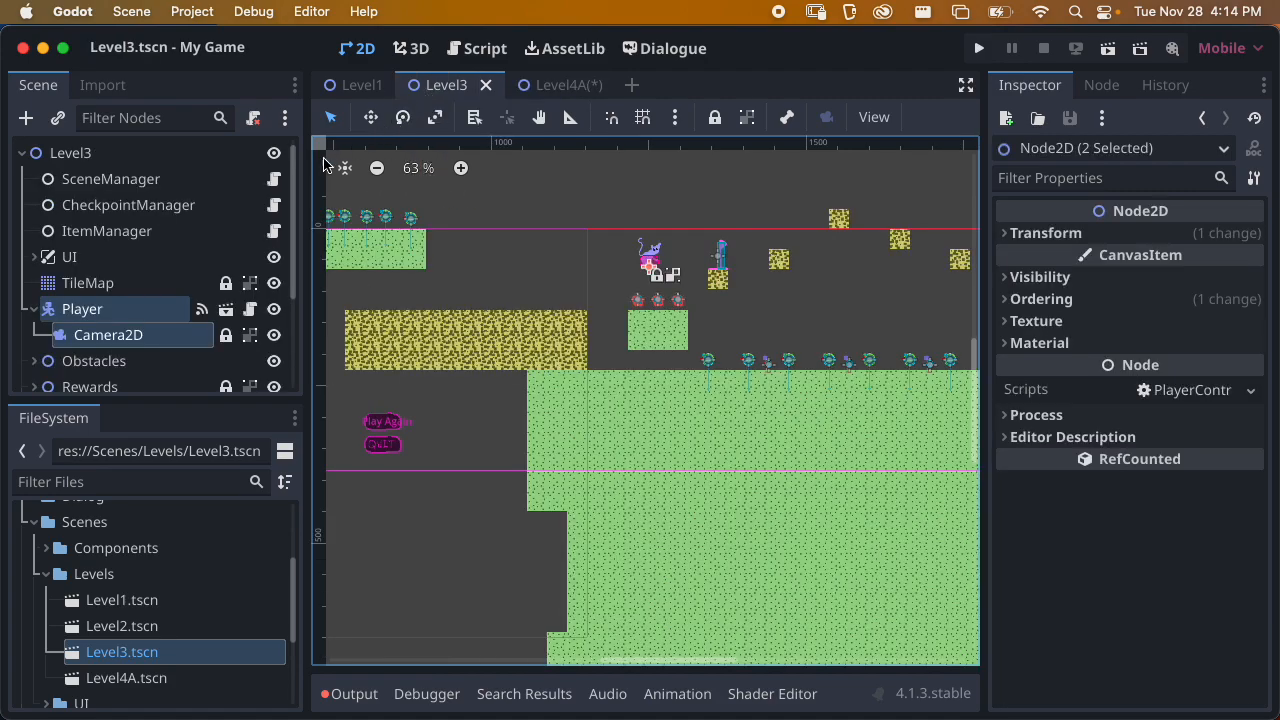
click(152, 362)
click(138, 335)
right_click(134, 336)
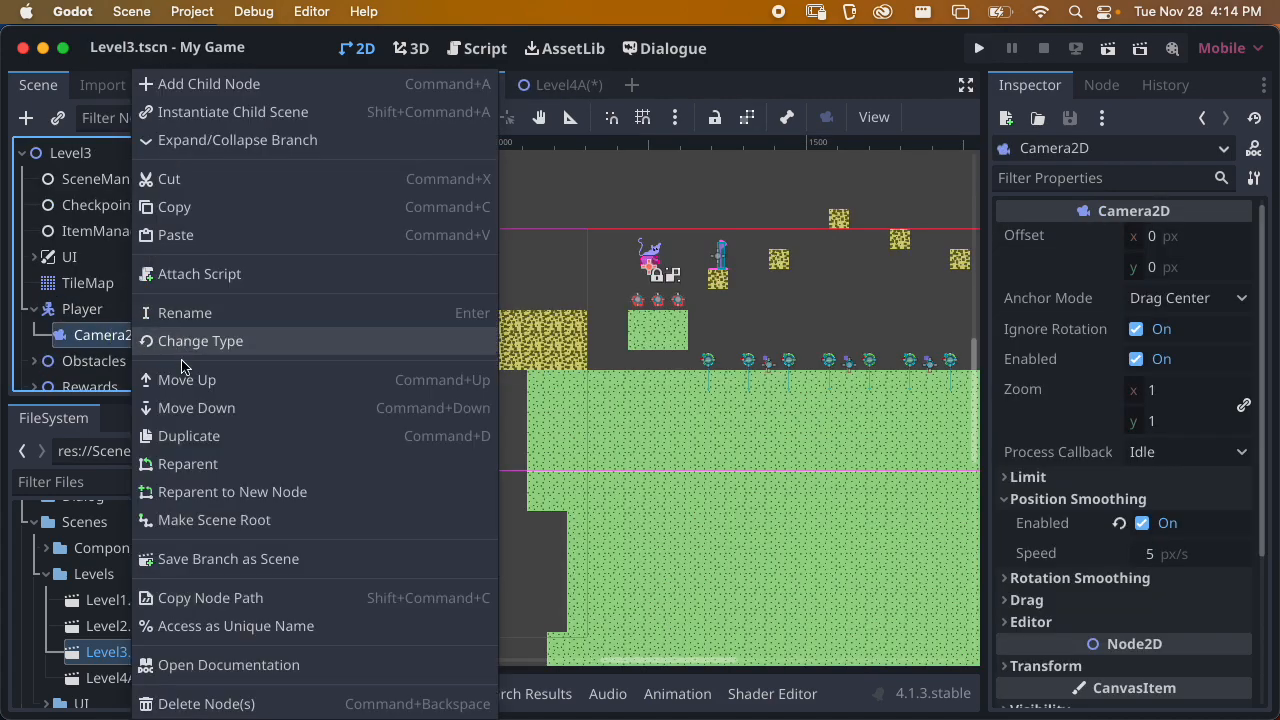
click(185, 208)
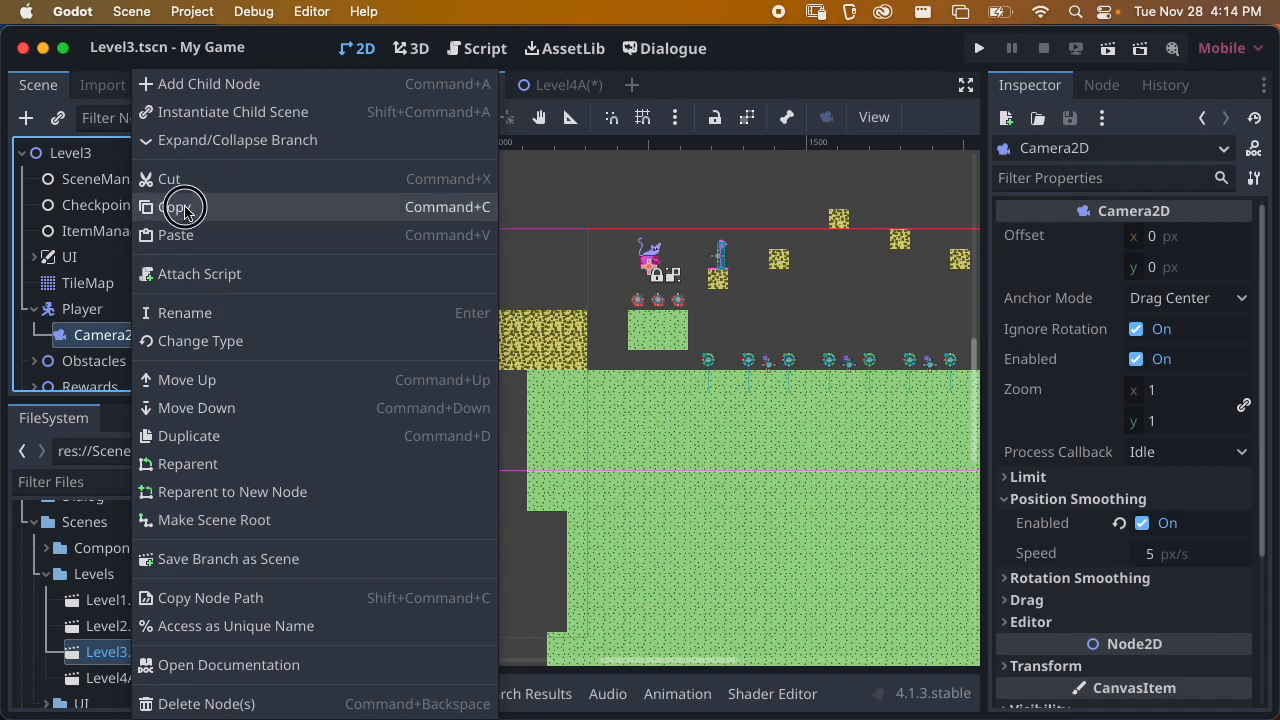
click(545, 85)
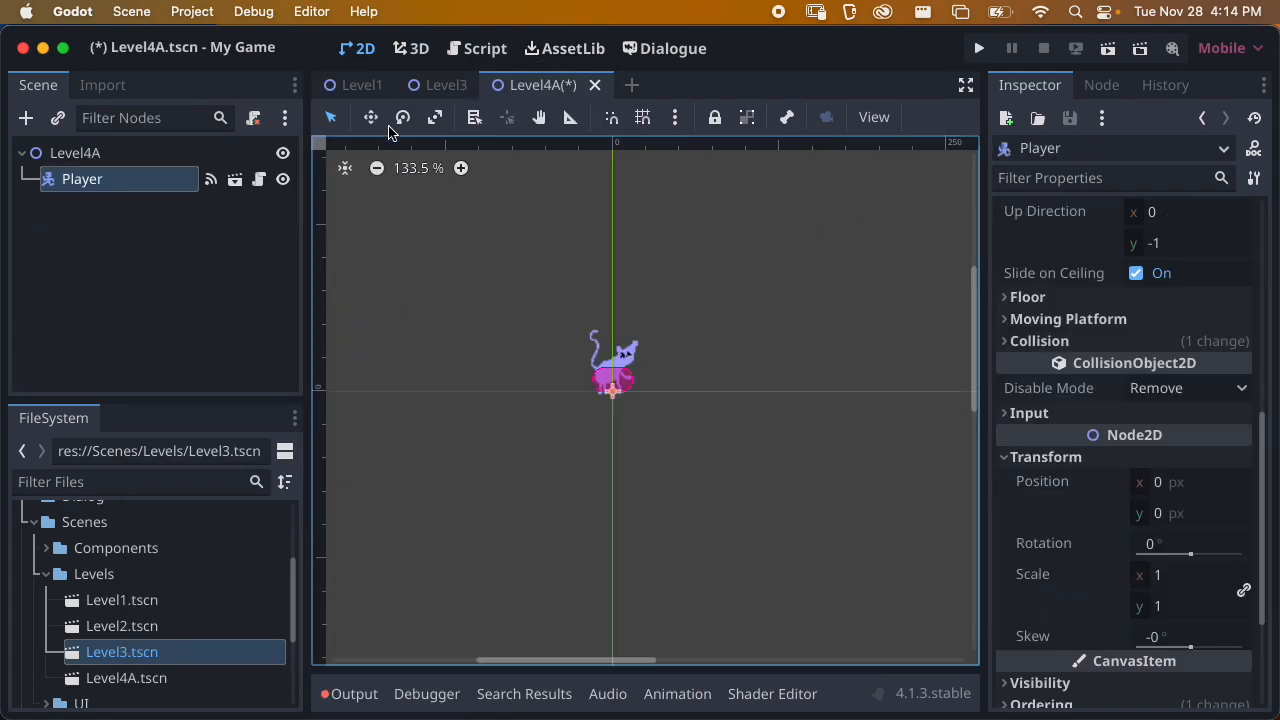
click(100, 180)
right_click(100, 182)
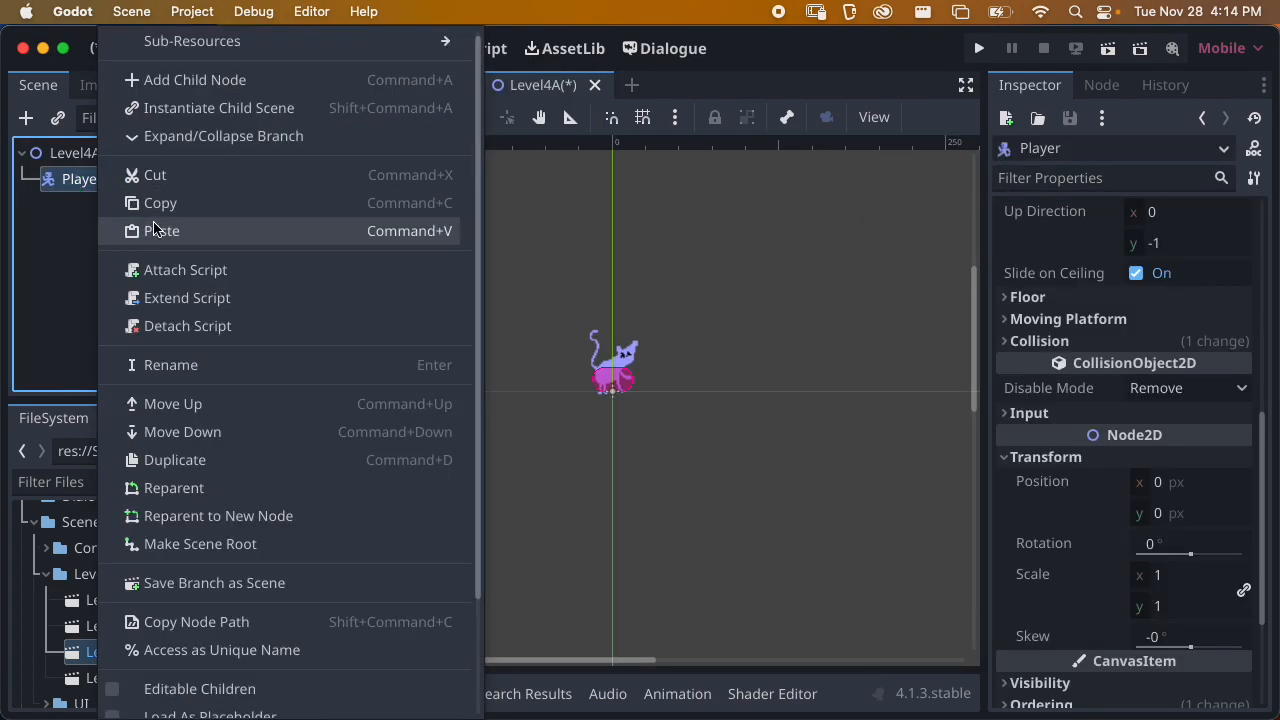
click(158, 230)
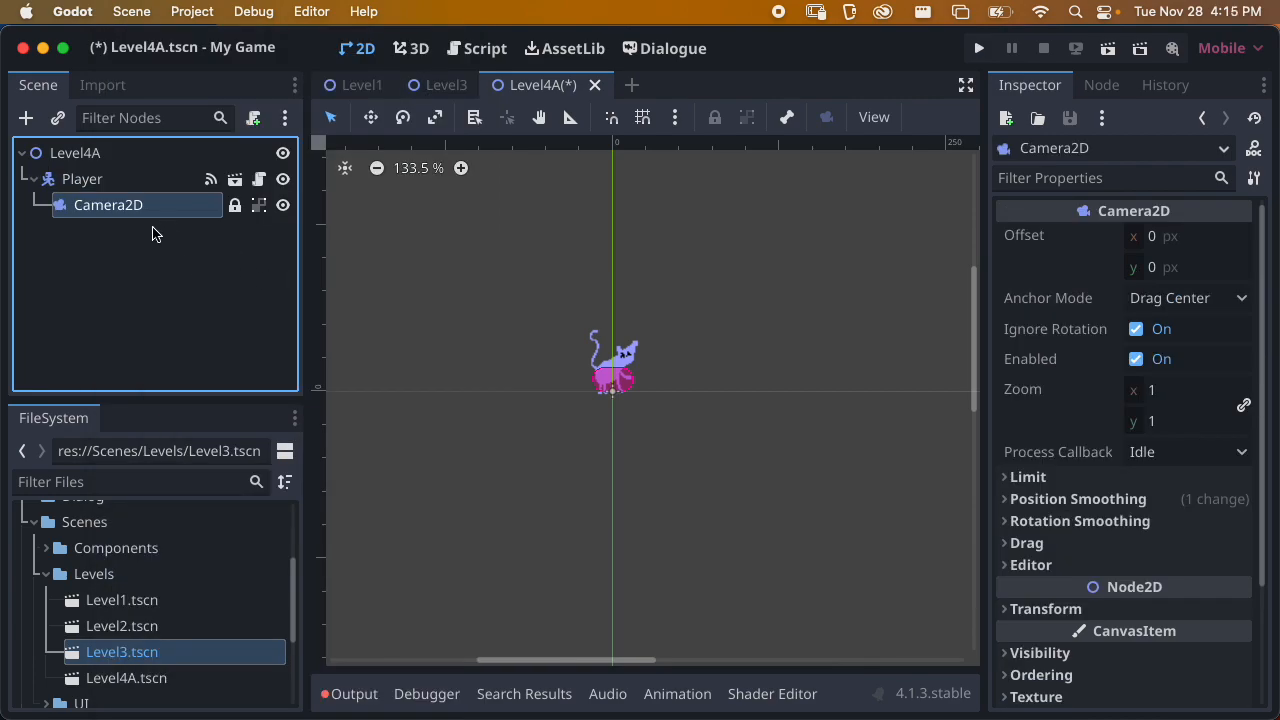
Check the pasted Camera2D's Enabled and Position Smoothing settings, and save the Level4A scene
click(1040, 364)
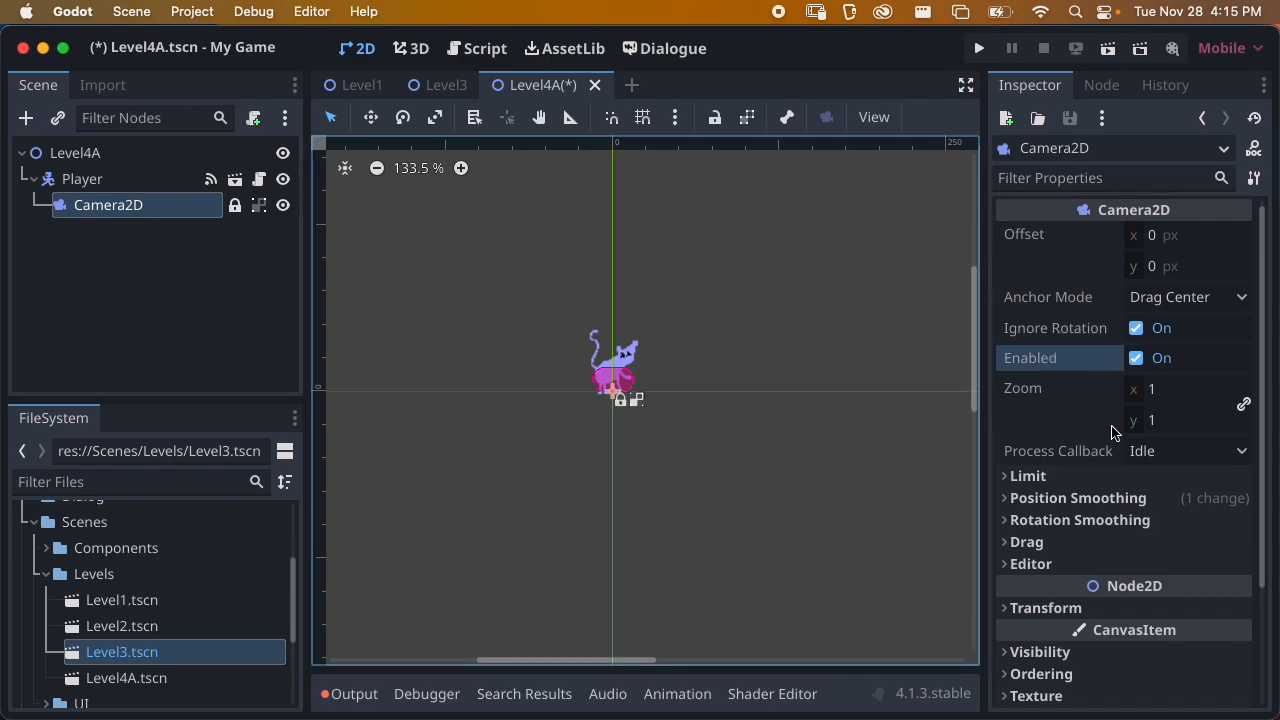
click(1090, 498)
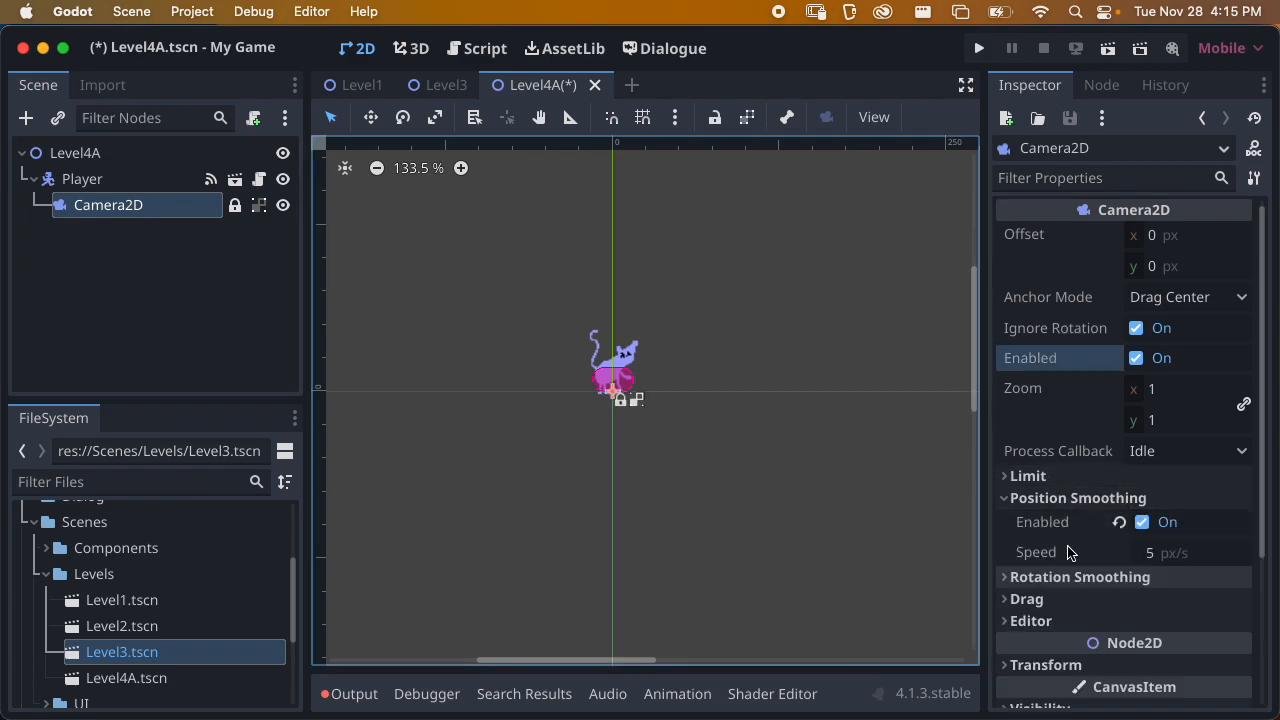
click(1088, 498)
scroll(1135, 515, down, 5)
scroll(1133, 515, up, 5)
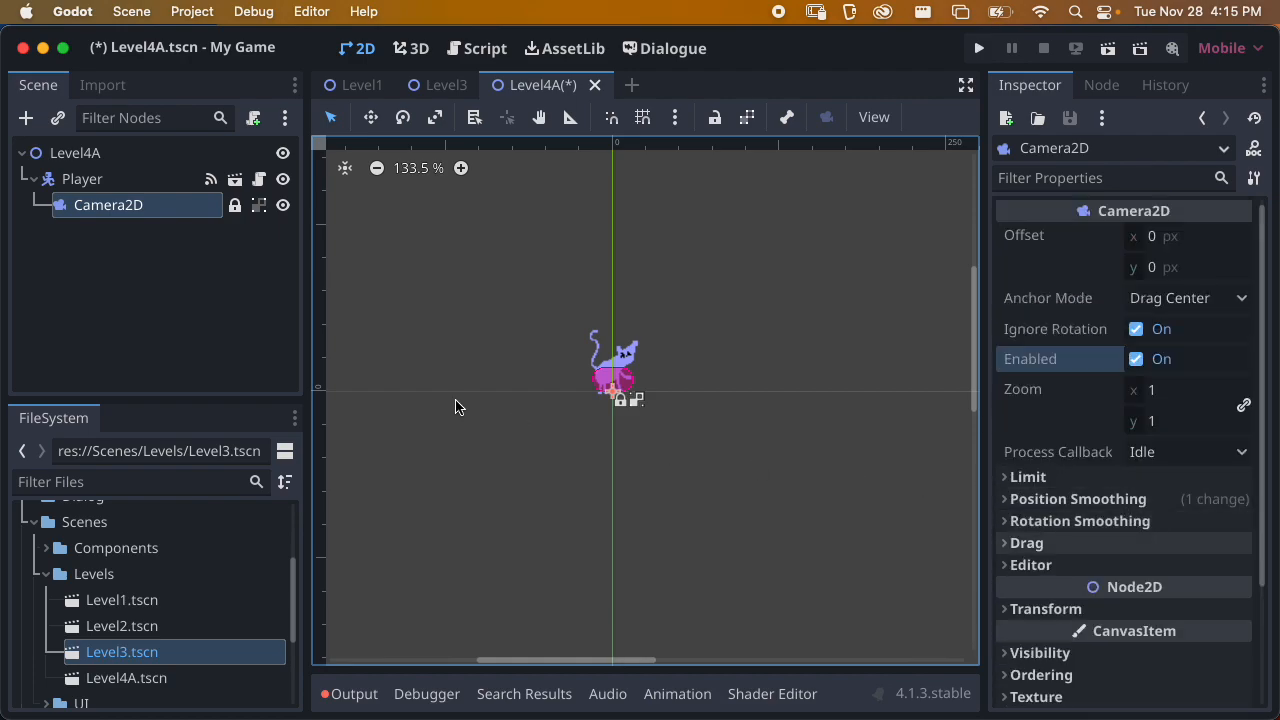
key(super+s)
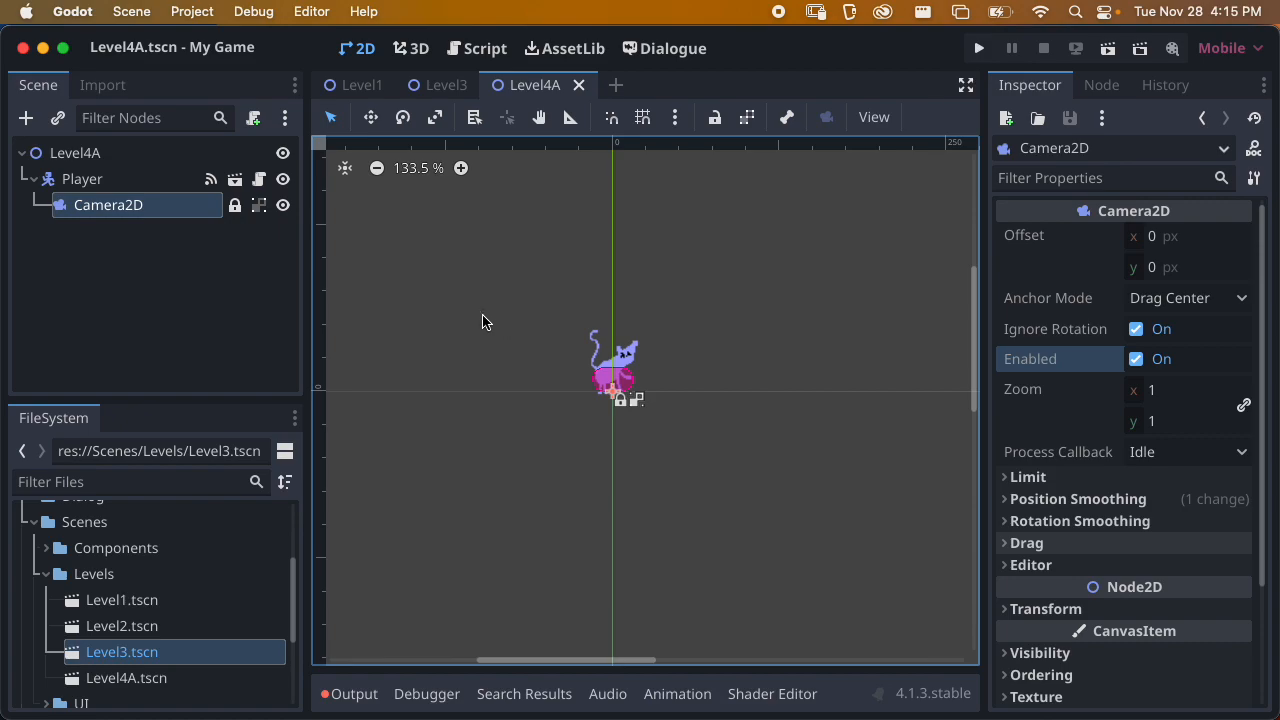
Inspect the TileMap node in Level3, including its painted tiles and Tile Set property
click(430, 85)
click(100, 282)
scroll(578, 294, down, 4)
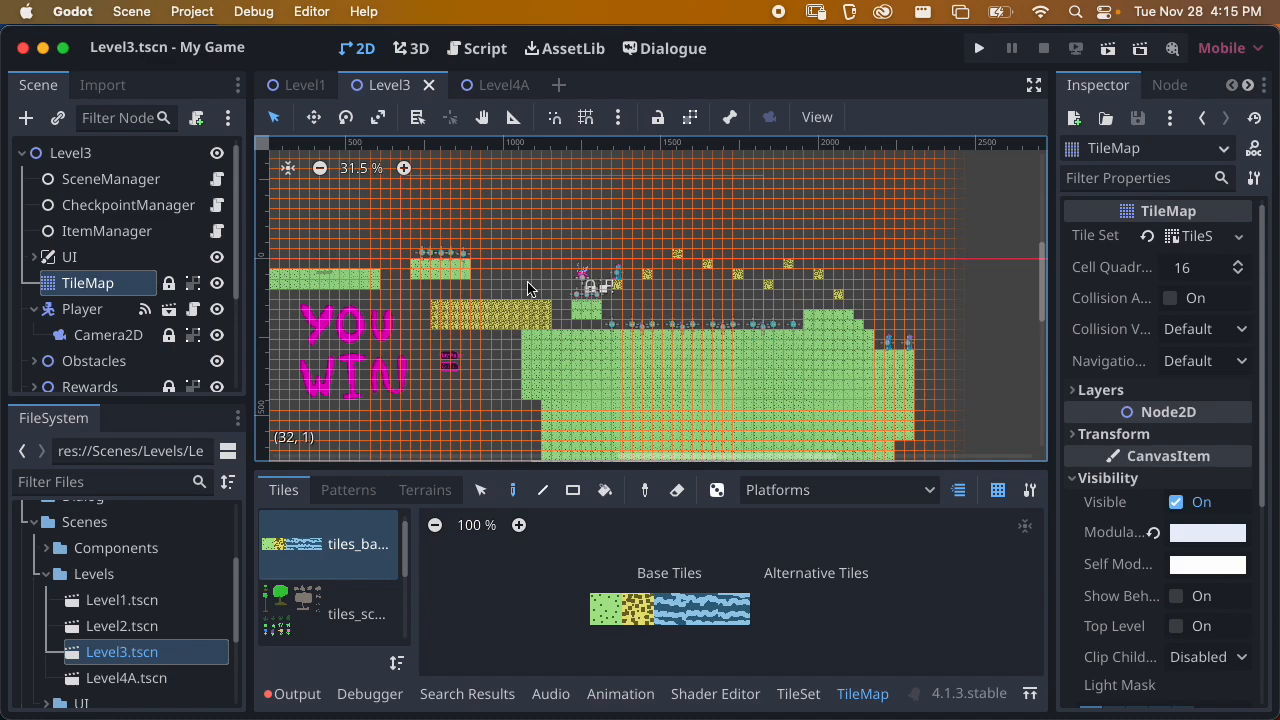
click(133, 262)
click(133, 279)
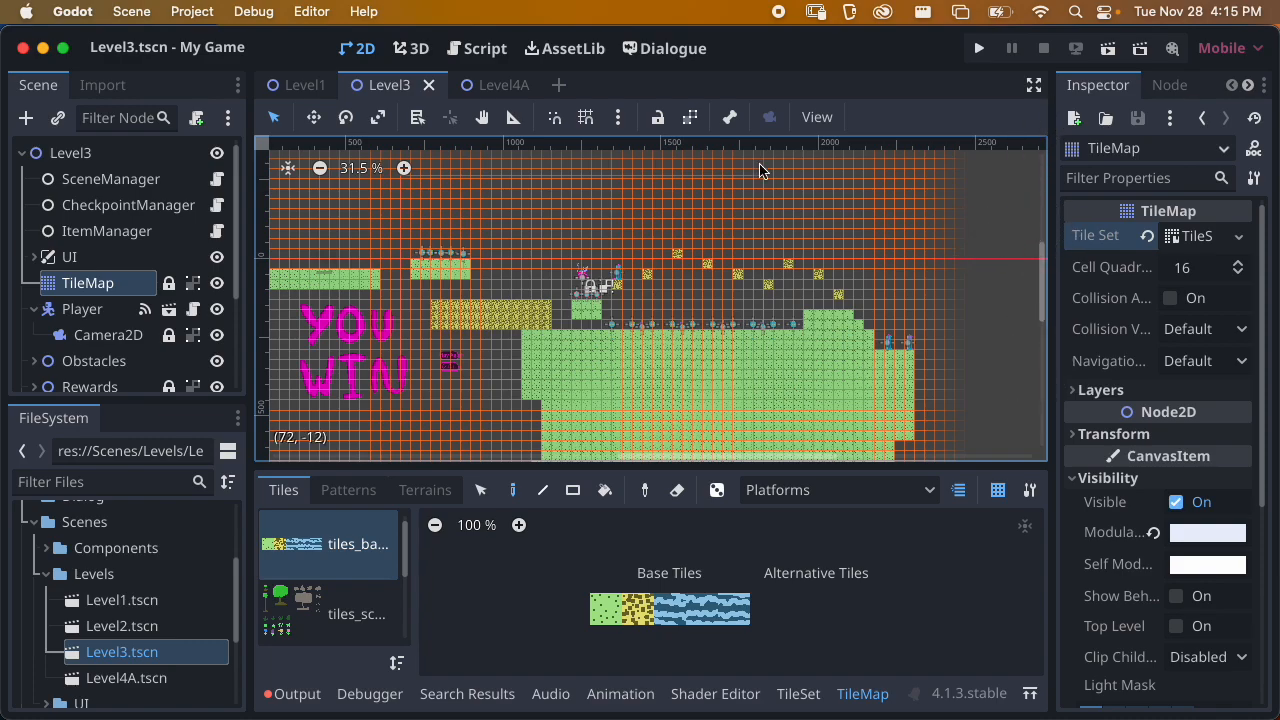
click(140, 261)
drag(1047, 187, 984, 193)
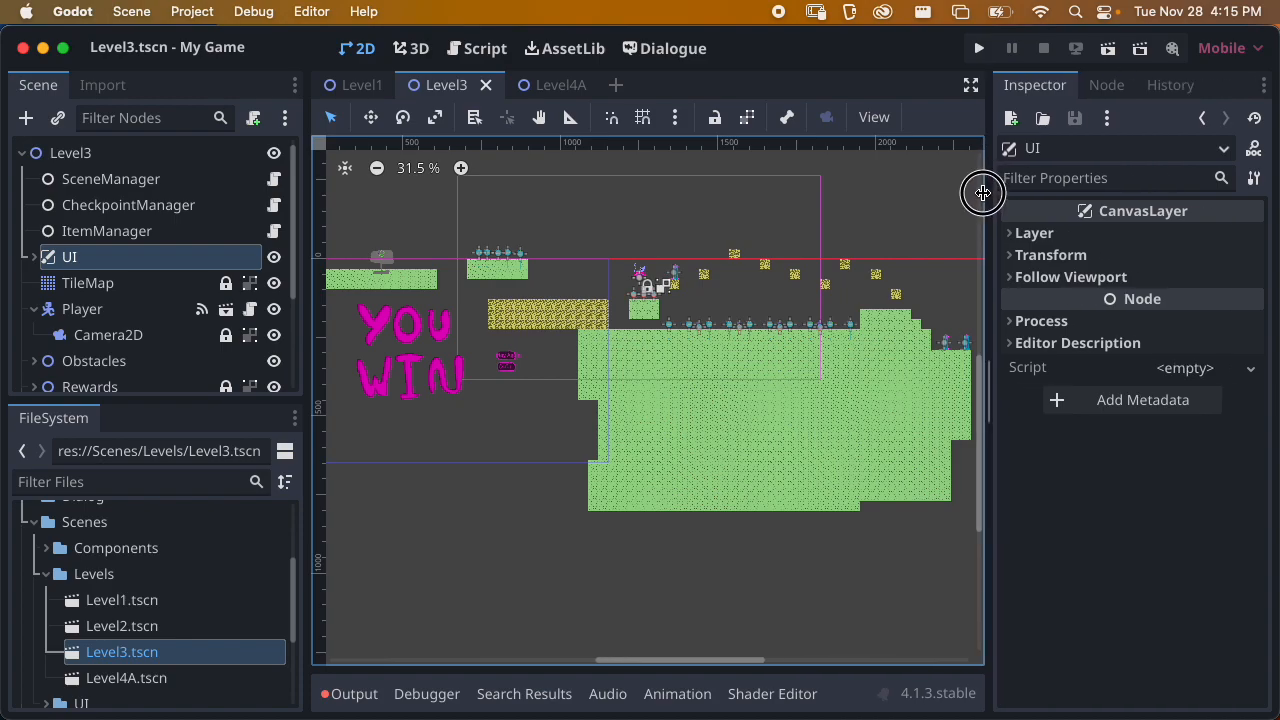
Start saving the tile set of Level3's TileMap as a resource, creating a TileSets folder in the project root (res://) for it
click(175, 284)
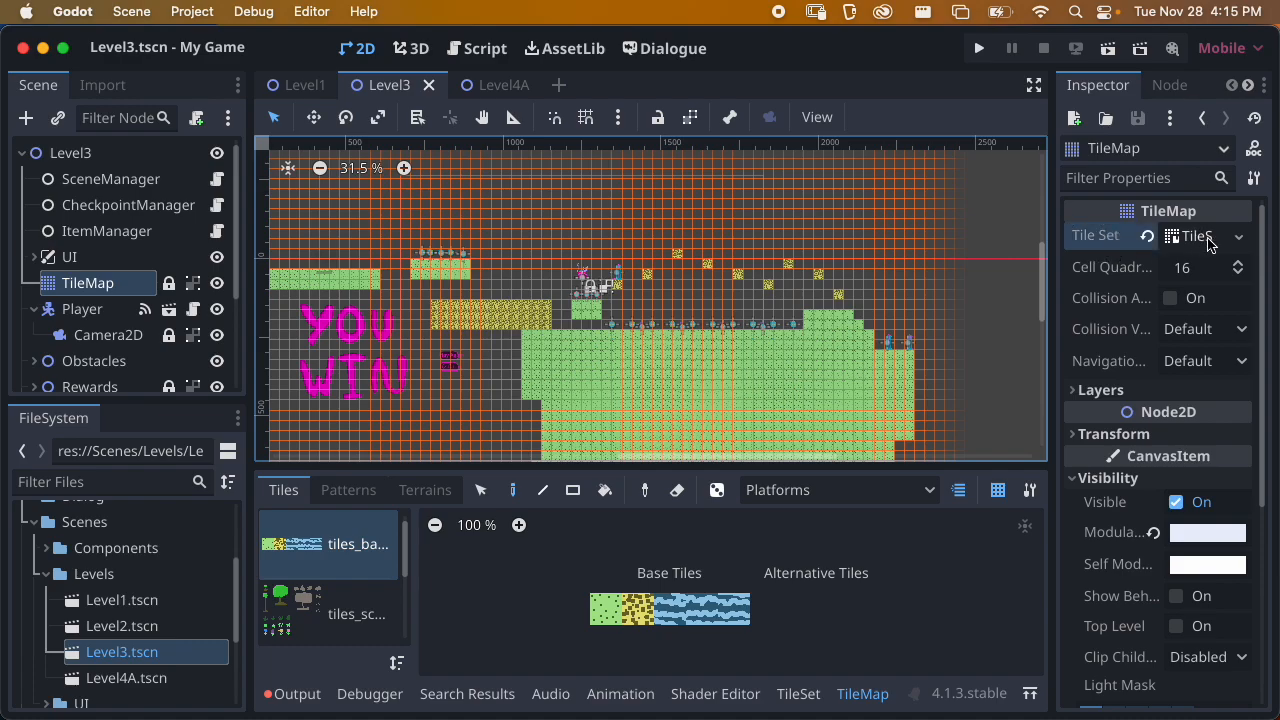
click(1239, 236)
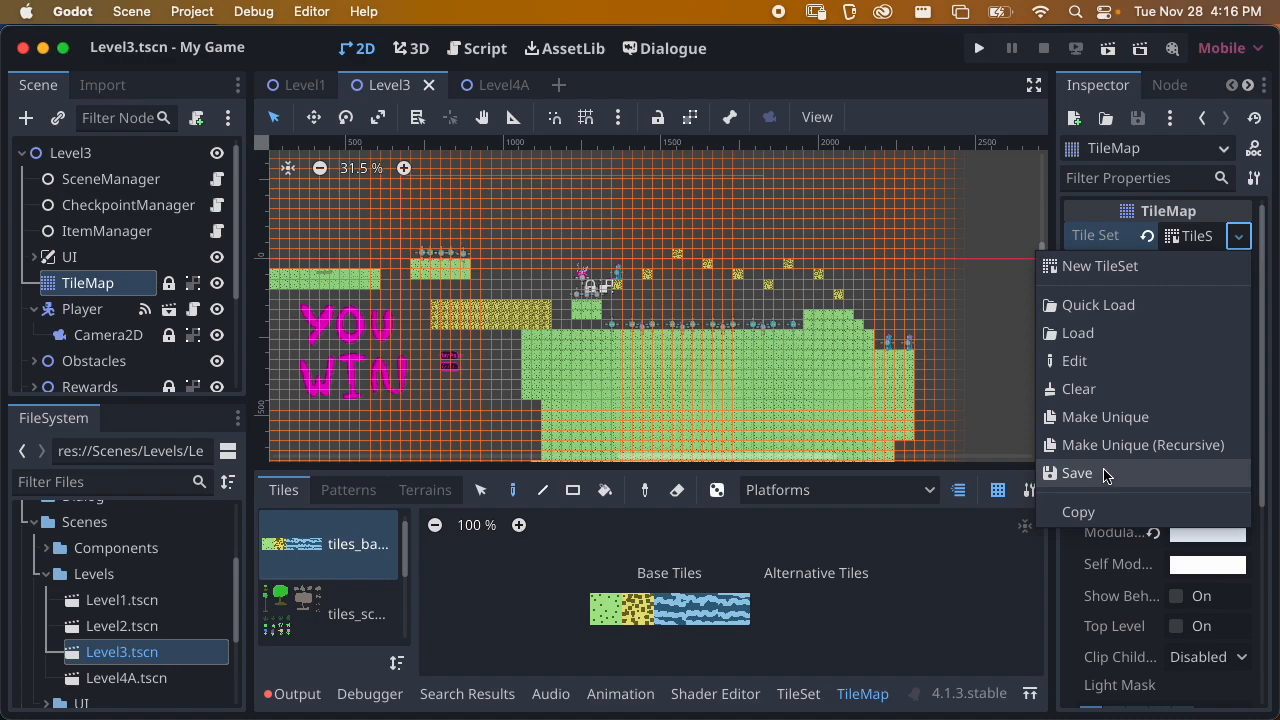
click(1078, 474)
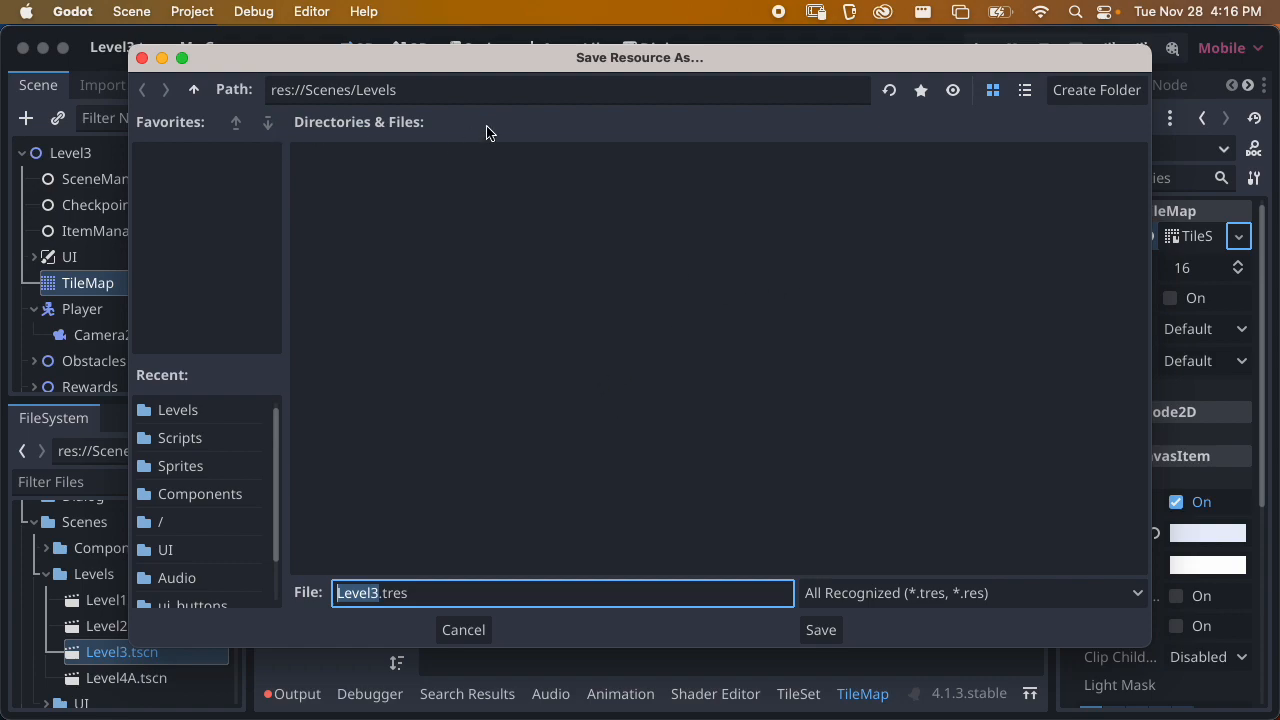
click(194, 92)
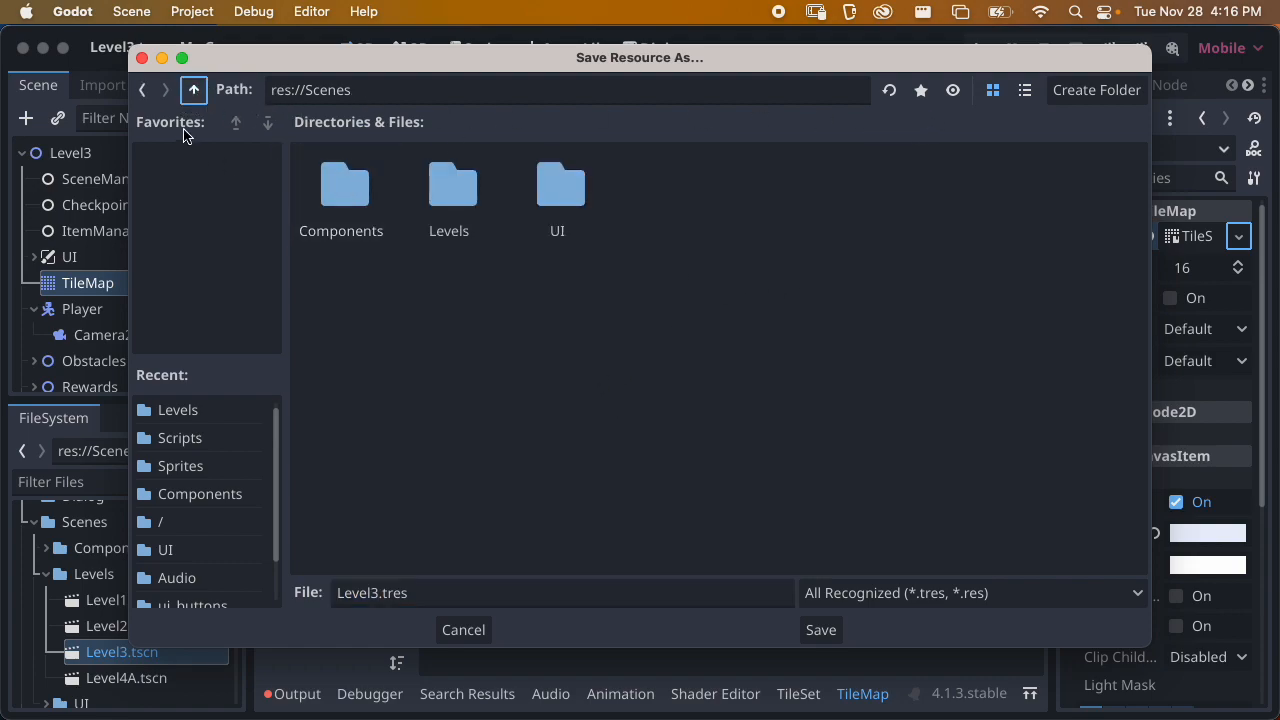
click(192, 93)
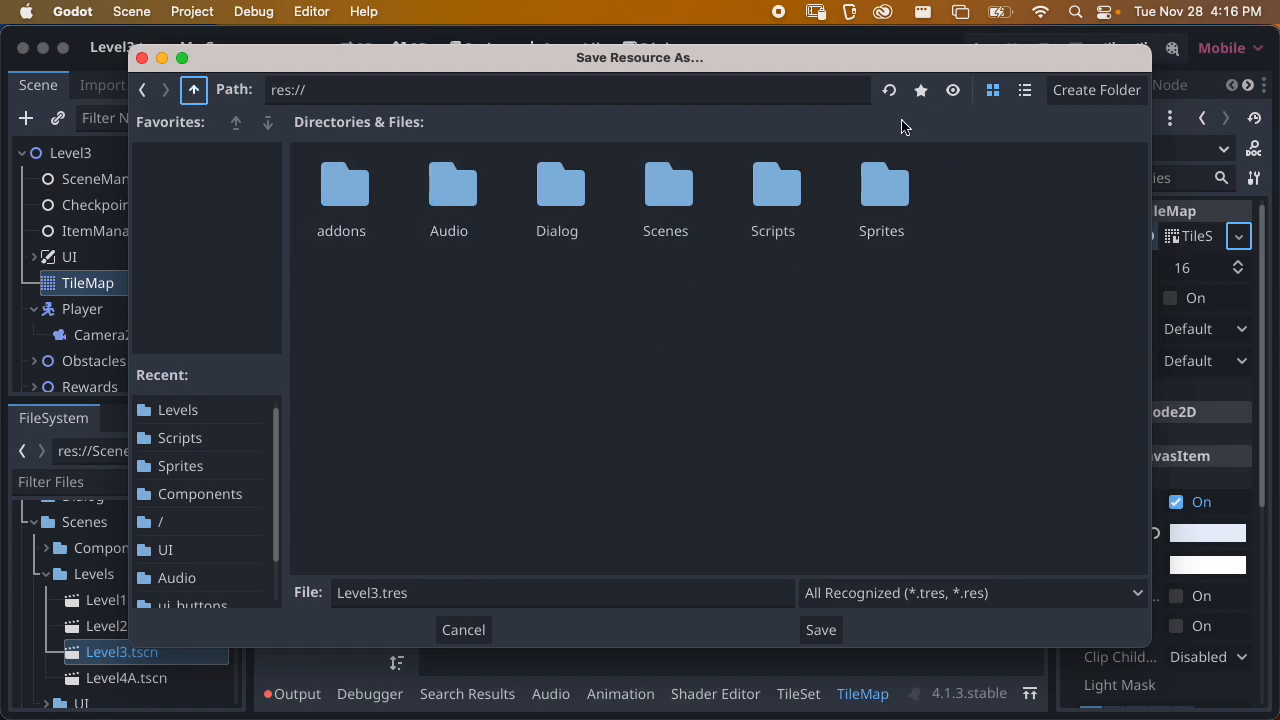
click(1097, 92)
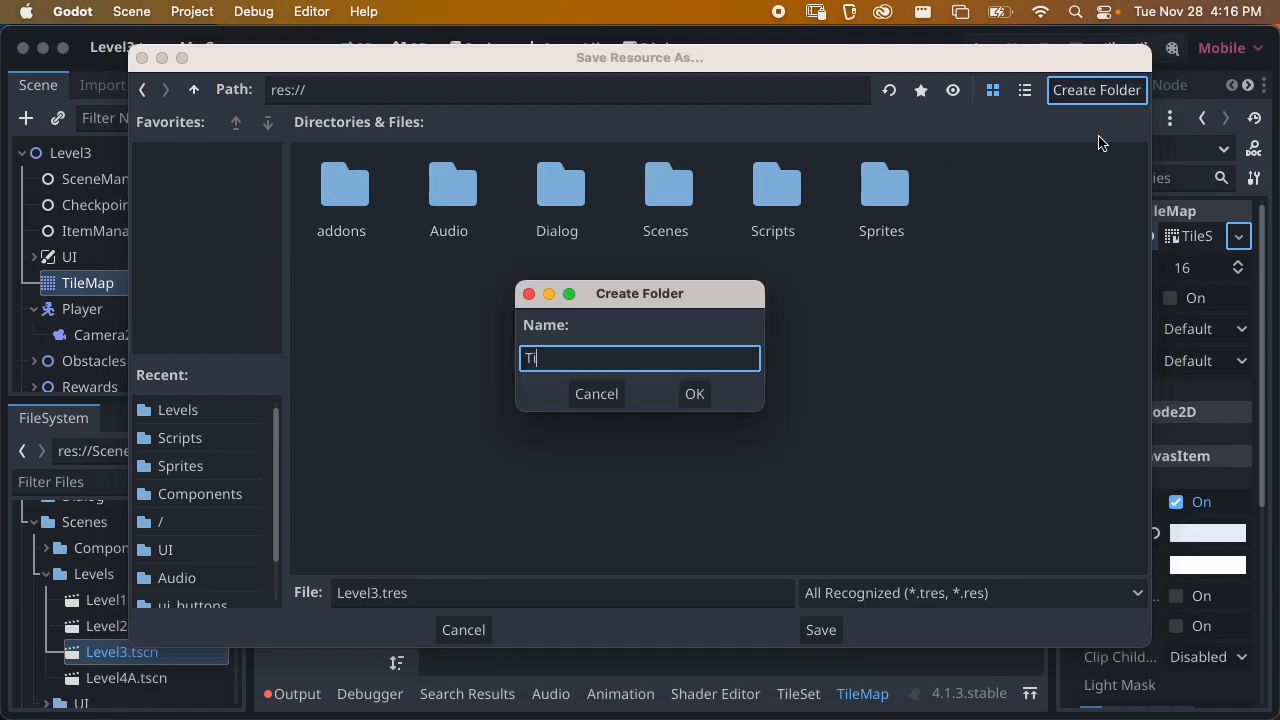
key(Return)
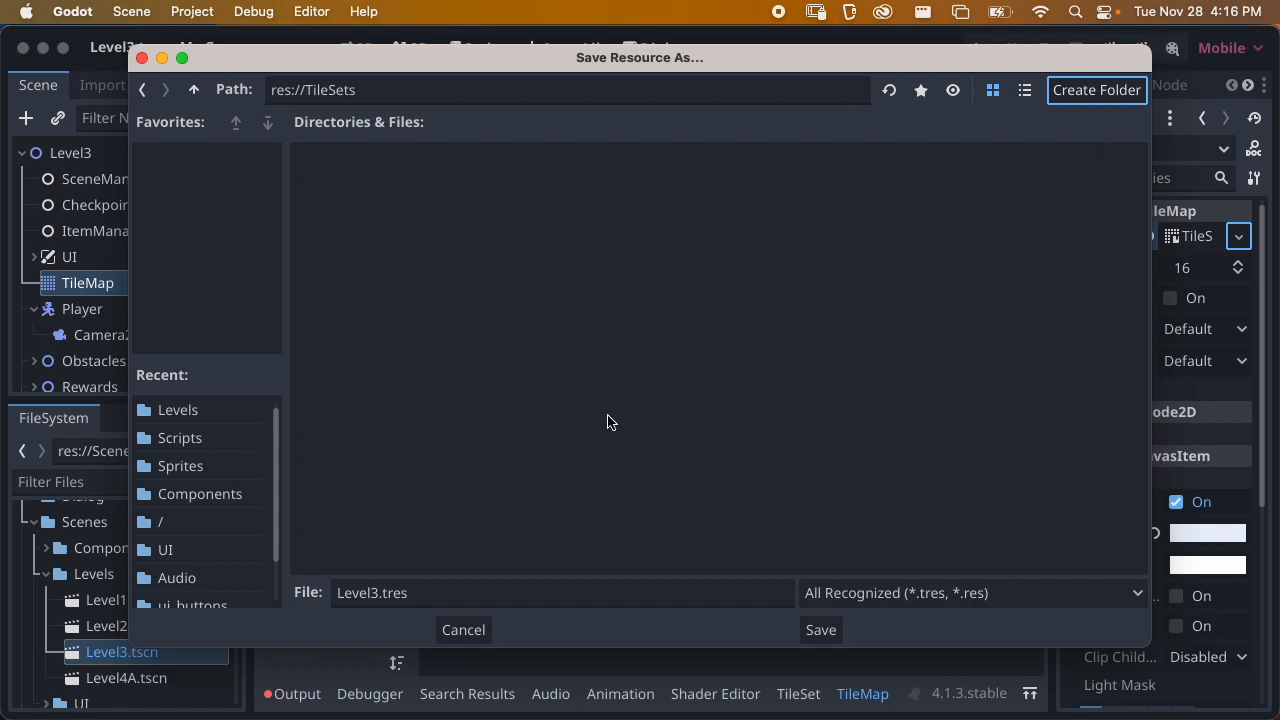
Name the tile set resource TileMapPlatformer.tres and save it in the TileSets folder
drag(379, 593, 327, 608)
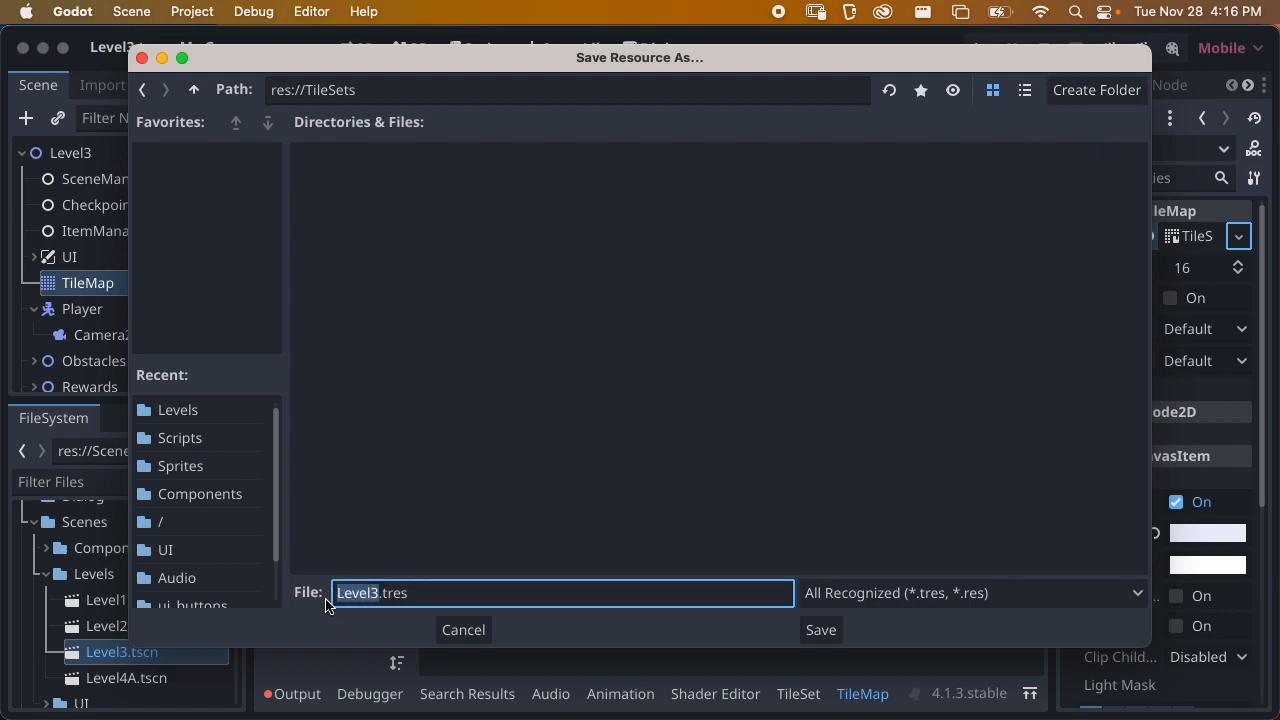
text(TileMap)
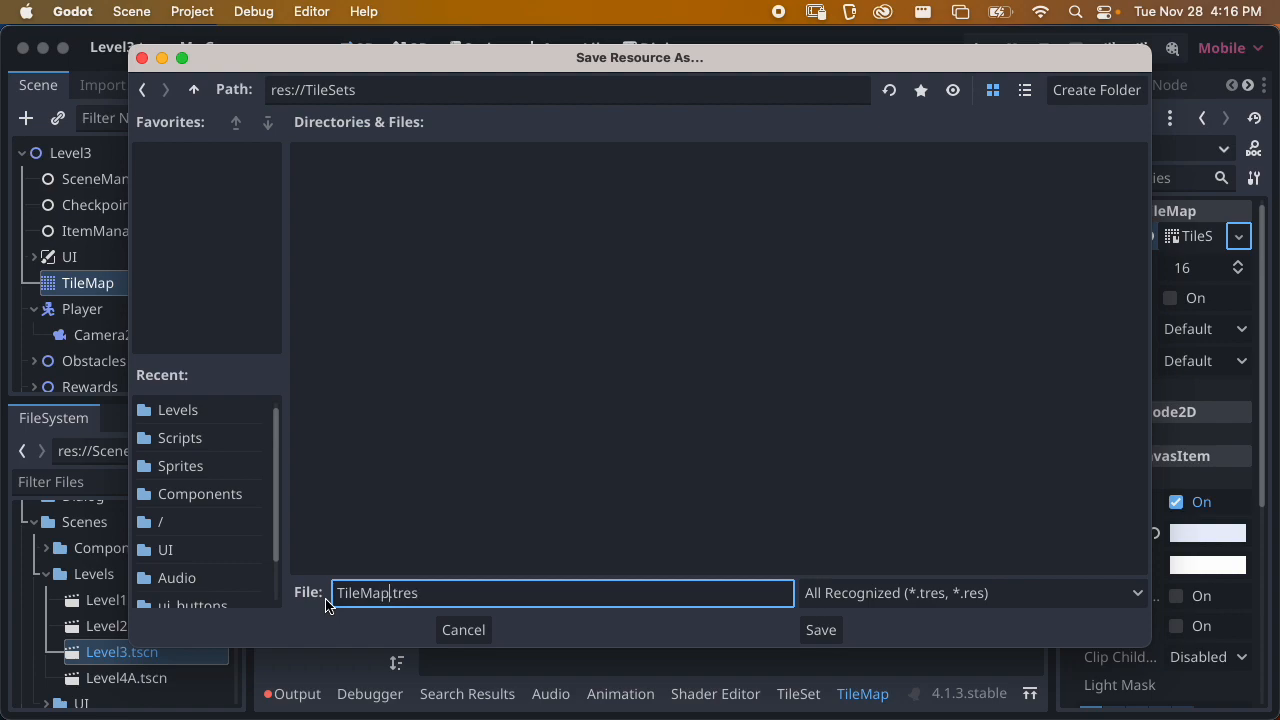
text(Platformer)
click(820, 629)
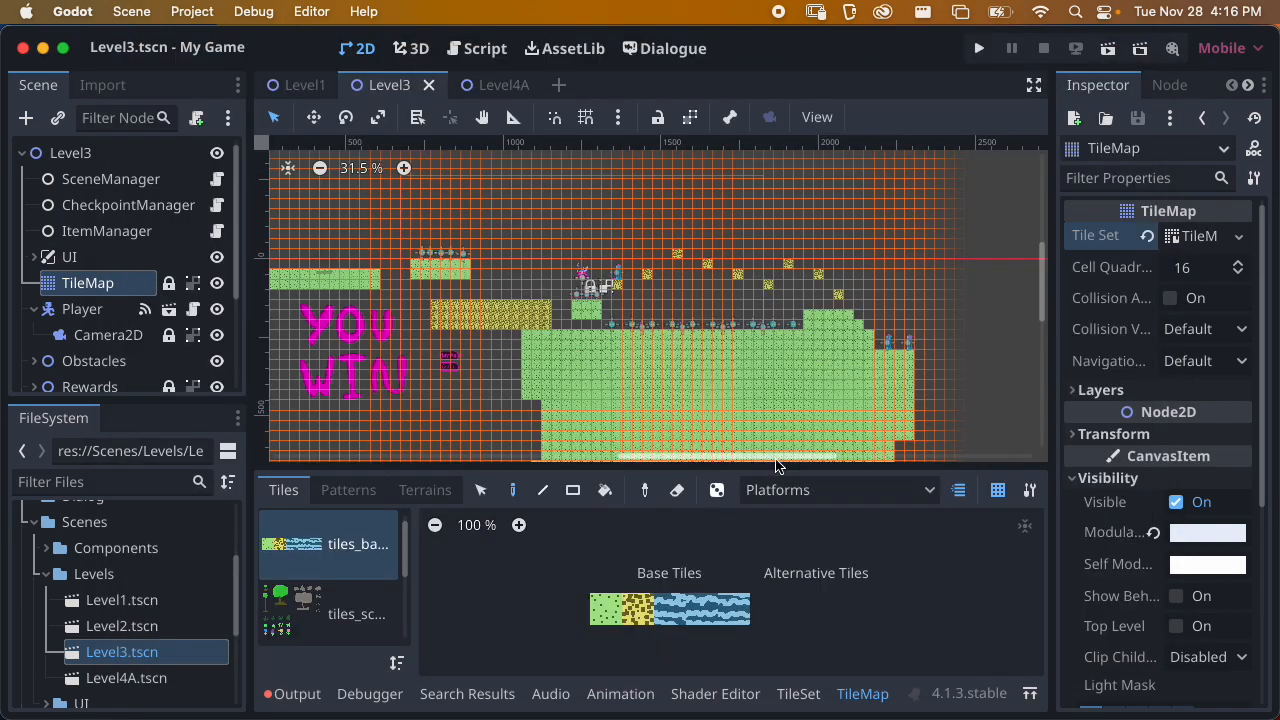
In the Level4A scene, add a TileMap node as a child of the root node
click(495, 90)
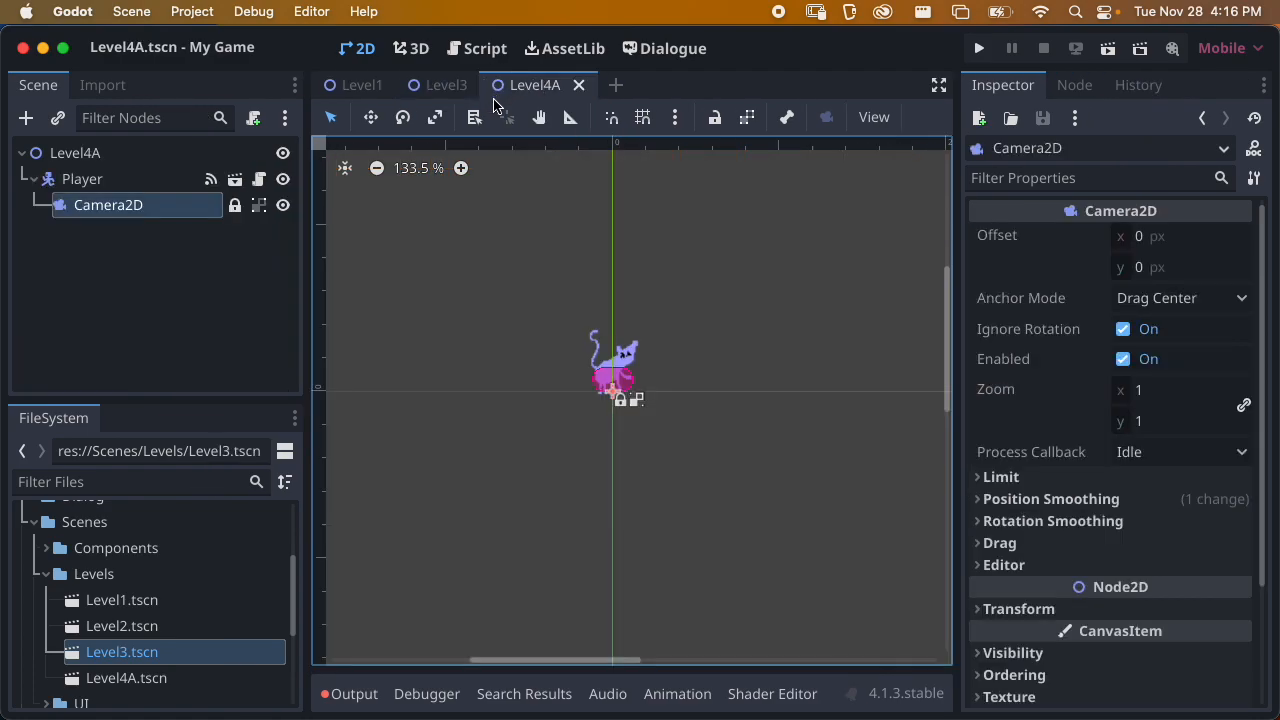
click(64, 154)
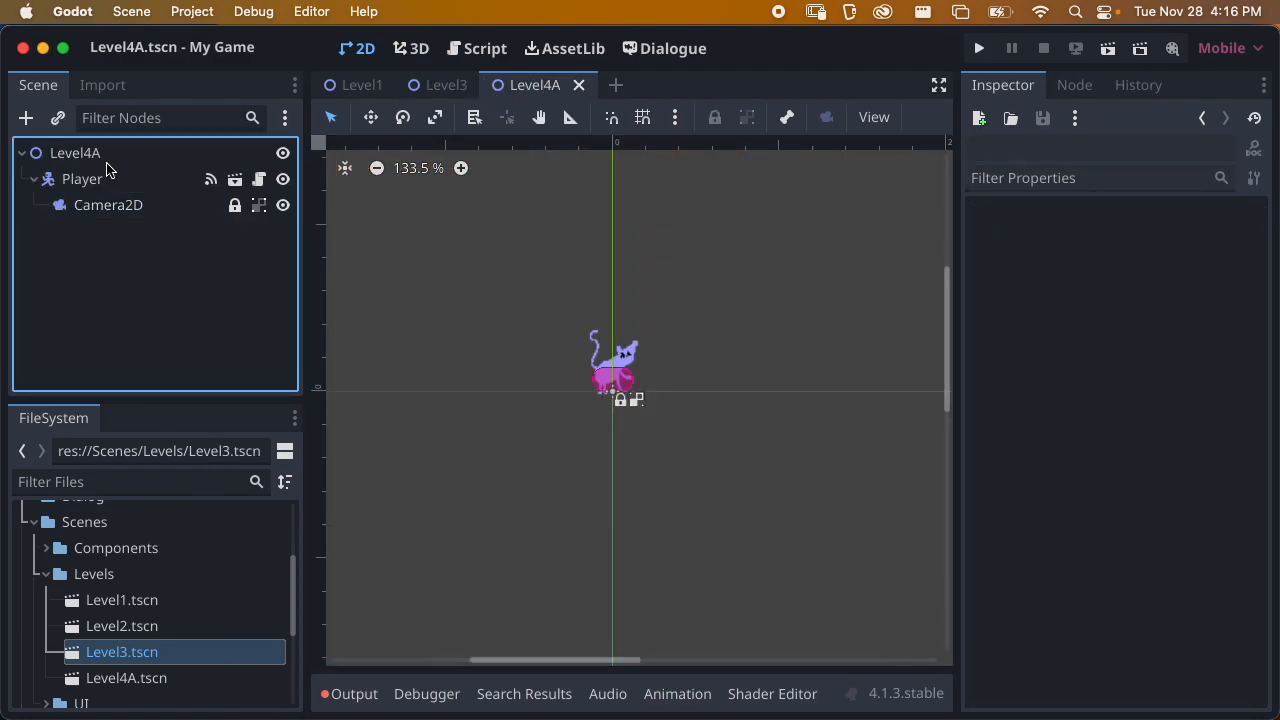
click(27, 118)
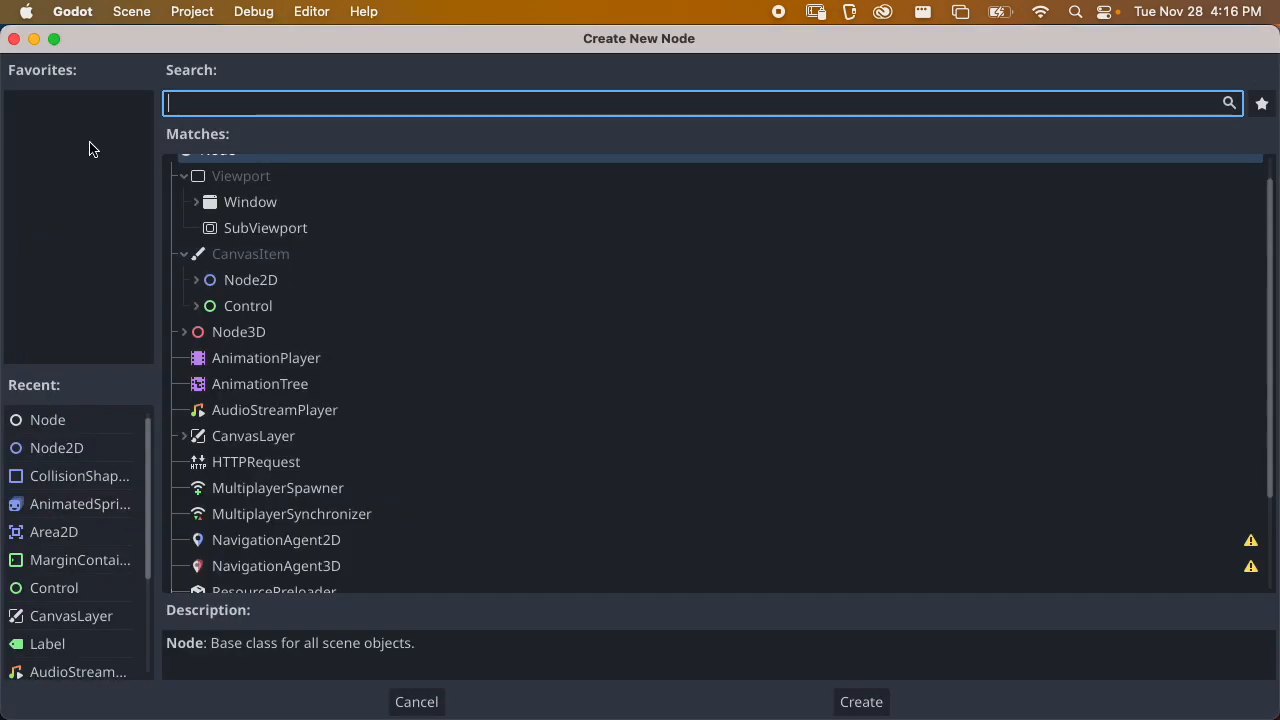
text(tile)
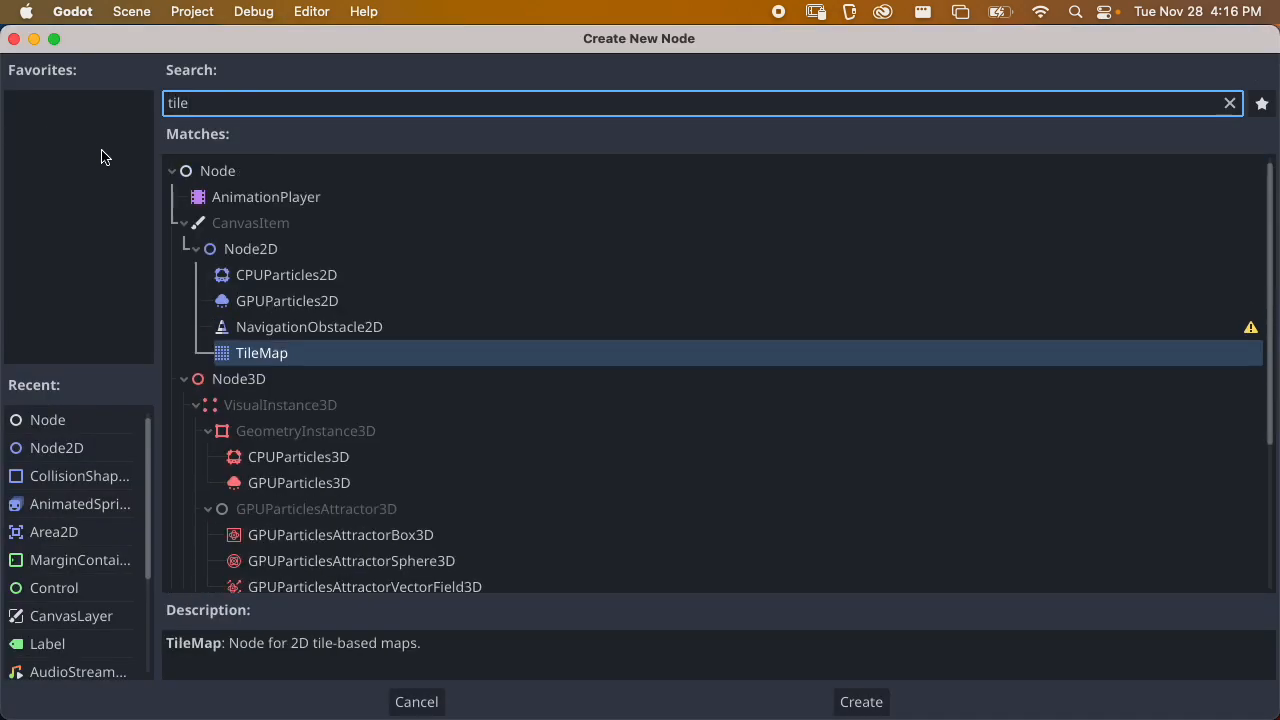
key(Return)
Reorder the new TileMap so it sits above the Player in Level4A's scene tree, and select it
drag(84, 236, 95, 183)
click(92, 231)
drag(92, 231, 75, 173)
click(100, 183)
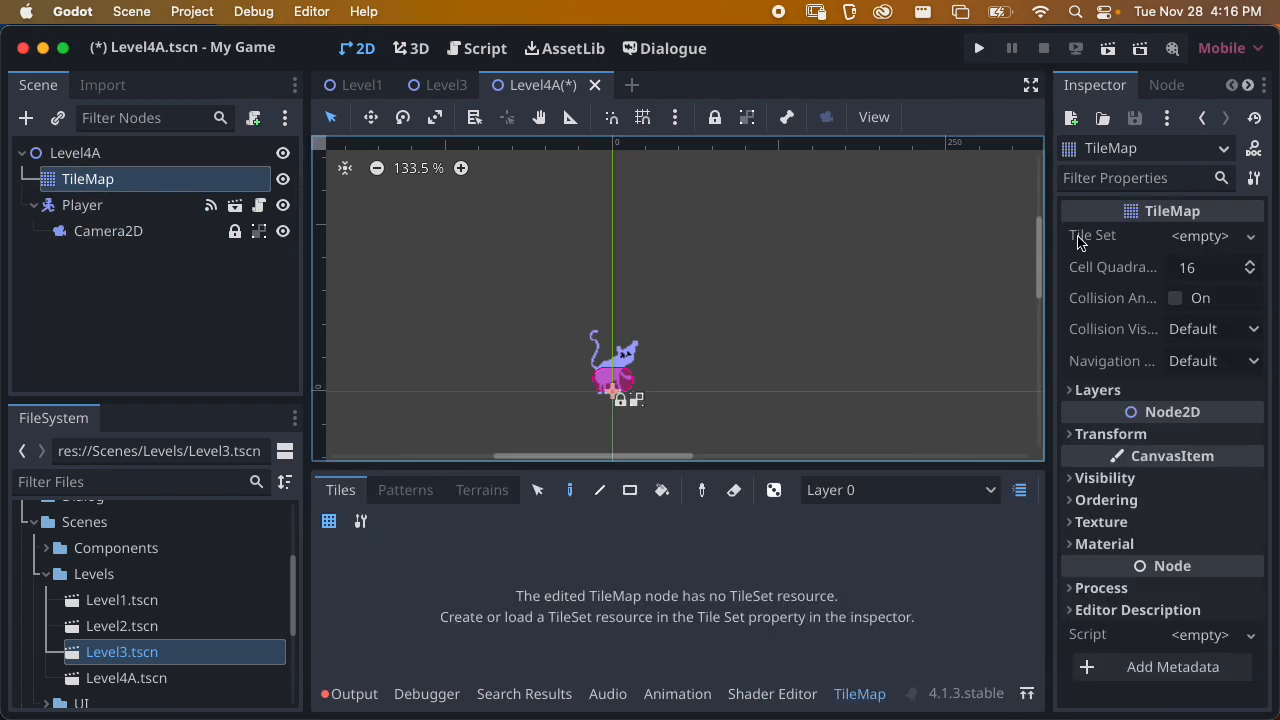
Load TileMapPlatformer.tres from the TileSets folder as the TileMap's Tile Set
click(1250, 237)
click(1190, 334)
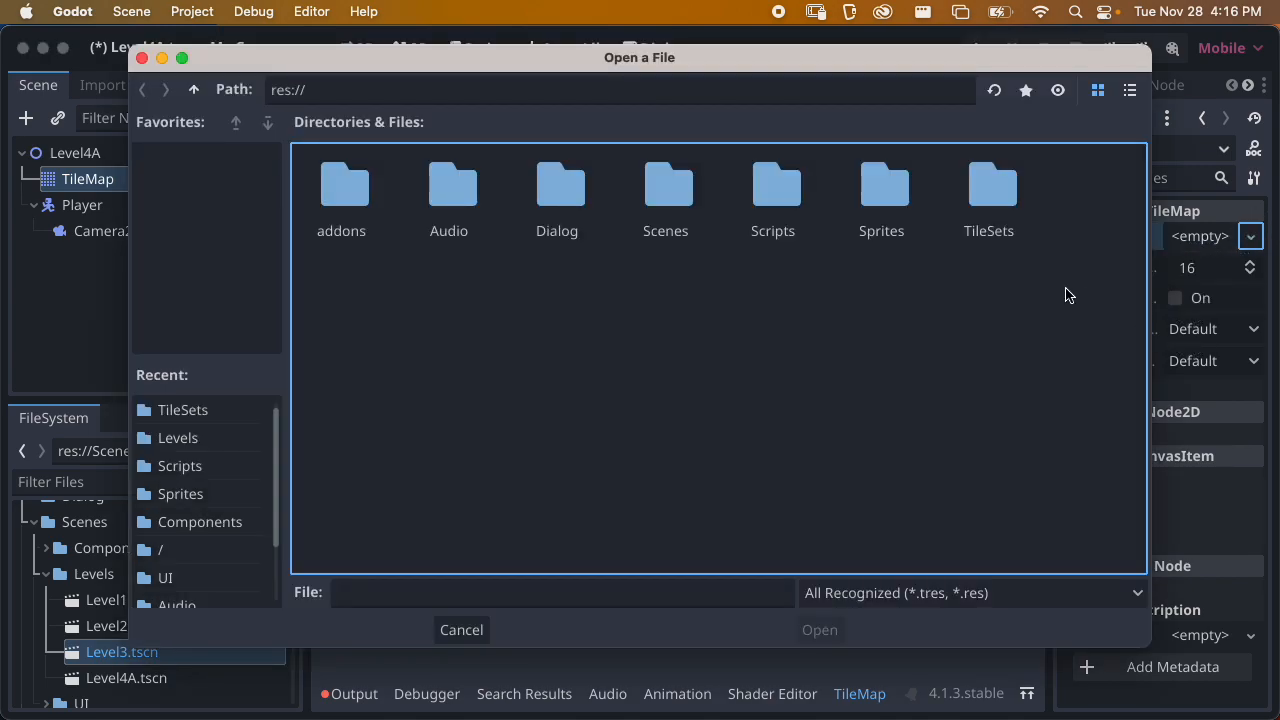
double_click(988, 196)
click(417, 215)
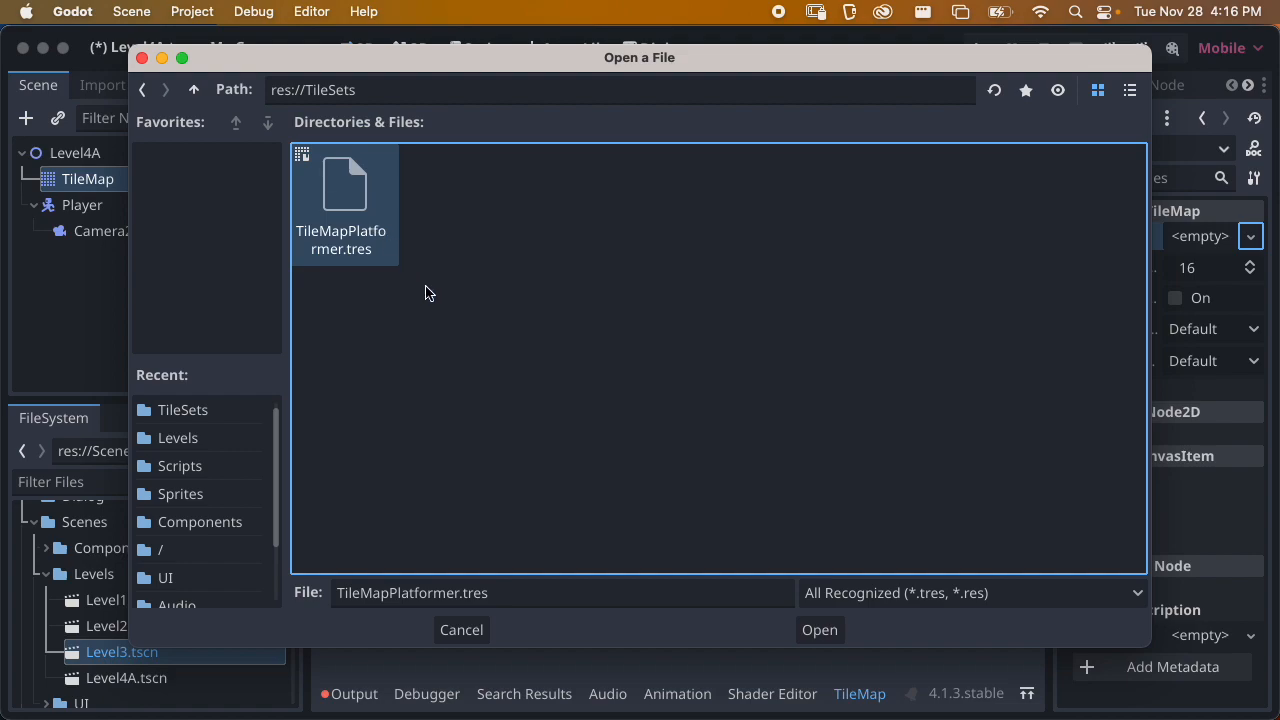
click(818, 629)
Paint a solid block of green base tiles, 6 tiles wide and 3 high, beneath the Player
scroll(790, 385, down, 6)
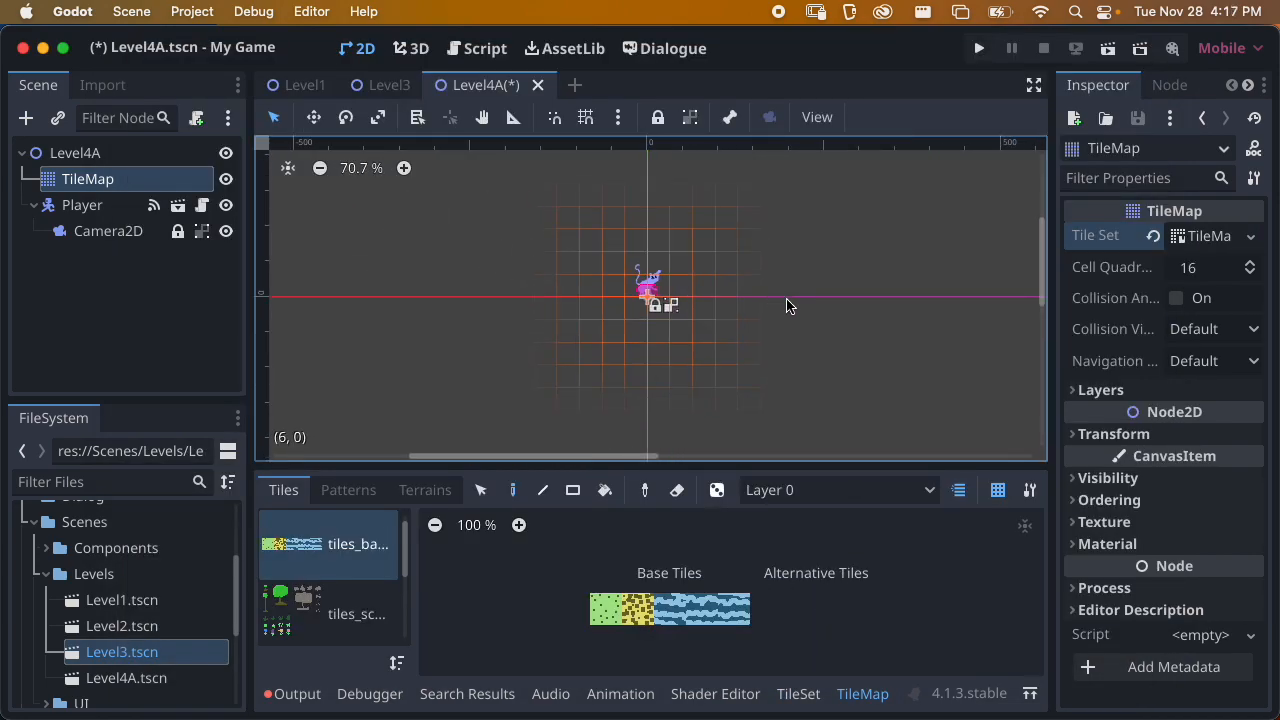
click(605, 608)
scroll(583, 358, right, 2)
mouse_move(558, 341)
mouse_down()
mouse_move(674, 351)
mouse_move(560, 363)
mouse_move(643, 352)
mouse_move(571, 380)
mouse_move(586, 391)
mouse_up()
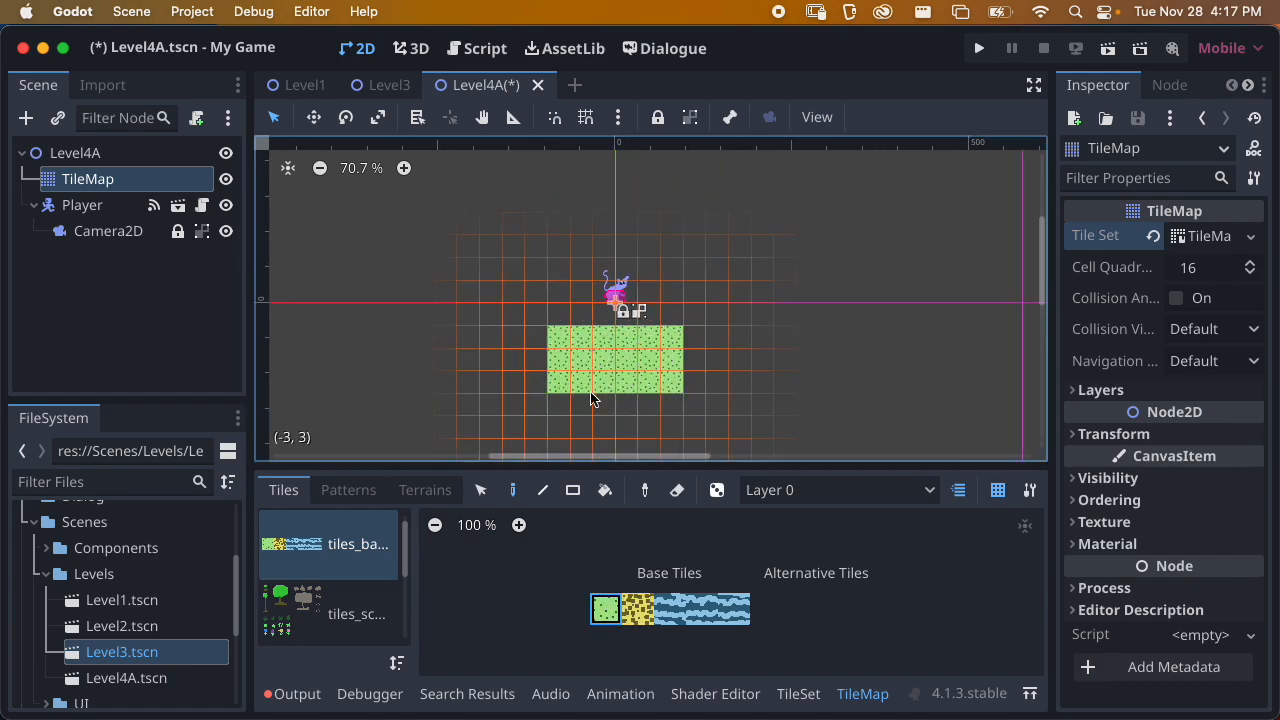
Pick the 3 by 3 large tree from the scenery tiles and place one tree on each side of the Player
scroll(600, 375, down, 2)
click(330, 612)
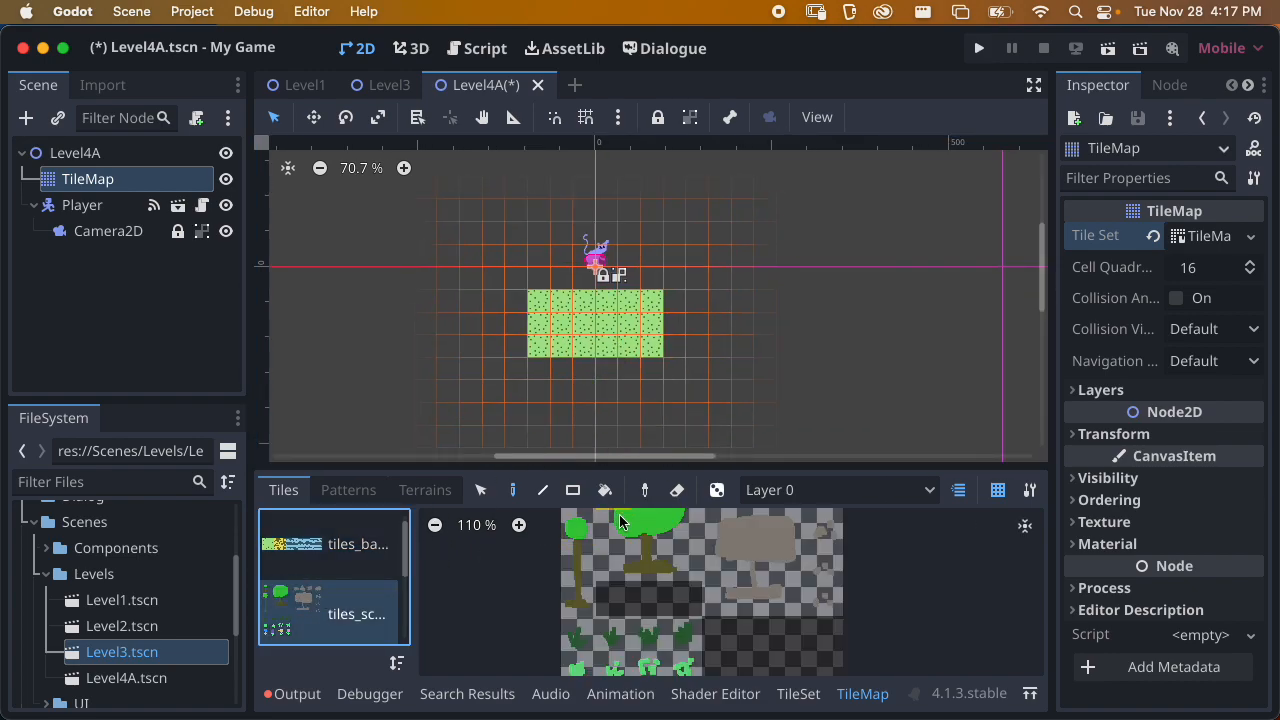
scroll(660, 575, up, 1)
scroll(667, 570, down, 1)
drag(614, 530, 686, 606)
click(650, 262)
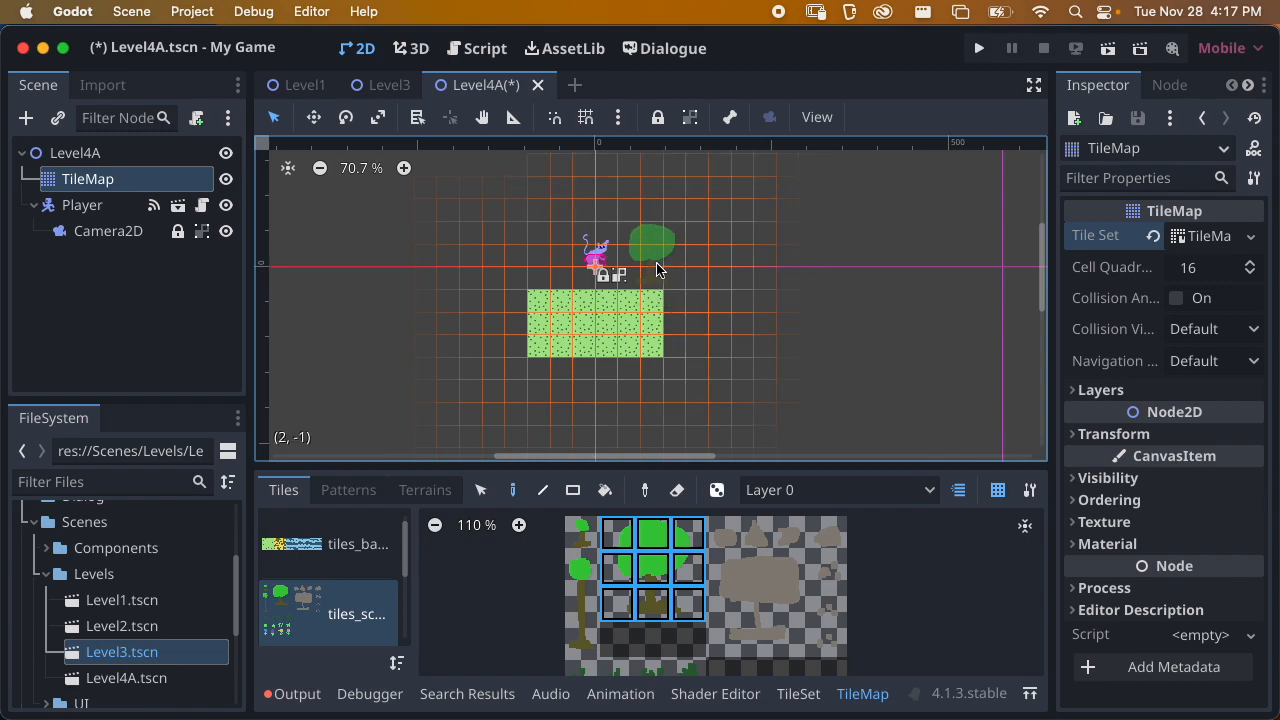
click(556, 262)
scroll(582, 278, up, 5)
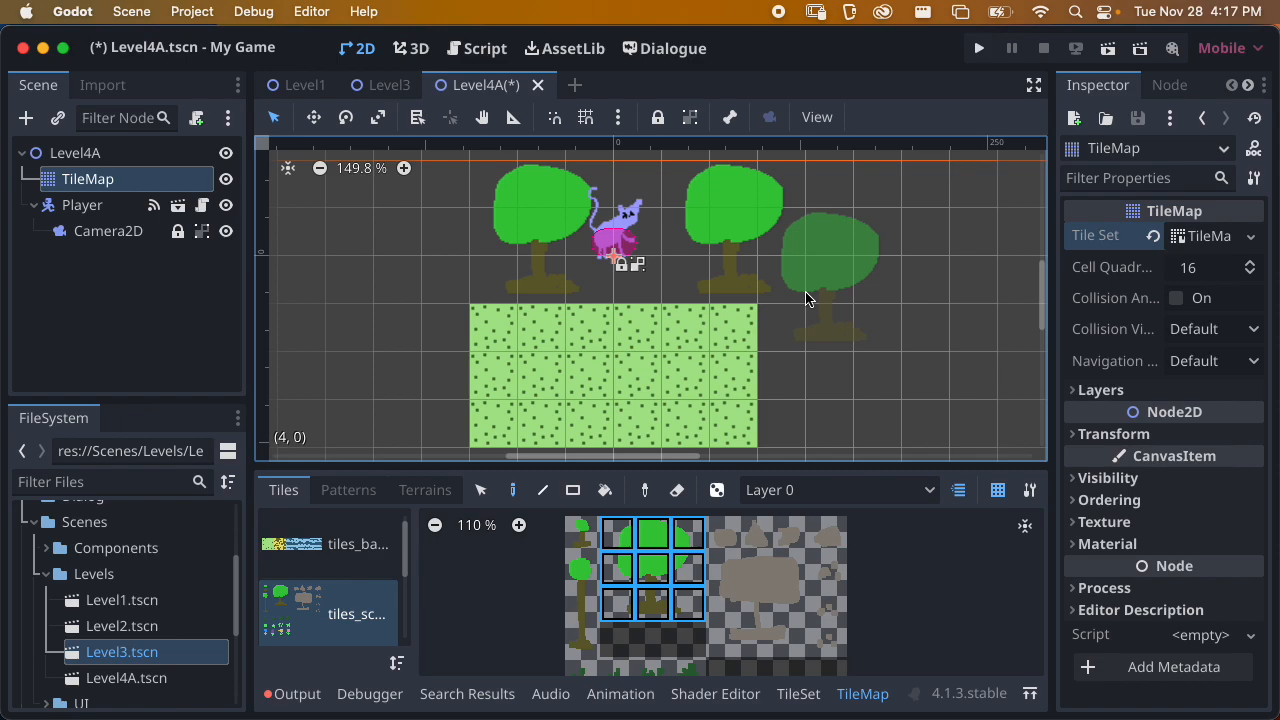
Paint a separate stepped green platform to the right of the block, 8 tiles wide with a 4-tile upper row at its far end
click(334, 543)
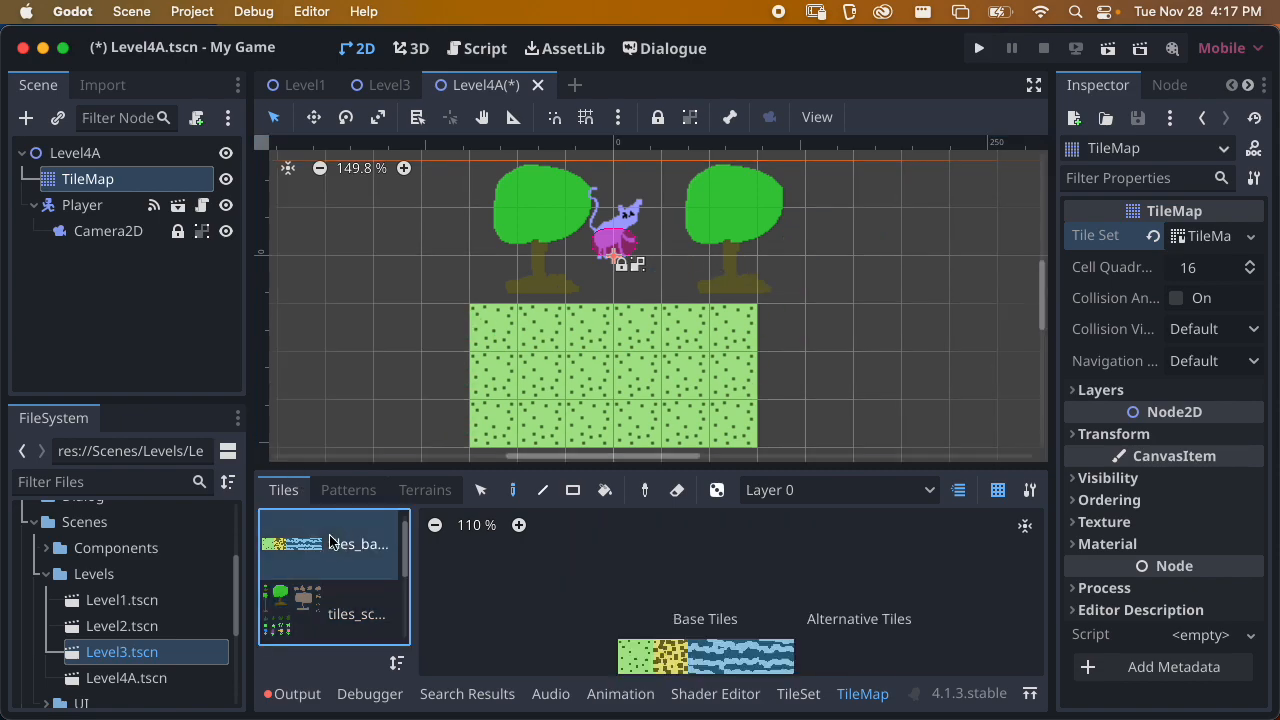
scroll(637, 334, down, 3)
click(637, 655)
mouse_move(676, 388)
middle_down()
mouse_move(623, 406)
mouse_move(617, 422)
middle_up()
mouse_move(738, 316)
mouse_down()
mouse_move(912, 302)
mouse_move(858, 312)
mouse_move(999, 311)
mouse_move(985, 282)
mouse_move(948, 284)
mouse_up()
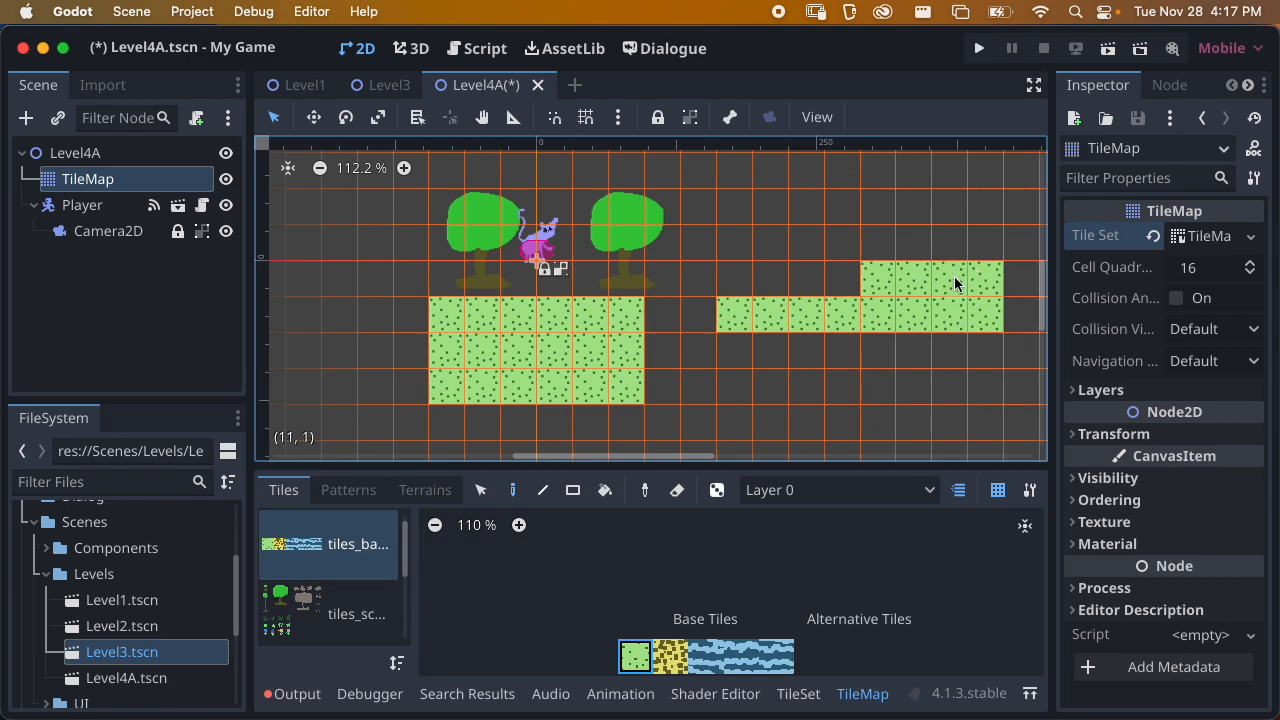
Save Level4A, run the scene, and test the Player walking and jumping across both platforms
key(super+s)
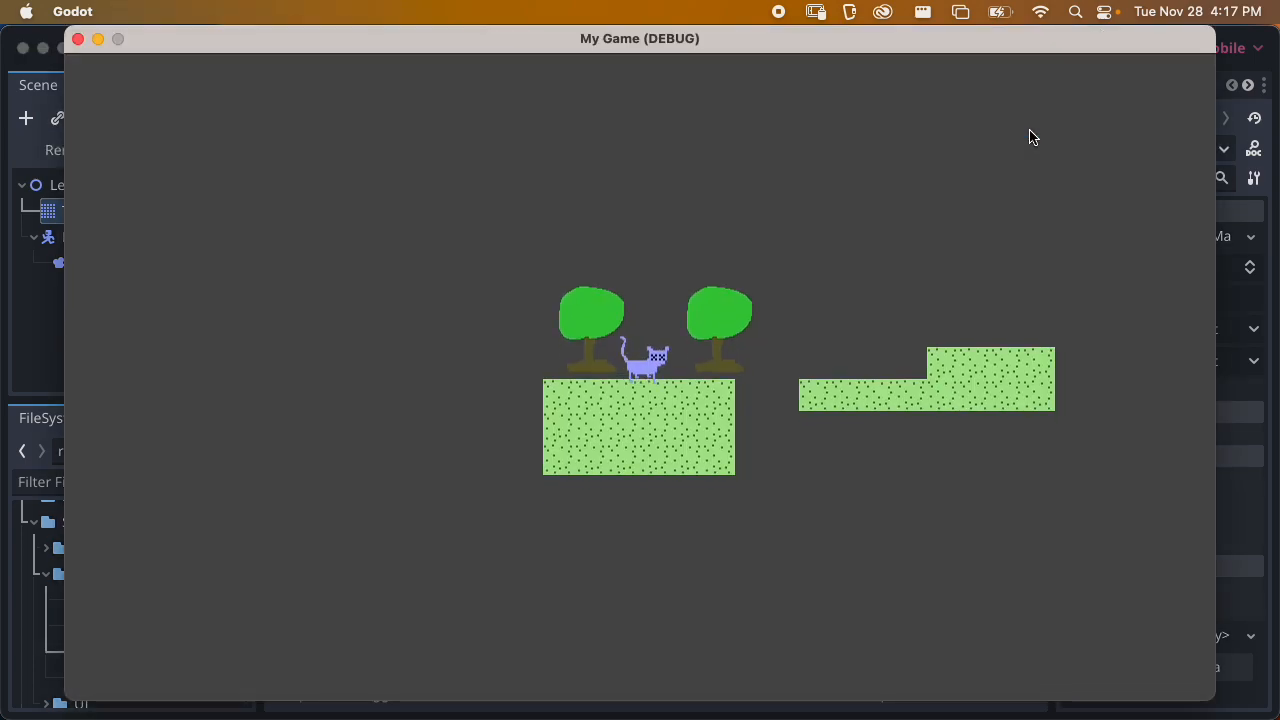
key(Right)
key(space)
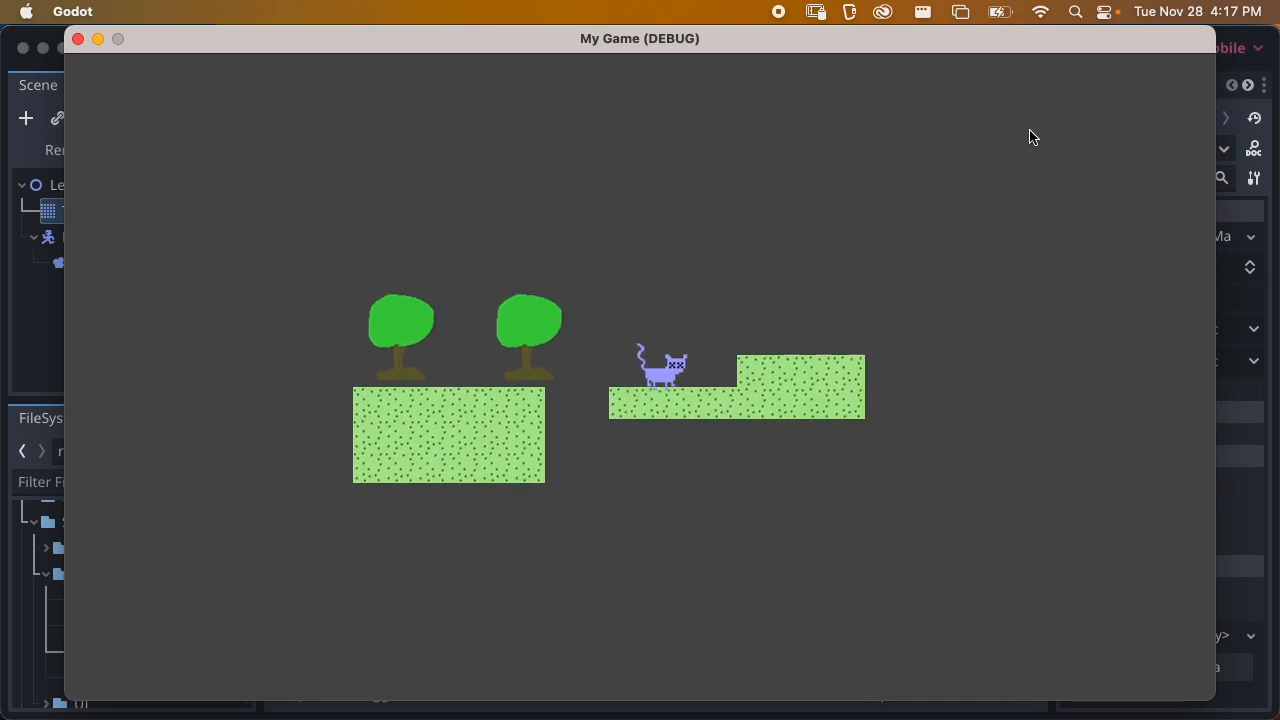
key(space)
key(Left)
key(space)
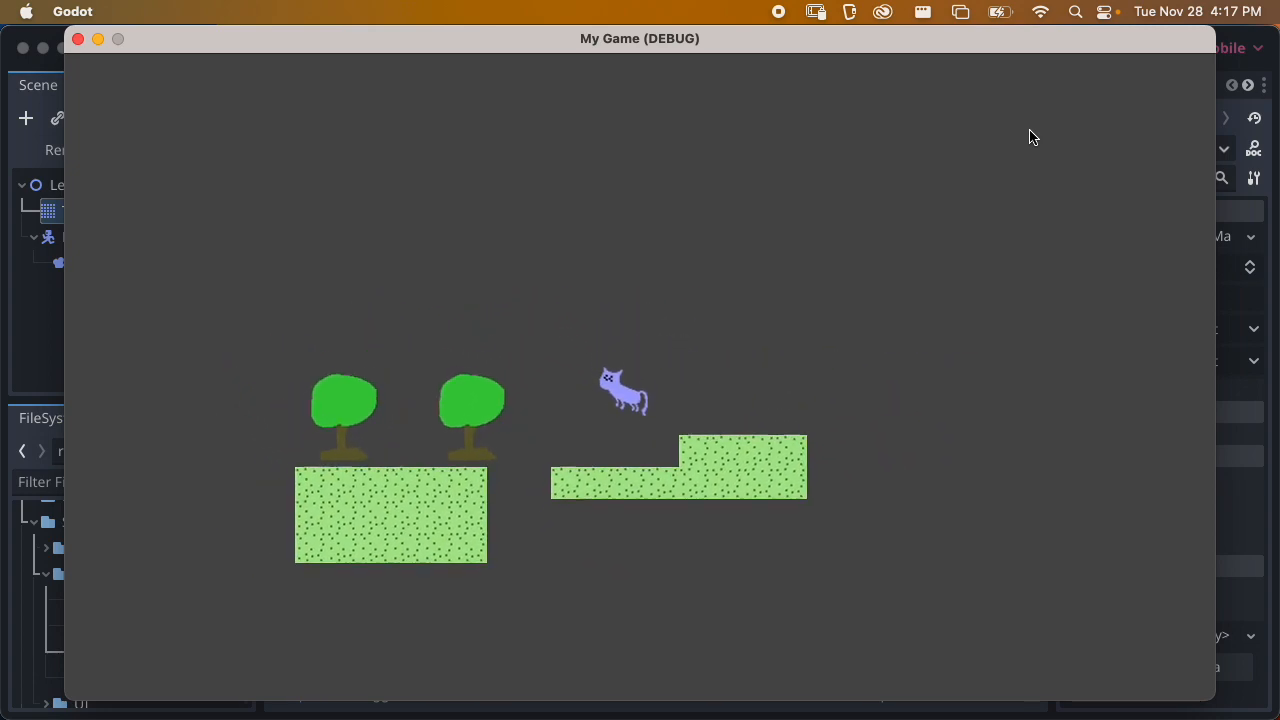
key(space)
key(Right)
key(space)
key(space)
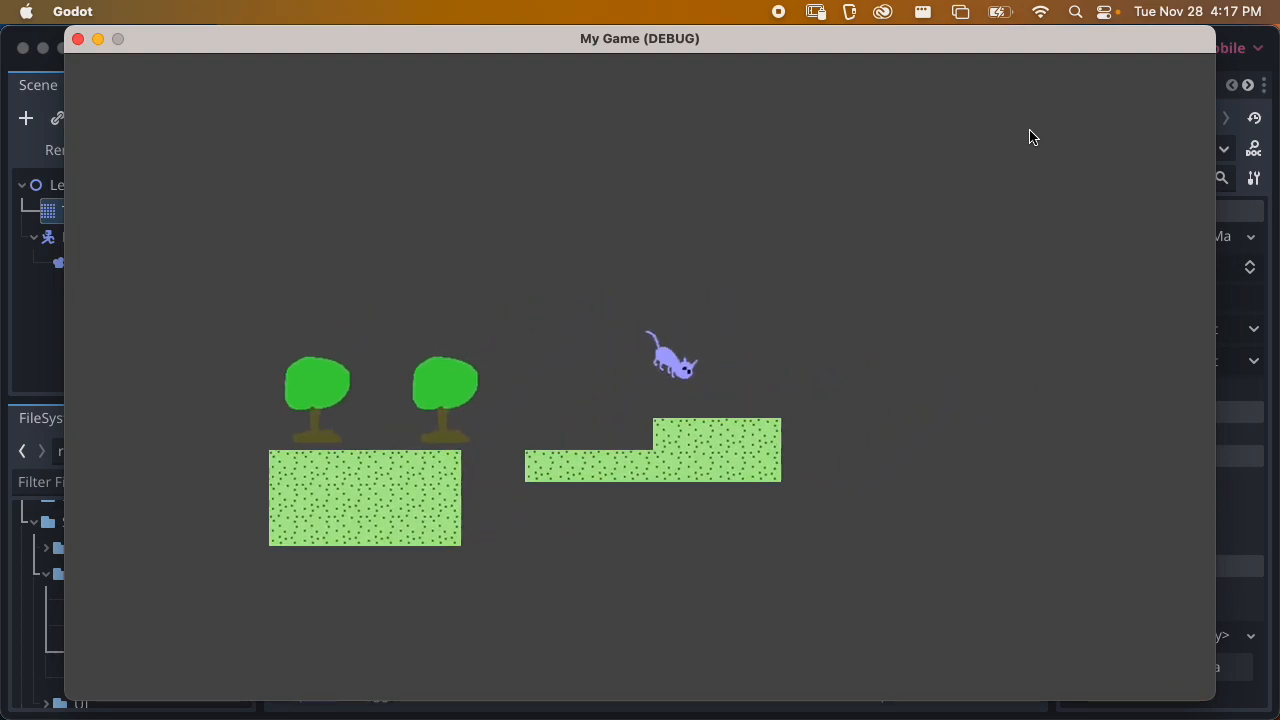
key(Left)
key(space)
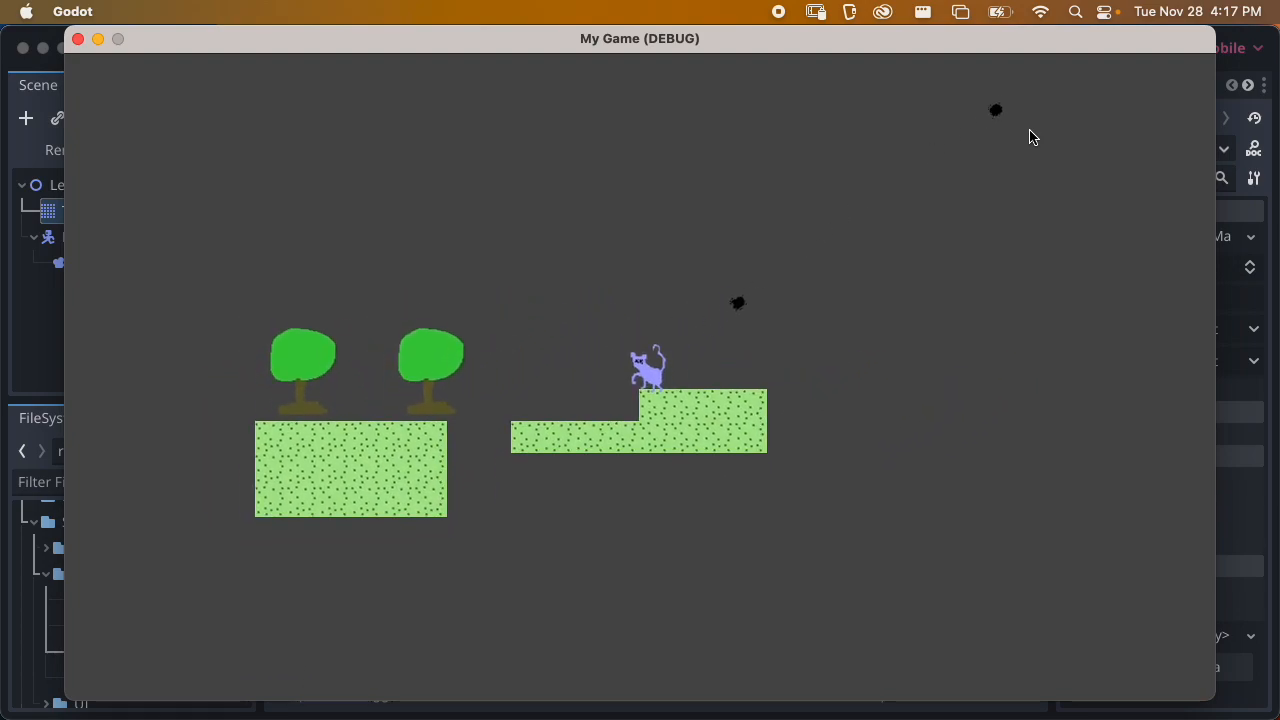
Test firing the Player's projectiles in several directions, jump back to the first platform, and close the running game
click(905, 216)
click(545, 262)
click(557, 345)
click(444, 366)
click(424, 246)
click(439, 177)
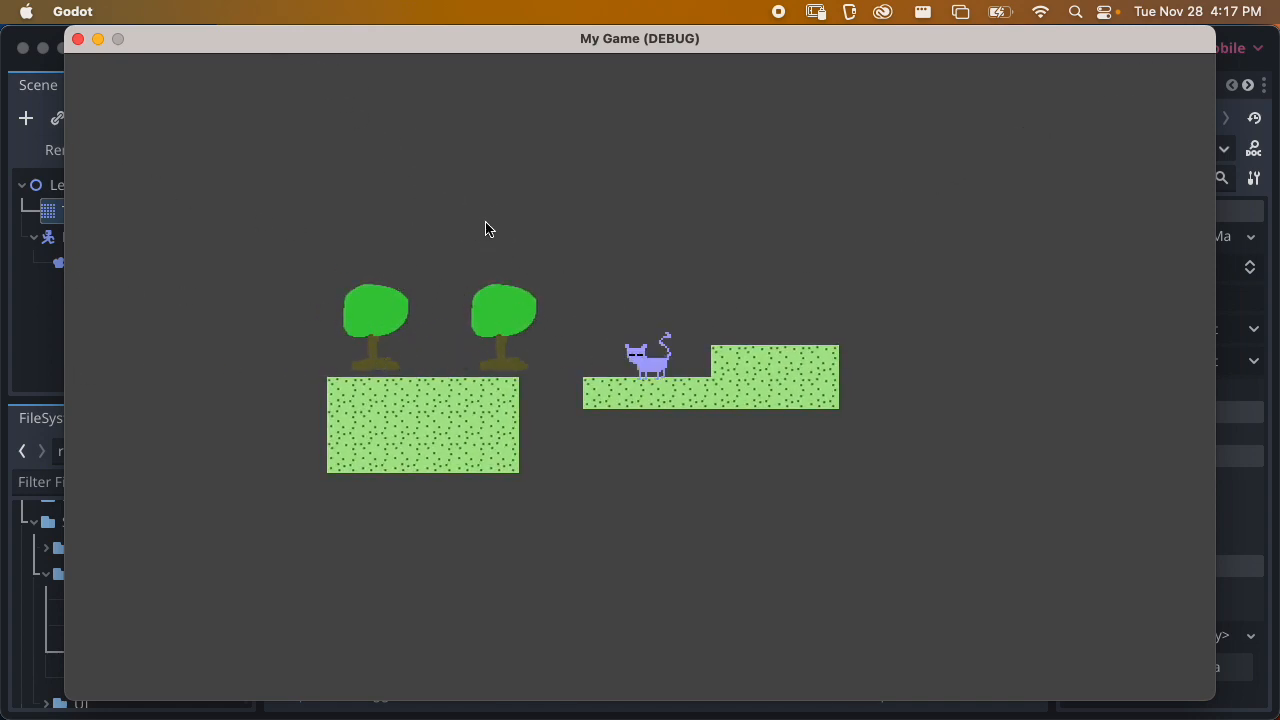
key(space)
key(Left)
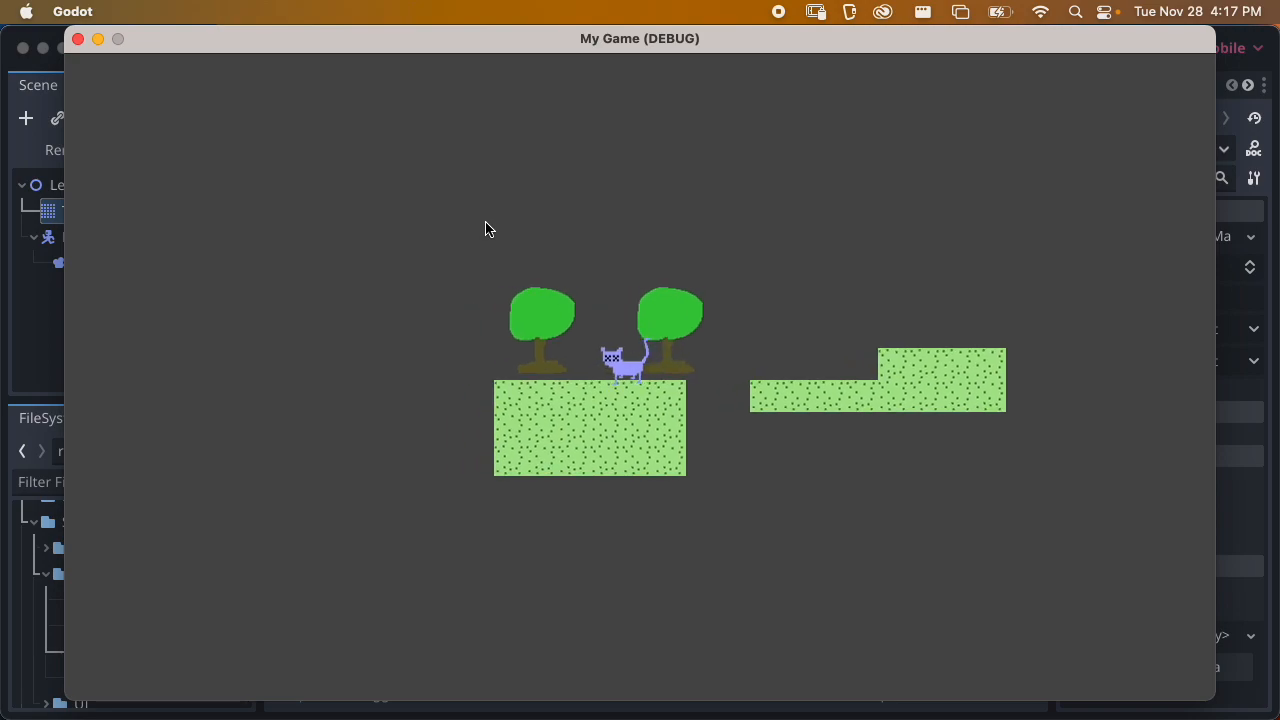
click(78, 40)
Set the Visibility Modulate color of Level4A's TileMap to a medium blue
click(90, 205)
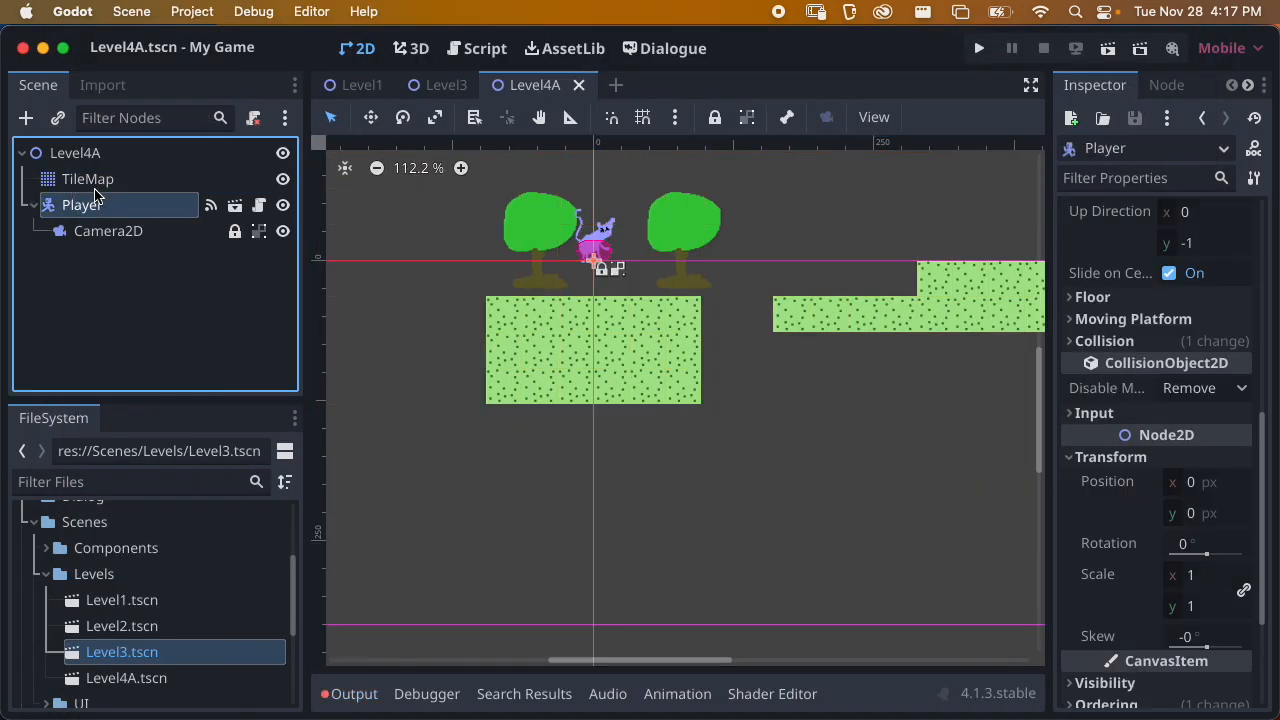
click(88, 179)
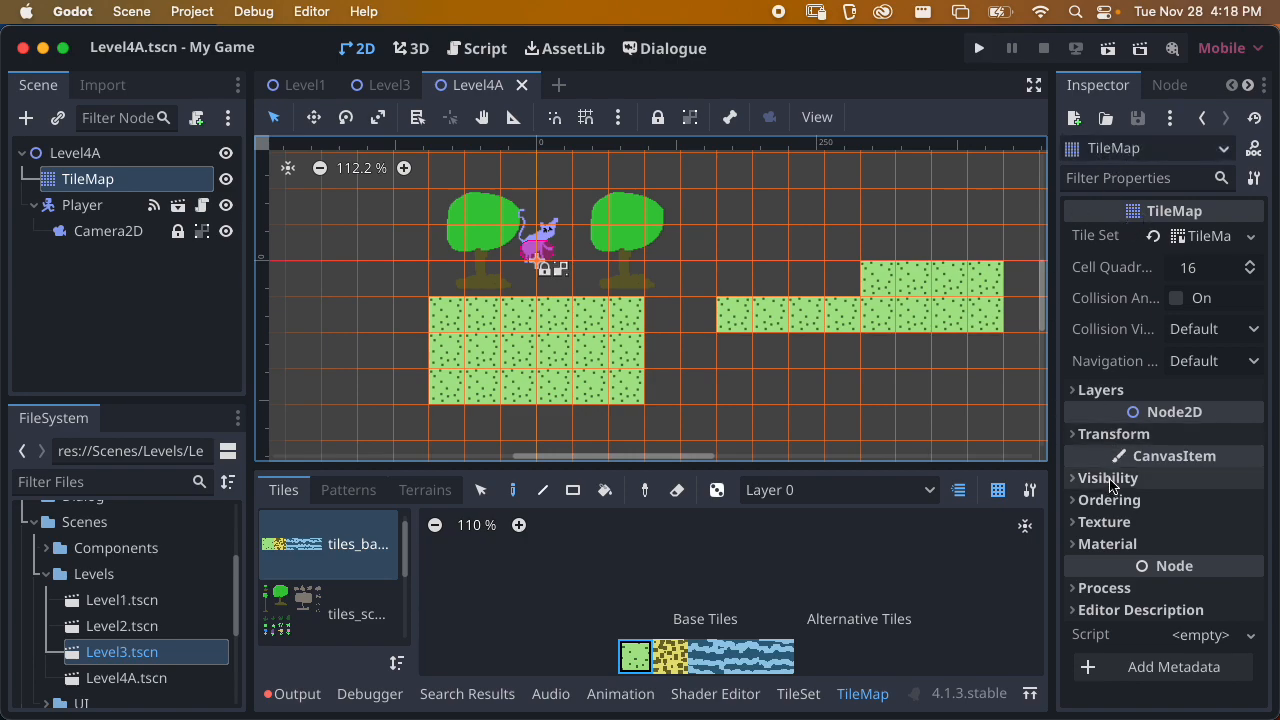
click(1108, 478)
click(1208, 530)
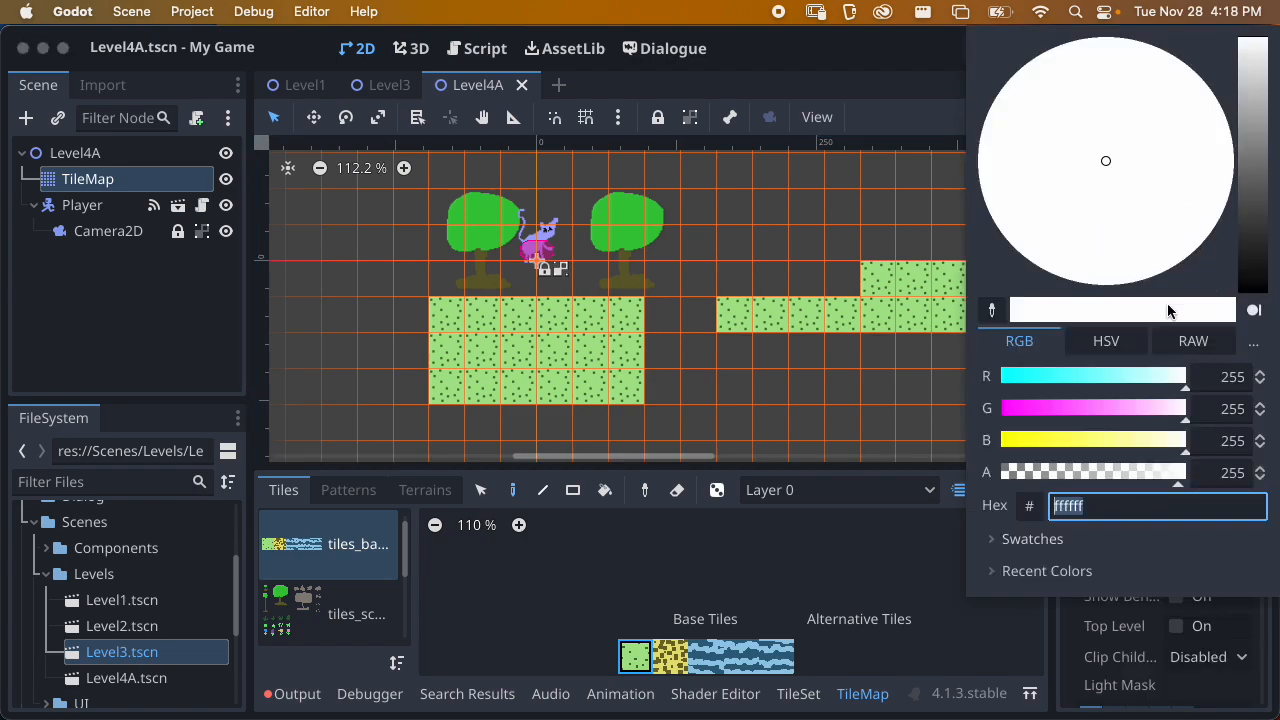
drag(1115, 148, 1088, 72)
click(900, 136)
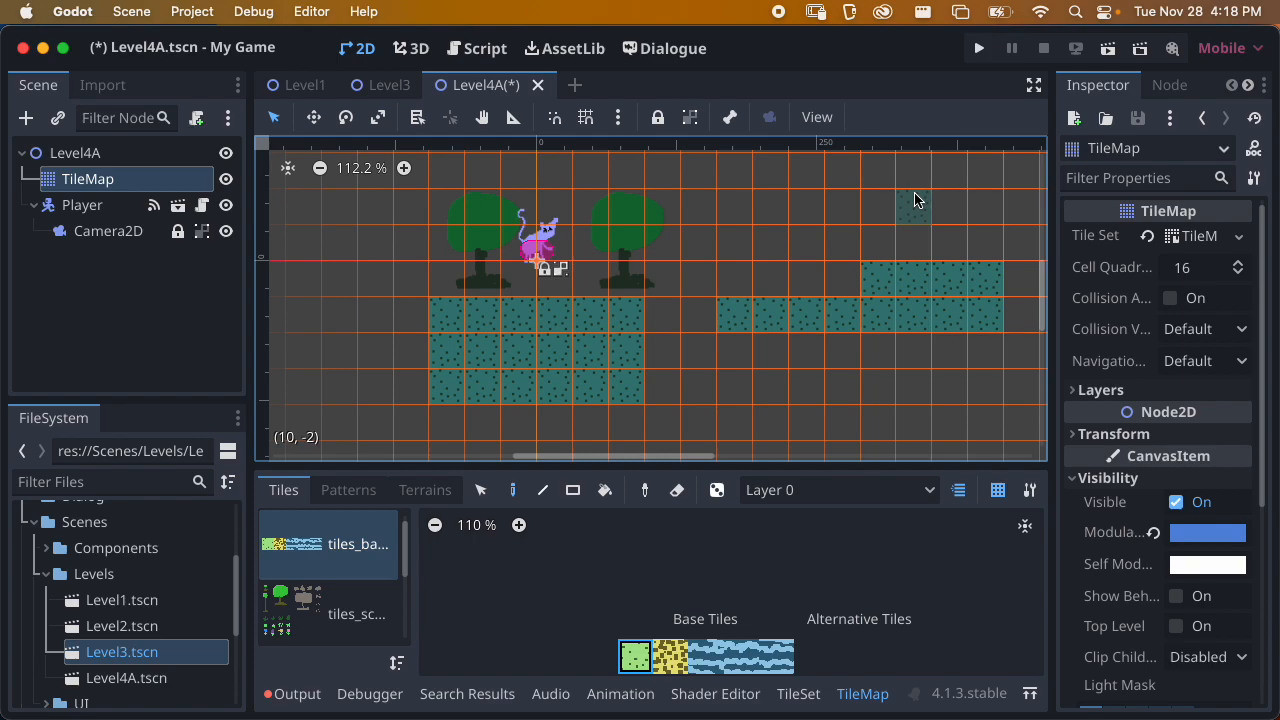
Save the Level4A scene with its recolored tile map
key(cmd+s)
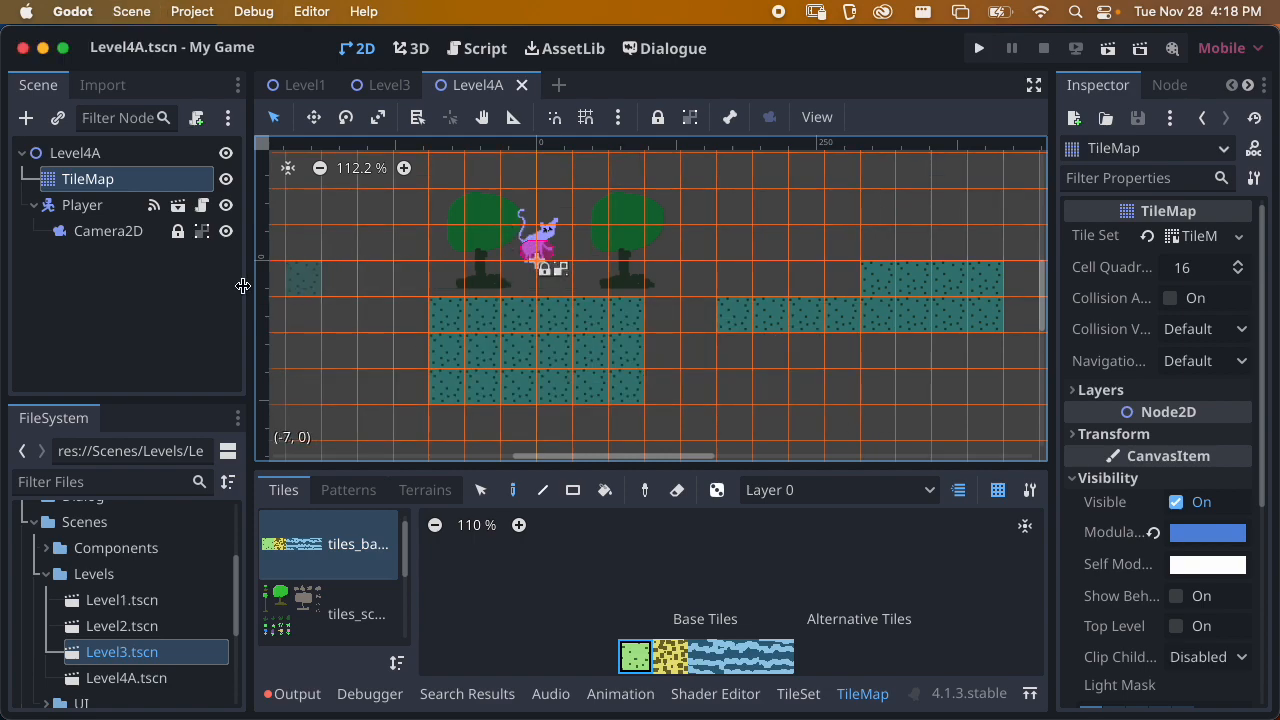
click(36, 207)
click(35, 207)
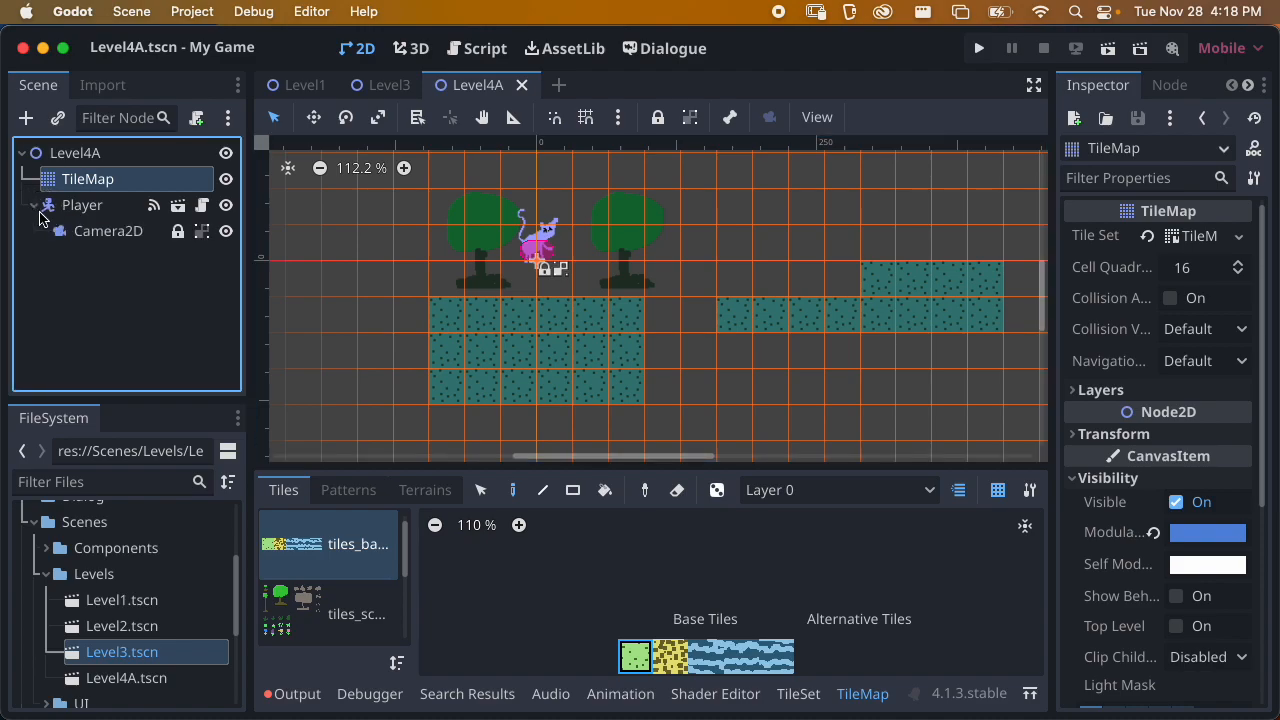
scroll(623, 329, down, 3)
scroll(642, 339, right, 2)
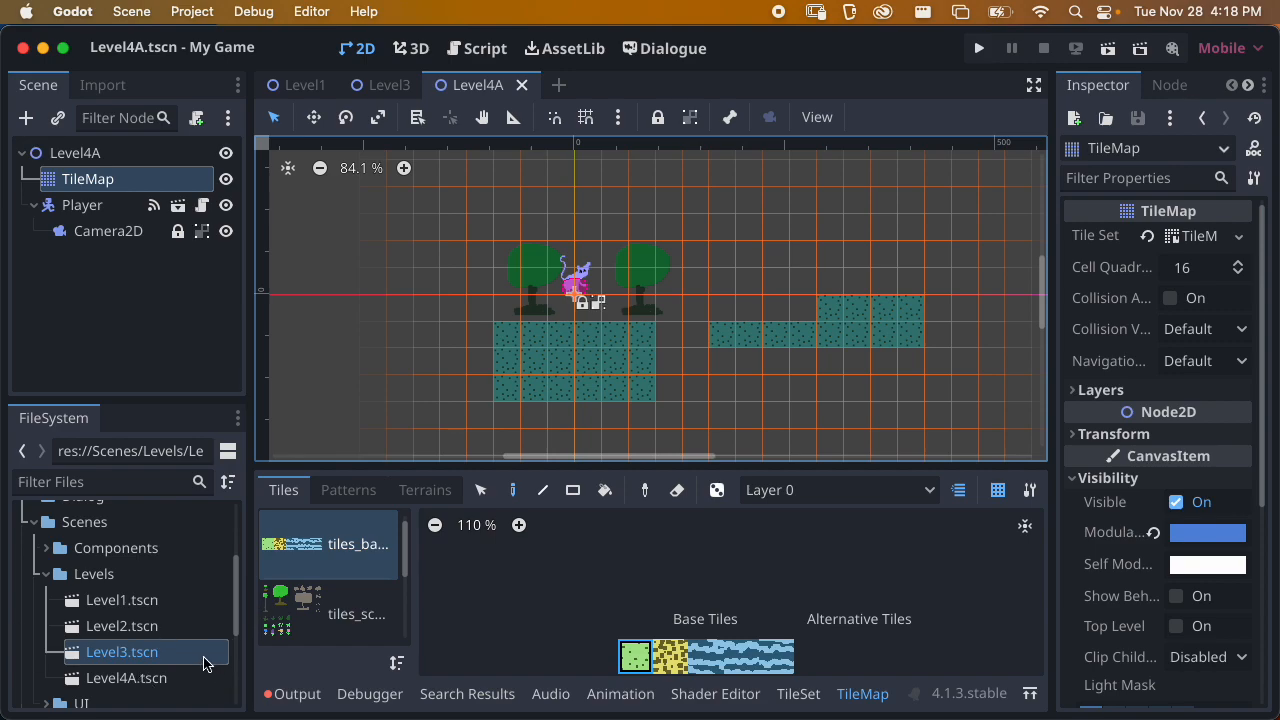
Duplicate the Level3.tscn scene file as Level4B.tscn
scroll(230, 600, down, 2)
click(180, 625)
click(157, 583)
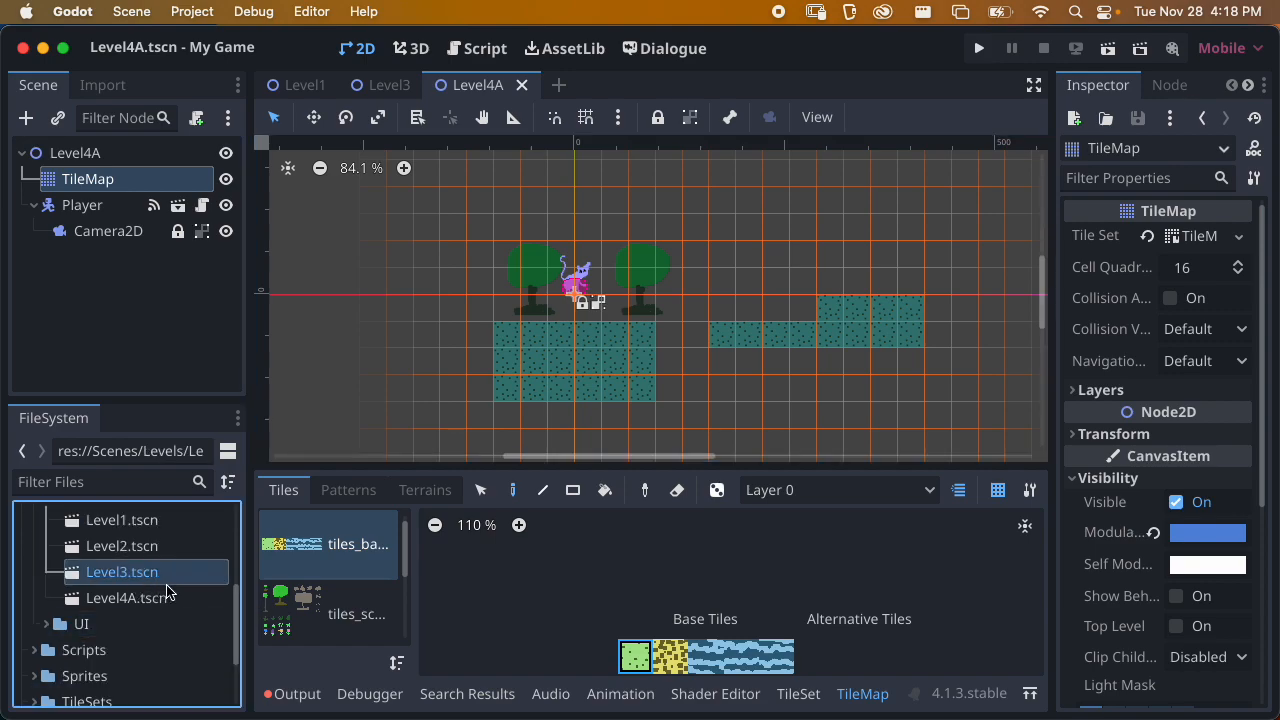
right_click(150, 576)
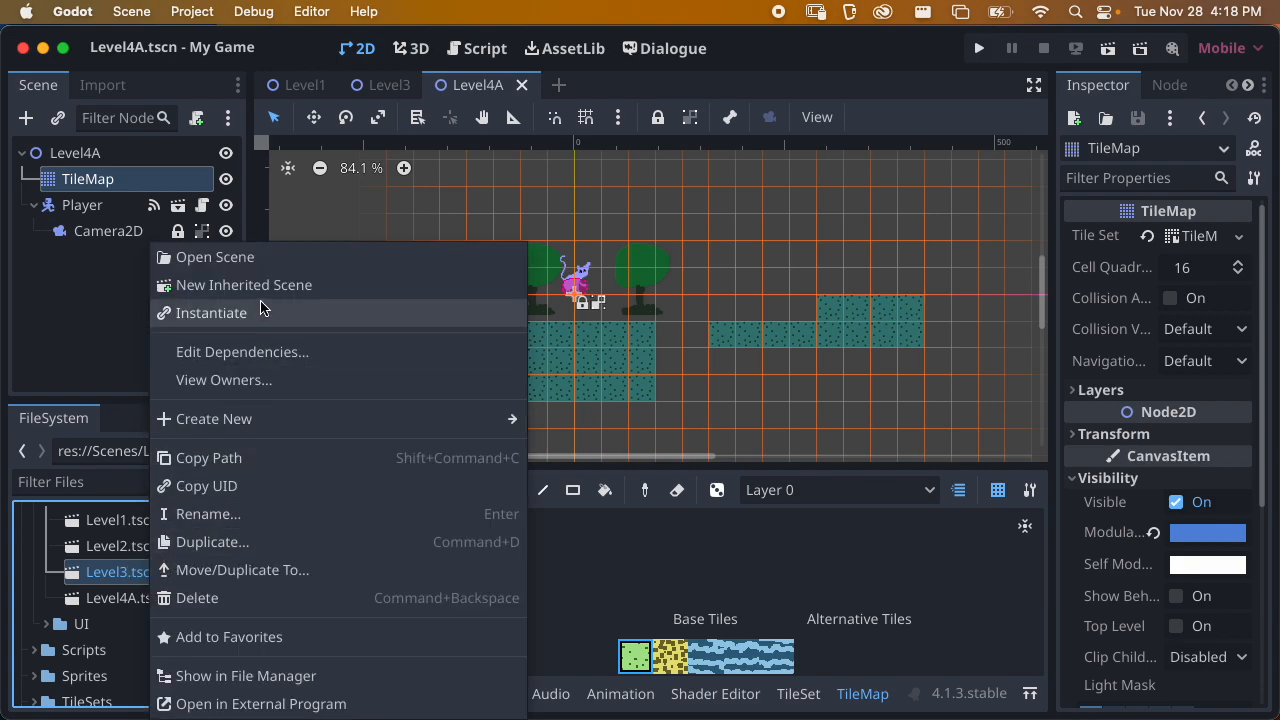
click(242, 541)
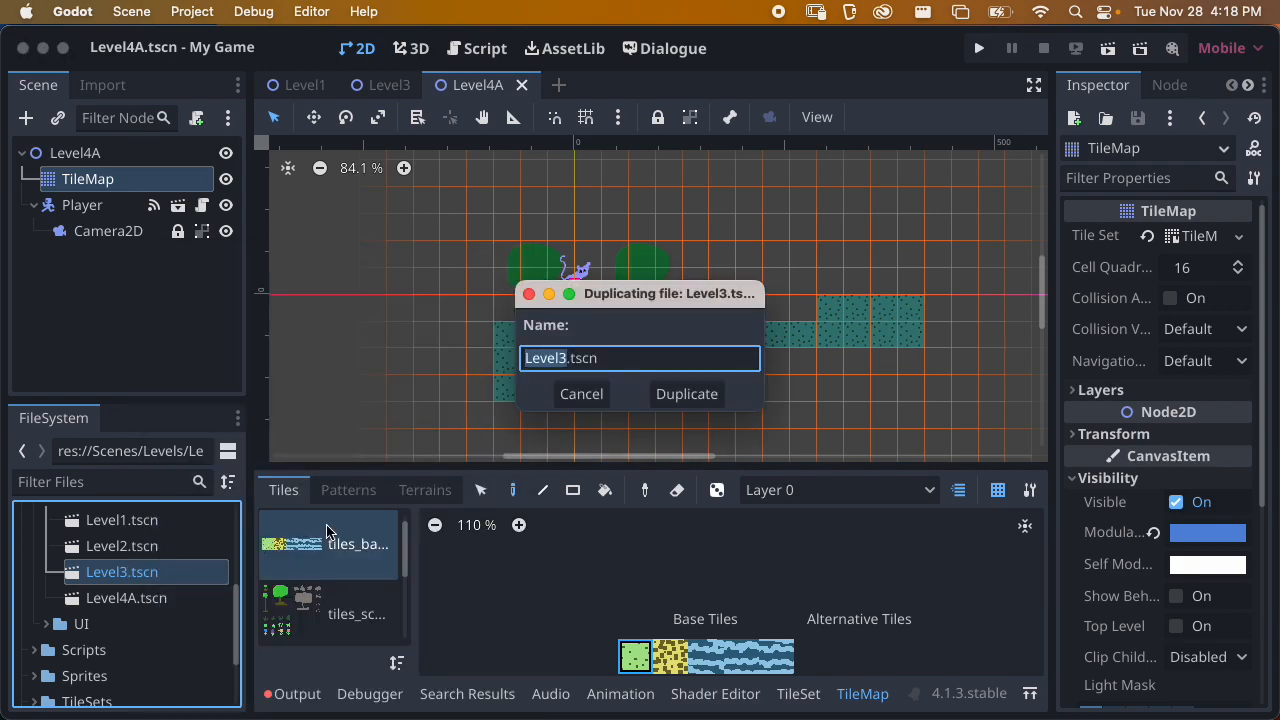
key(Right)
text(4B)
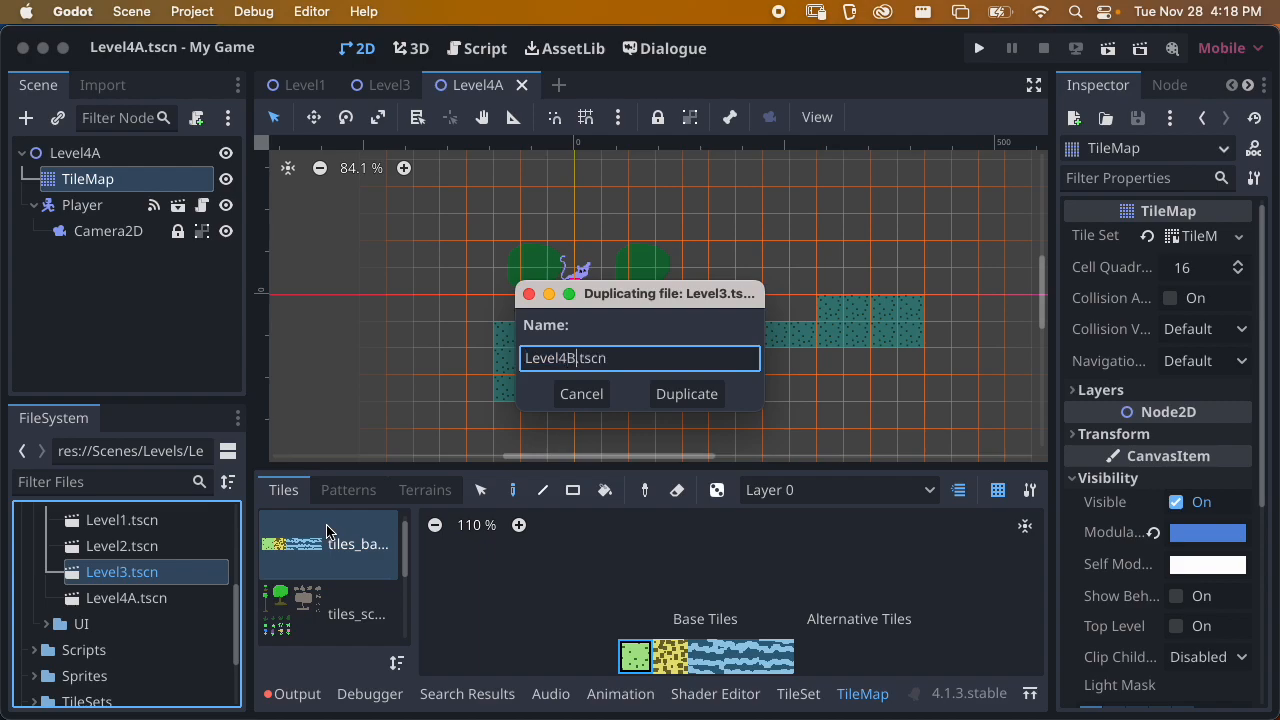
key(Return)
Open Level4B.tscn, collapse the expanded branches of its scene tree, including UI and Player, and save the scene
double_click(108, 624)
scroll(608, 292, up, 3)
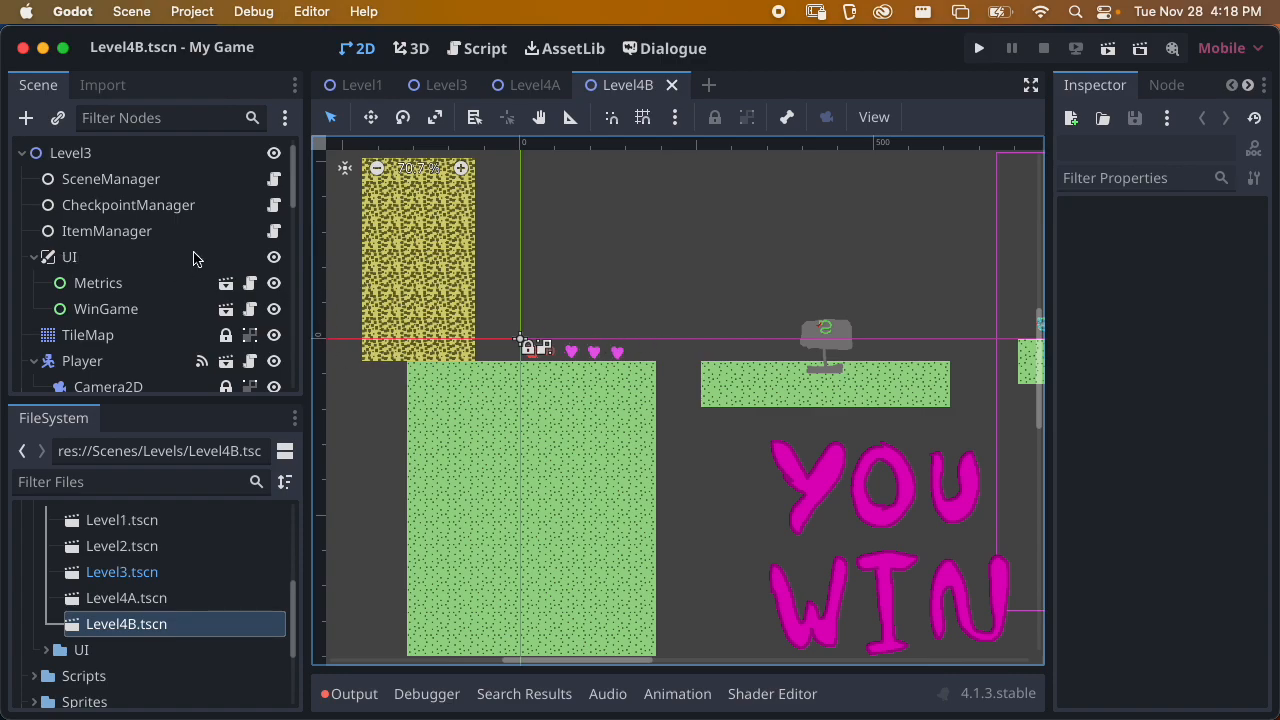
click(34, 257)
click(34, 309)
click(34, 335)
scroll(52, 310, down, 3)
click(34, 218)
click(34, 245)
scroll(96, 278, up, 3)
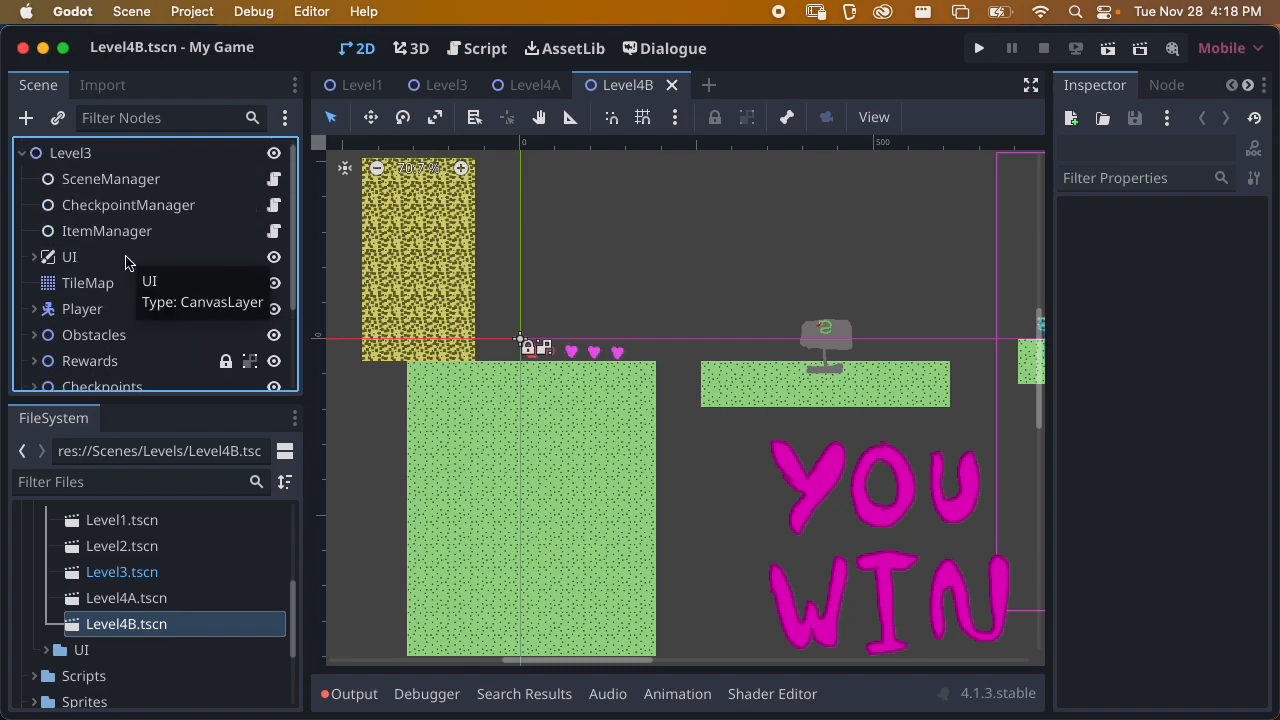
key(super+s)
Erase all the platform tiles across the whole level from Level4B's TileMap and save the scene
click(86, 282)
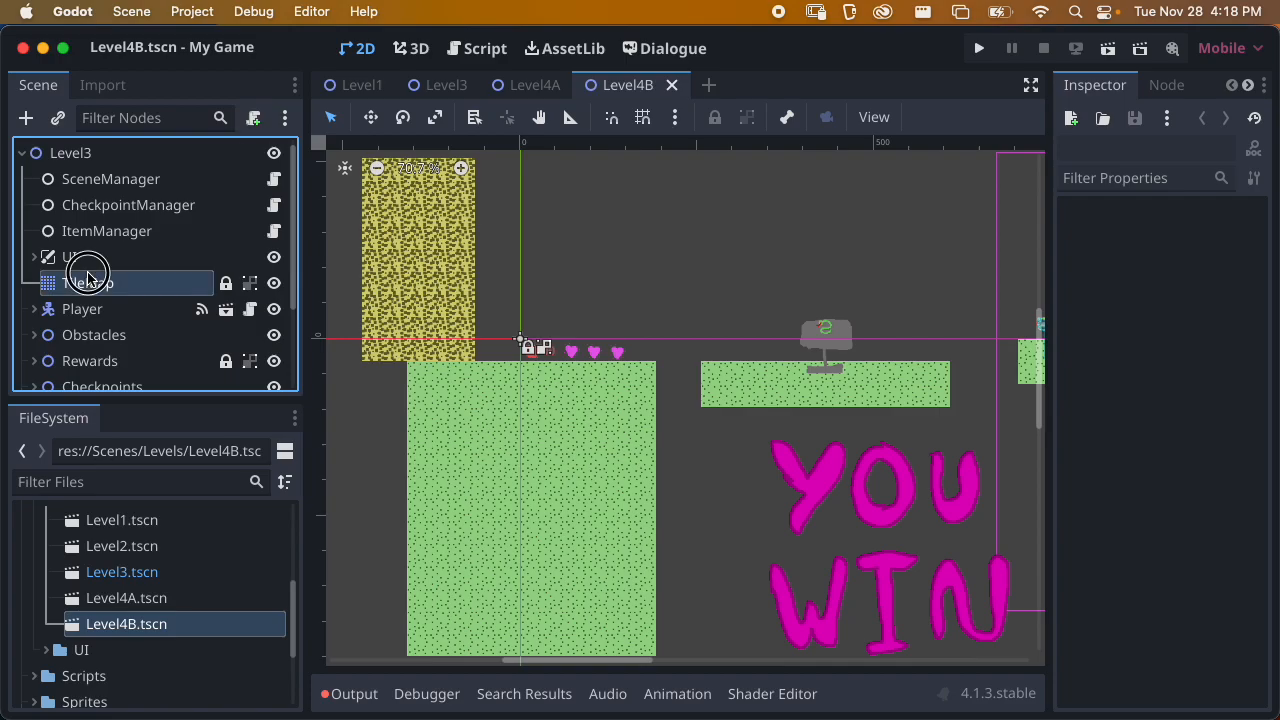
scroll(482, 397, down, 1)
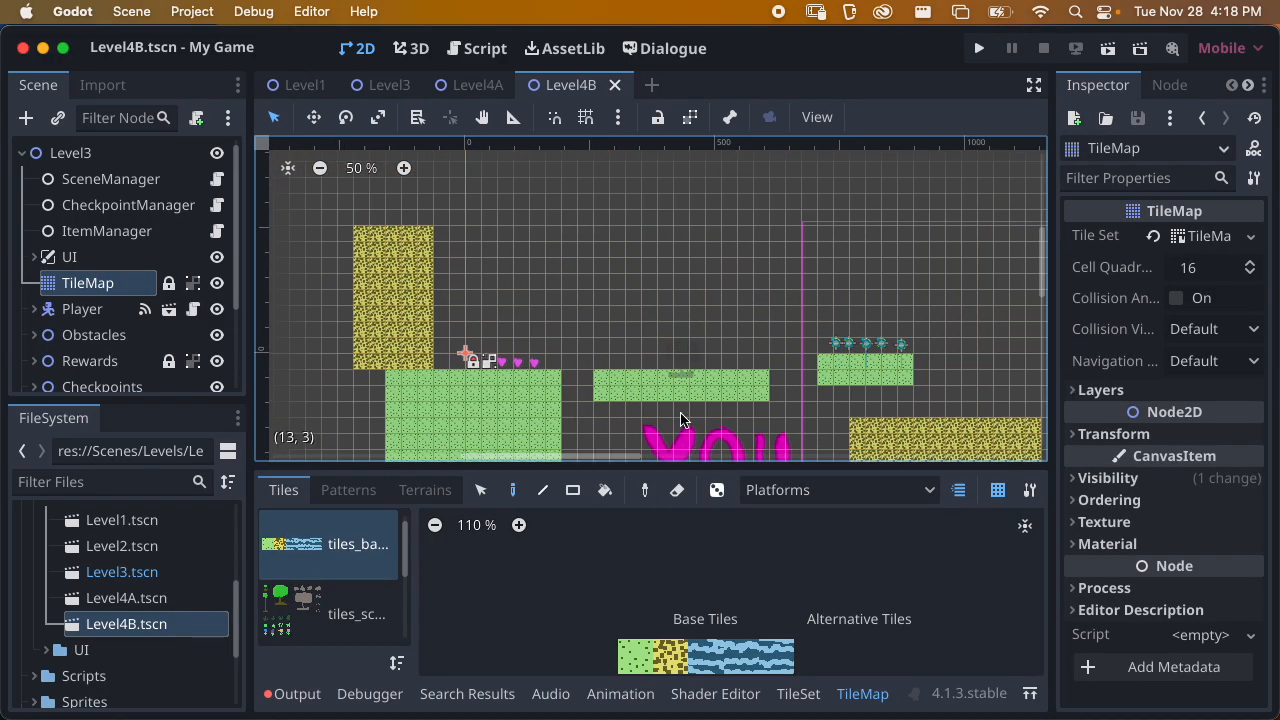
scroll(646, 324, down, 2)
middle_drag(646, 324, 440, 215)
scroll(503, 286, down, 3)
middle_drag(498, 285, 516, 314)
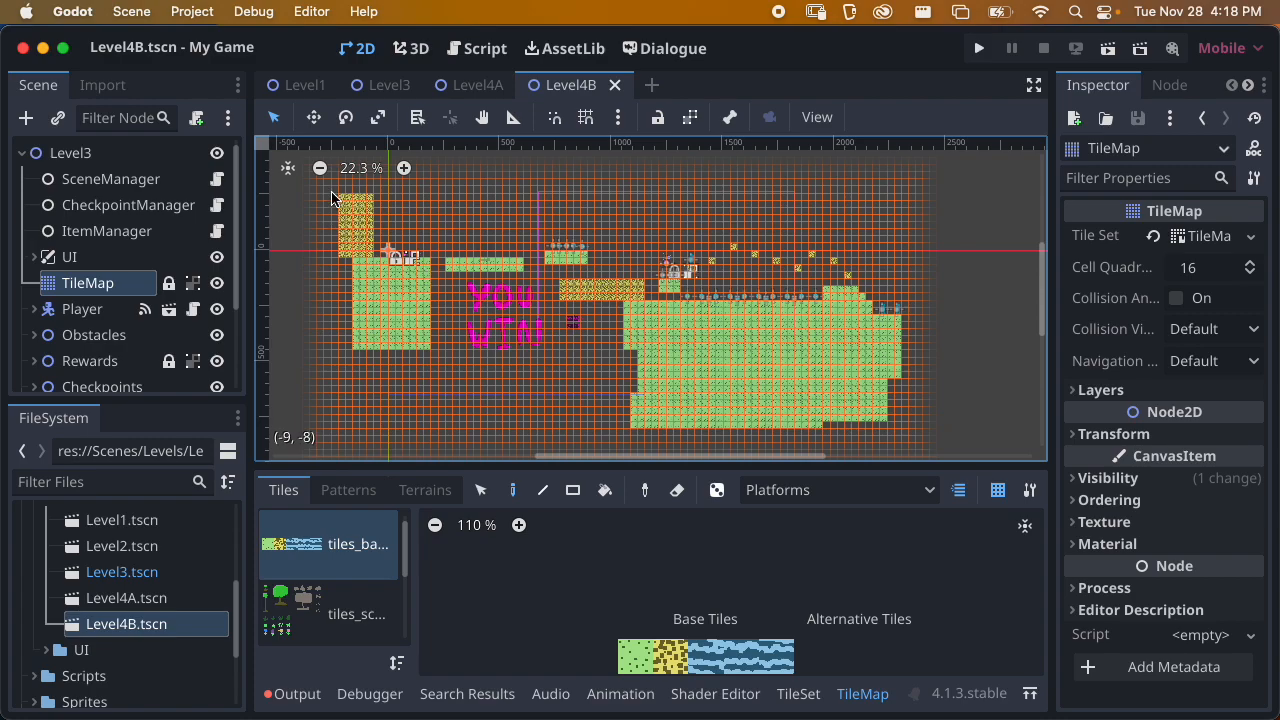
mouse_move(322, 190)
shift+super+right_down()
mouse_move(463, 277)
mouse_move(912, 448)
shift+super+right_up()
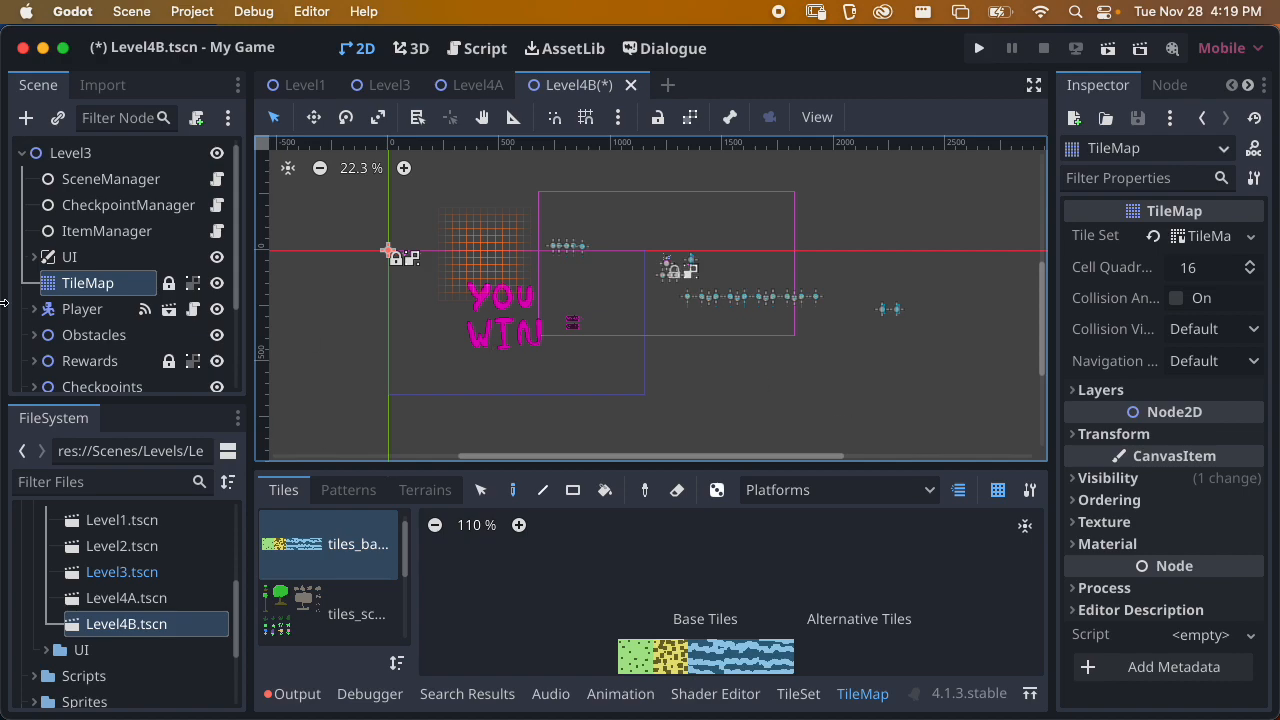
scroll(668, 312, up, 1)
middle_drag(668, 312, 717, 358)
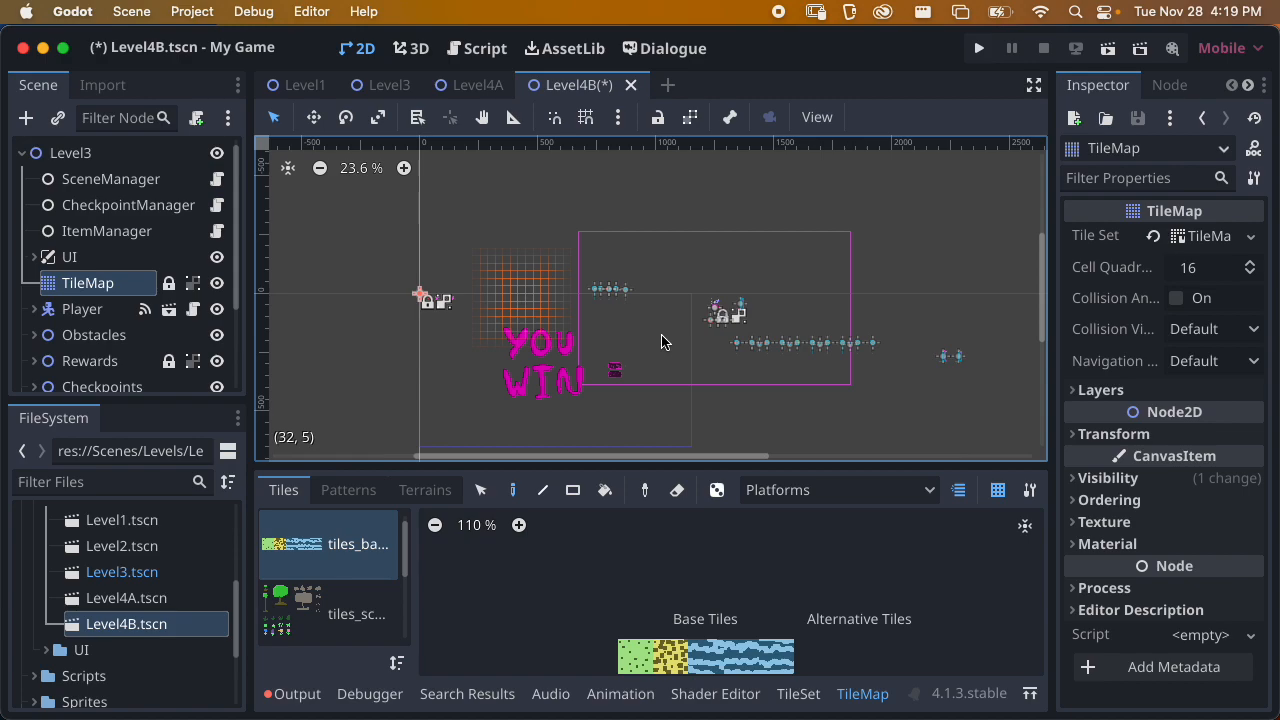
middle_drag(588, 313, 629, 293)
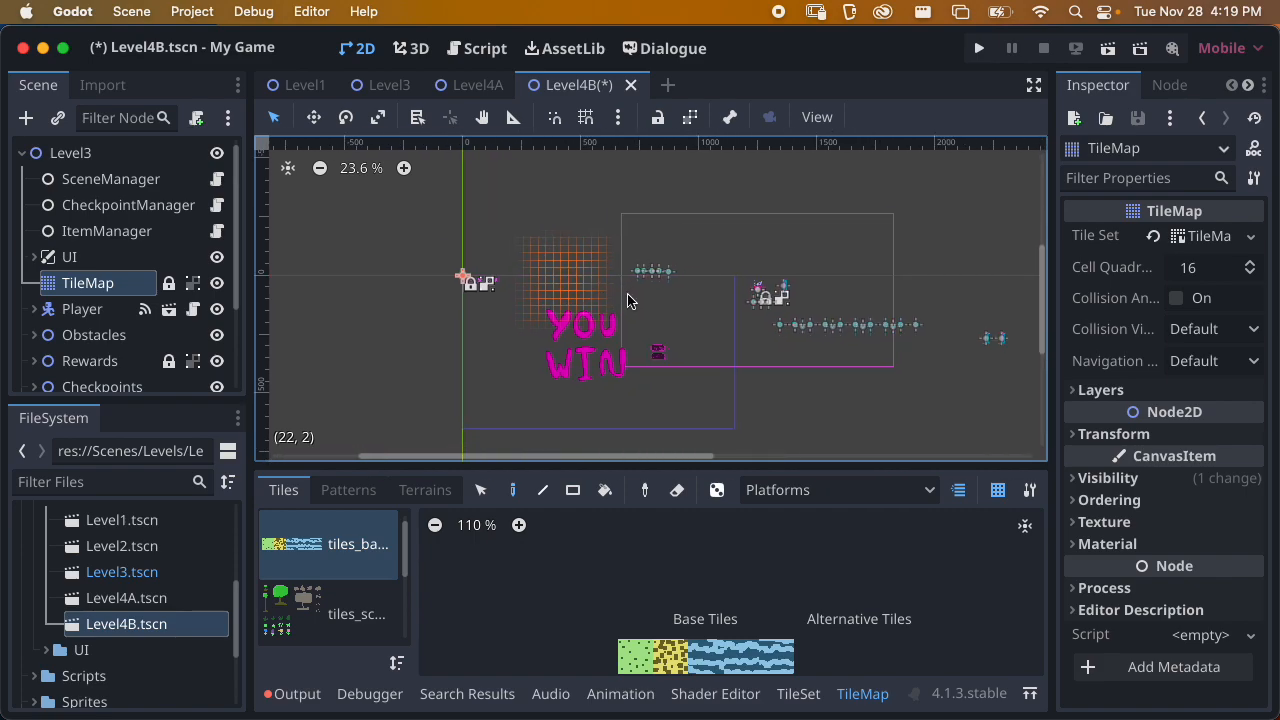
key(super+s)
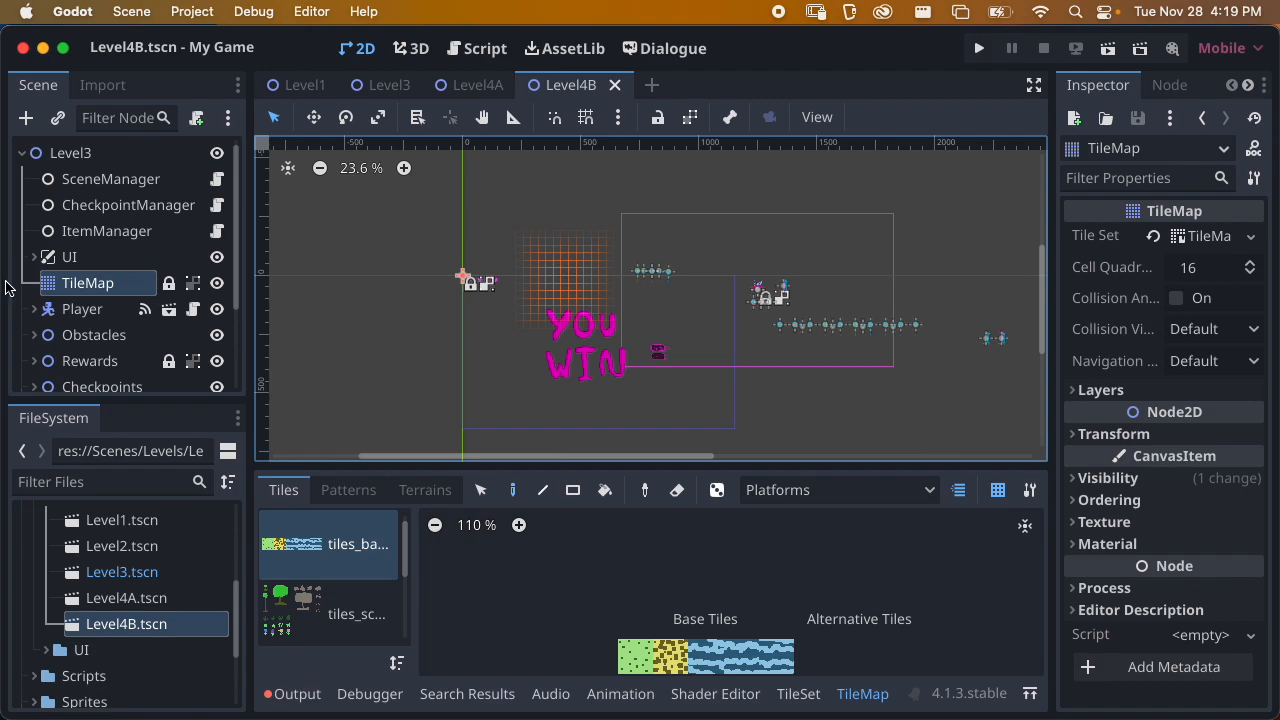
Copy Level3's UI node with its Metrics and WinGame children to the Level4A root node and save Level4A
click(490, 83)
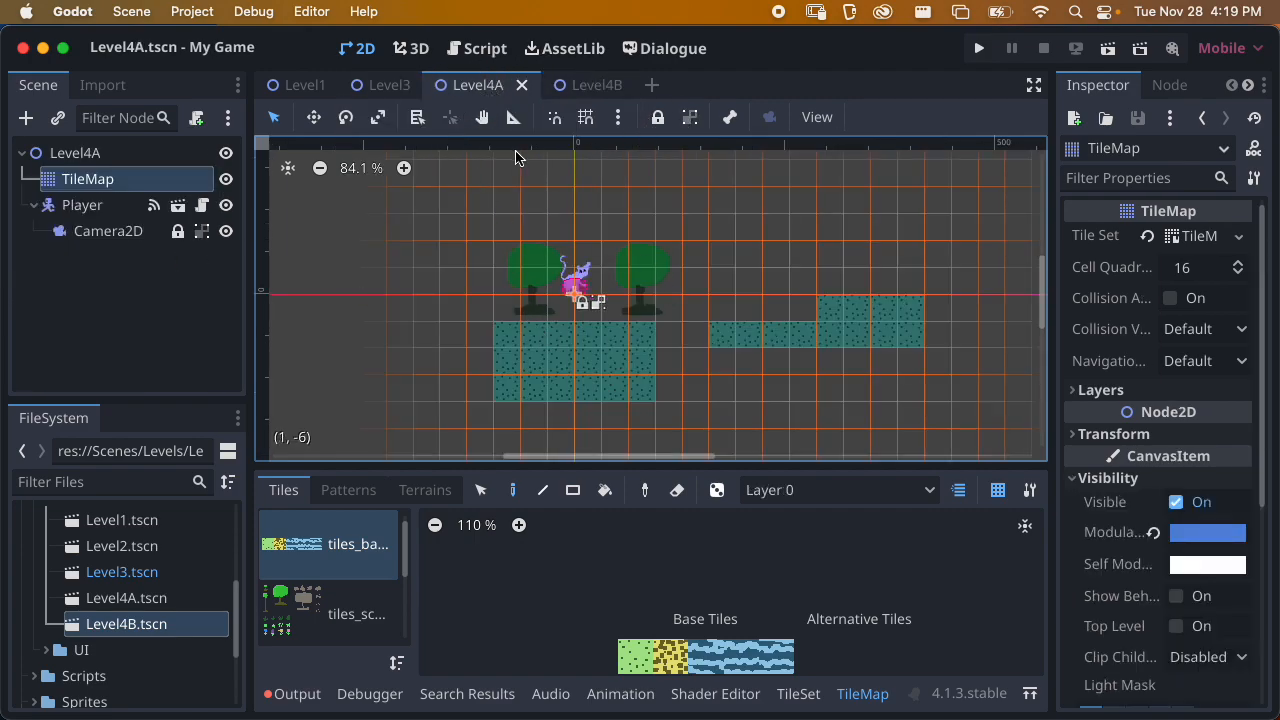
click(389, 84)
click(115, 256)
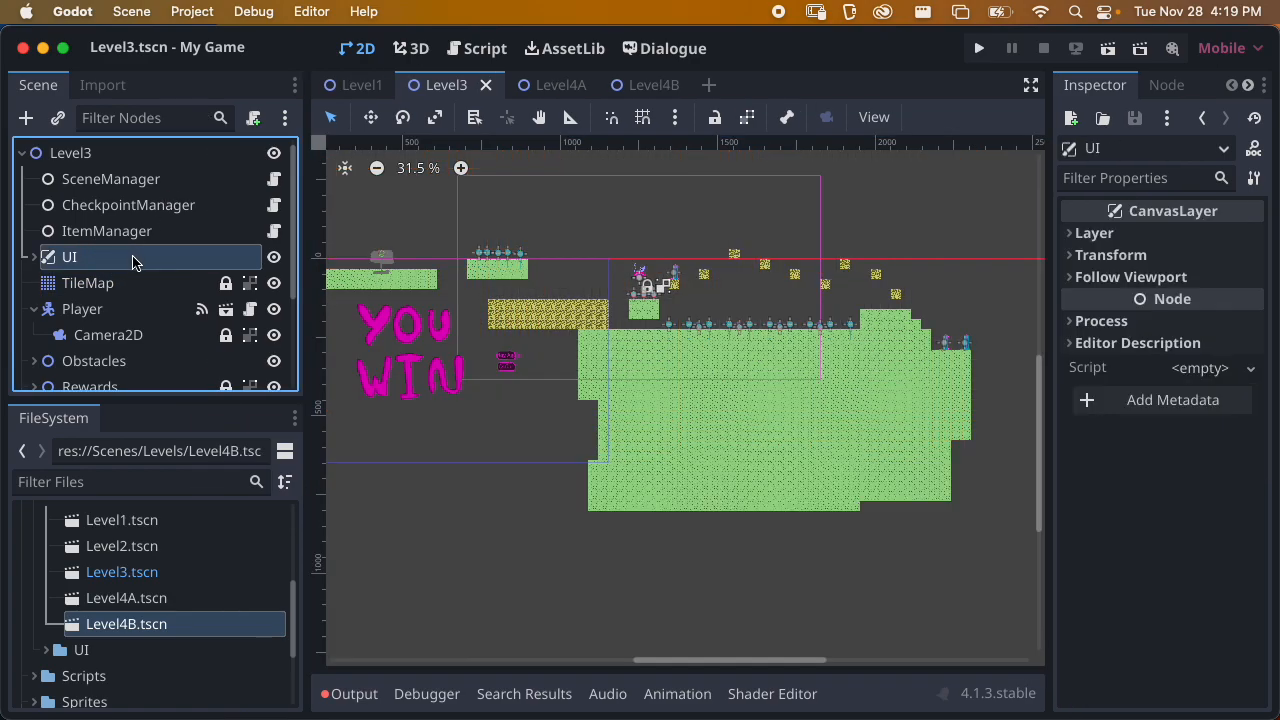
click(485, 84)
click(86, 155)
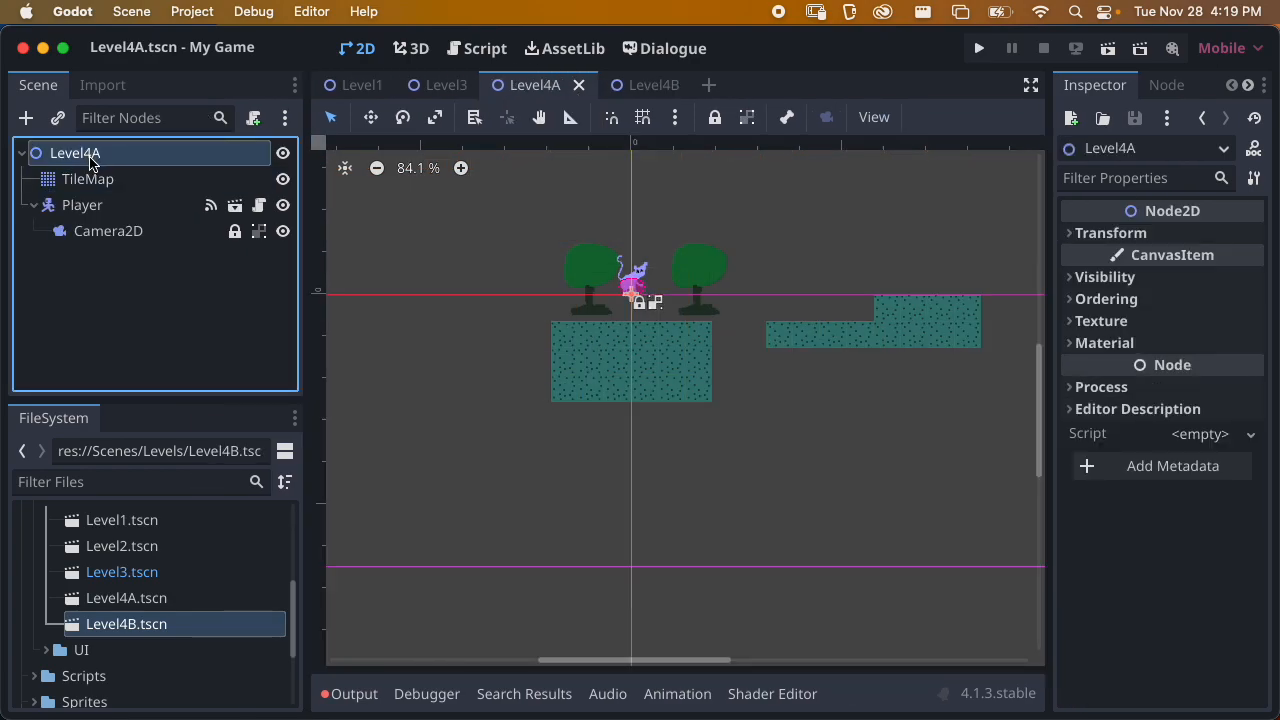
key(ctrl+v)
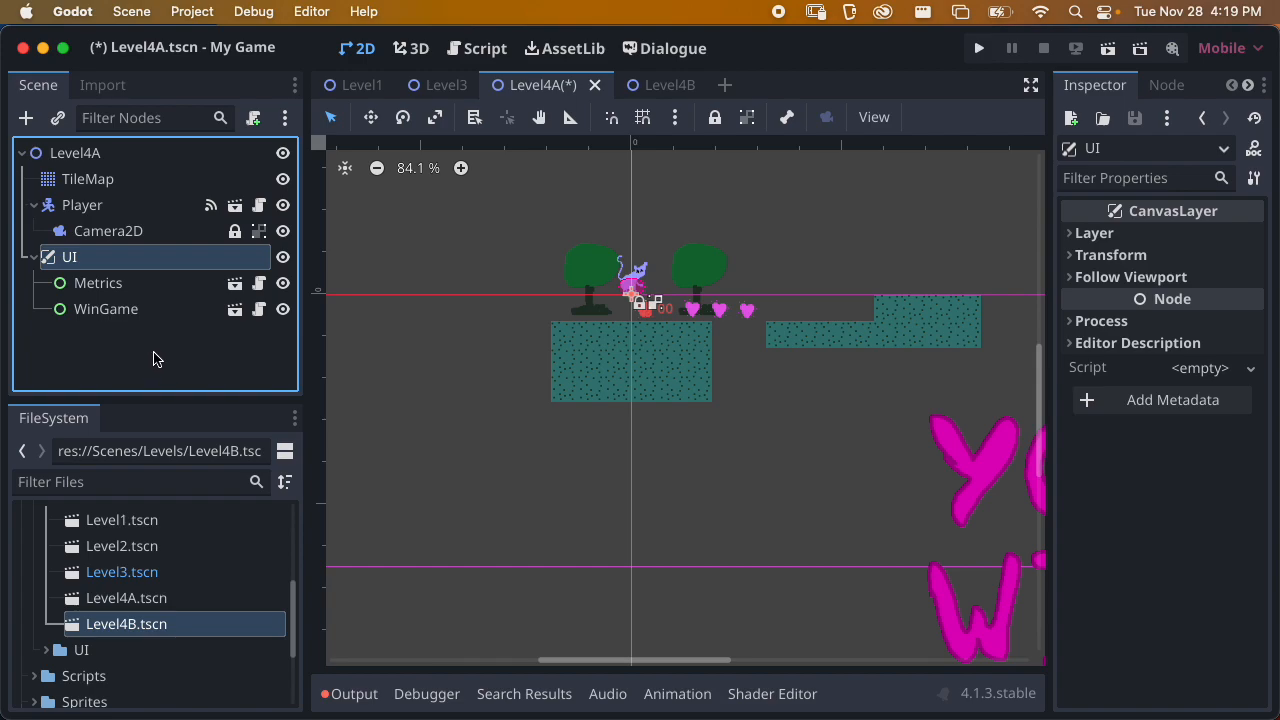
key(super+s)
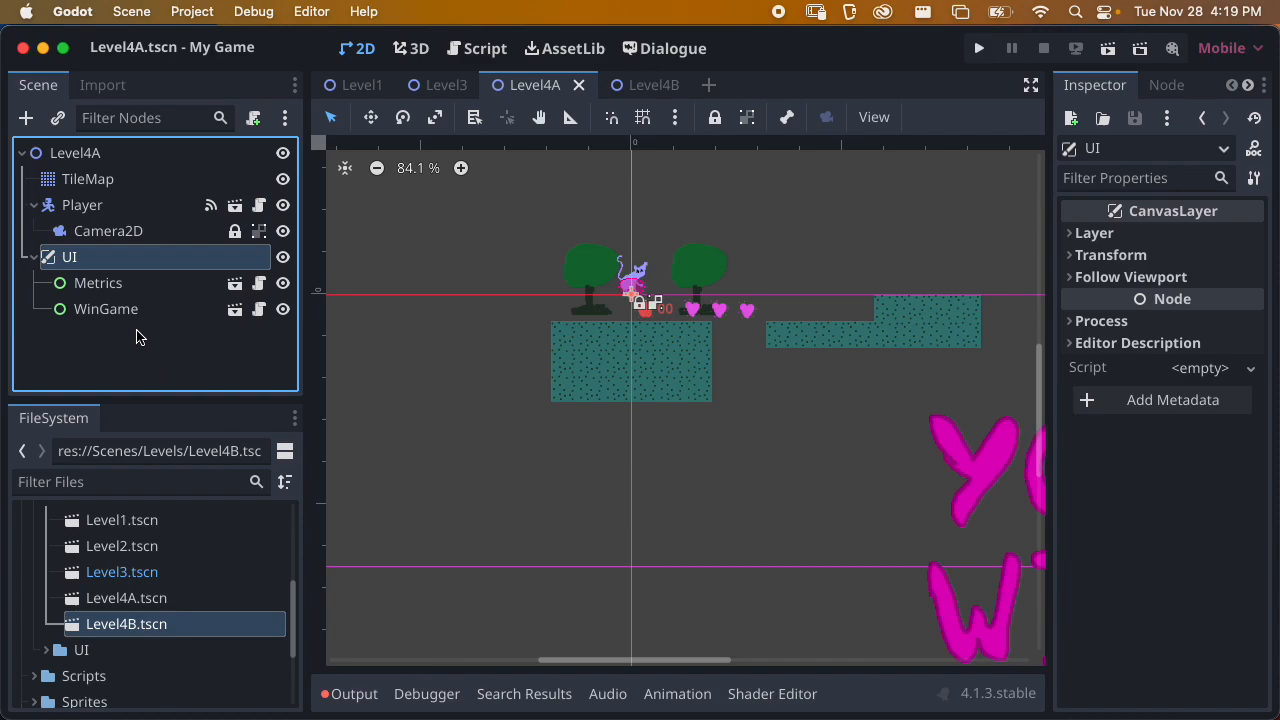
click(35, 257)
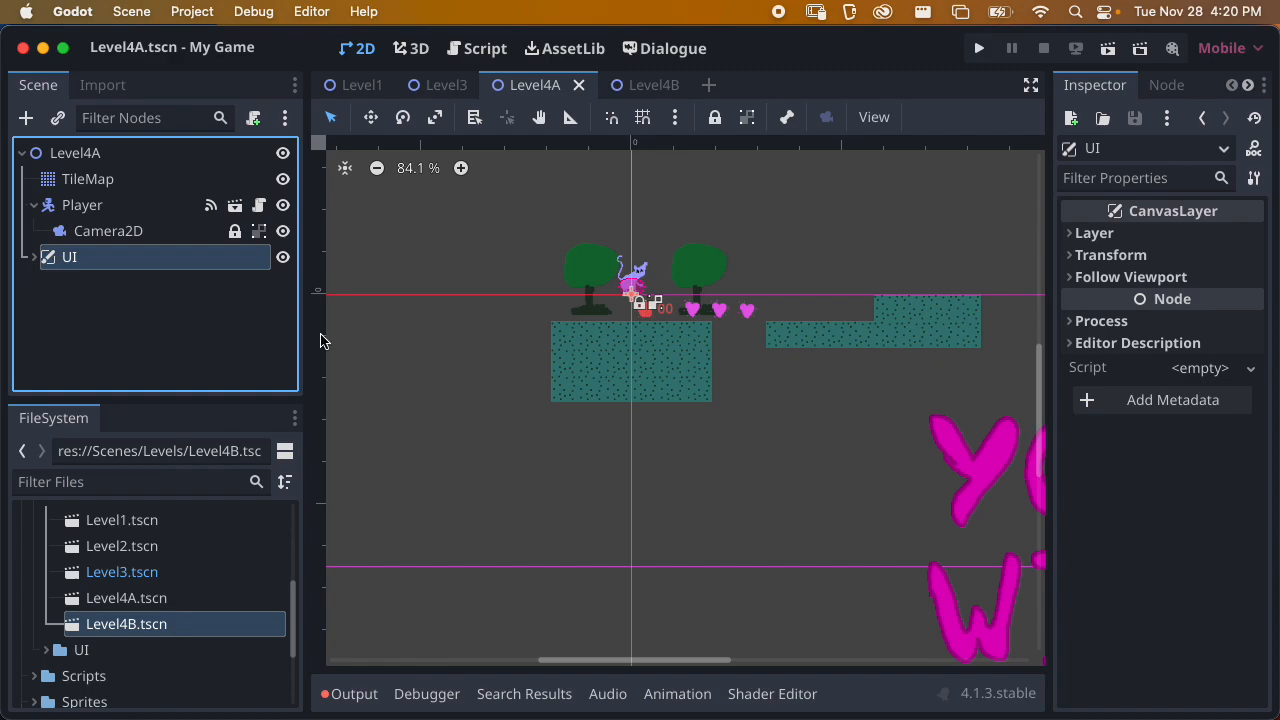
scroll(660, 455, up, 2)
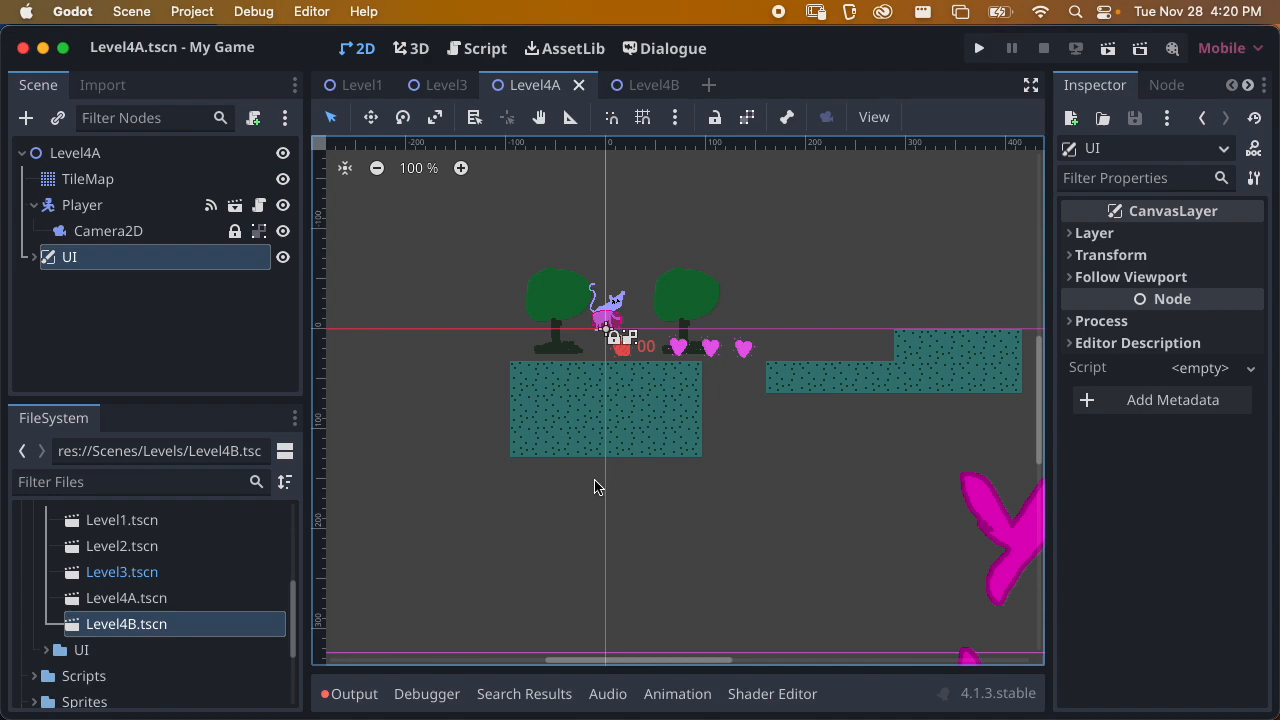
key(super+s)
Open the Level3 scene and examine the two end-of-level flags at the far end of its terrain
click(448, 88)
scroll(771, 381, up, 6)
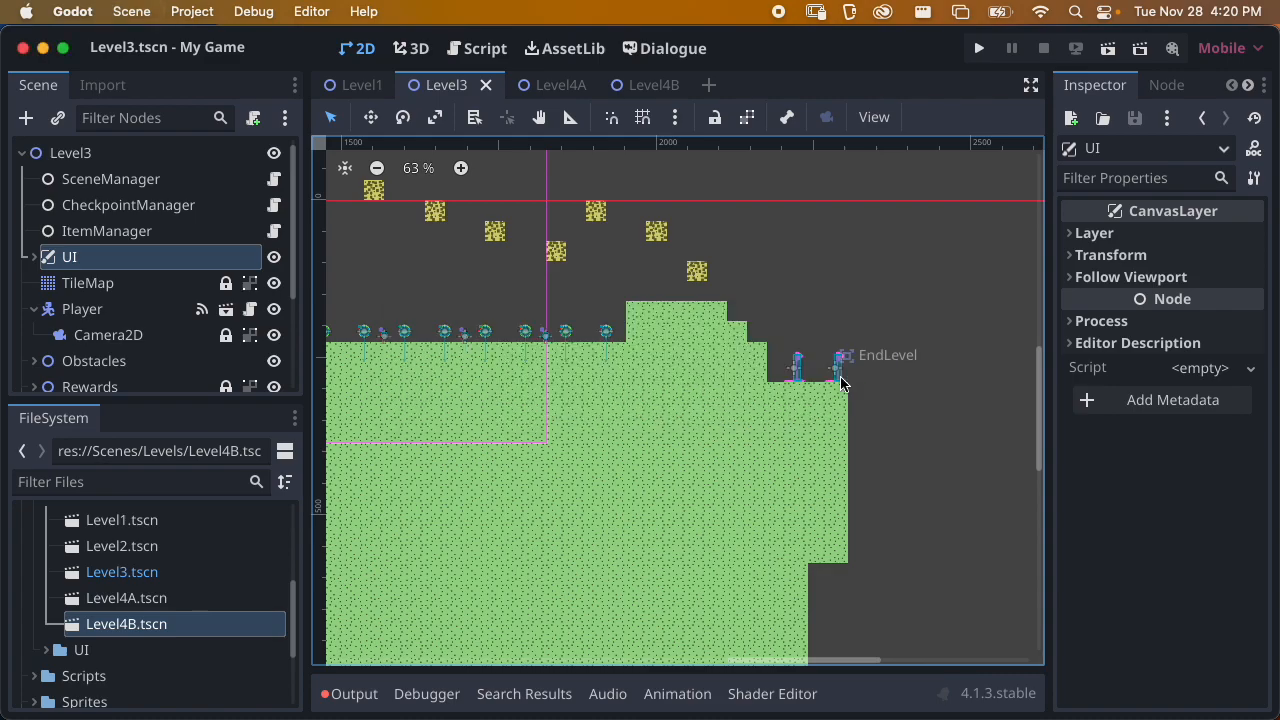
middle_drag(679, 355, 826, 400)
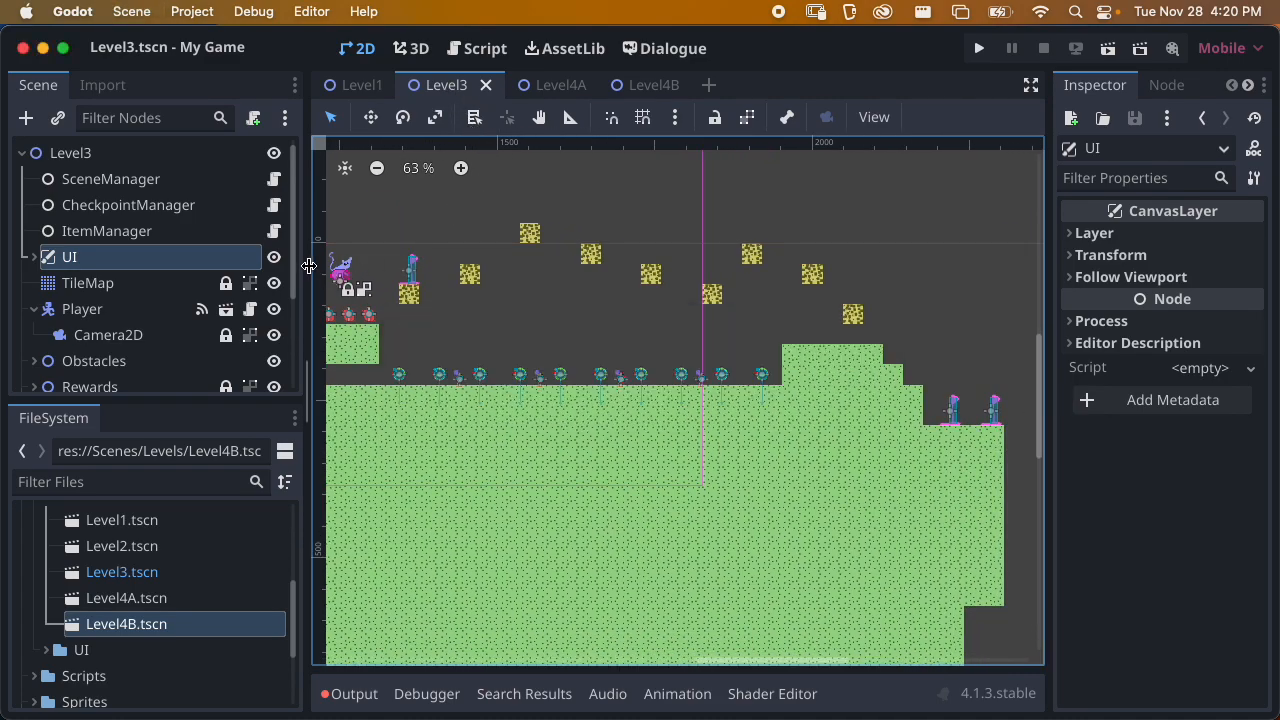
drag(300, 251, 277, 251)
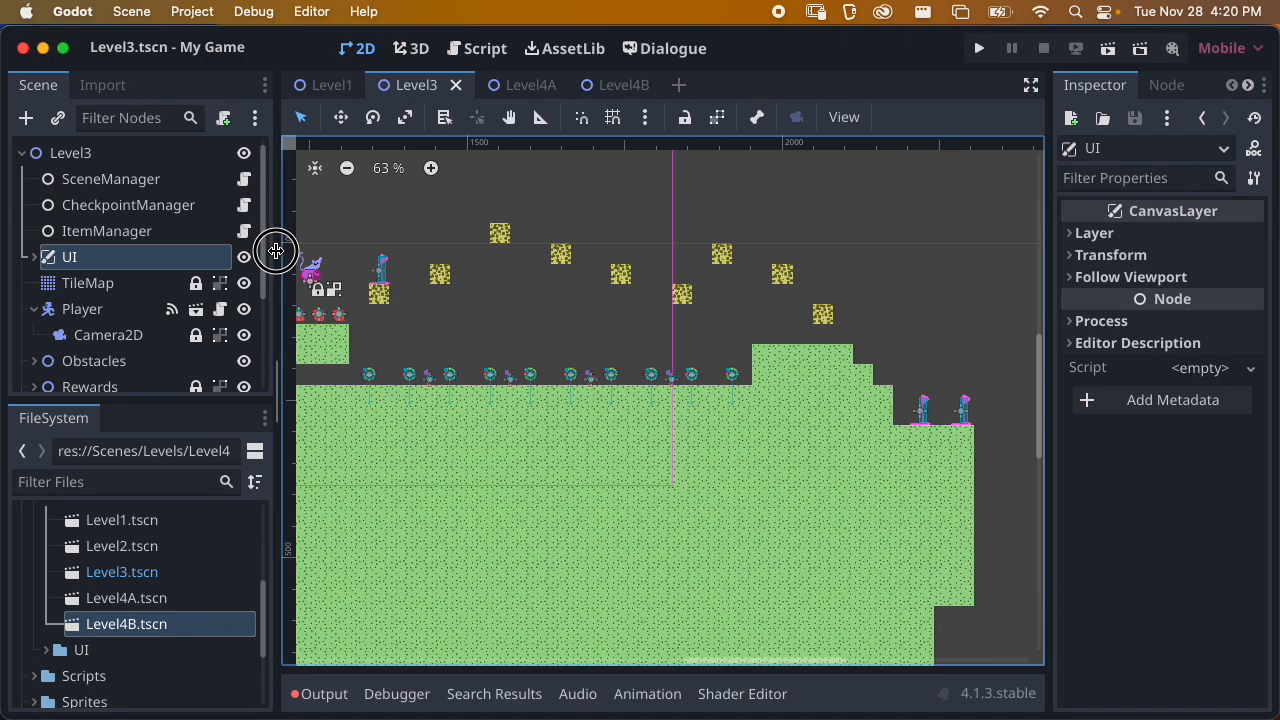
middle_drag(964, 417, 818, 400)
scroll(818, 400, up, 3)
scroll(818, 404, up, 11)
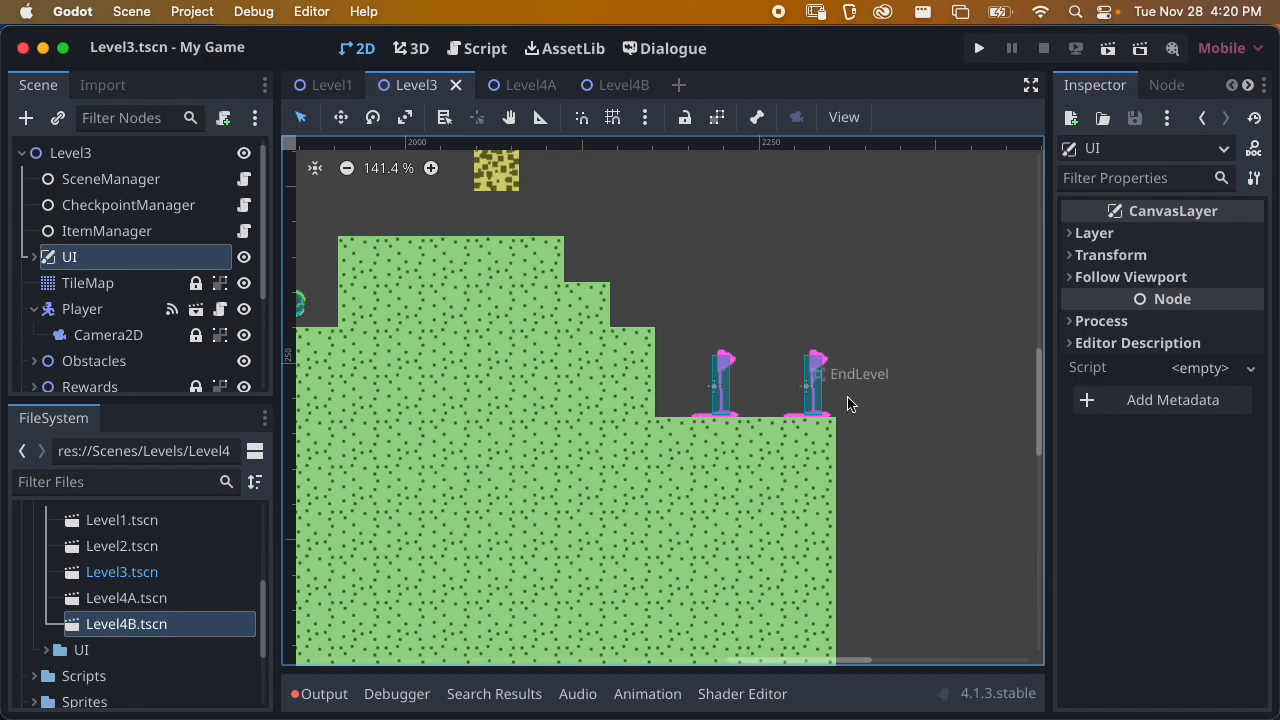
Delete the EndLevel and EndLevelUI nodes from the Level3 scene
click(36, 309)
scroll(108, 310, down, 5)
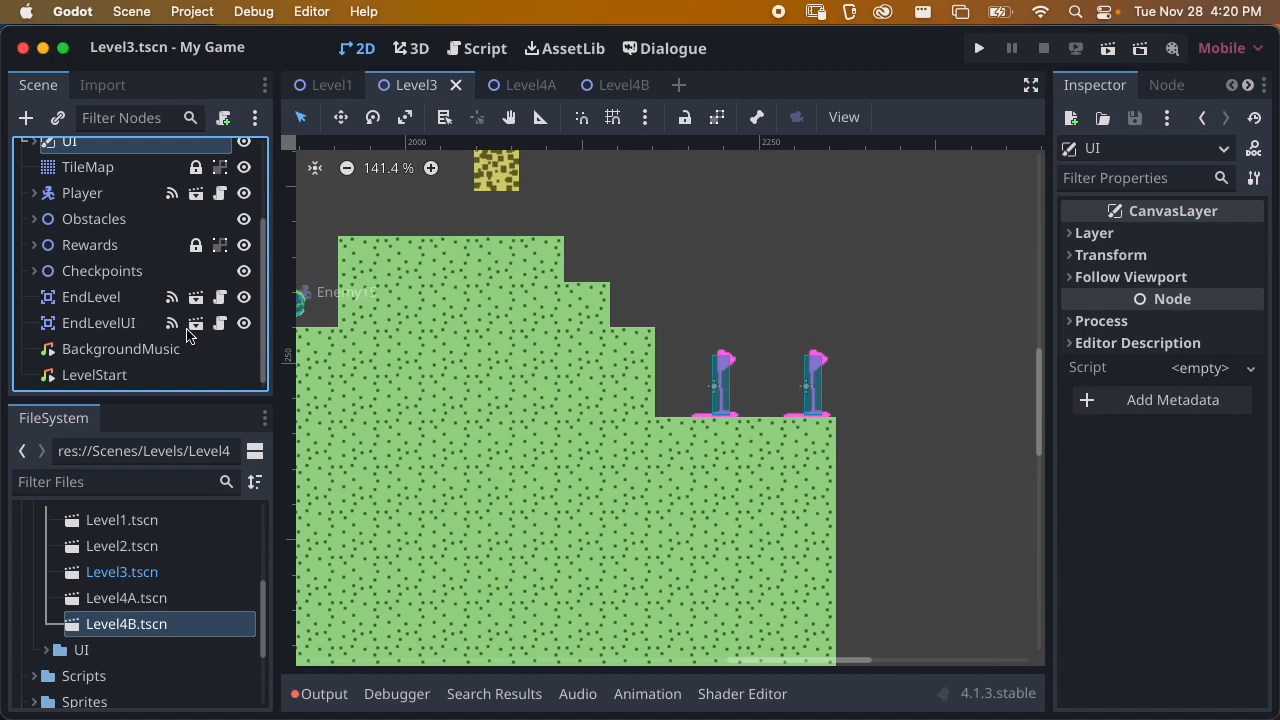
click(121, 303)
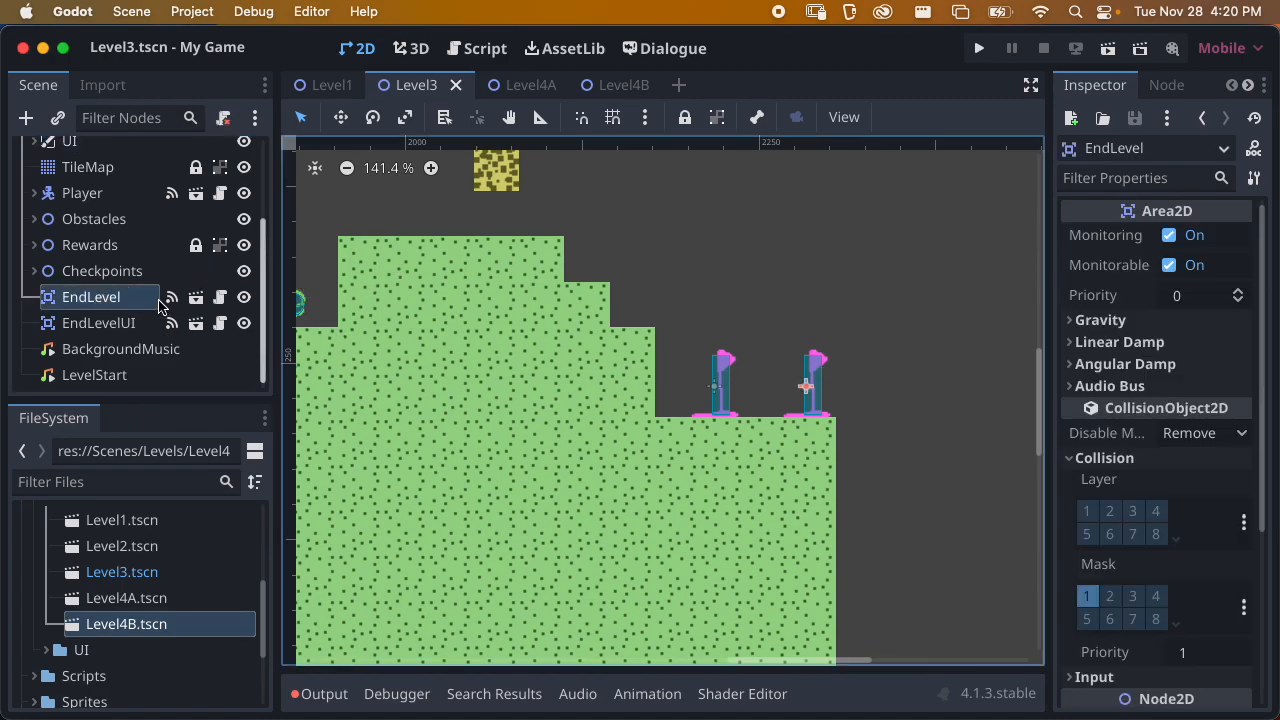
right_click(120, 297)
scroll(300, 590, down, 3)
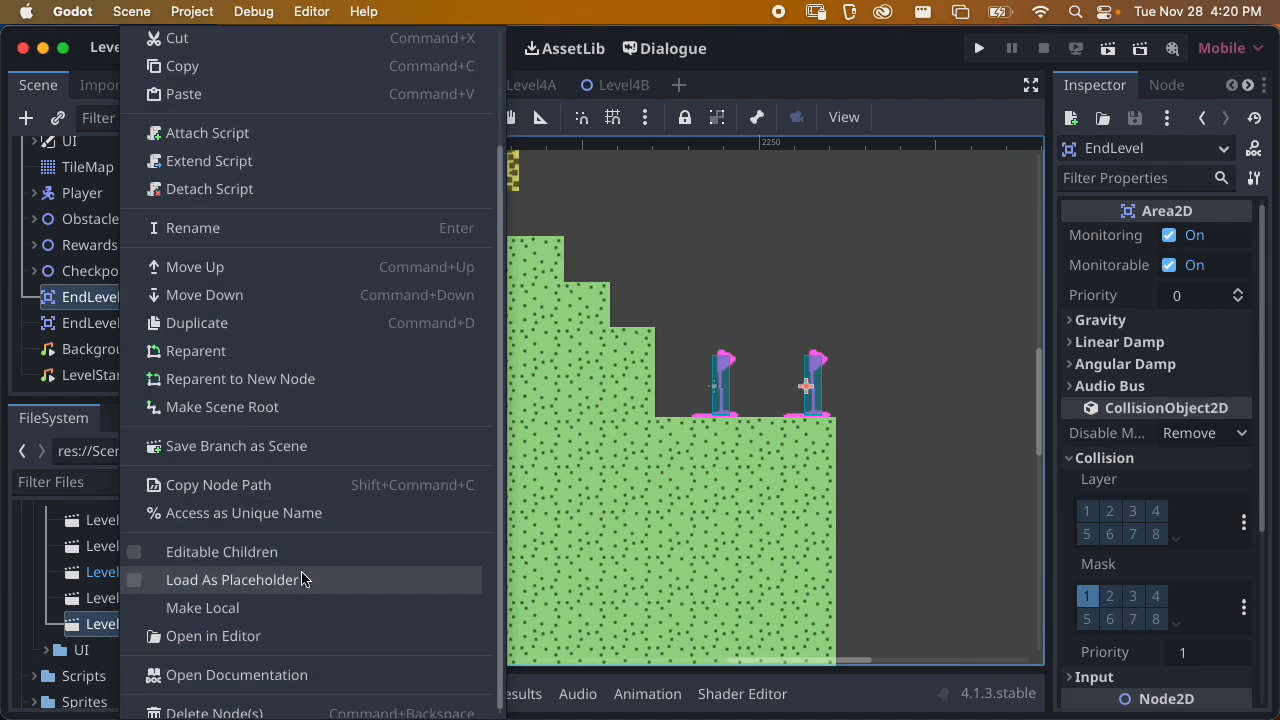
click(232, 713)
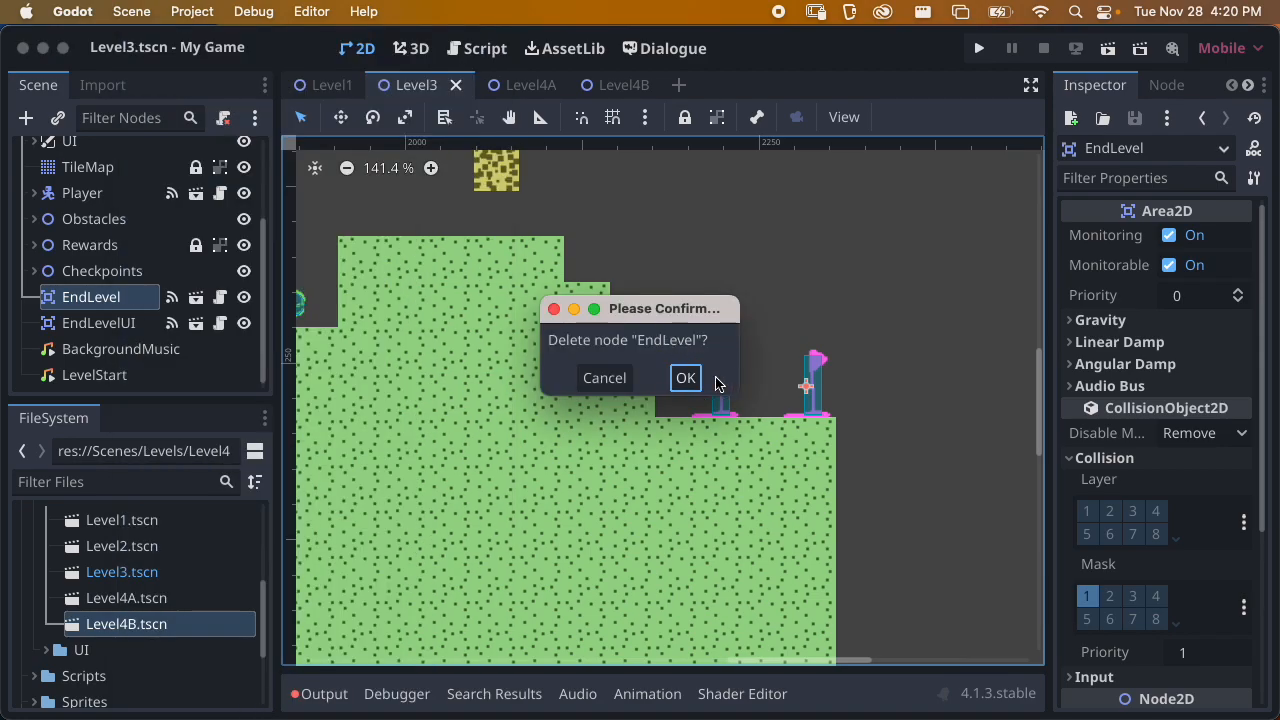
click(687, 378)
right_click(115, 332)
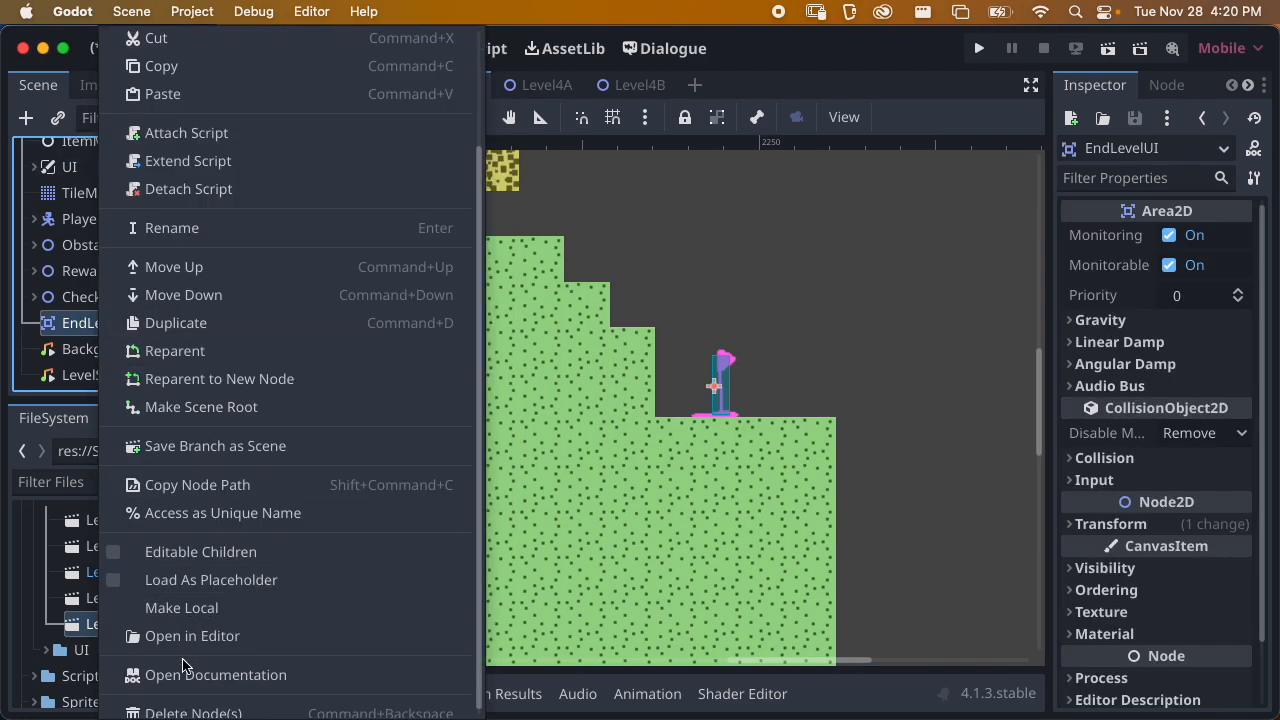
click(200, 709)
click(680, 378)
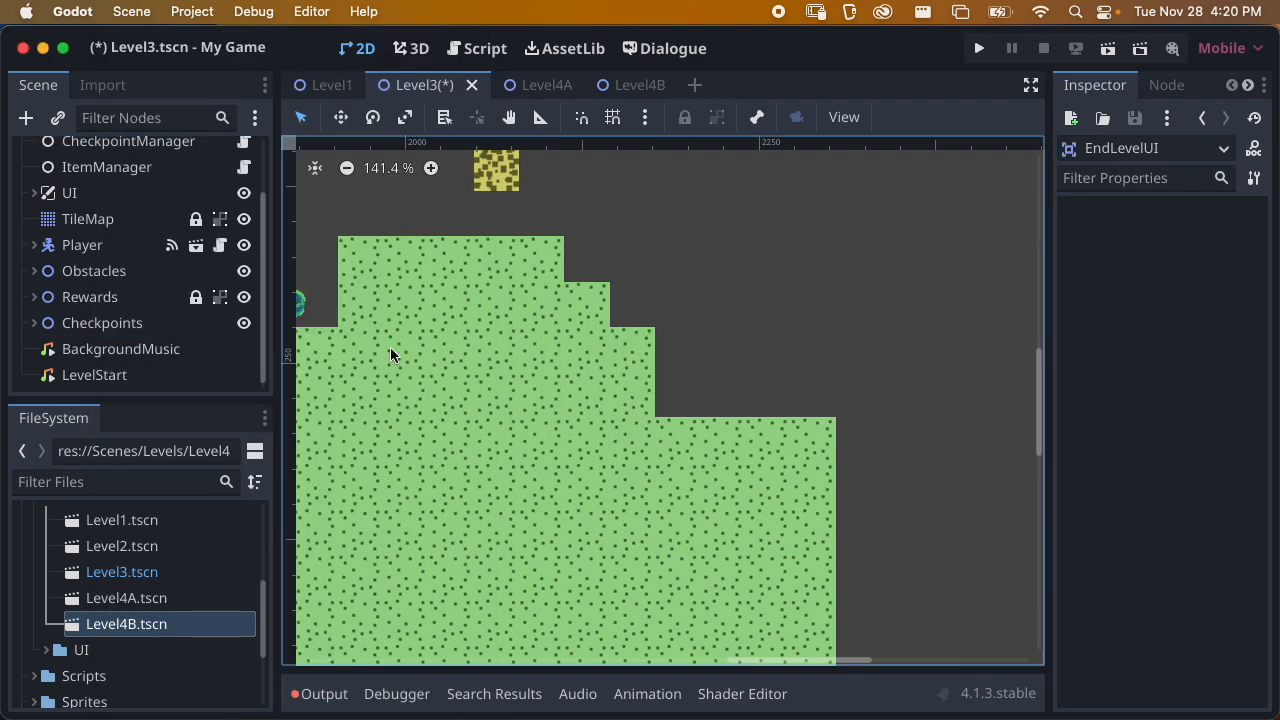
Delete the WinGame node from the UI node in the Level3 scene and save the scene
click(35, 193)
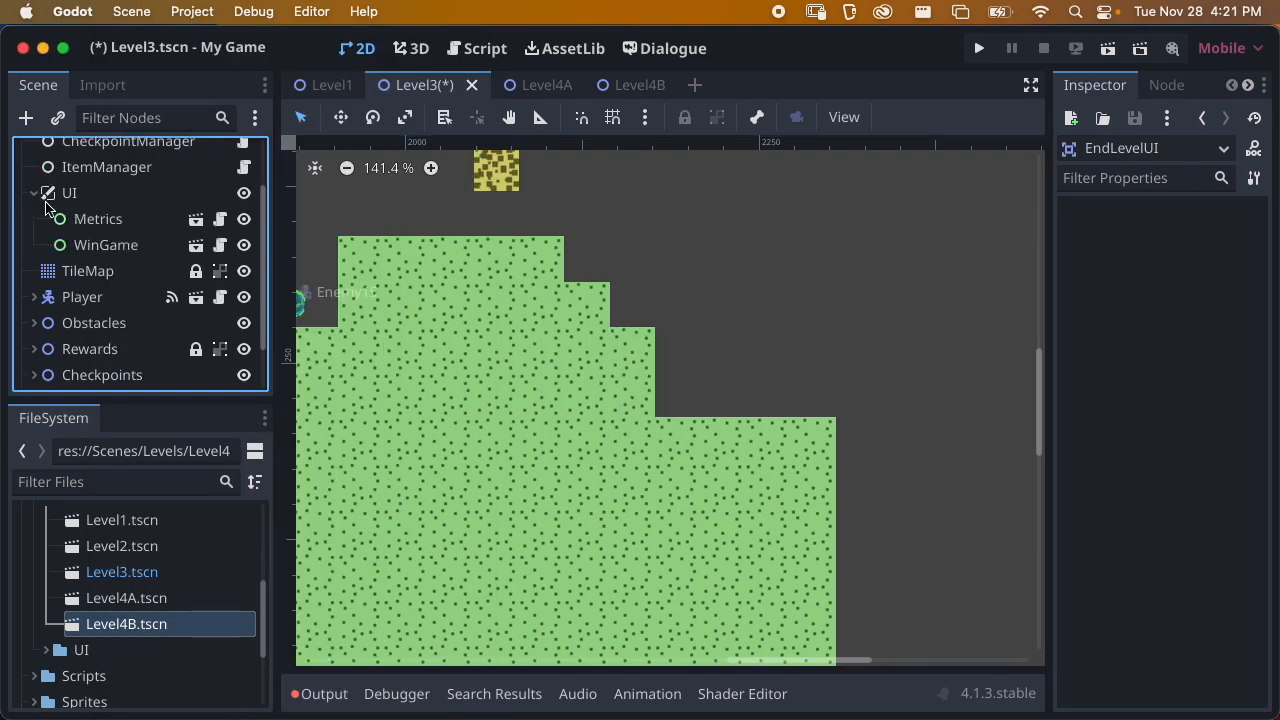
click(105, 244)
scroll(511, 416, down, 7)
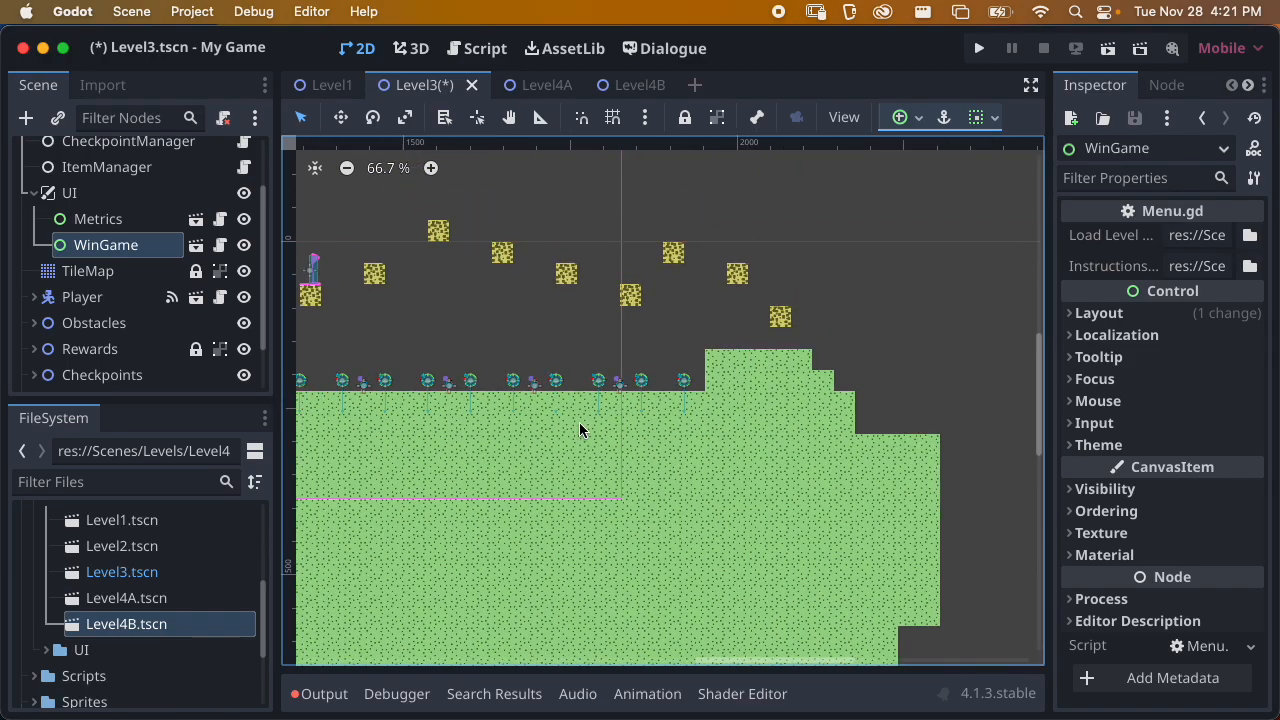
middle_drag(758, 416, 780, 404)
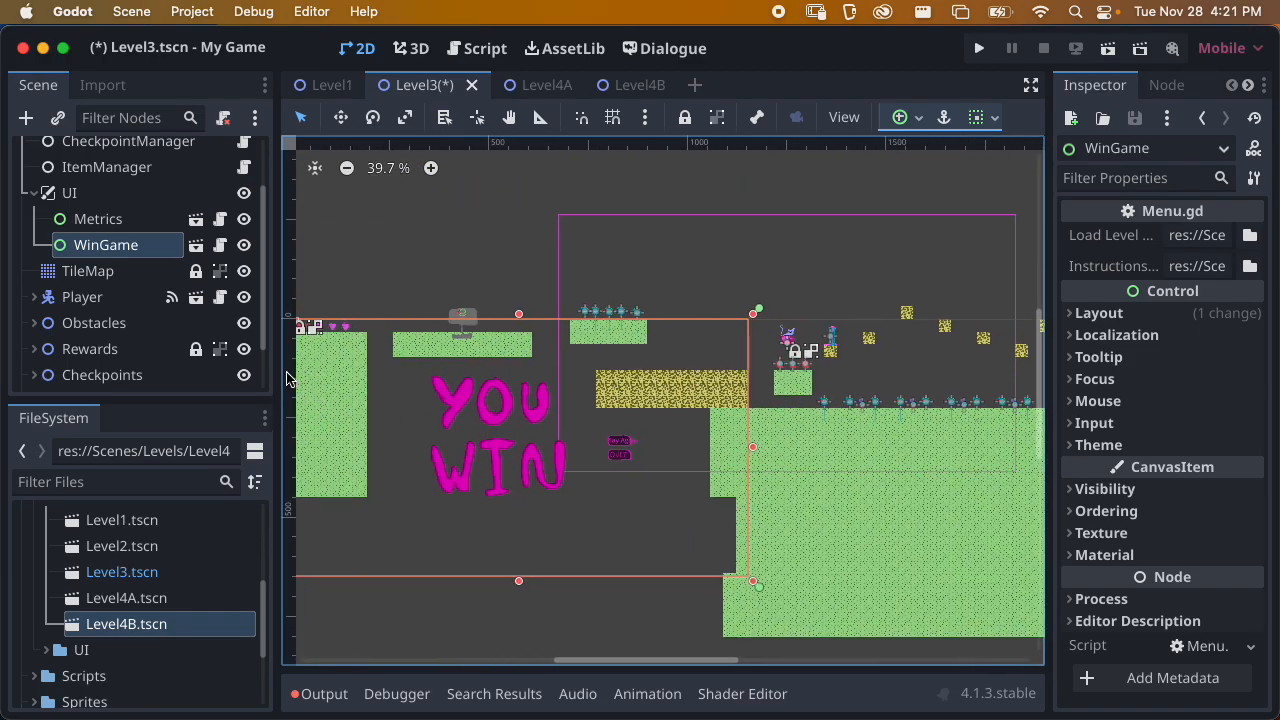
right_click(120, 245)
click(230, 712)
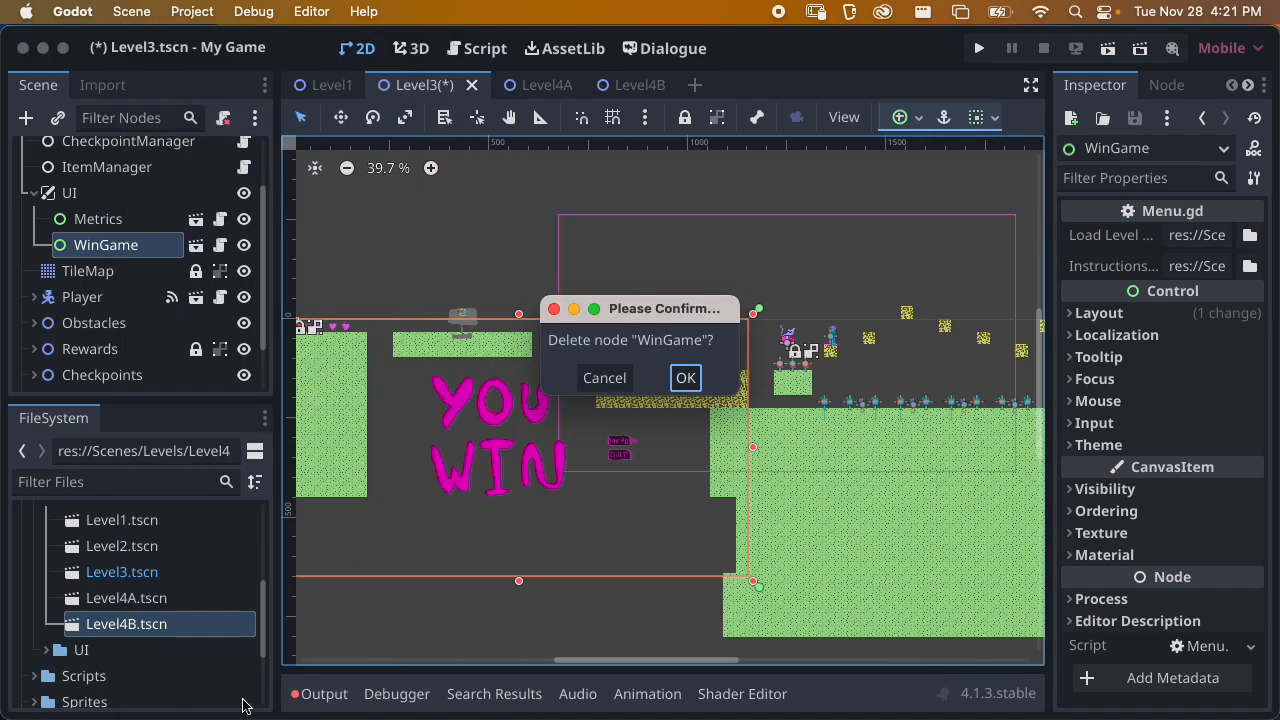
click(685, 380)
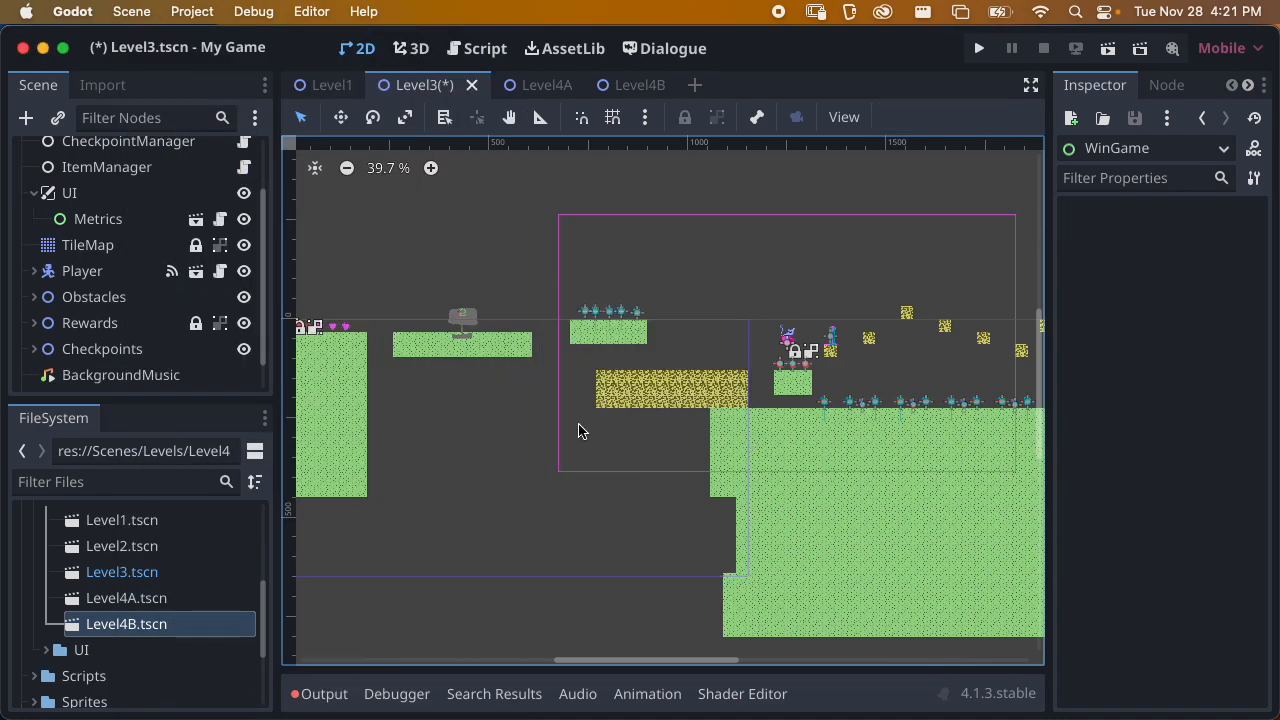
key(super+s)
Review Level3's remaining nodes and the layout from the cat's position to the far end of the terrain
scroll(391, 394, right, 3)
scroll(663, 363, up, 5)
scroll(88, 302, up, 3)
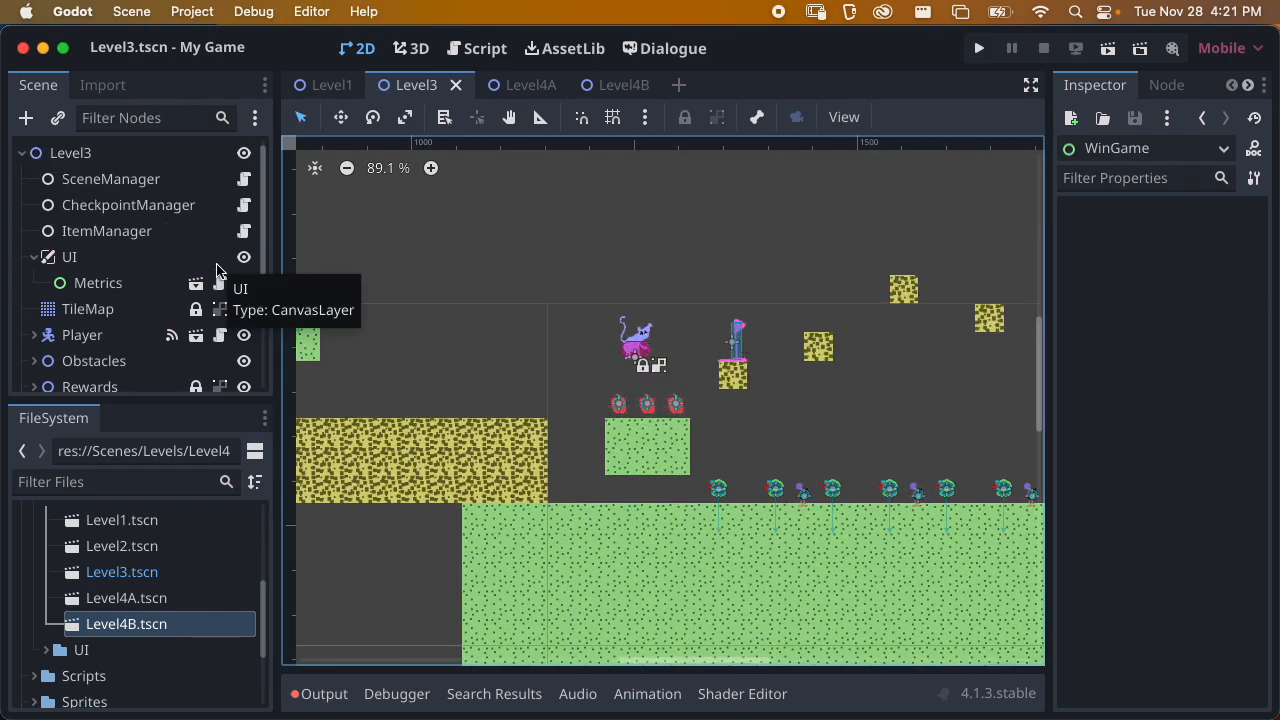
scroll(572, 374, down, 2)
middle_drag(572, 374, 459, 326)
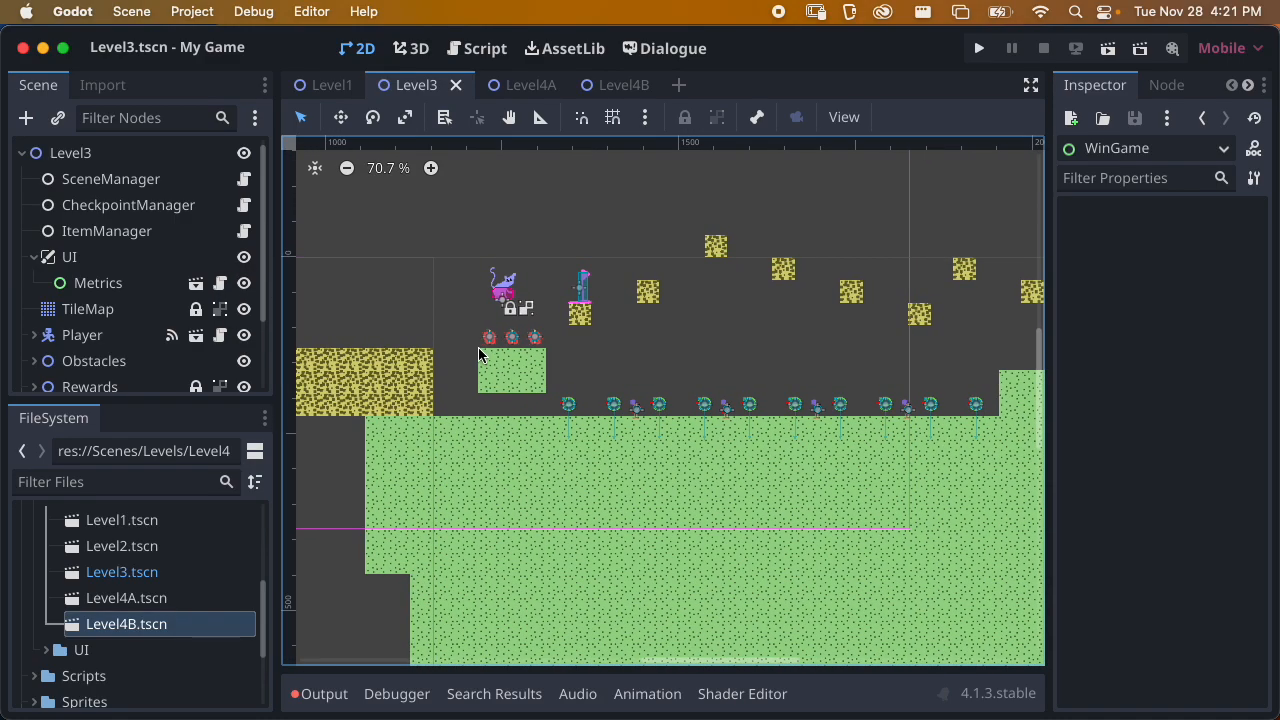
click(35, 258)
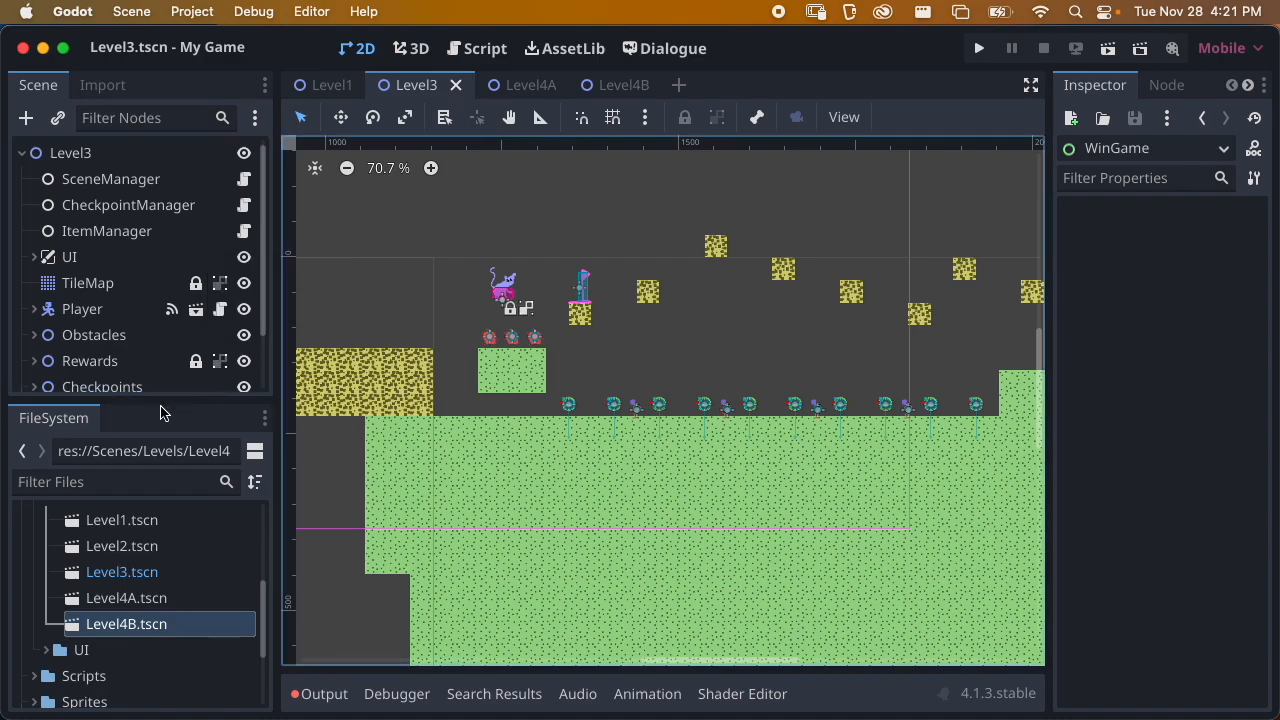
drag(154, 399, 150, 458)
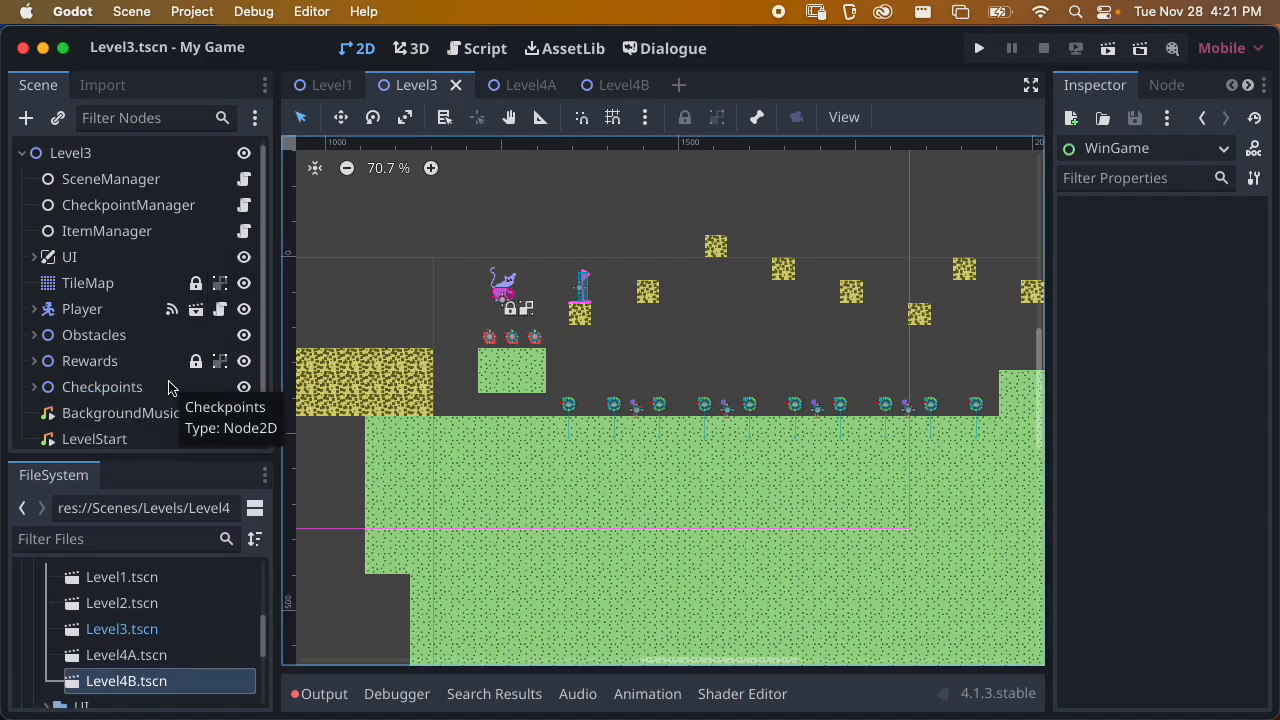
scroll(657, 360, down, 2)
scroll(507, 360, right, 3)
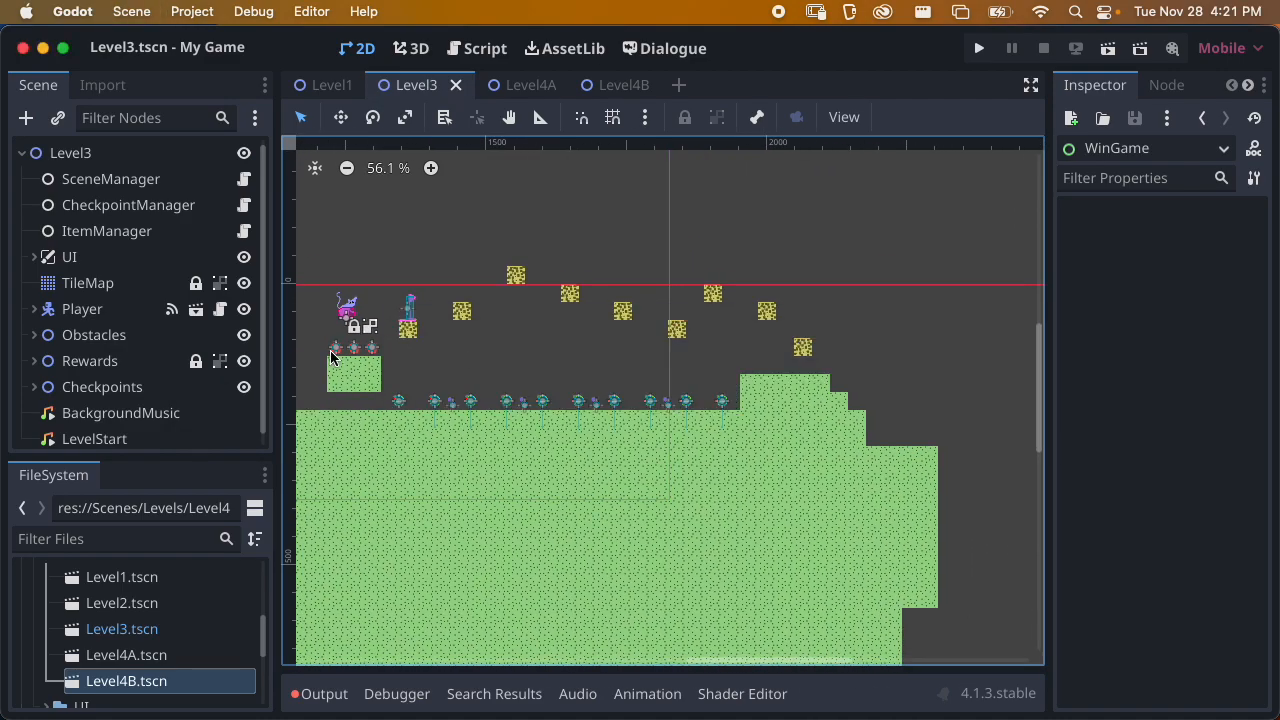
scroll(828, 372, right, 3)
scroll(828, 372, down, 1)
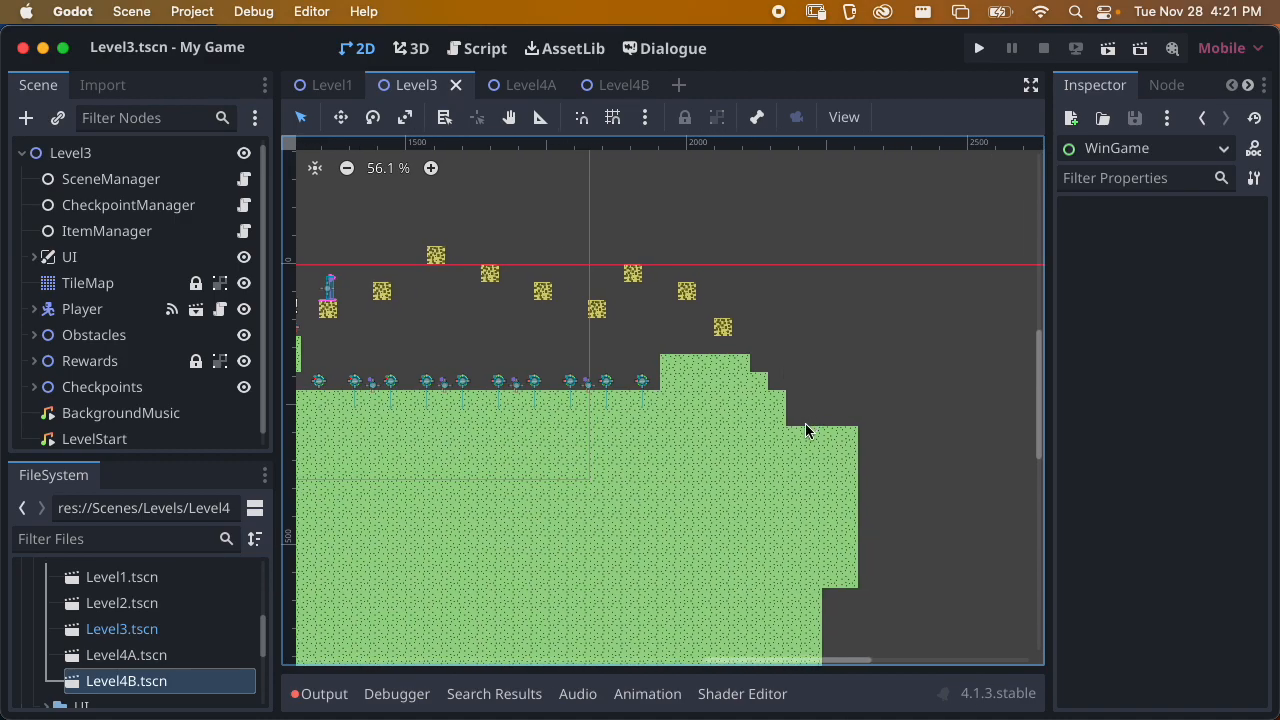
scroll(763, 365, left, 3)
scroll(763, 365, up, 1)
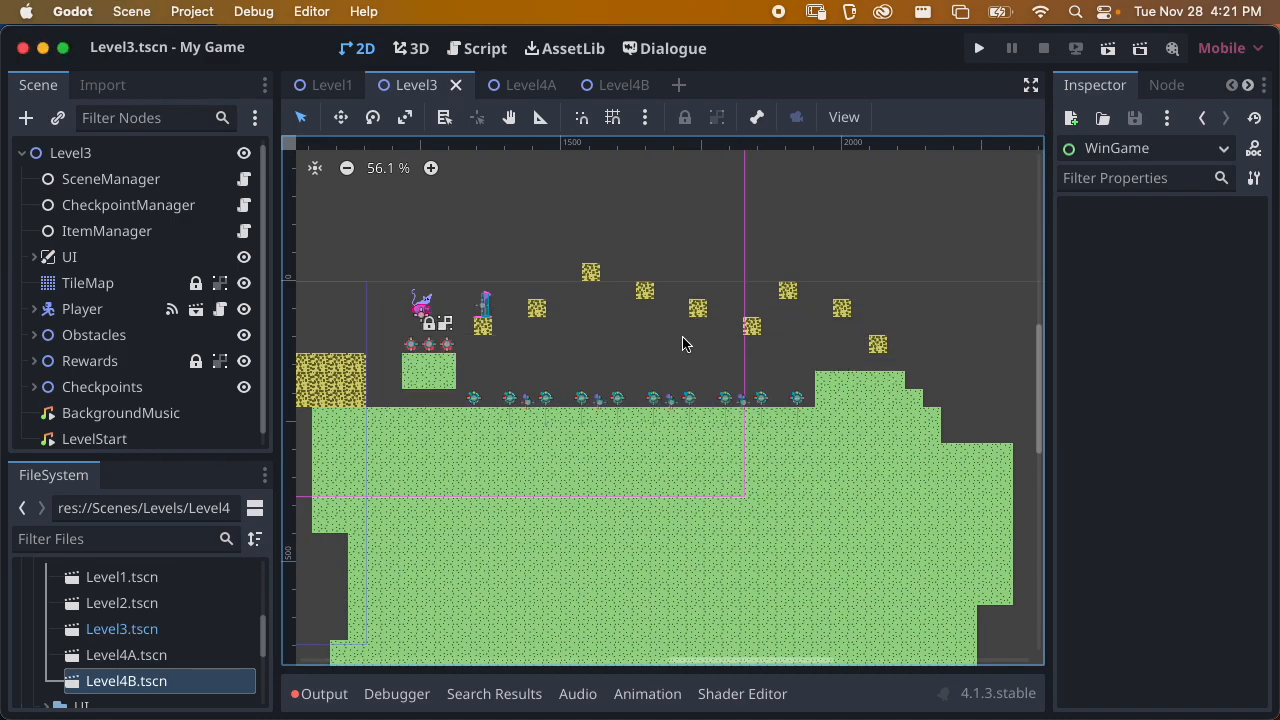
Instantiate Scenes/Components/Portal.tscn as a child of the Level3 root node
click(72, 156)
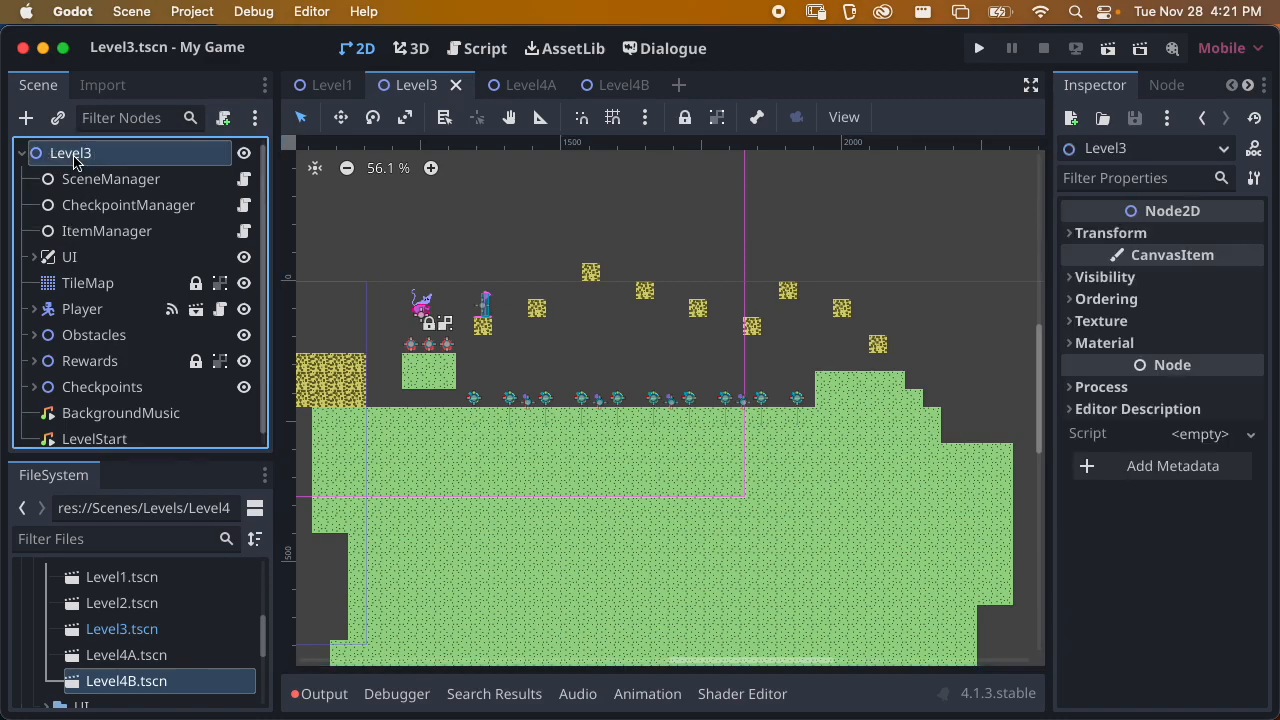
click(57, 118)
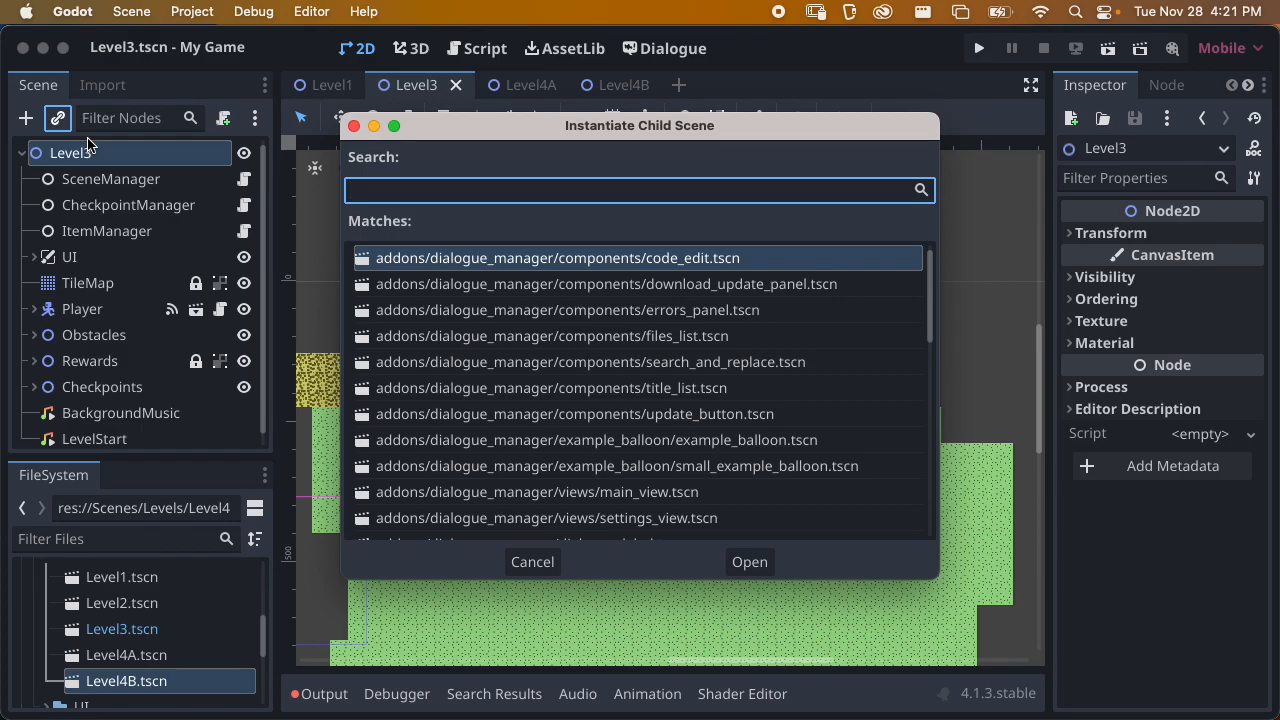
text(por)
text(ta)
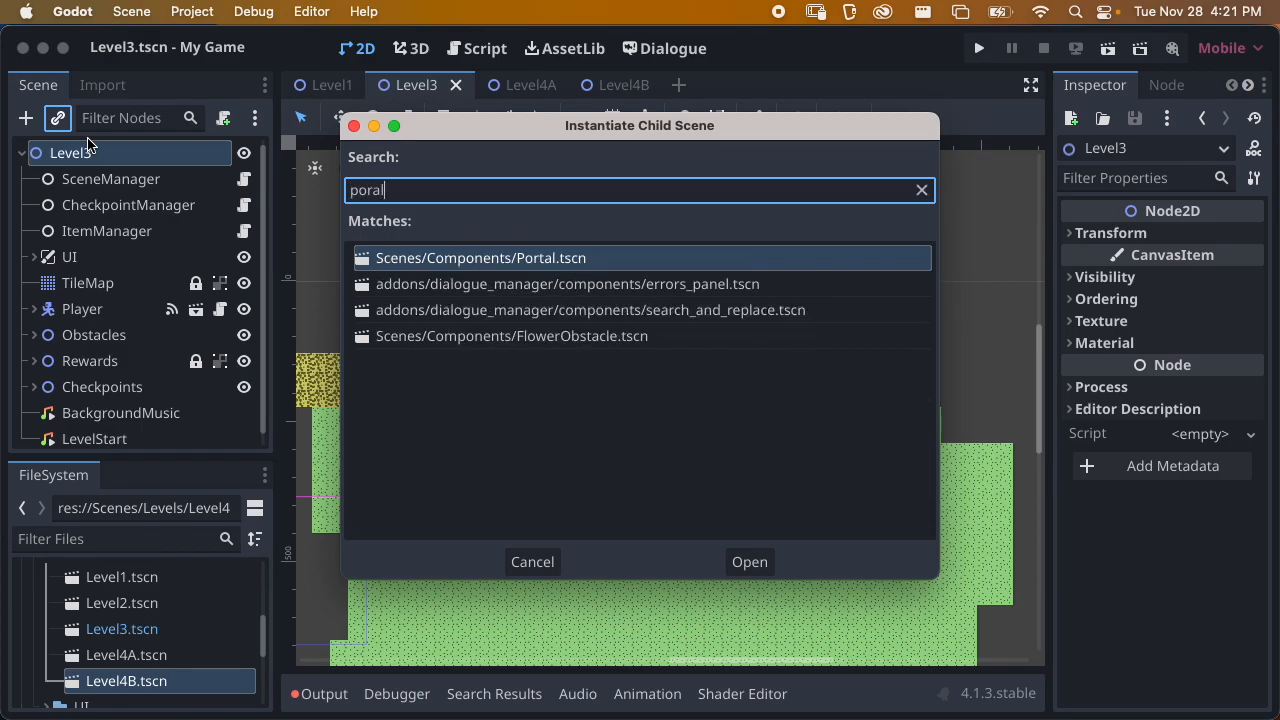
key(Return)
Place the portal on the lowest ledge at the far right end of Level3's terrain and save the scene
scroll(539, 422, down, 8)
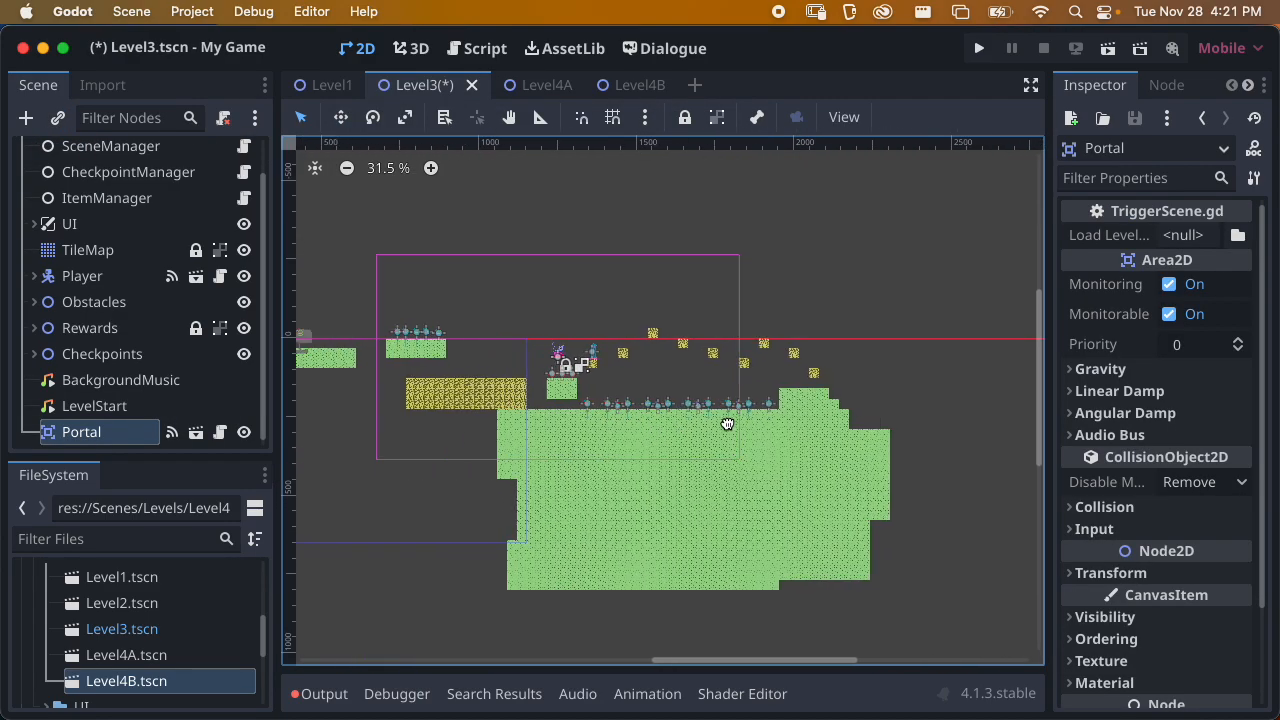
scroll(535, 415, left, 3)
scroll(495, 404, up, 5)
drag(374, 348, 868, 382)
middle_drag(761, 401, 410, 405)
drag(518, 388, 775, 437)
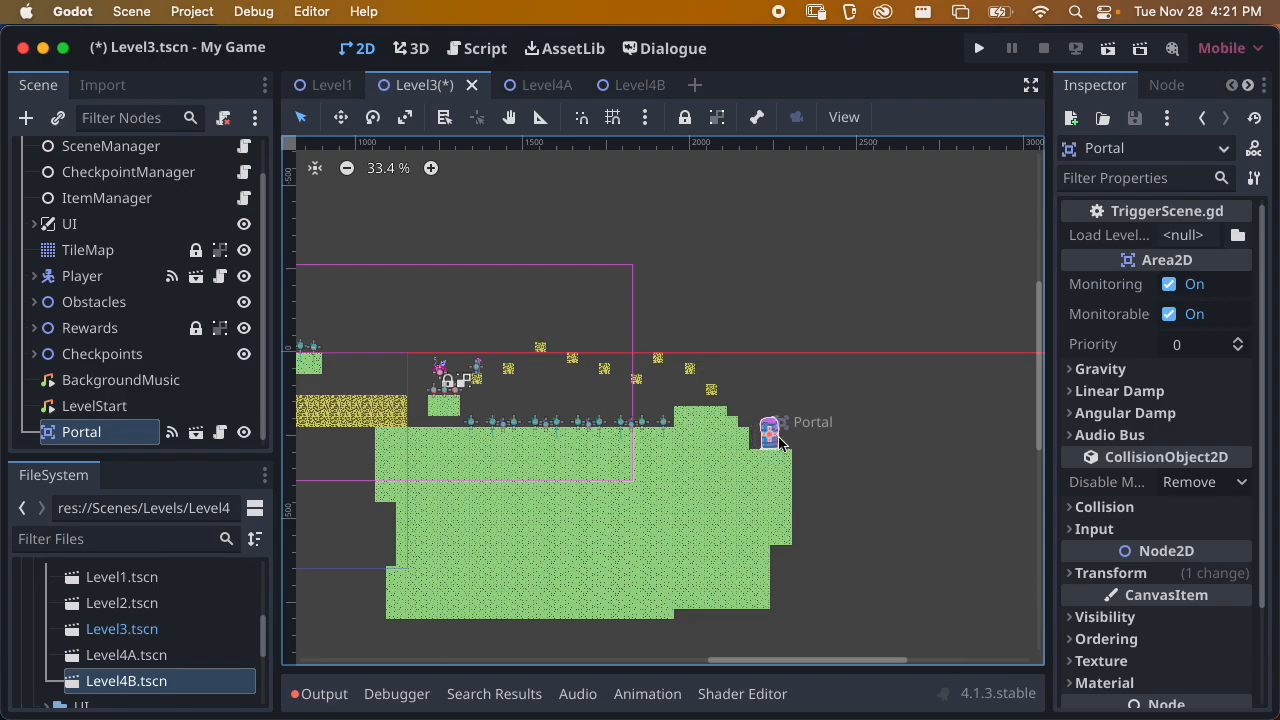
scroll(777, 445, up, 8)
scroll(775, 443, up, 3)
key(super+s)
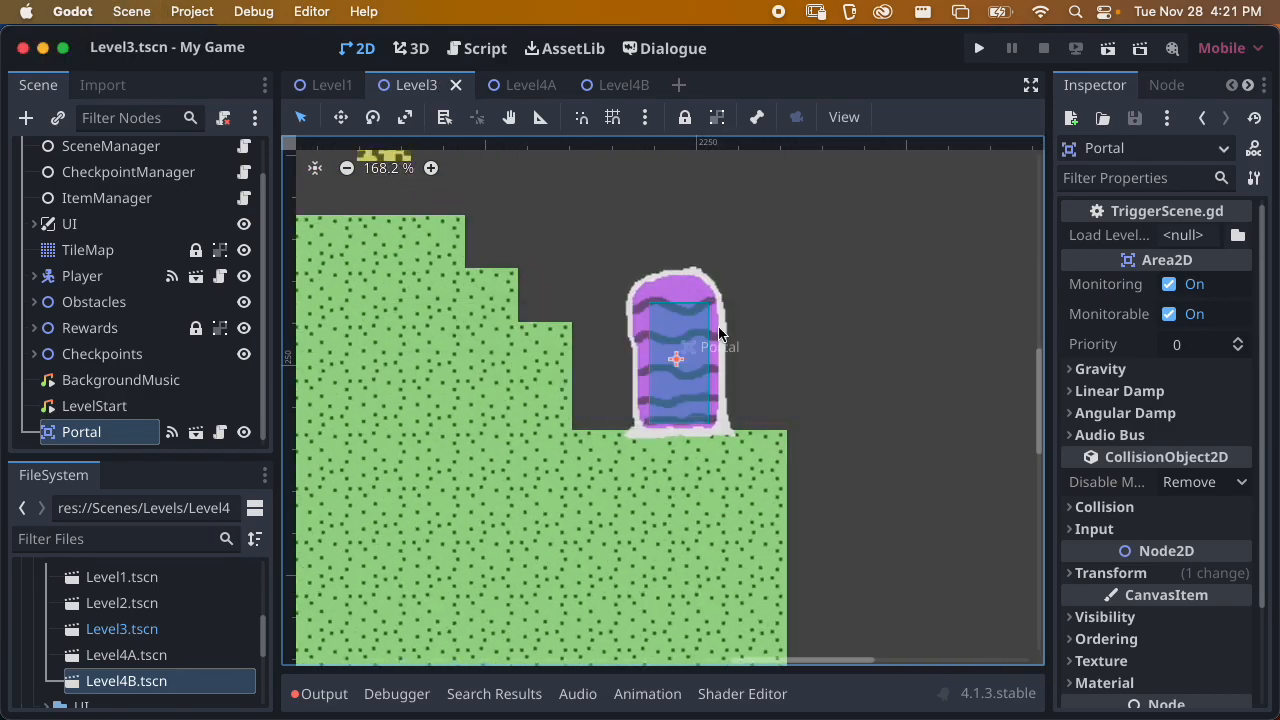
Tint the portal green by setting its Modulate colour to about 76b574, and save Level3
click(1110, 617)
scroll(1160, 580, down, 5)
click(1215, 362)
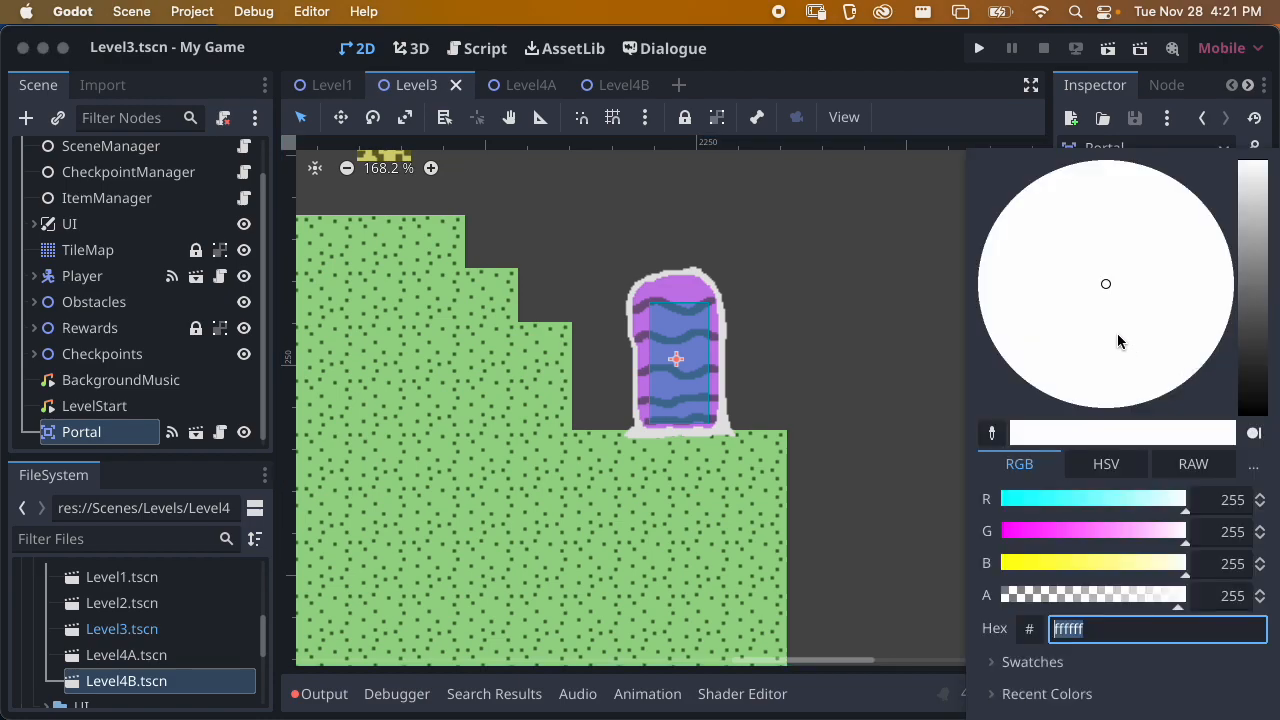
drag(1237, 289, 1044, 335)
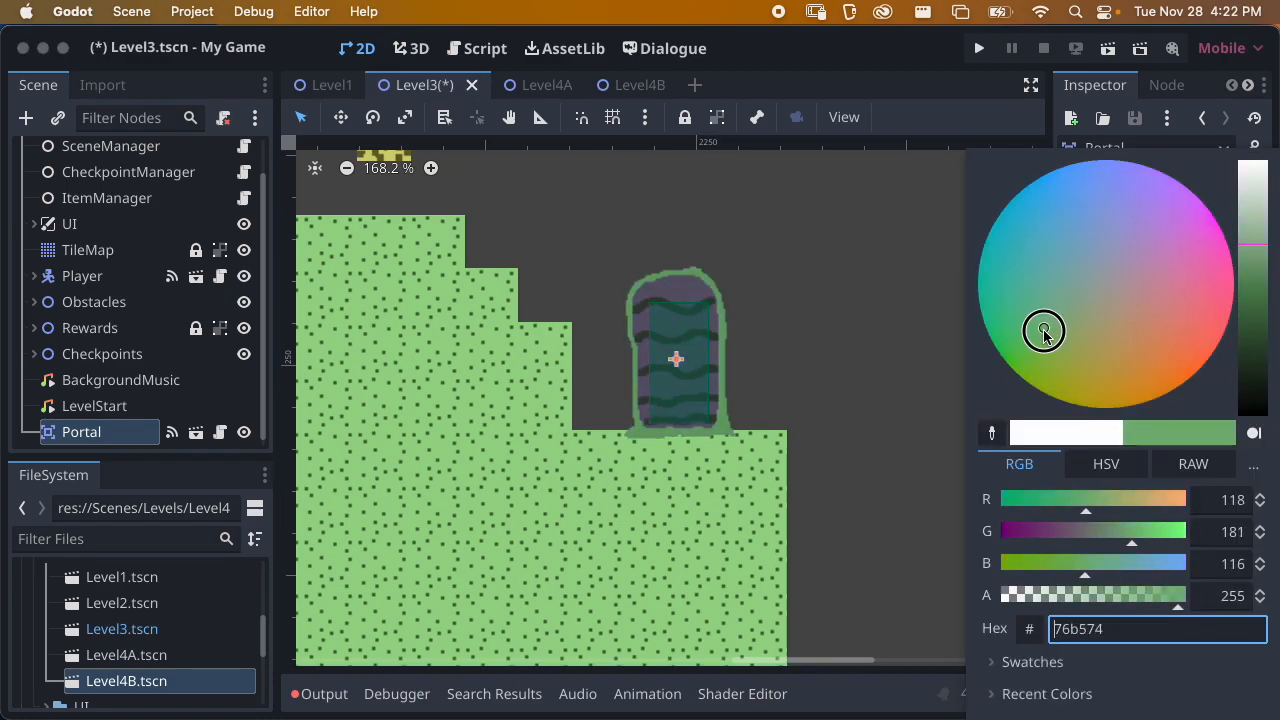
click(886, 354)
scroll(798, 386, up, 1)
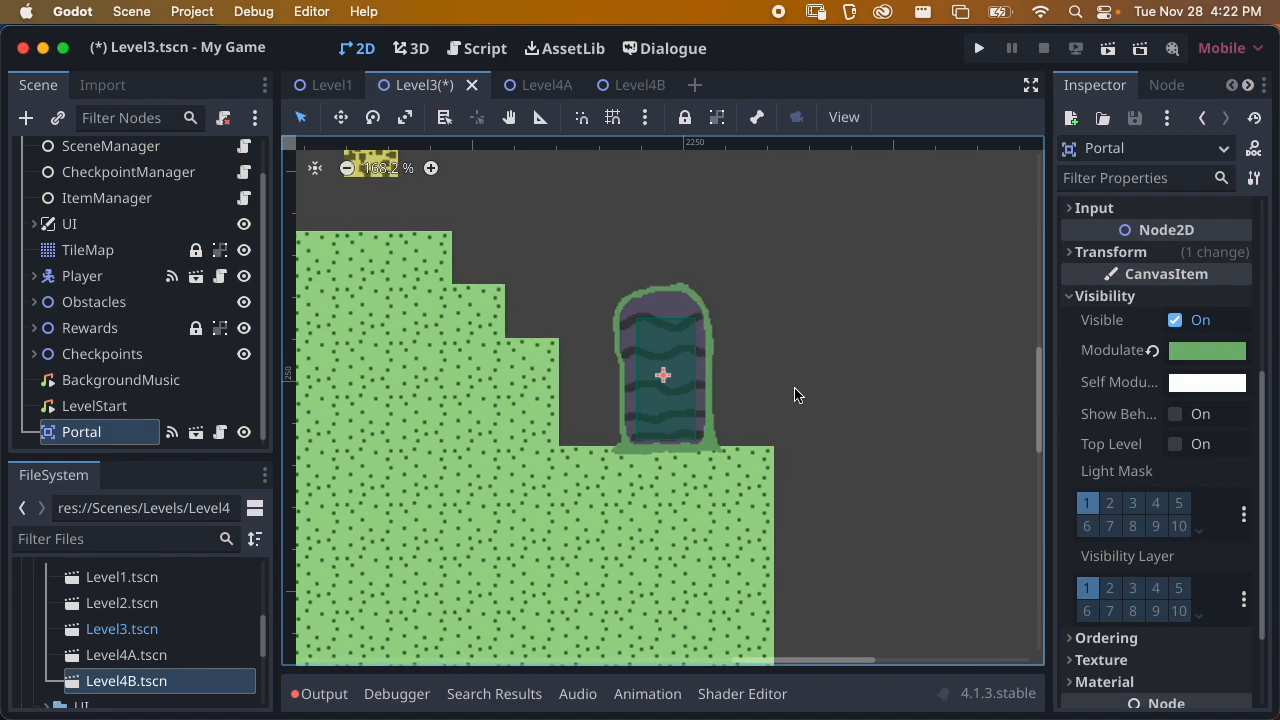
key(super+s)
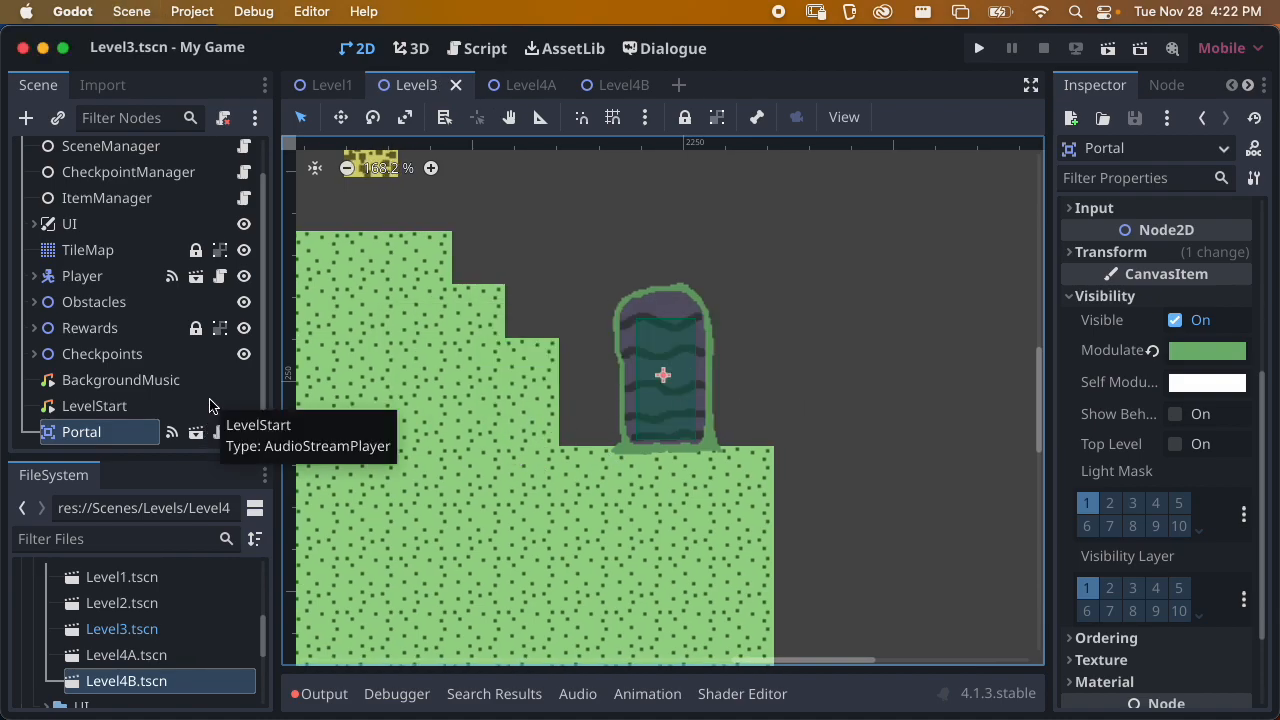
Set the portal's Load Level Path to Level4A.tscn in res://Scenes/Levels and save Level3
drag(1050, 240, 989, 245)
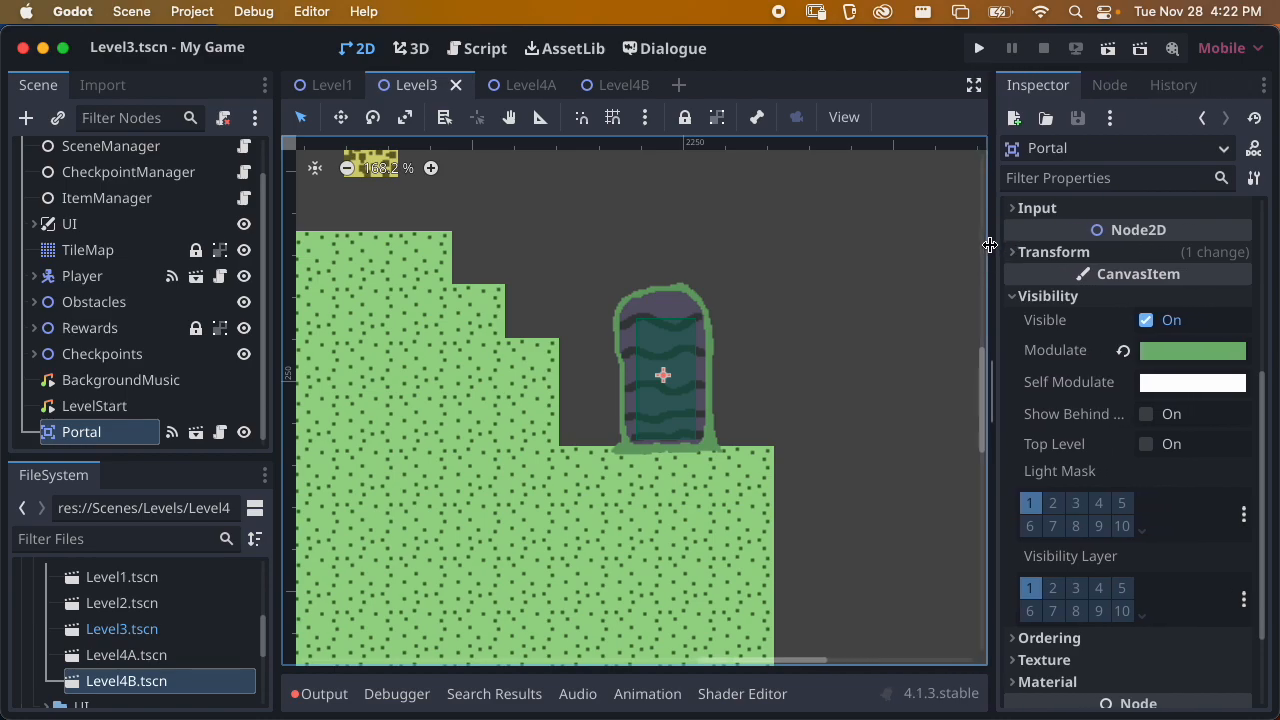
click(1012, 295)
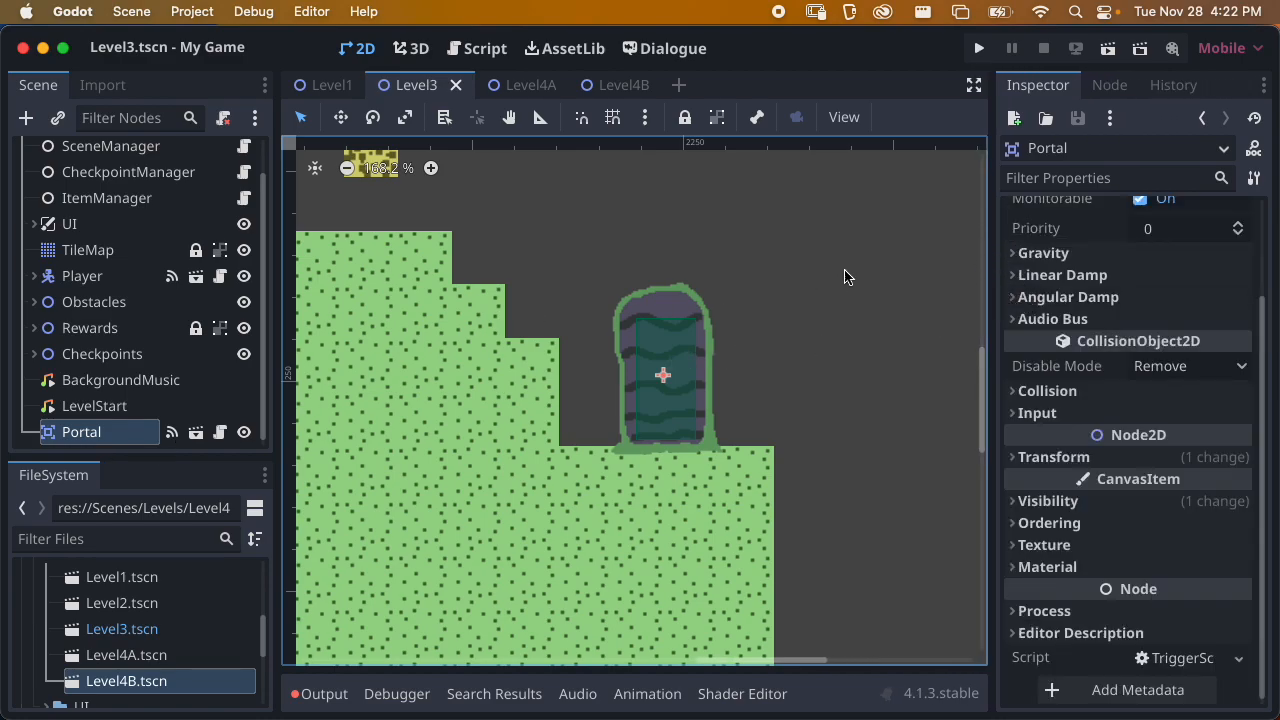
scroll(1080, 300, up, 3)
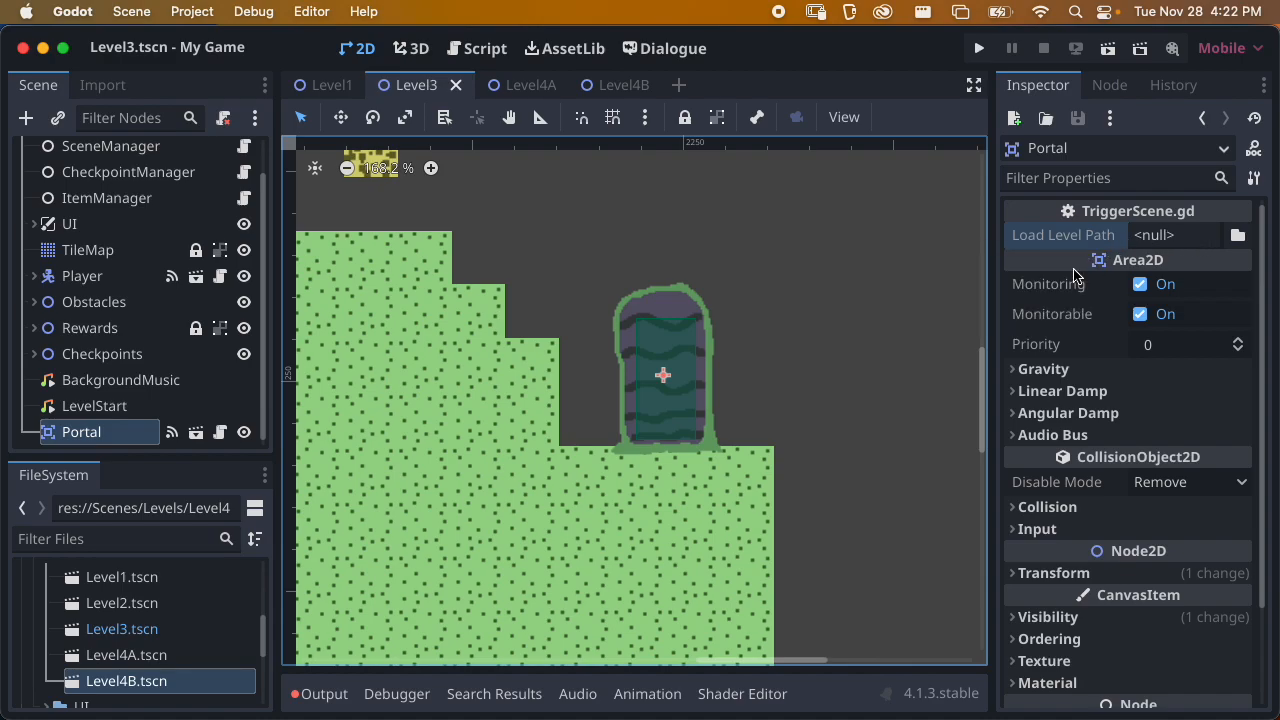
click(1238, 234)
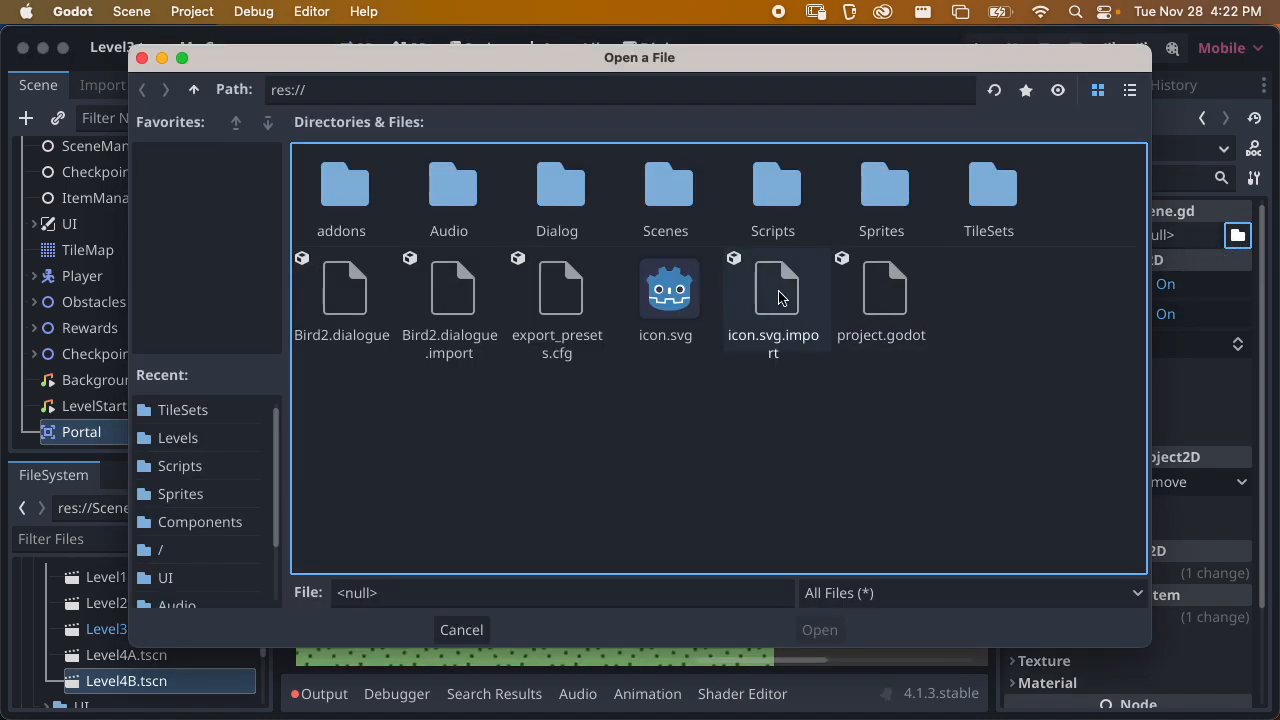
double_click(686, 200)
click(470, 205)
double_click(470, 205)
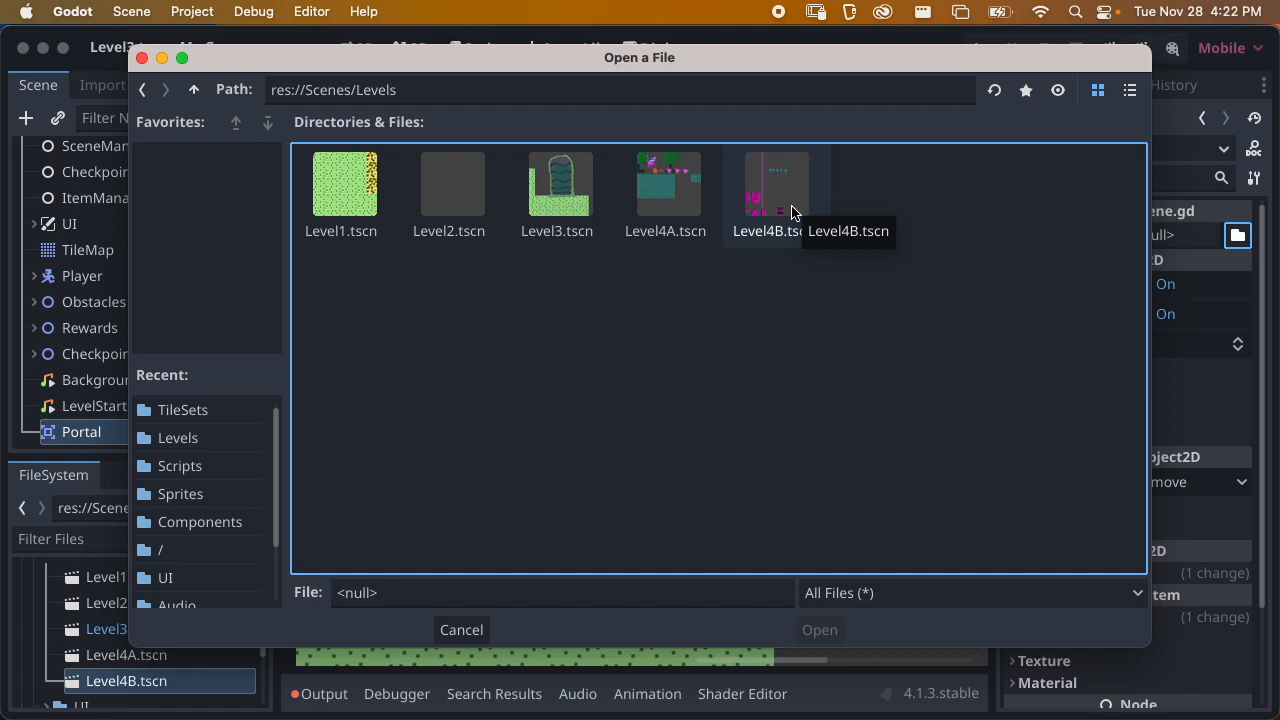
click(660, 195)
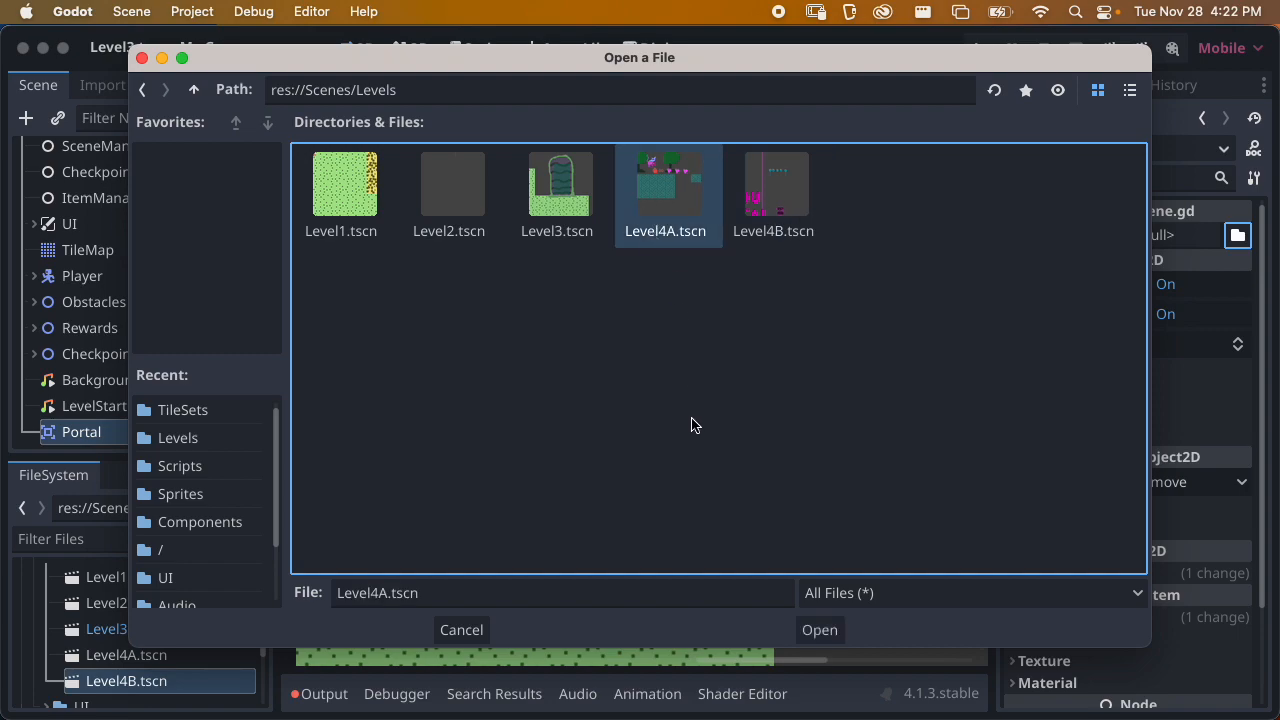
click(825, 632)
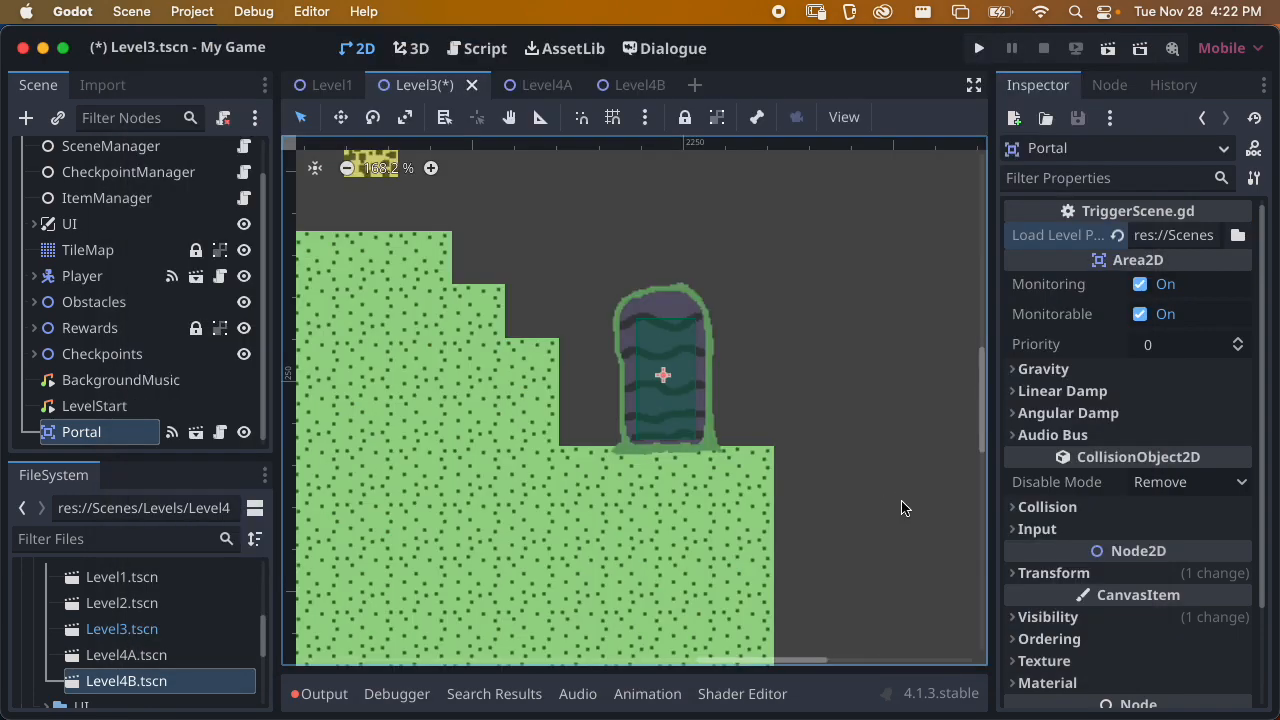
key(super+s)
Check the portal's collision layer and mask settings
scroll(890, 470, down, 5)
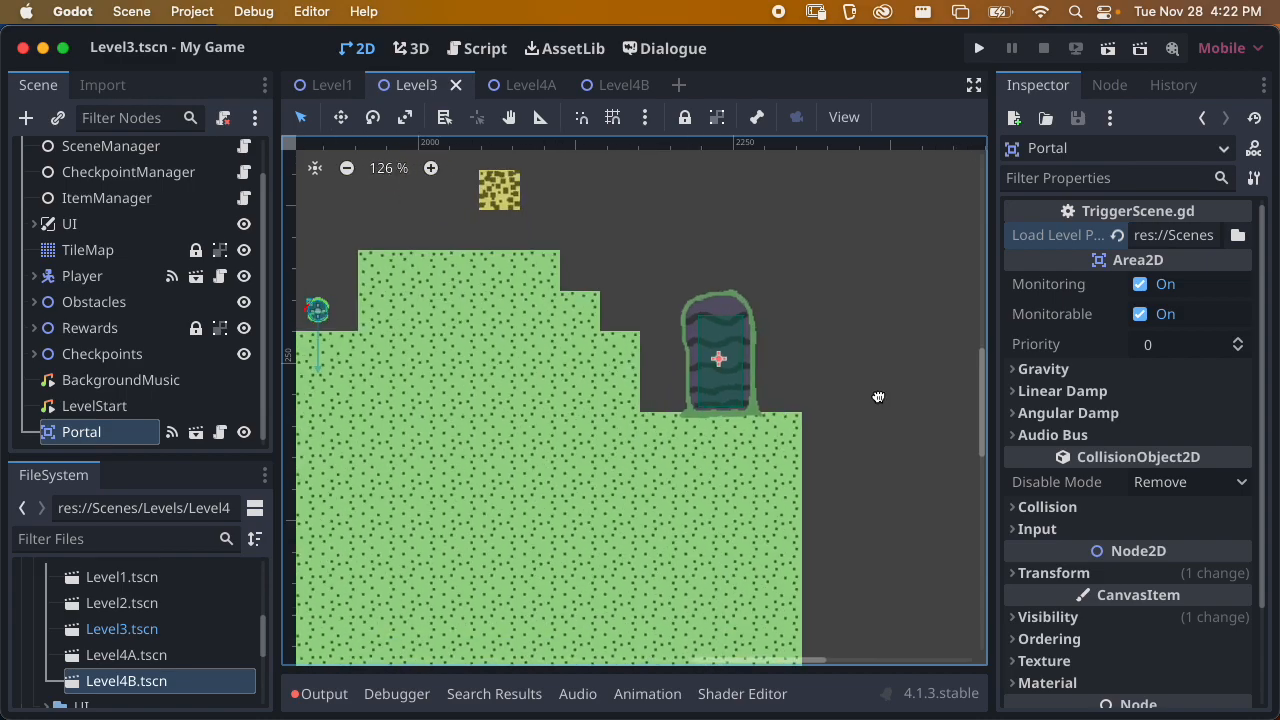
scroll(1082, 370, down, 3)
click(1084, 391)
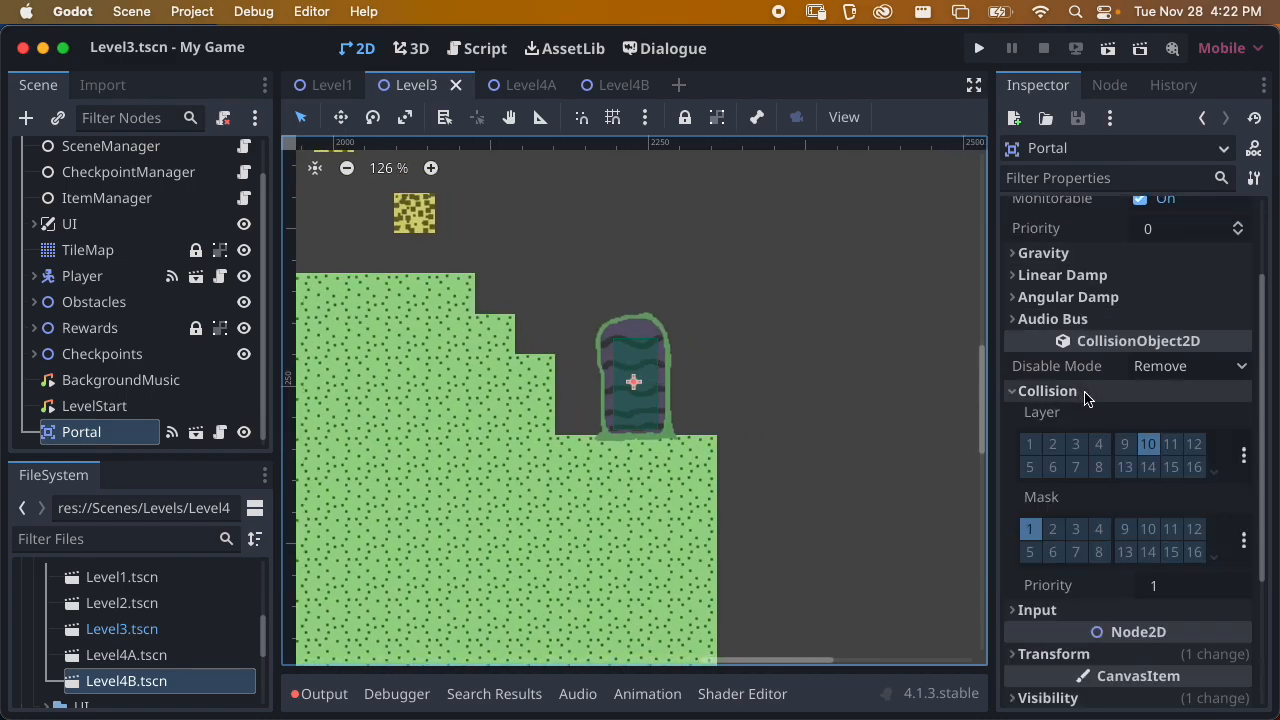
click(1084, 391)
scroll(774, 346, down, 3)
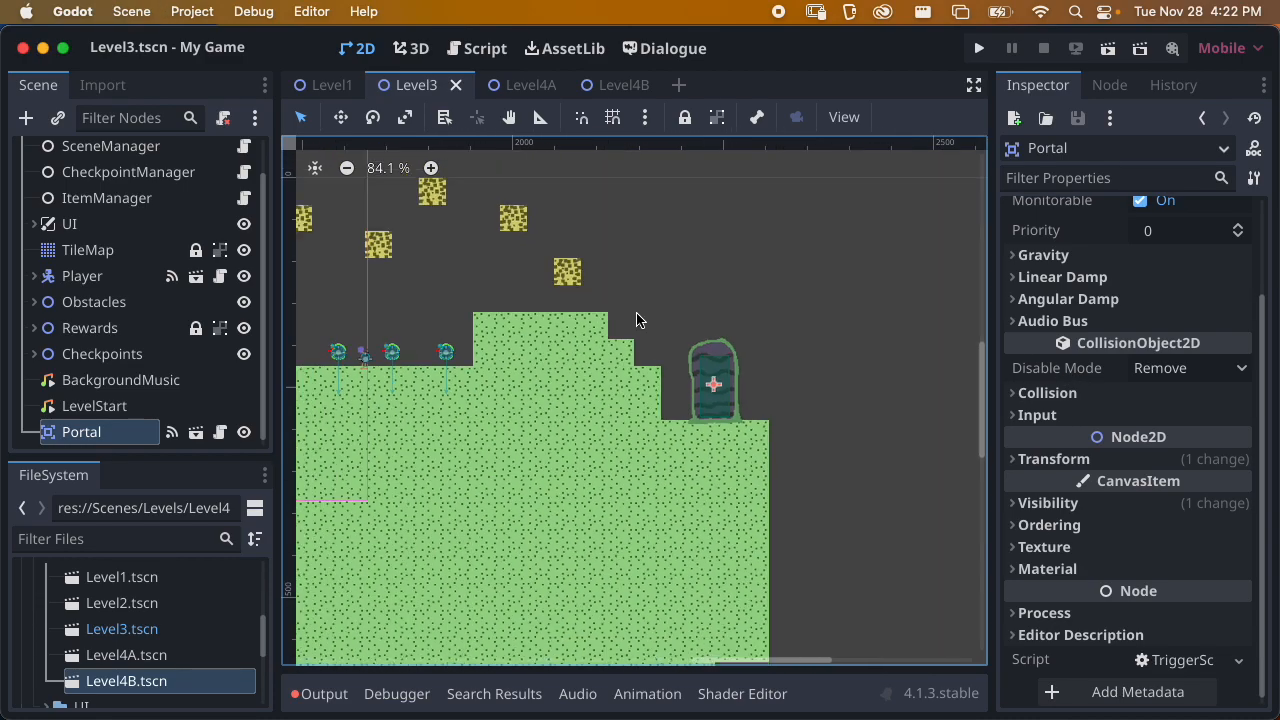
Run the Level3 scene, guide the cat across the terrain into the green portal, and close the game window
scroll(636, 320, down, 2)
scroll(700, 330, left, 6)
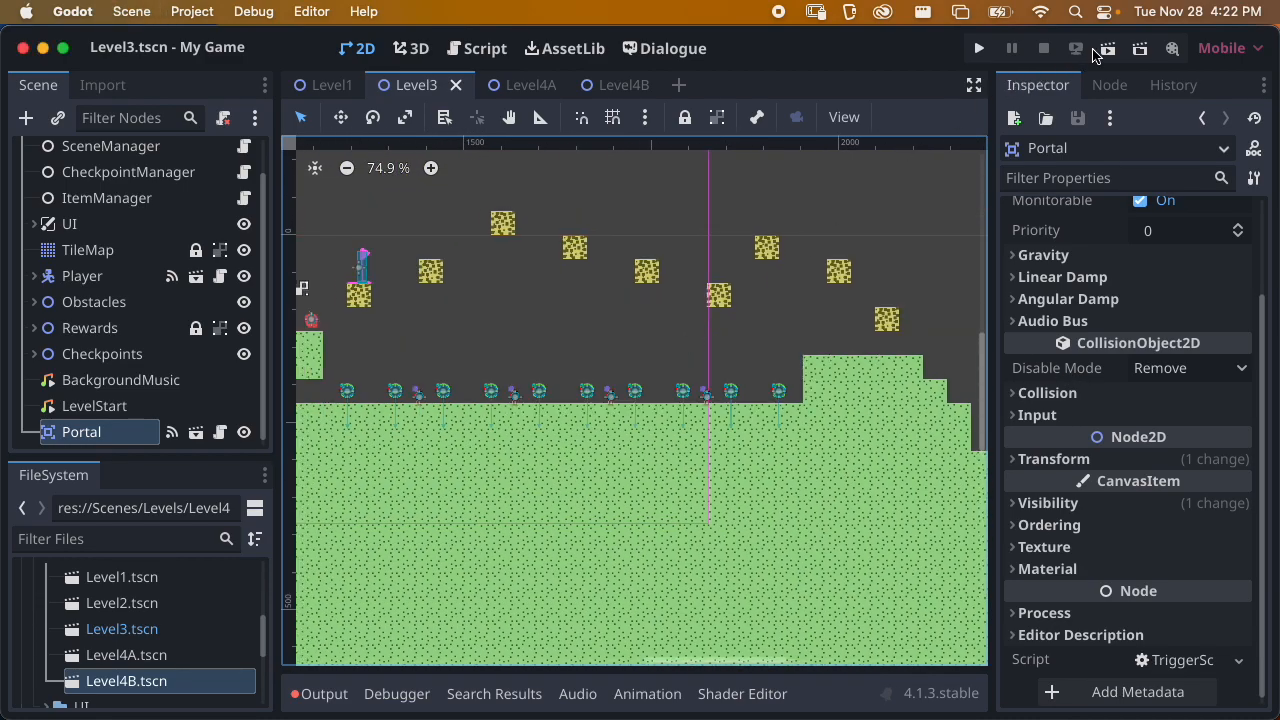
click(1096, 50)
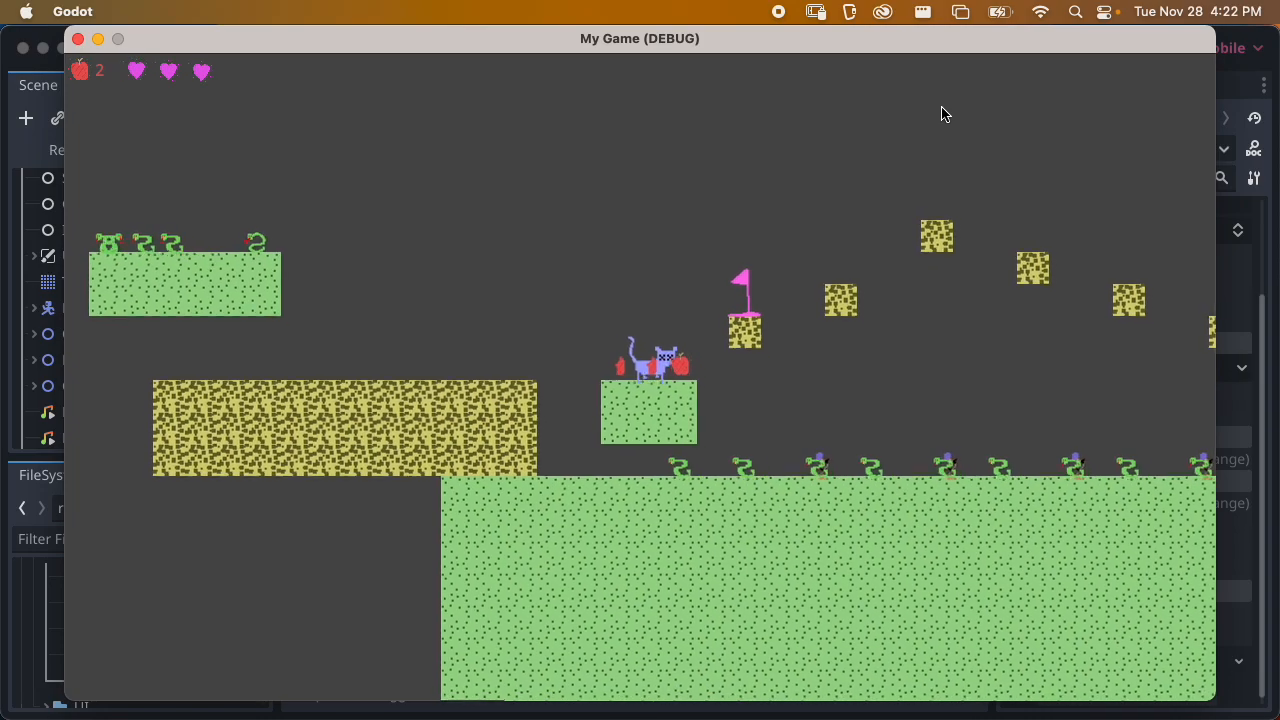
key(Right)
key(space)
key(space)
key(Right)
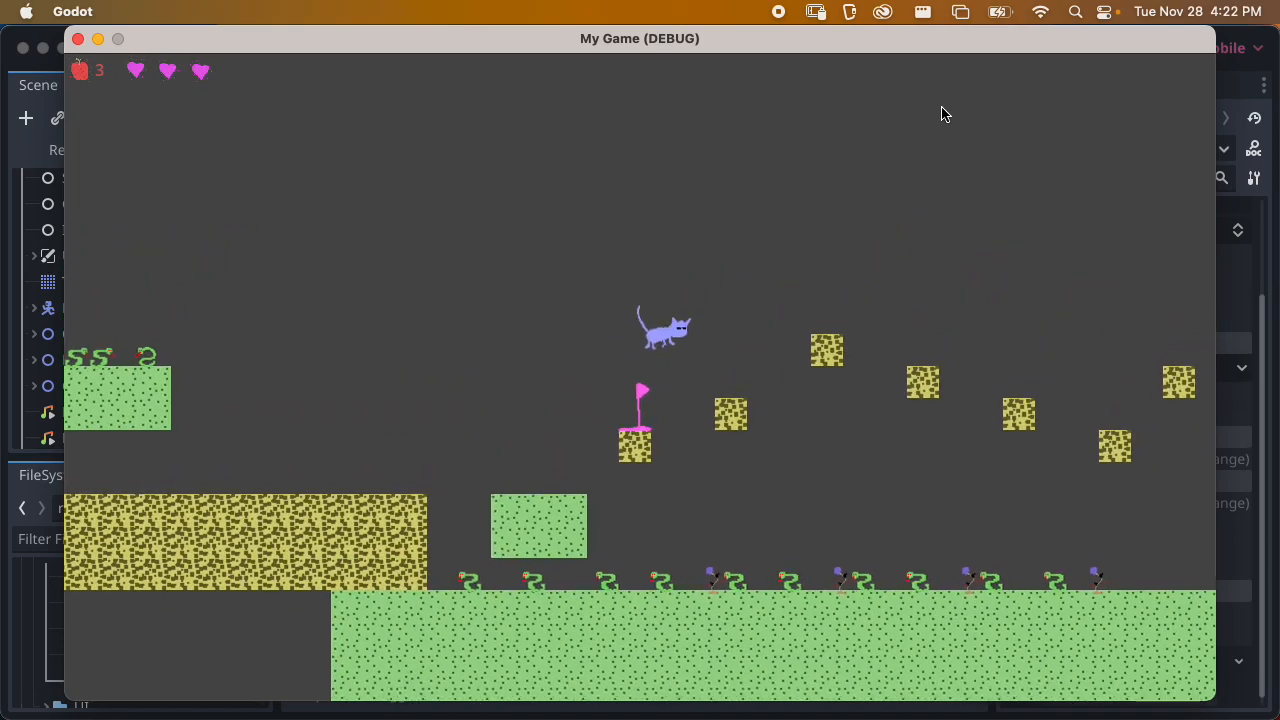
key(Right)
key(space)
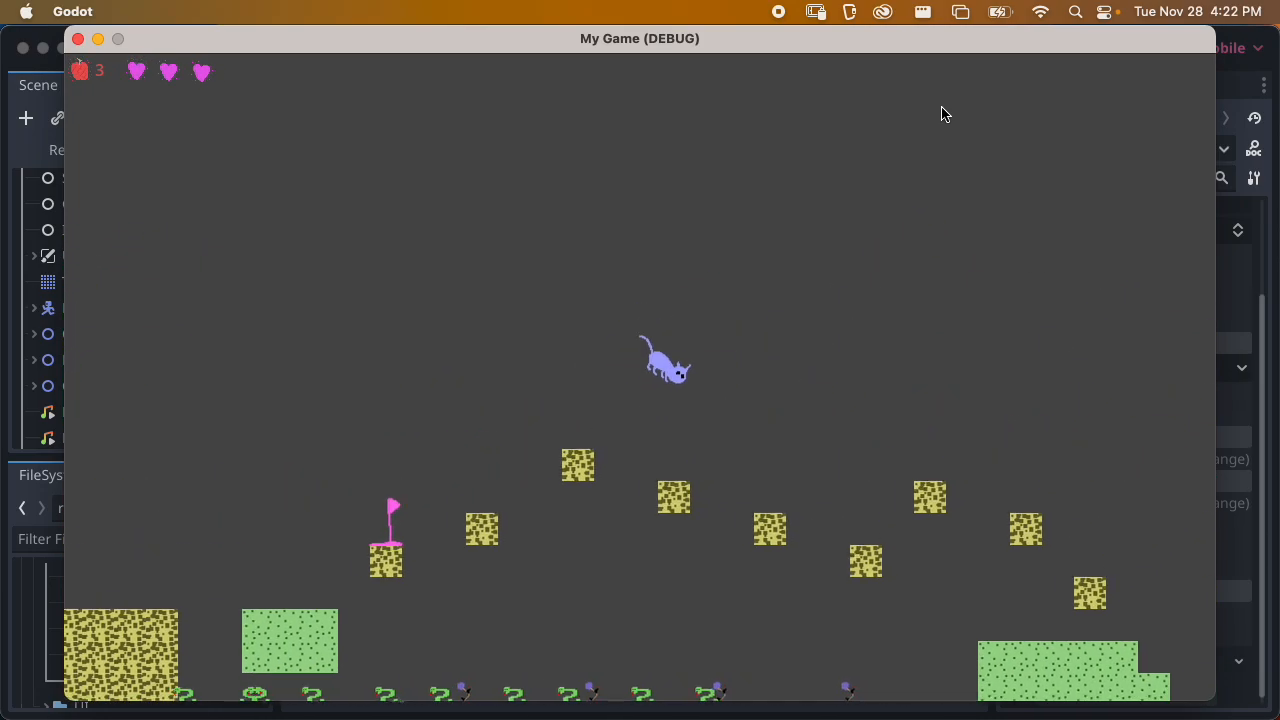
key(Right)
key(Left)
key(Right)
key(Right)
key(space)
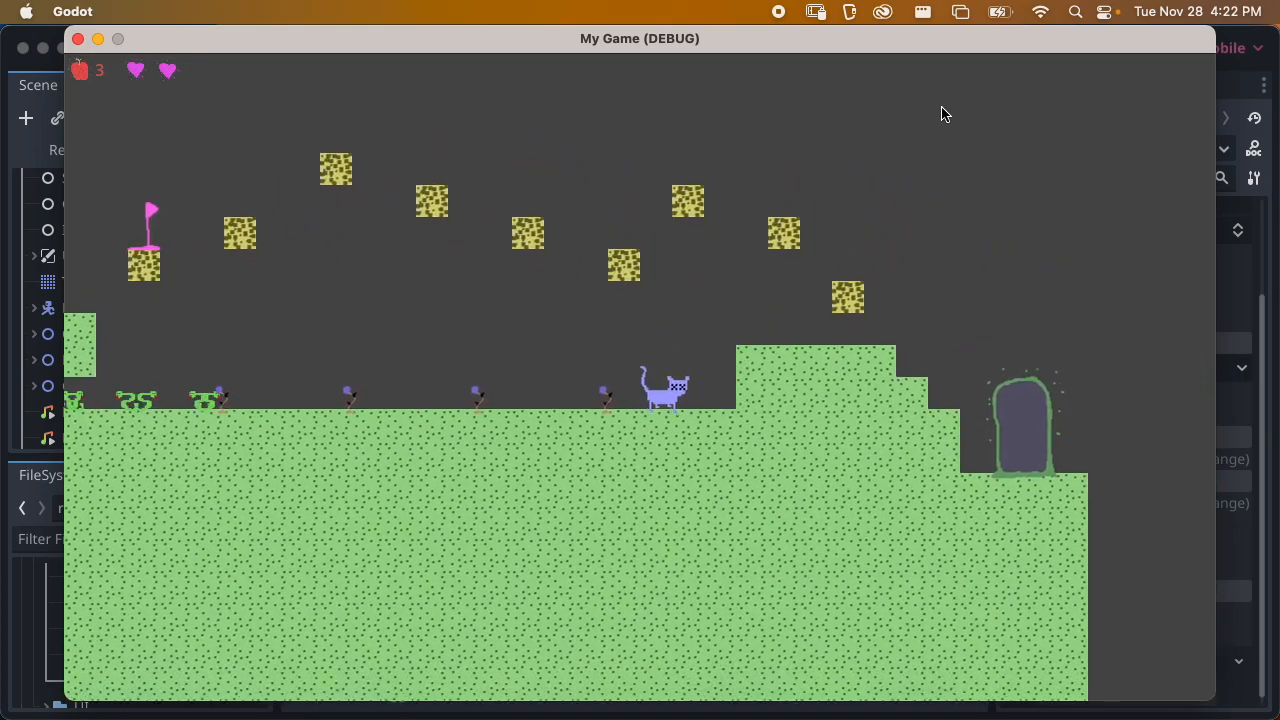
key(Right)
key(space)
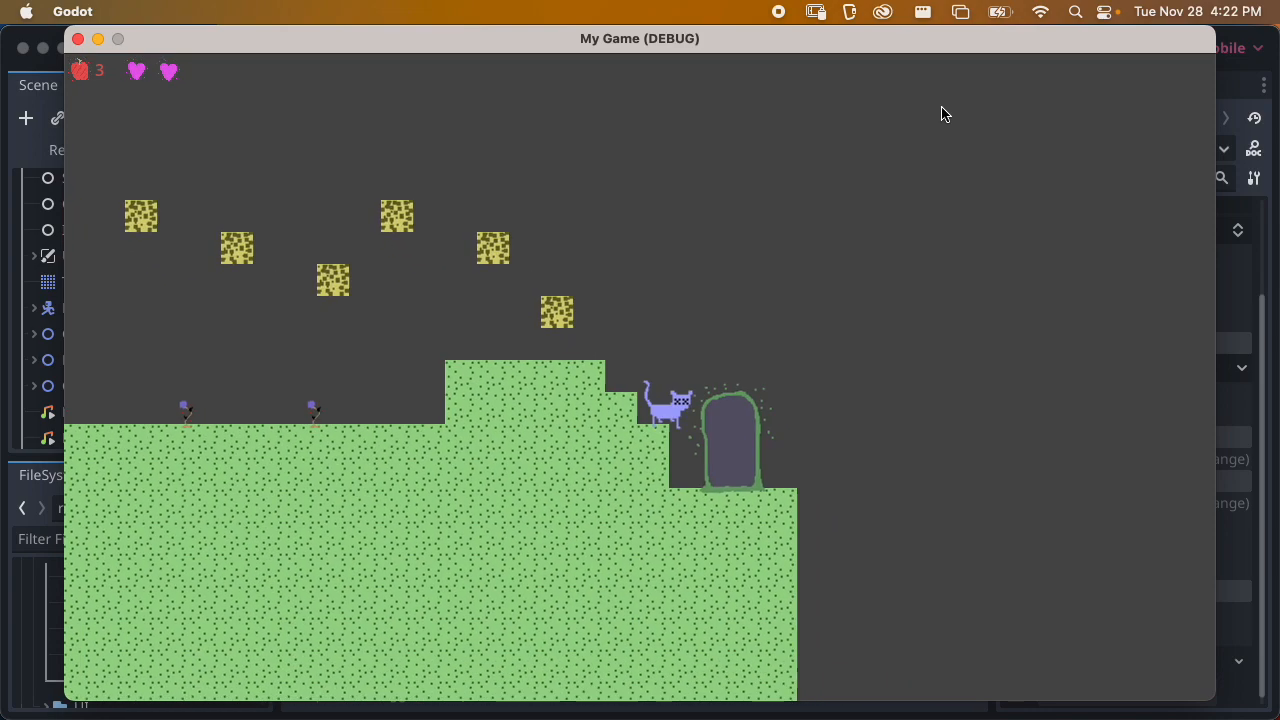
key(Right)
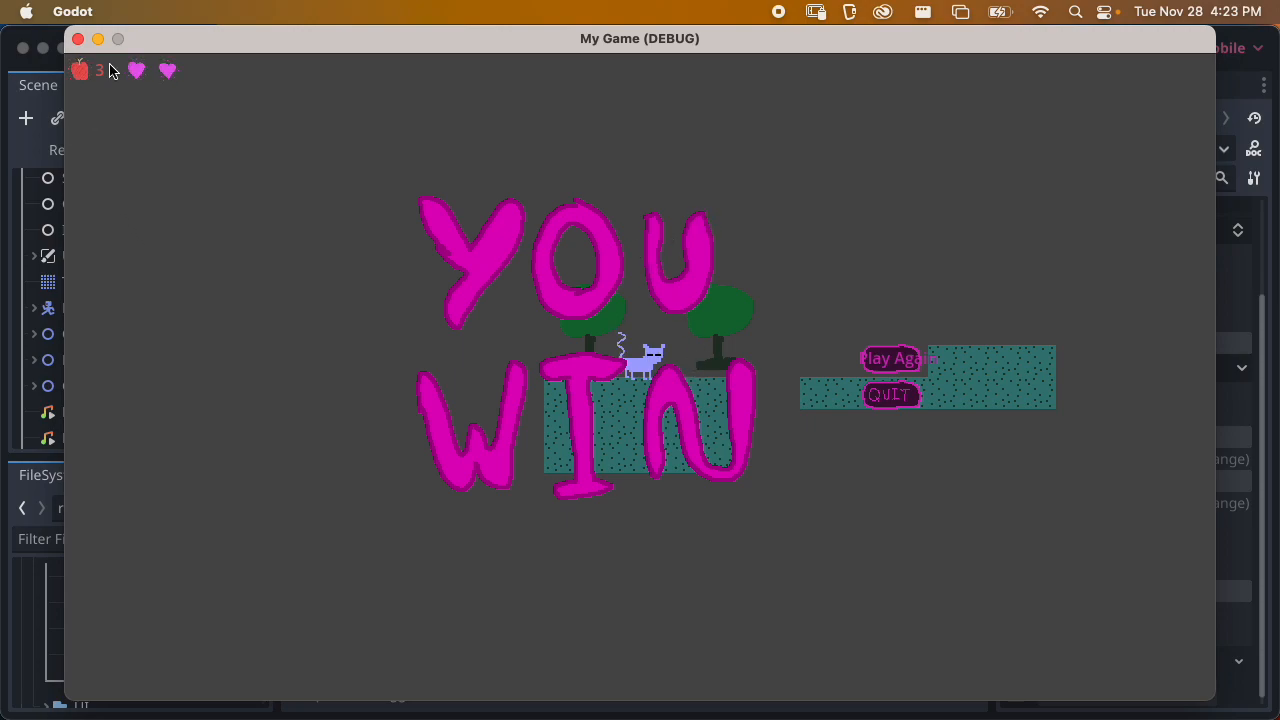
click(78, 40)
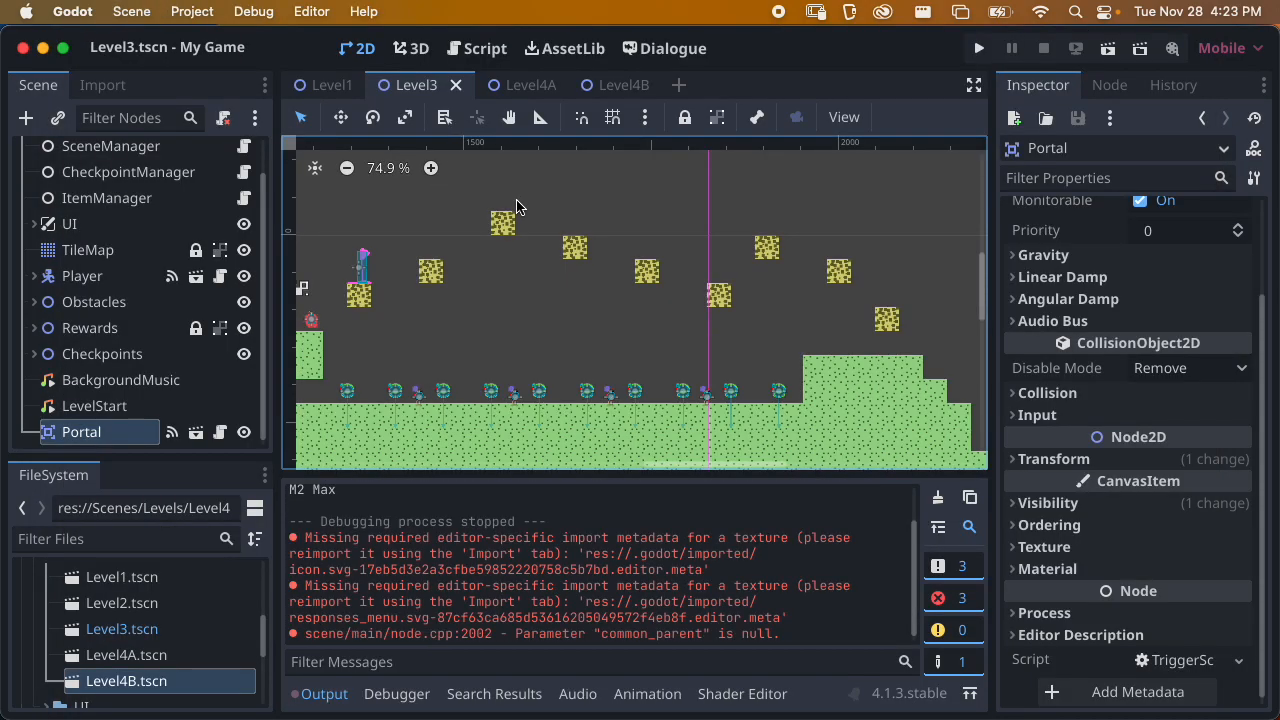
Clear the output log, then move the UI node above TileMap in Level4A's scene tree and save the scene
click(931, 503)
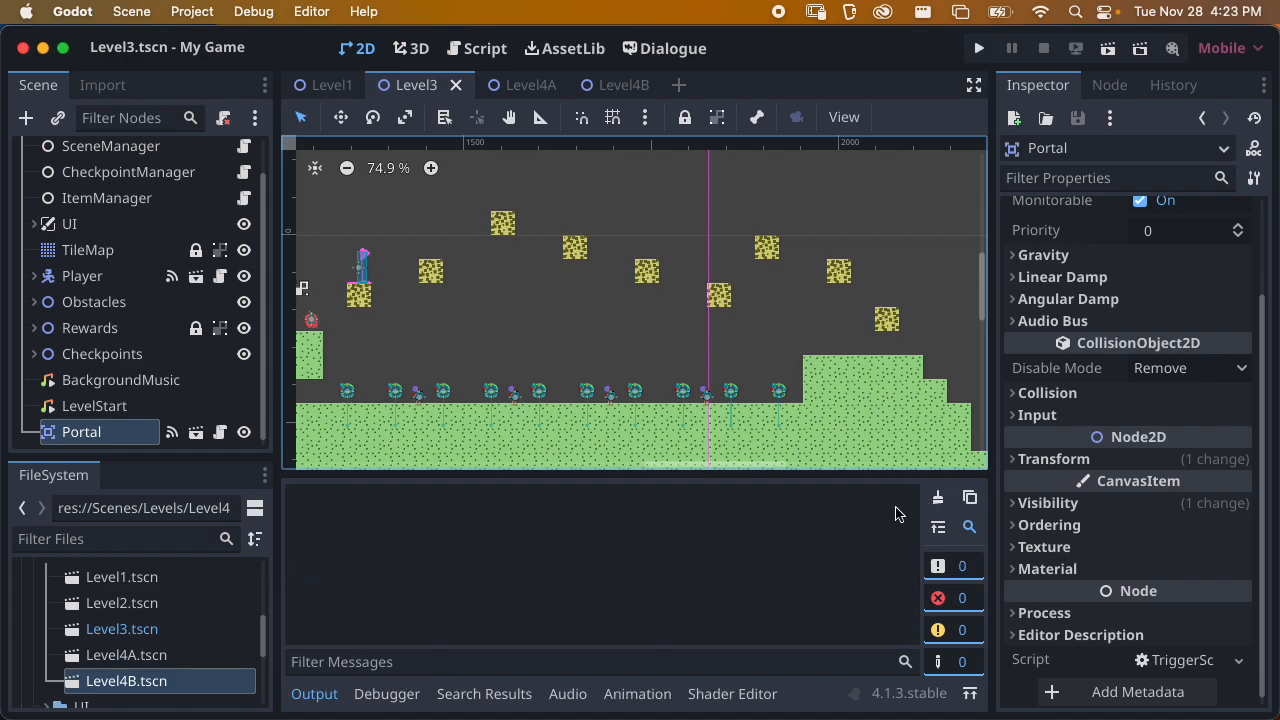
scroll(204, 370, up, 2)
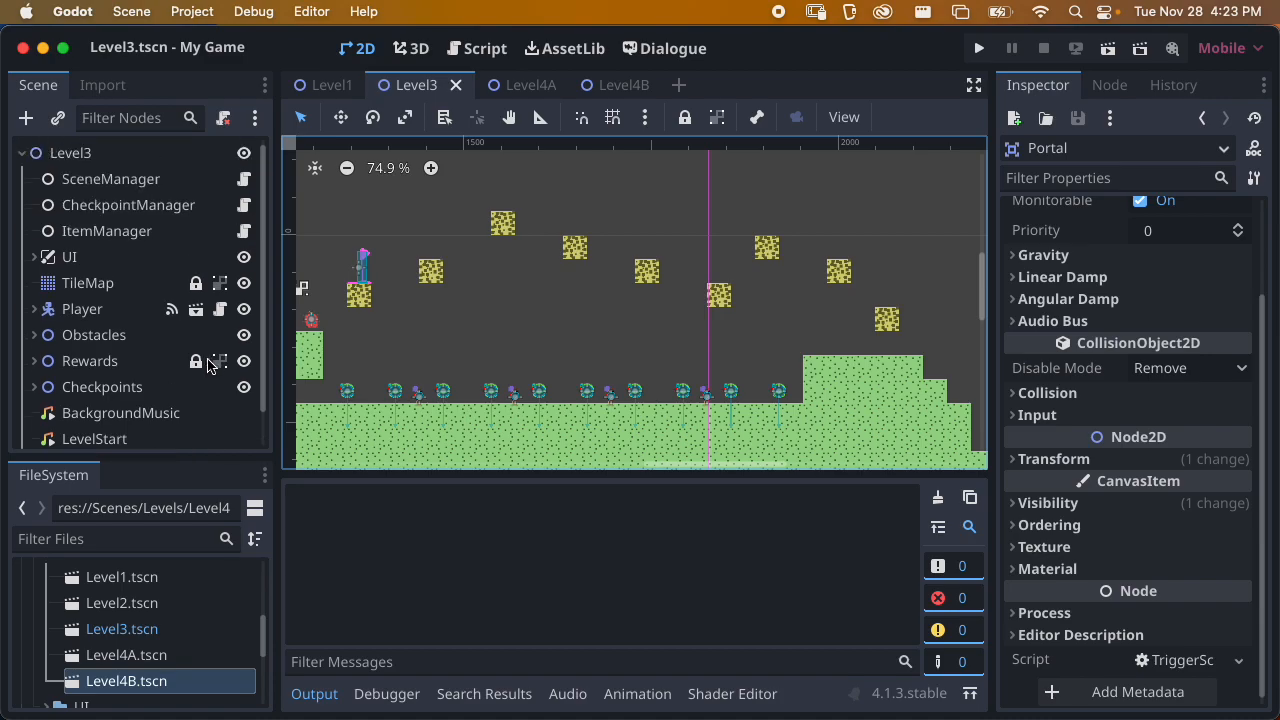
click(524, 84)
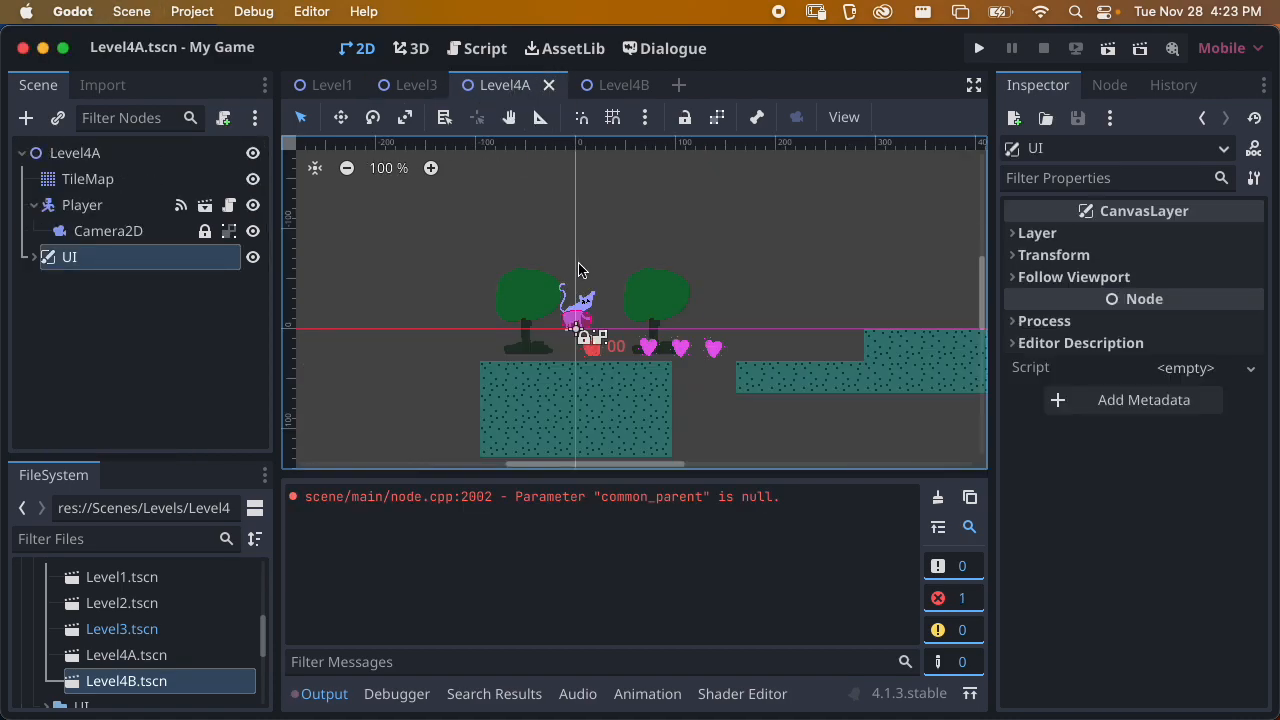
drag(84, 257, 93, 173)
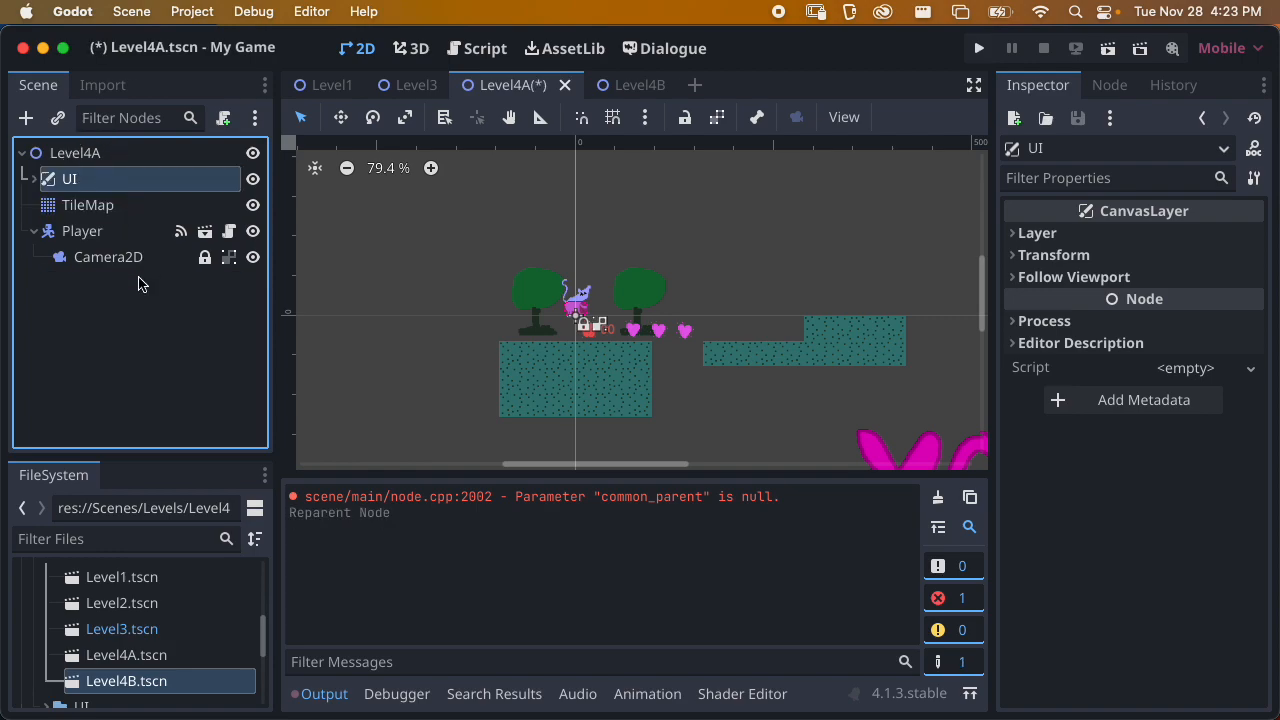
key(super+s)
click(35, 231)
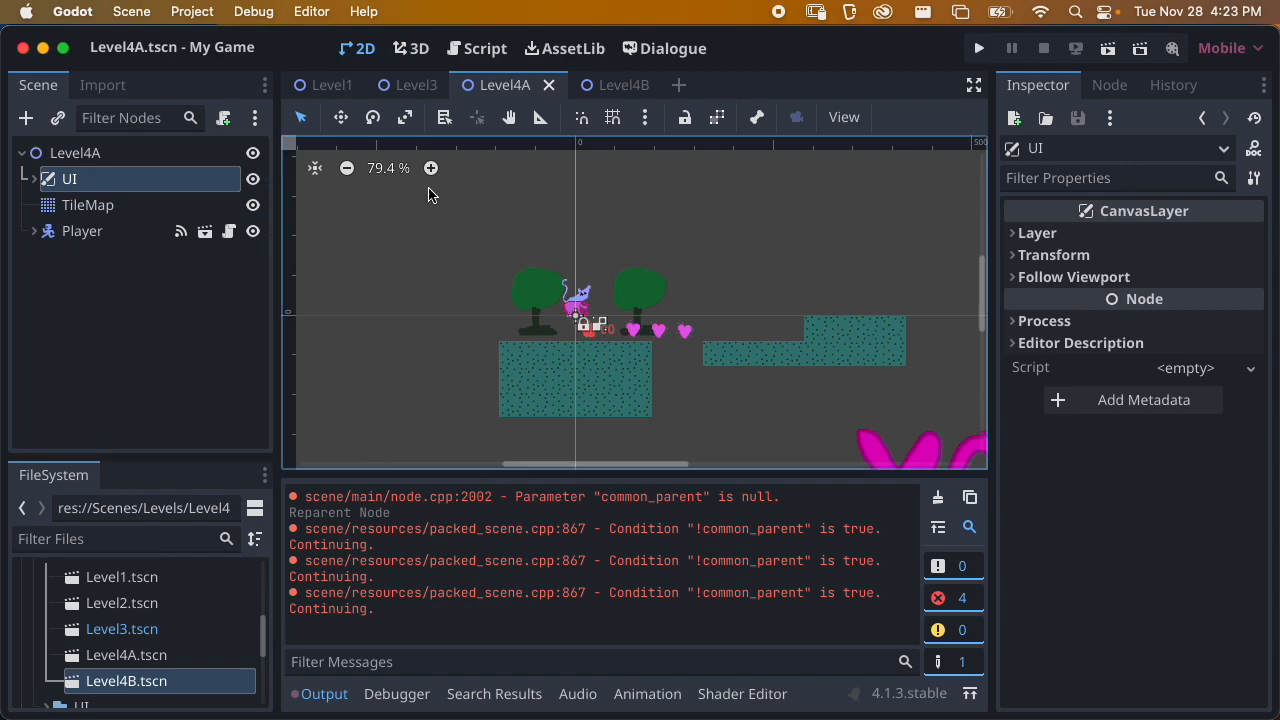
Copy the SceneManager node from Level3 into Level4A, place it above UI under the root, and save
middle_drag(668, 355, 584, 342)
click(409, 93)
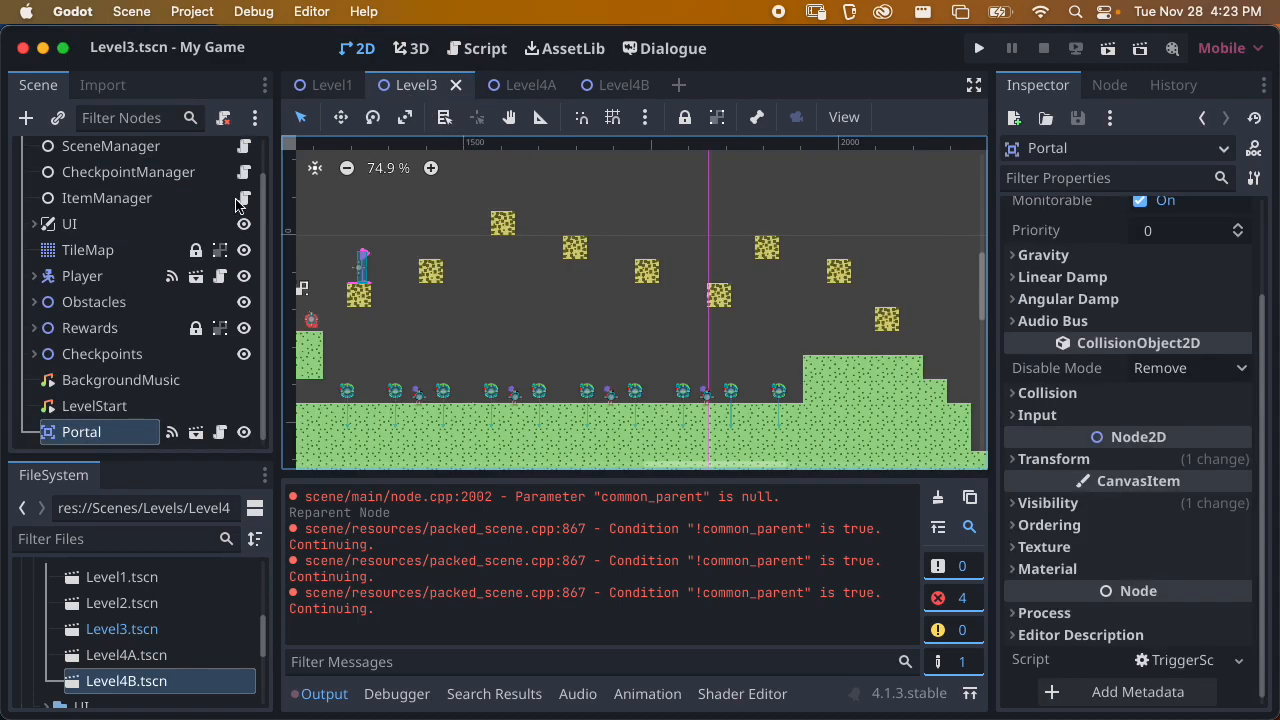
click(110, 182)
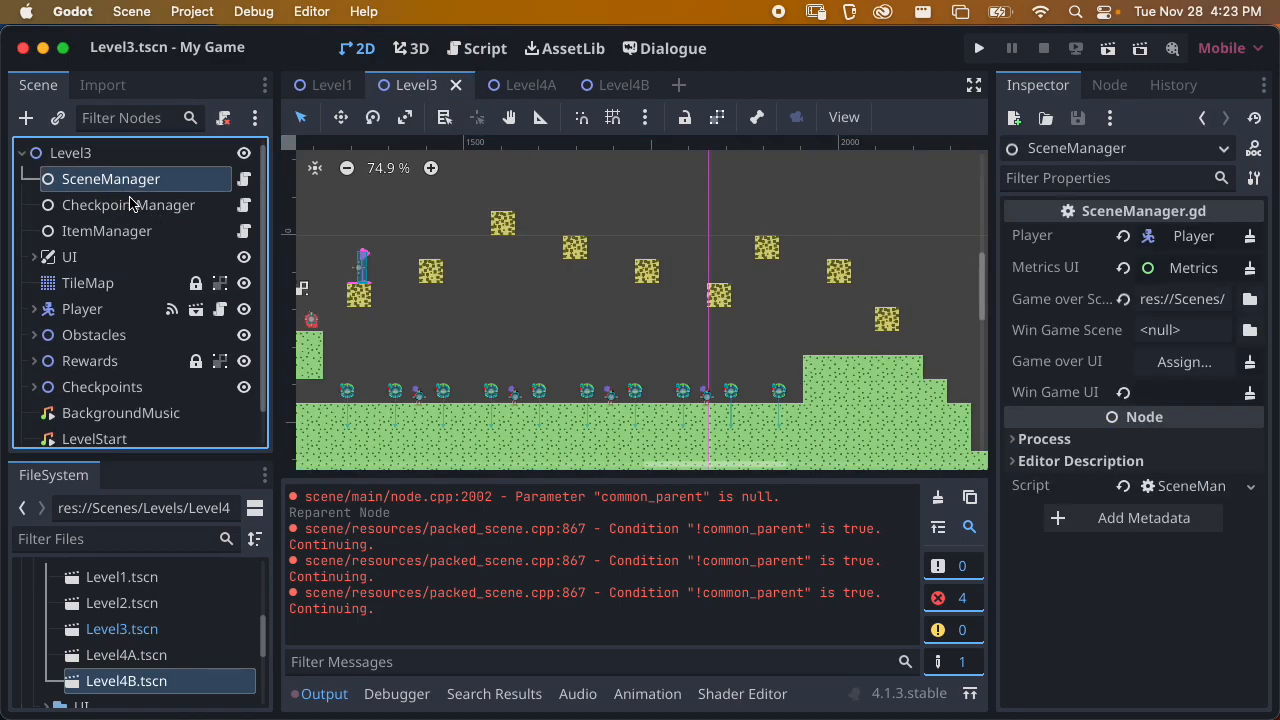
click(131, 207)
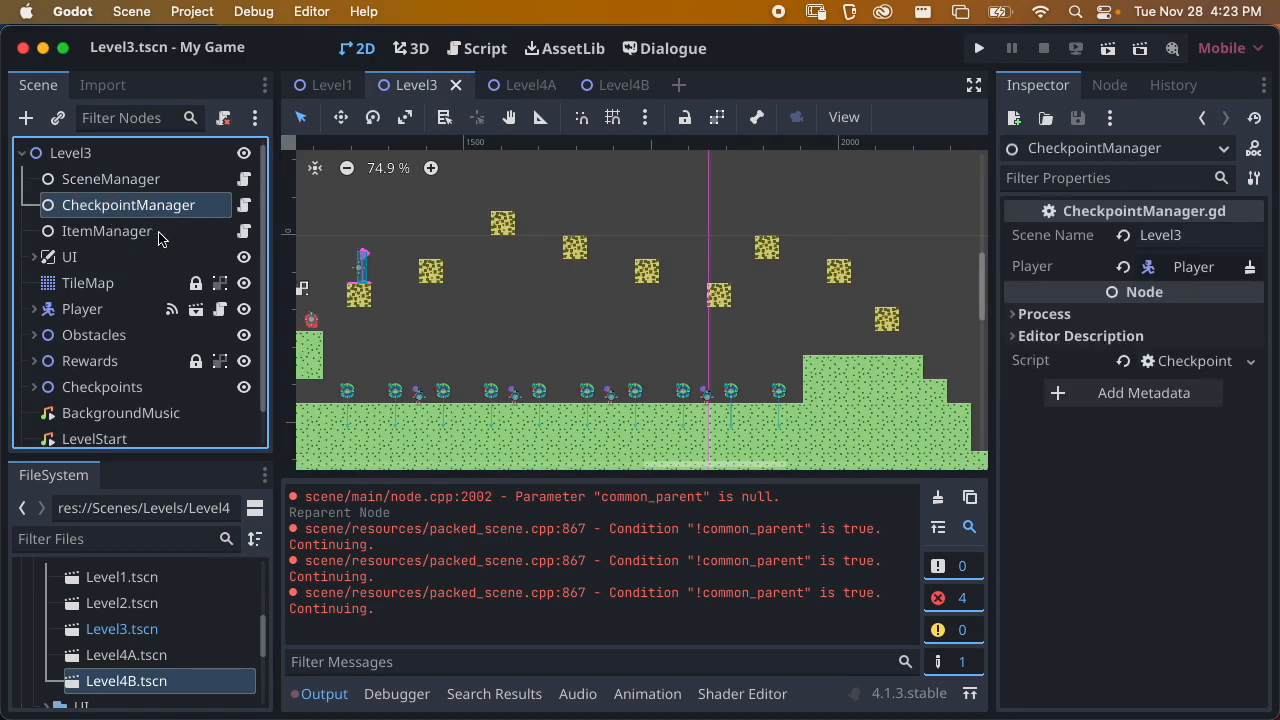
click(100, 182)
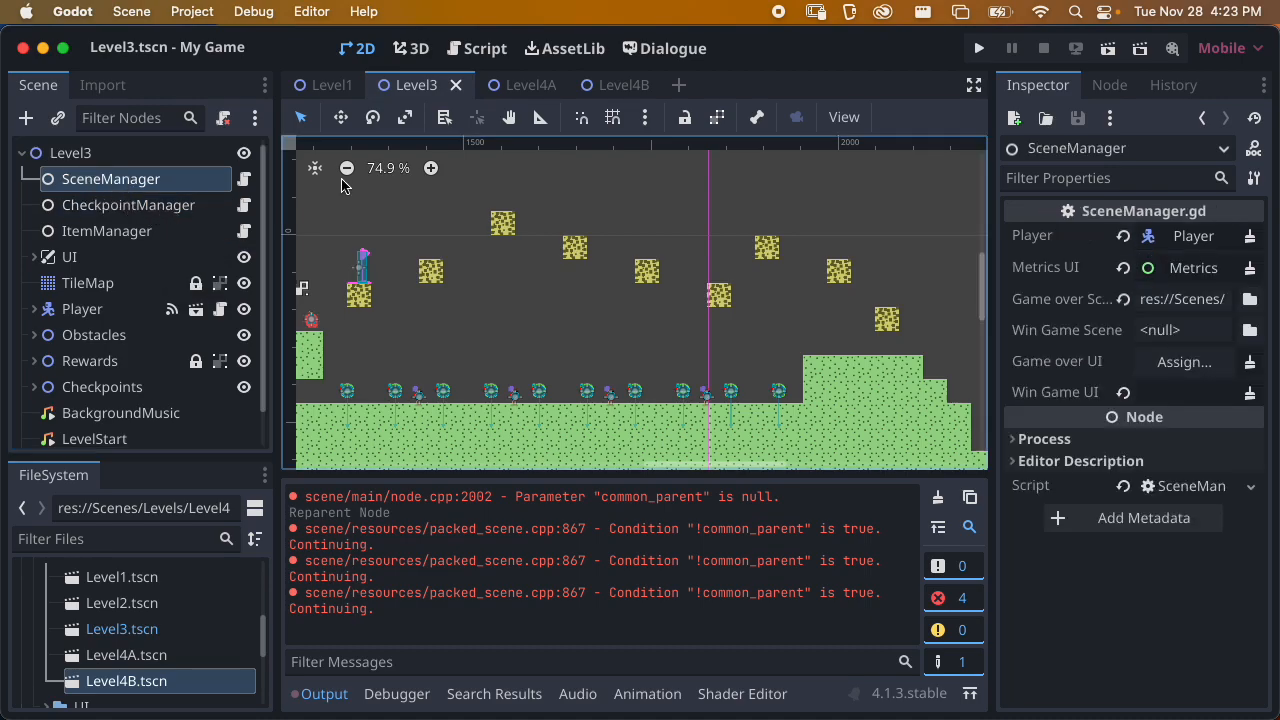
click(530, 85)
click(100, 155)
key(ctrl+v)
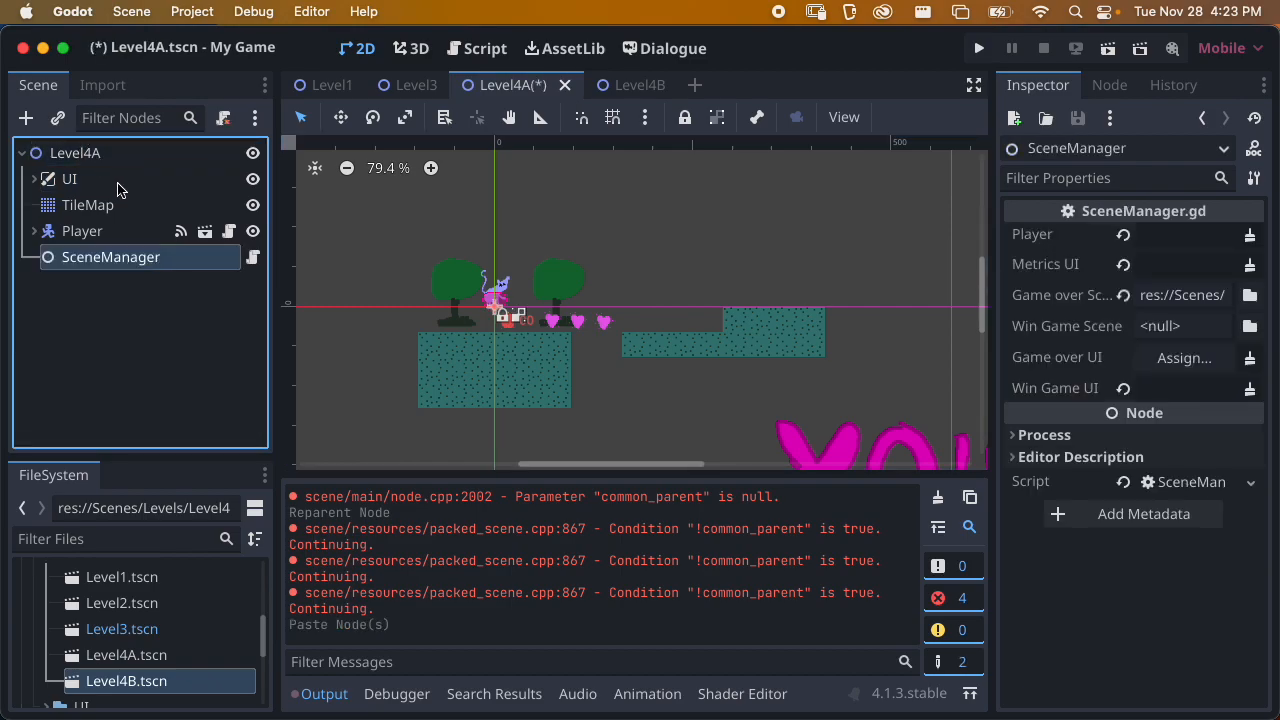
drag(100, 257, 100, 168)
key(ctrl+s)
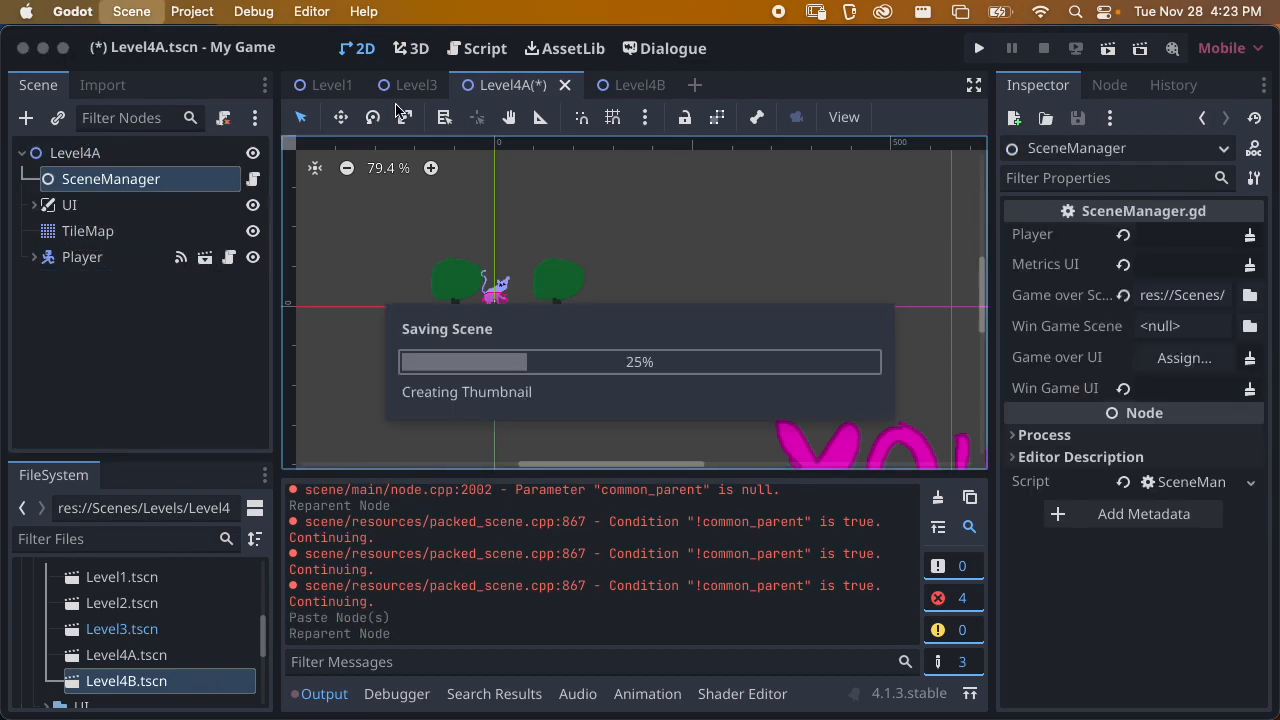
Copy Level3's CheckpointManager node into Level4A, place it directly below SceneManager, and save
click(403, 85)
click(127, 205)
click(490, 88)
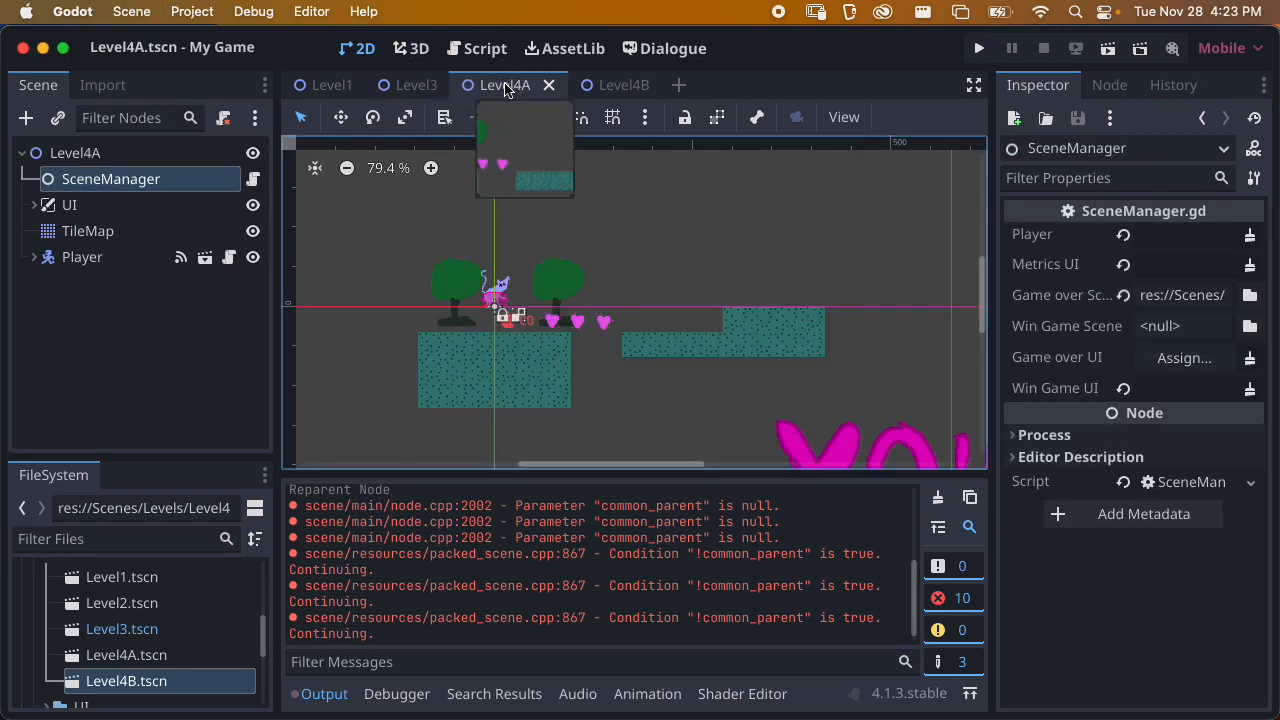
key(ctrl+v)
drag(99, 288, 110, 194)
key(ctrl+s)
Copy Level3's ItemManager node into Level4A, place it under the root directly below CheckpointManager, and save
click(410, 85)
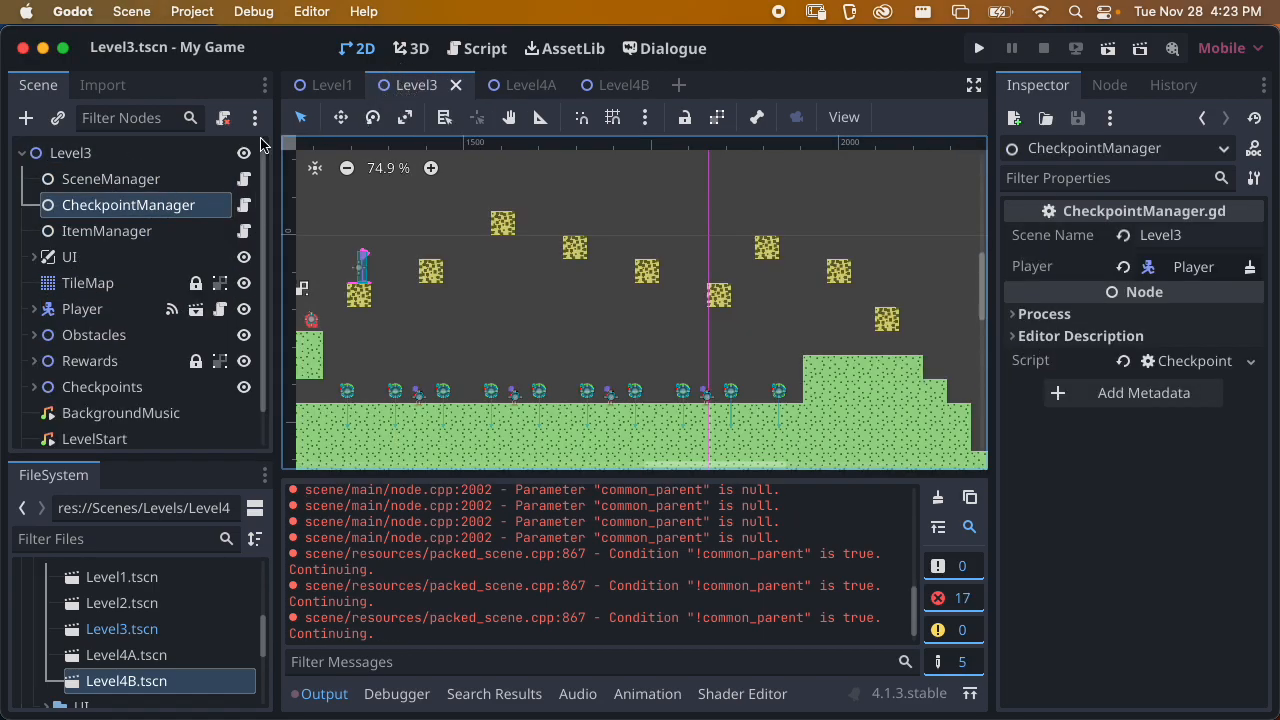
click(100, 231)
key(ctrl+c)
click(530, 85)
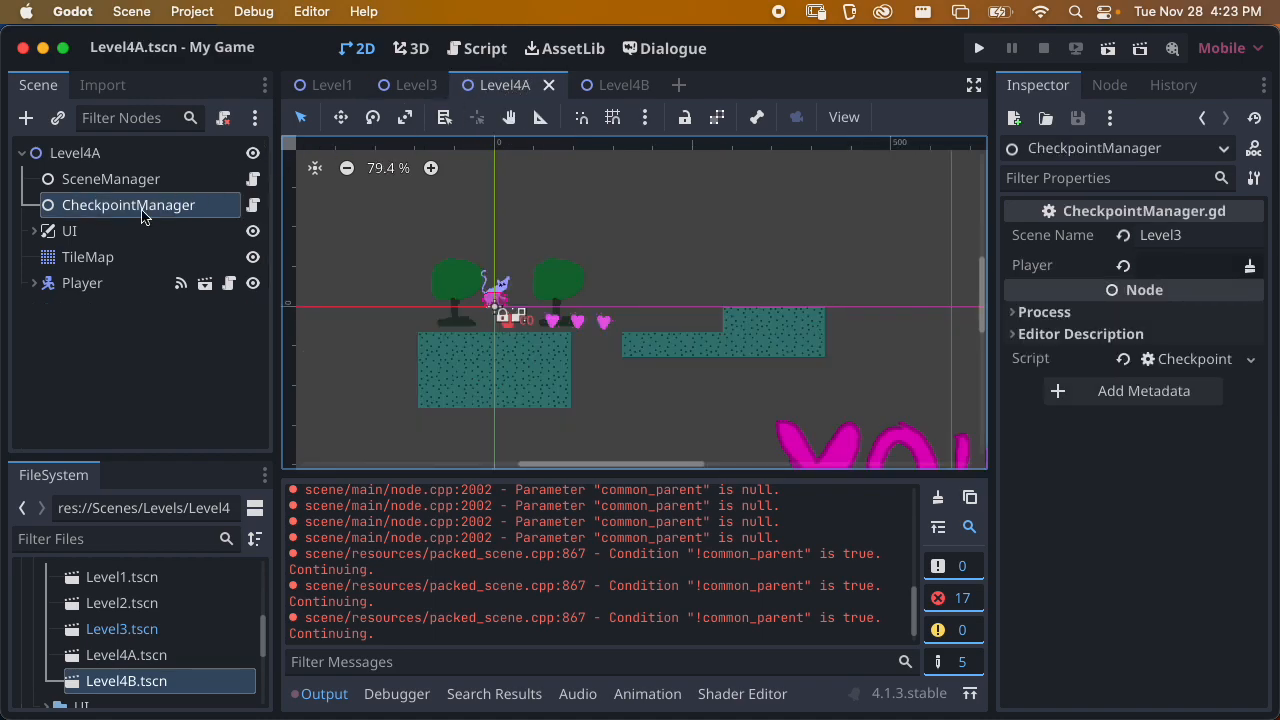
key(ctrl+v)
drag(105, 231, 95, 155)
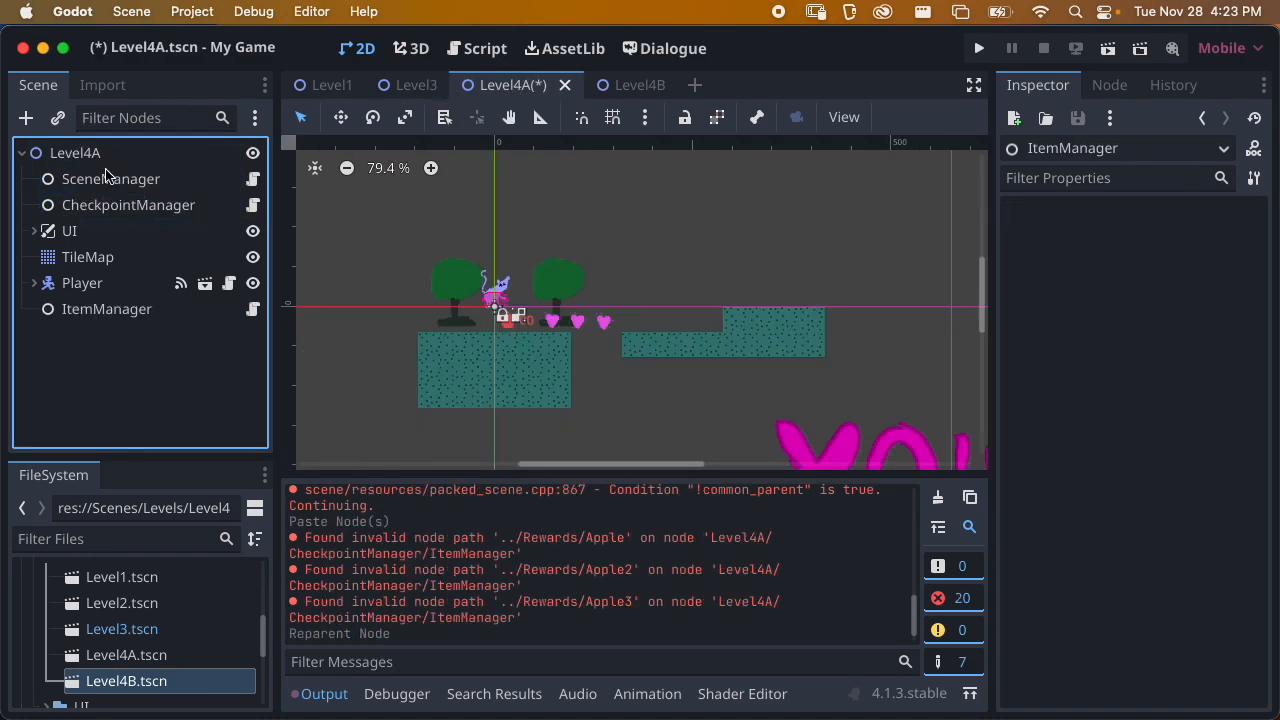
drag(94, 312, 95, 219)
key(ctrl+s)
Assign the Player, Metrics and WinGame nodes to SceneManager's Player, Metrics UI and Win Game UI properties, and save Level4A
click(160, 188)
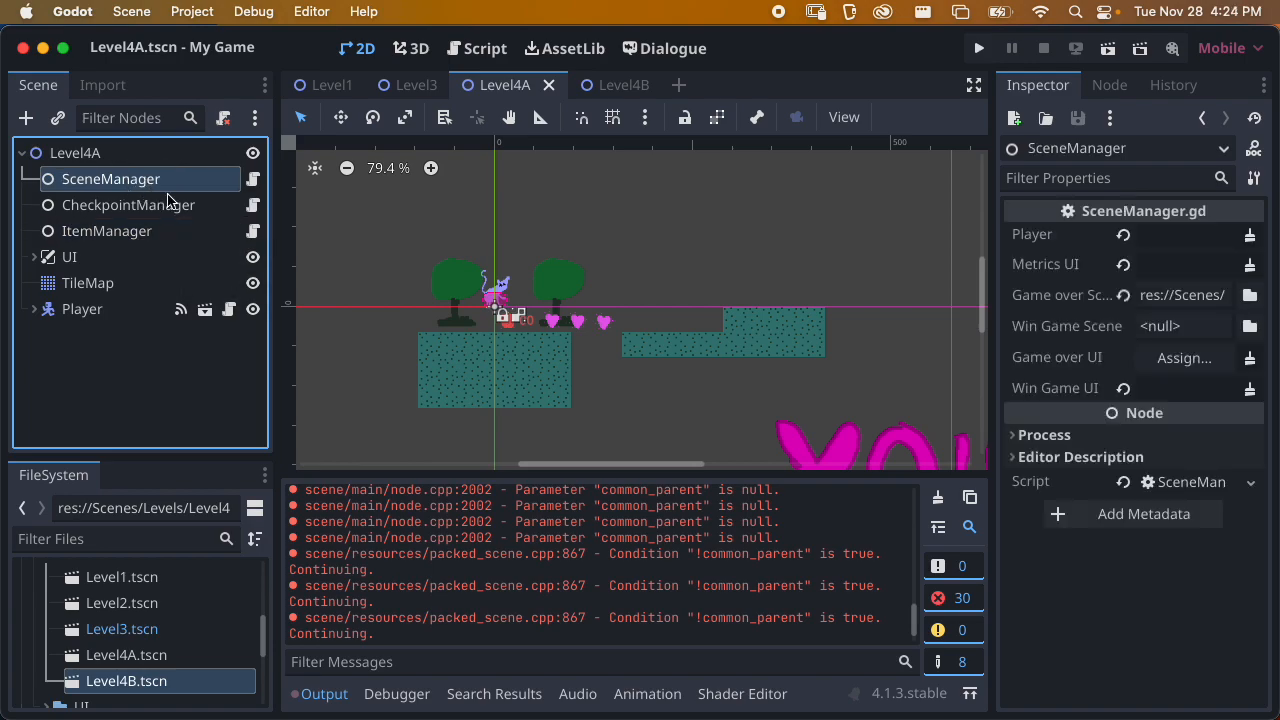
click(35, 258)
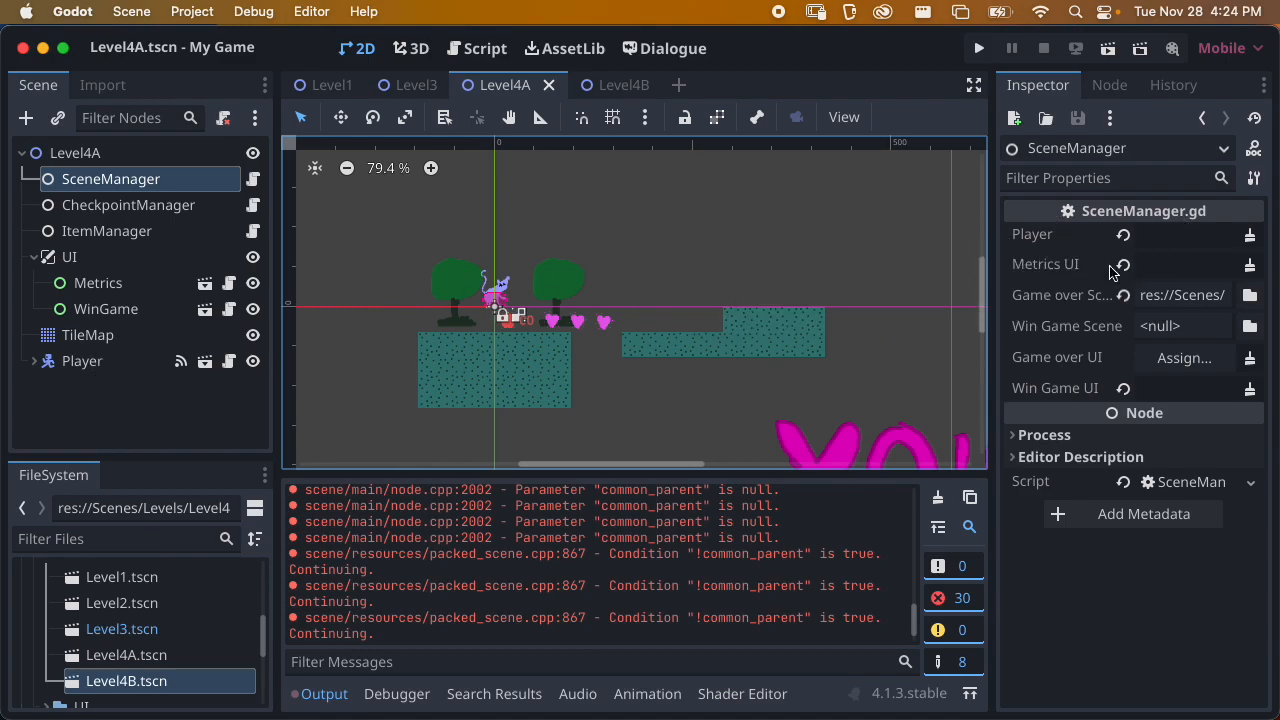
click(92, 400)
click(145, 182)
drag(88, 362, 1150, 236)
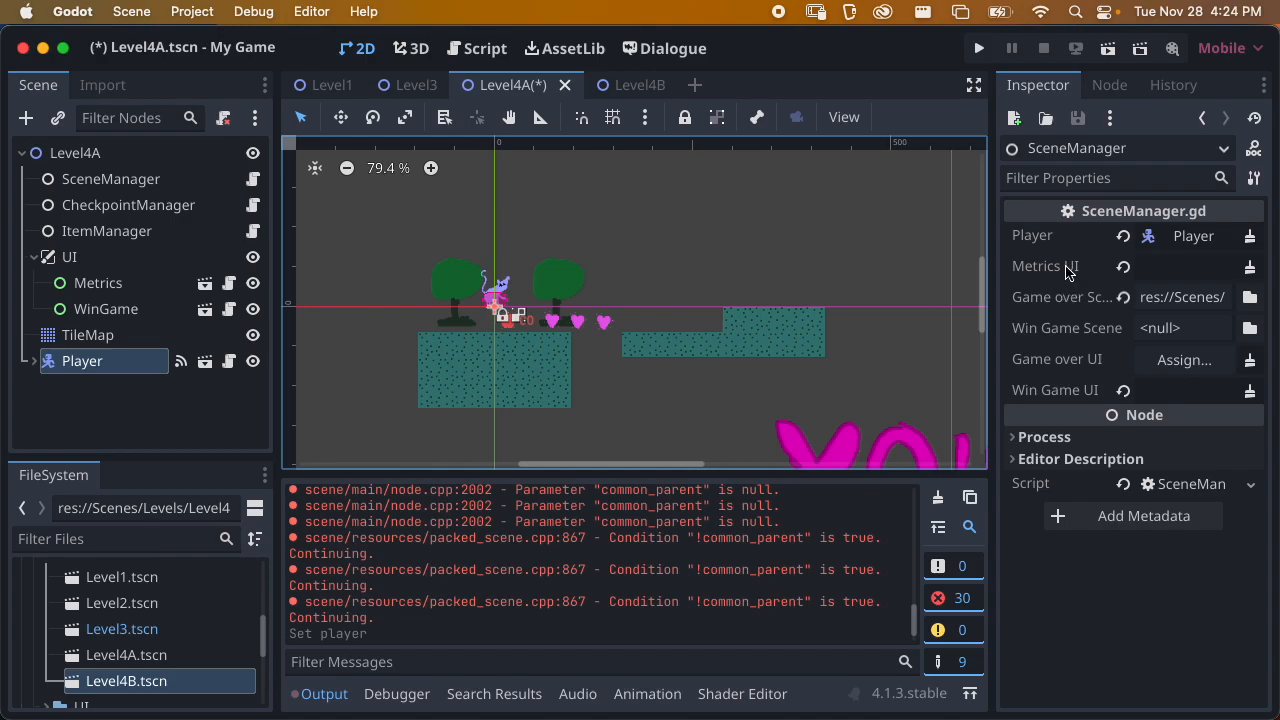
drag(96, 288, 1180, 268)
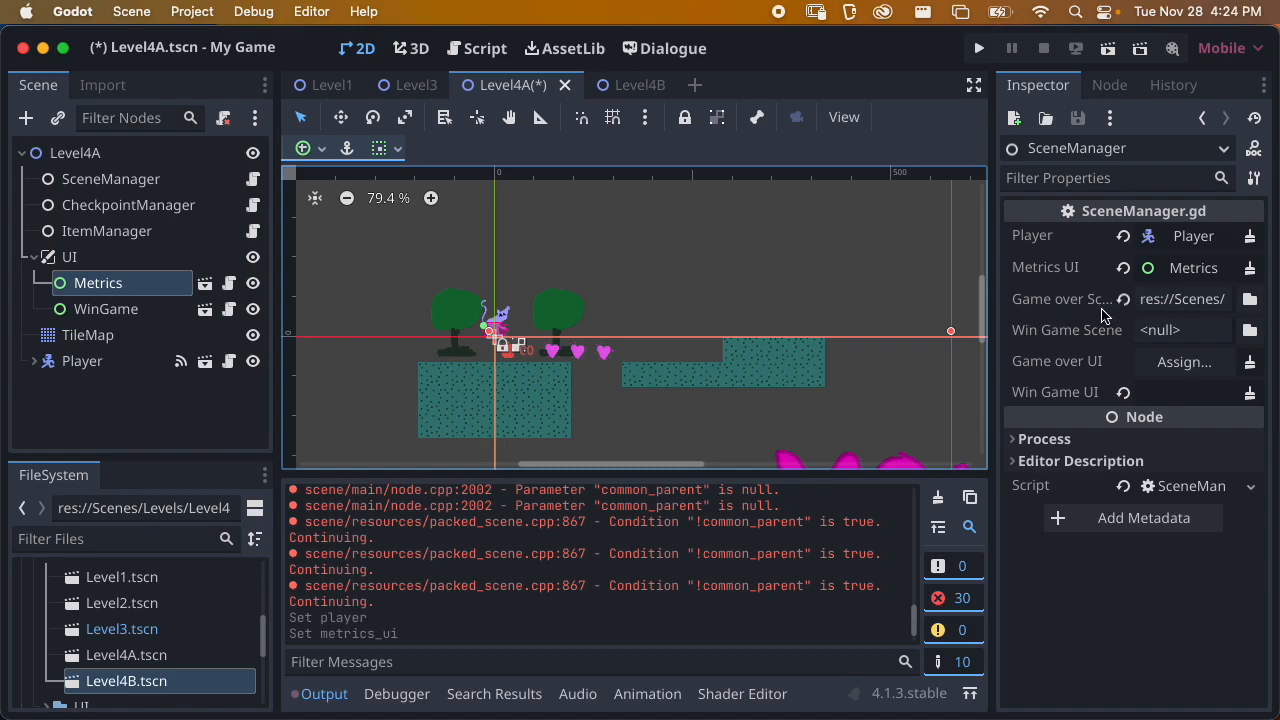
drag(100, 309, 1168, 393)
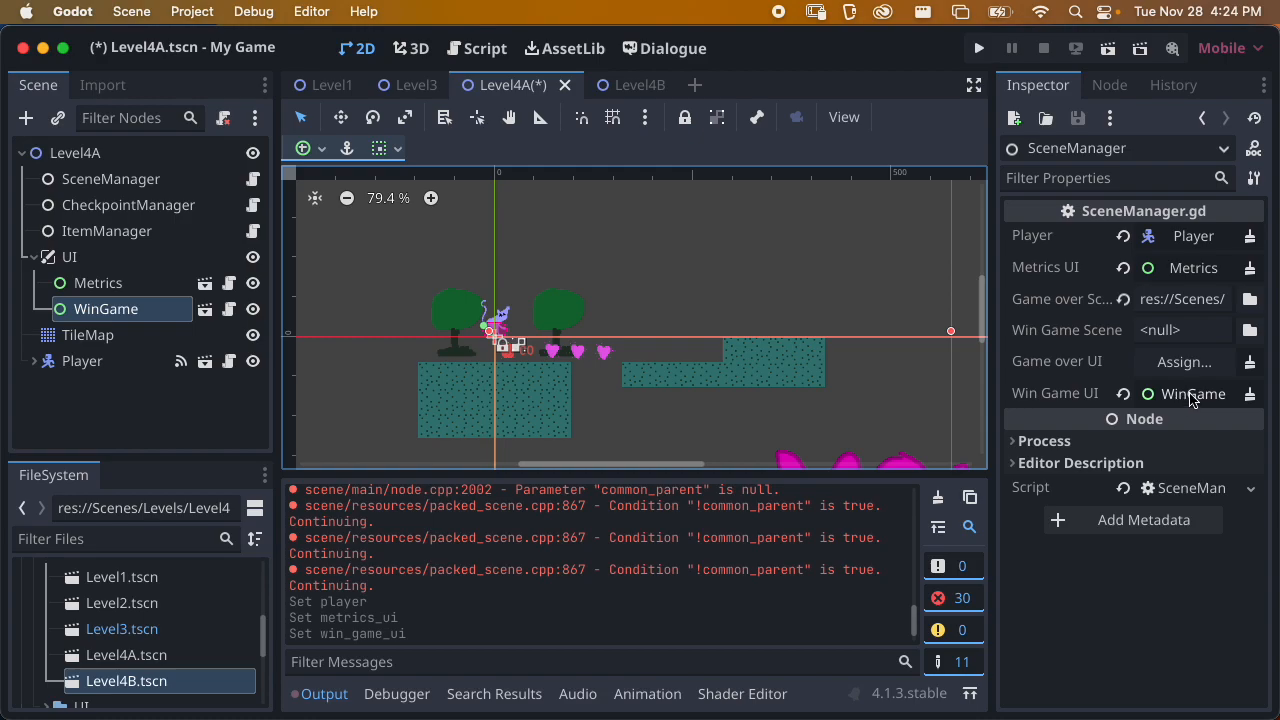
key(super+s)
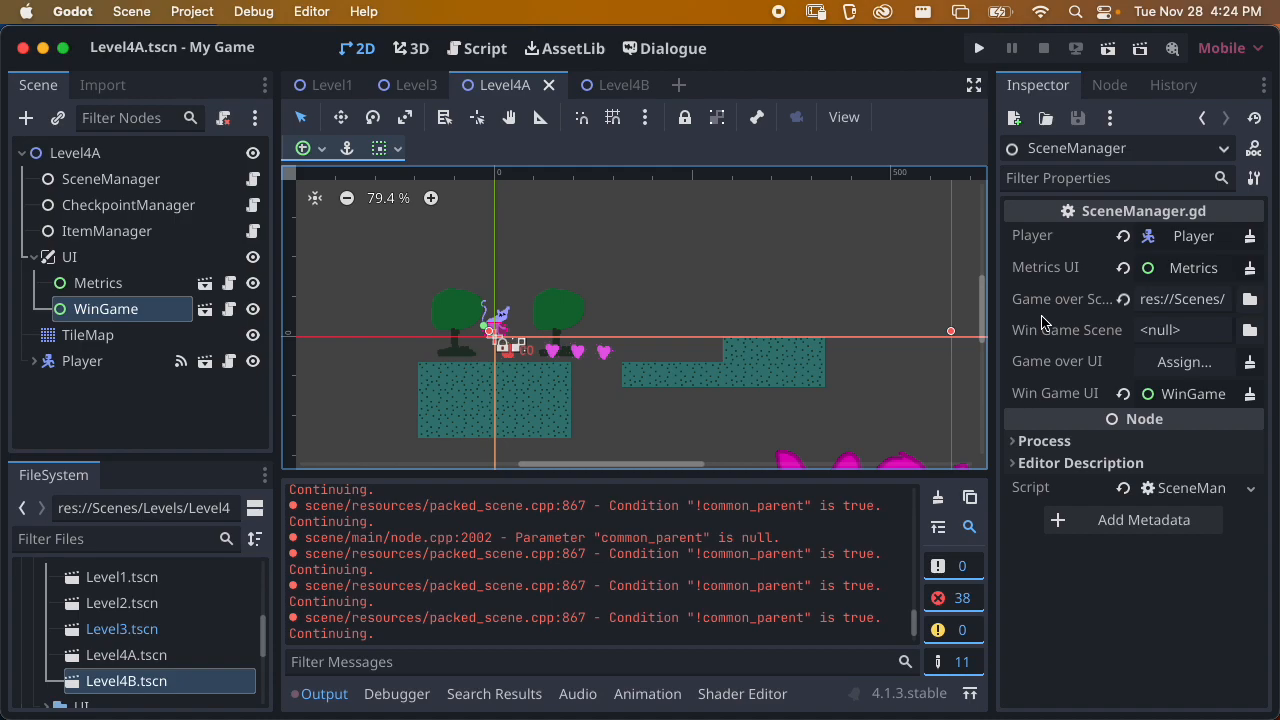
scroll(786, 329, down, 3)
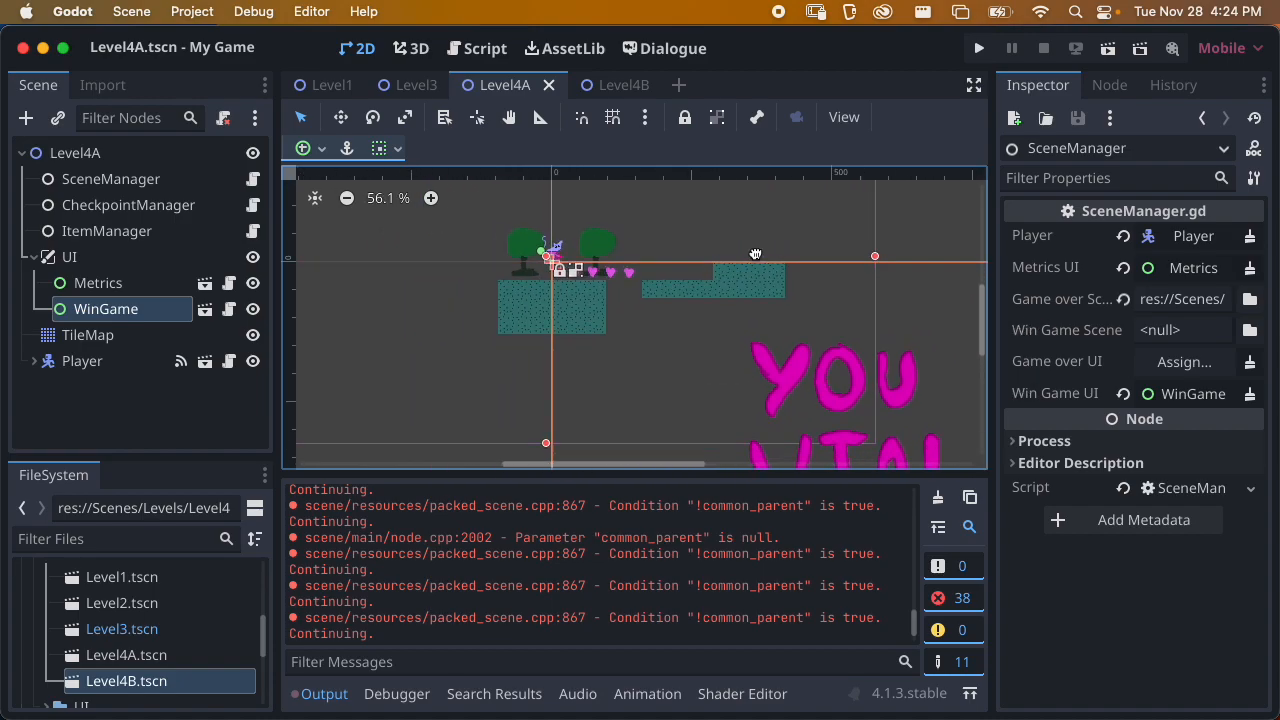
scroll(733, 300, up, 1)
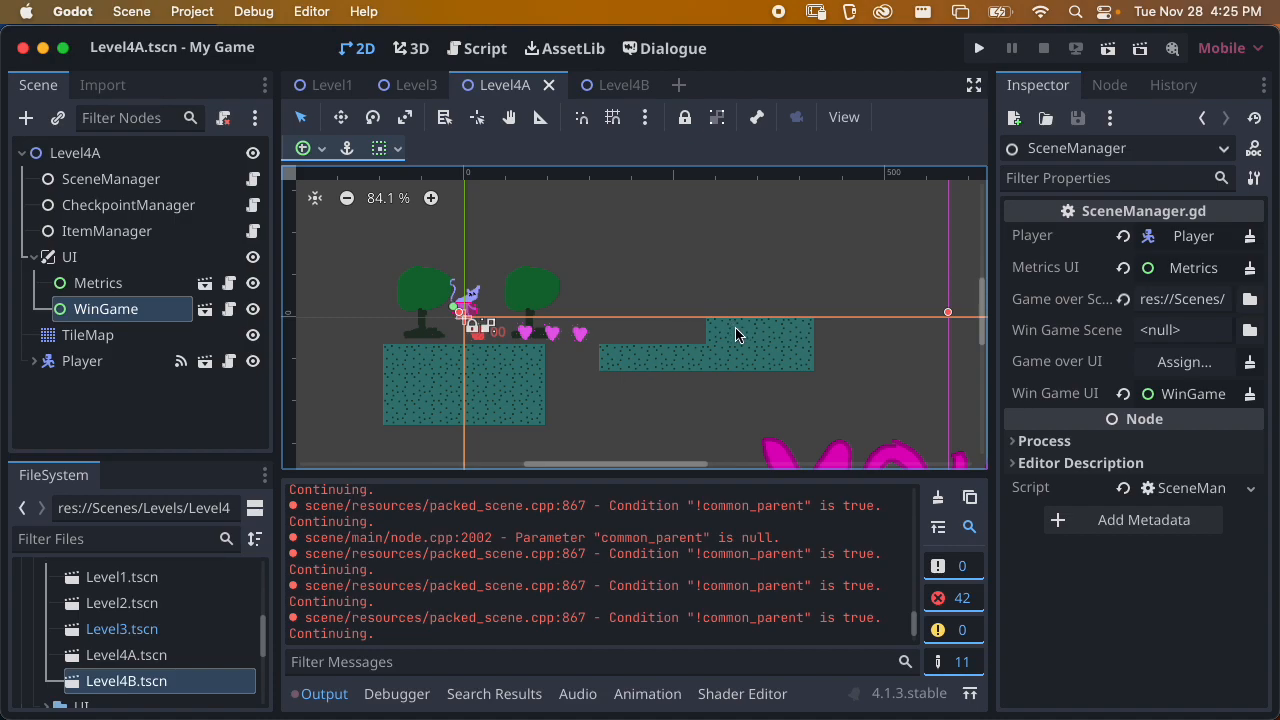
scroll(705, 317, down, 4)
middle_drag(699, 334, 686, 374)
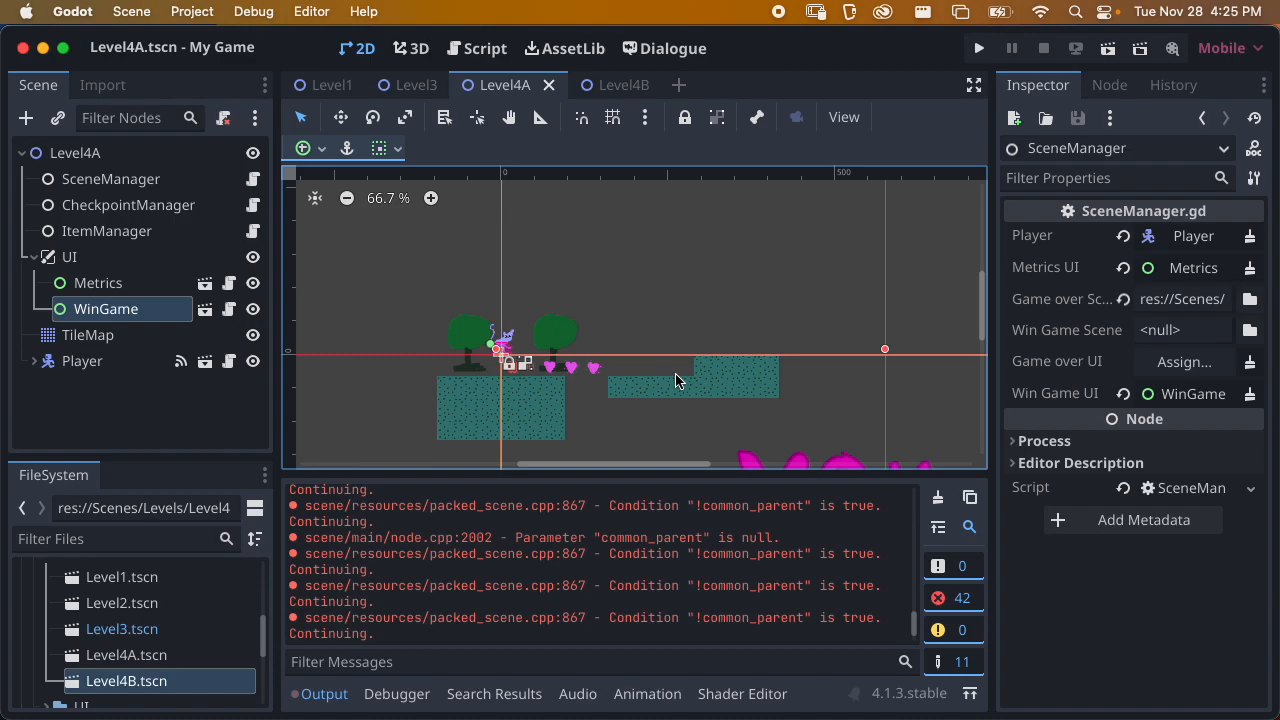
scroll(668, 366, down, 1)
middle_drag(704, 376, 636, 370)
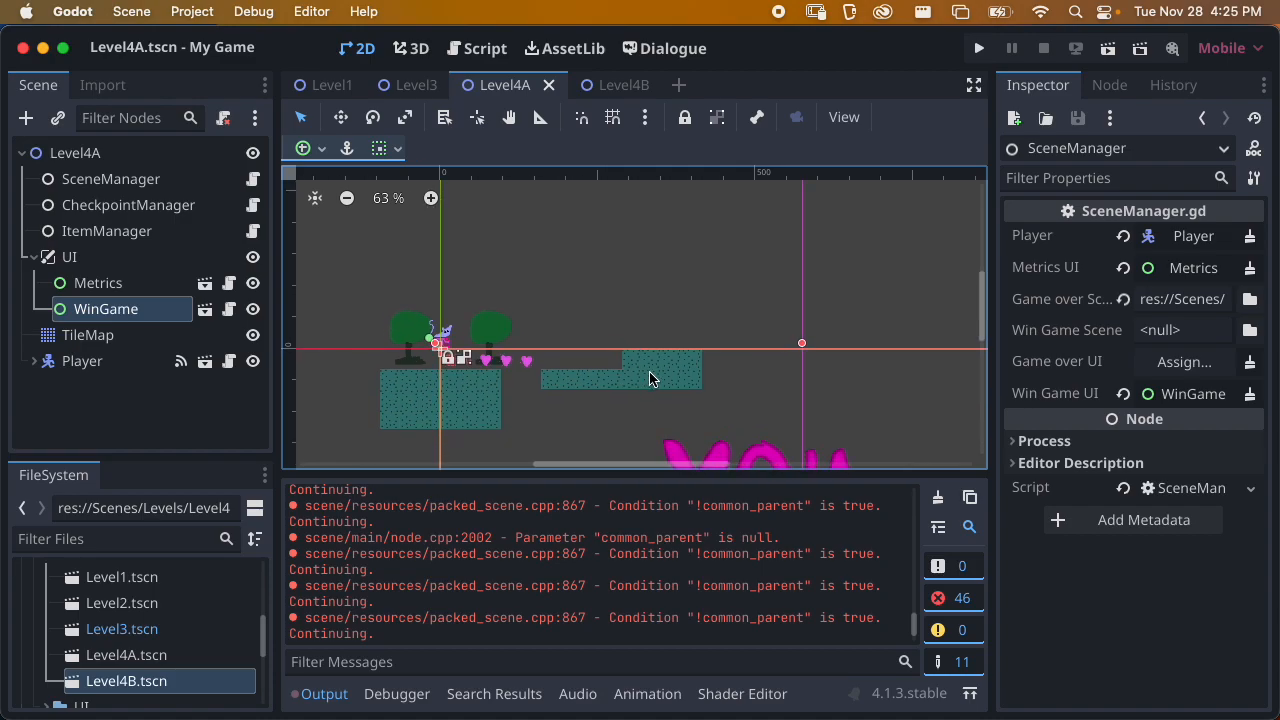
scroll(629, 363, left, 2)
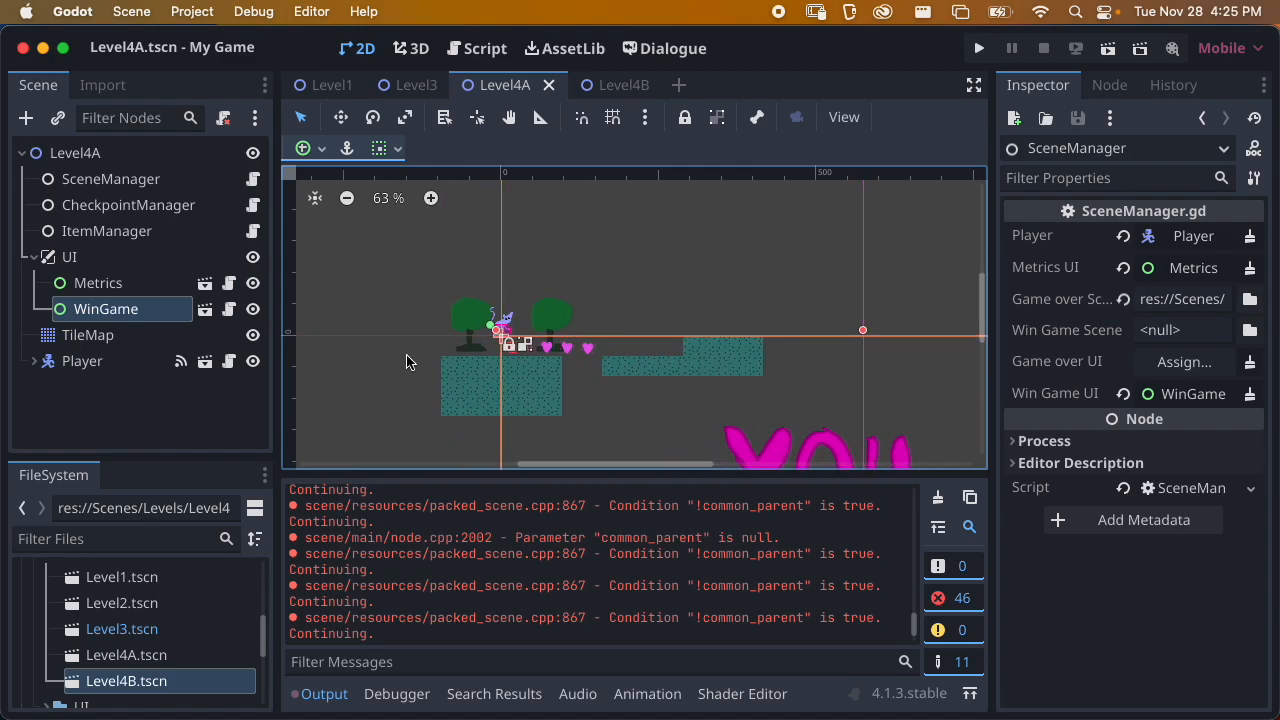
scroll(758, 382, up, 2)
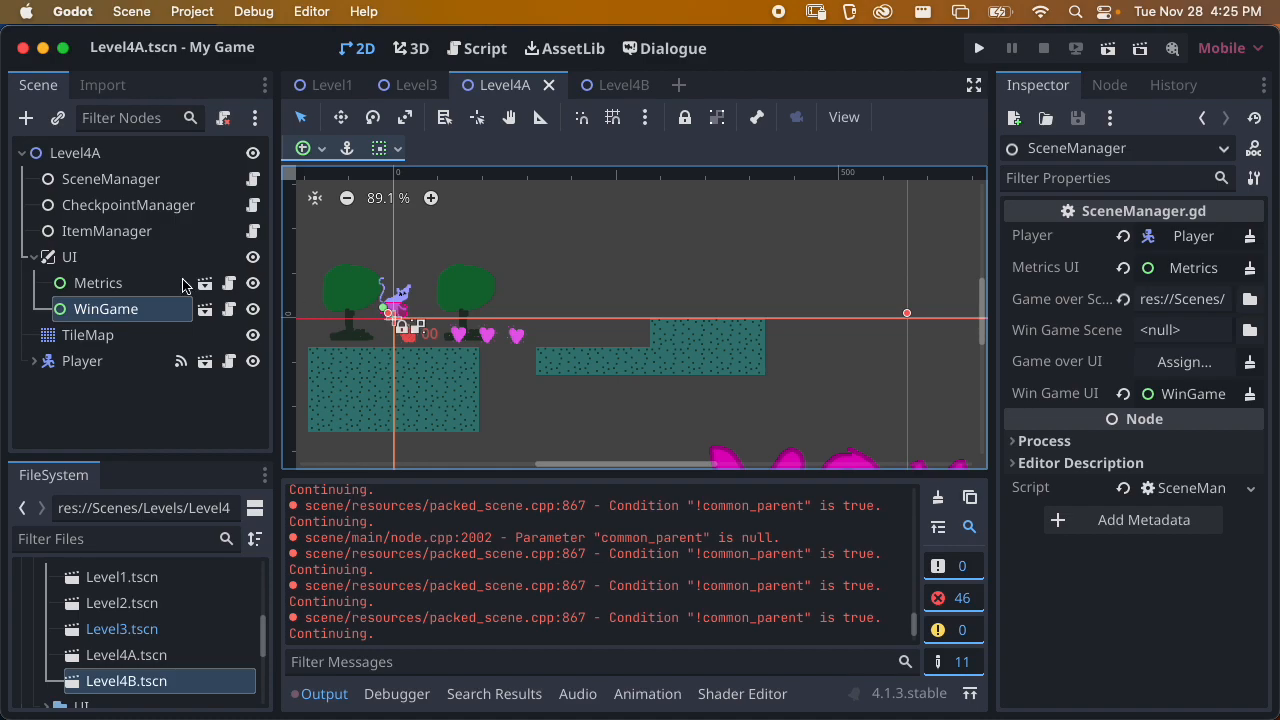
Instantiate the EndLevelUI scene under the Level4A root, place it on the raised platform at about (388, -20), and save
click(35, 257)
key(super+s)
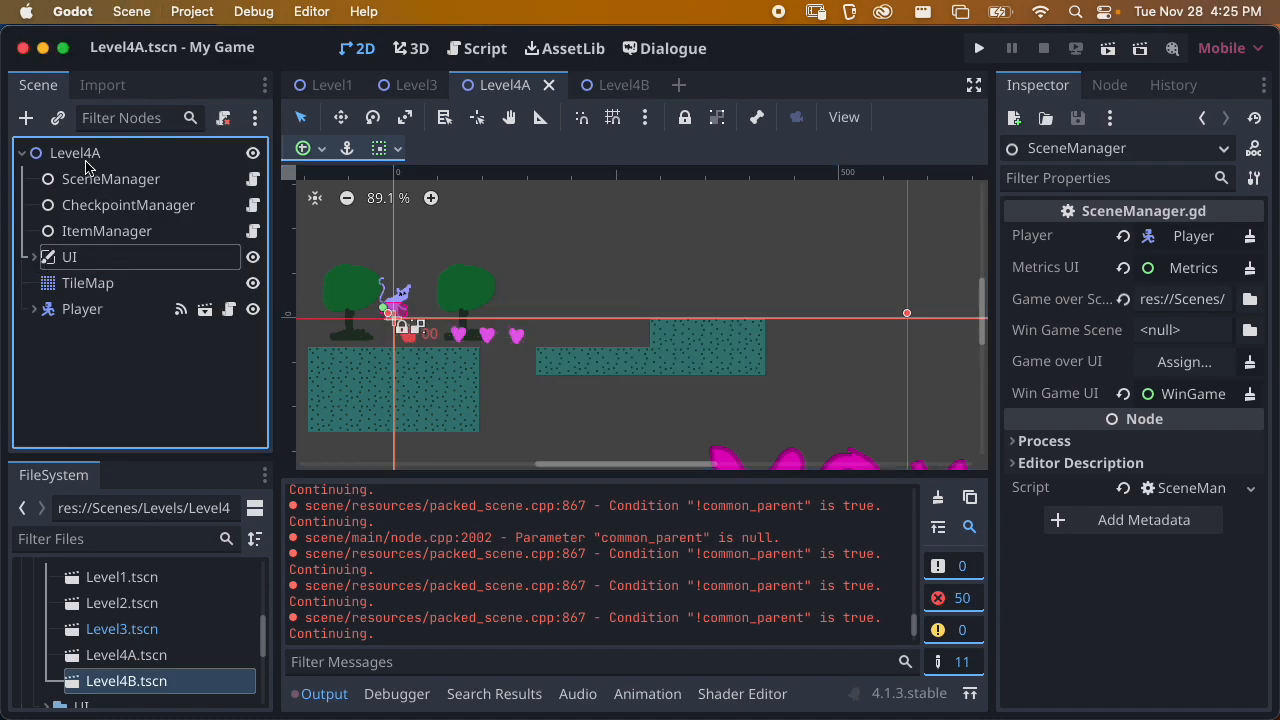
click(86, 156)
click(57, 118)
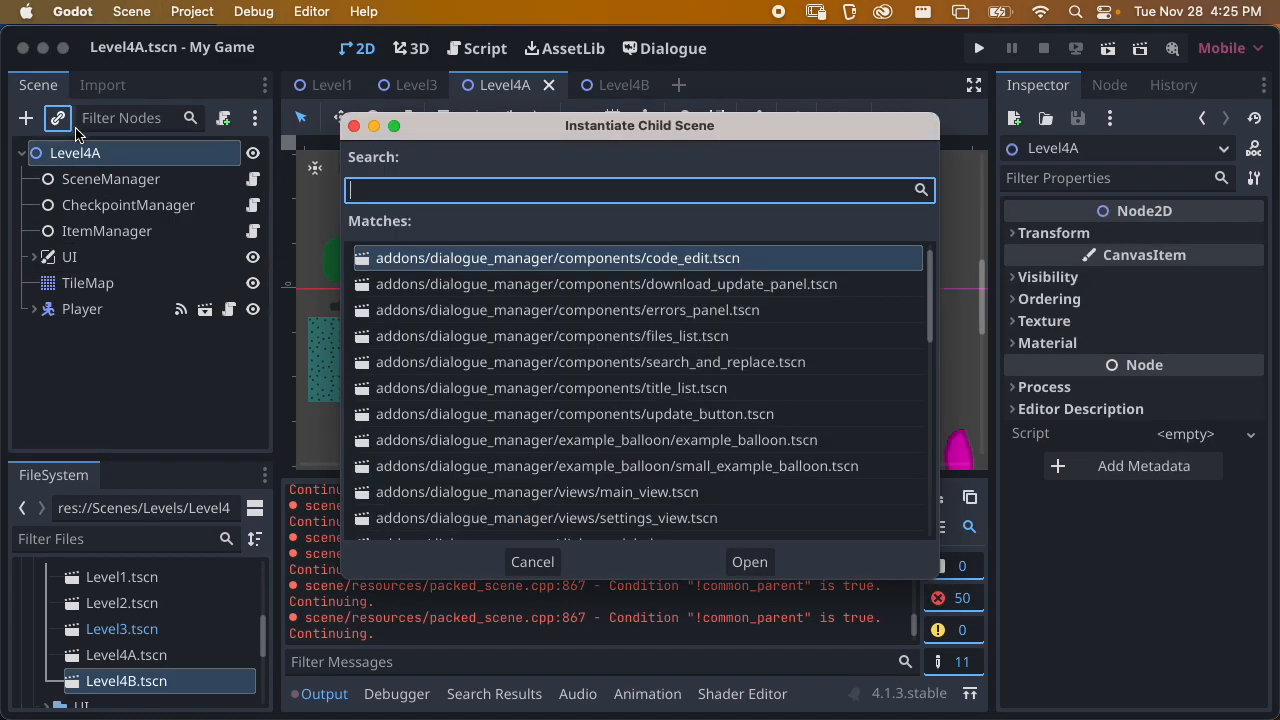
text(end)
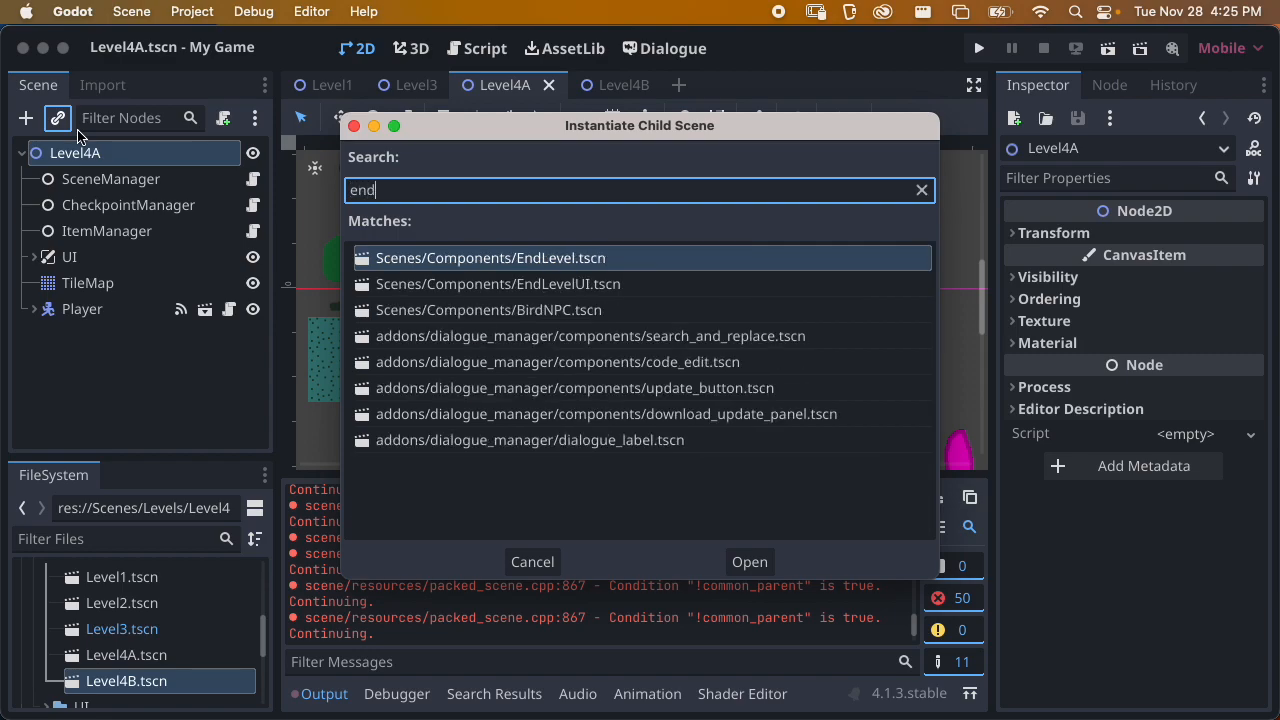
key(Down)
key(Return)
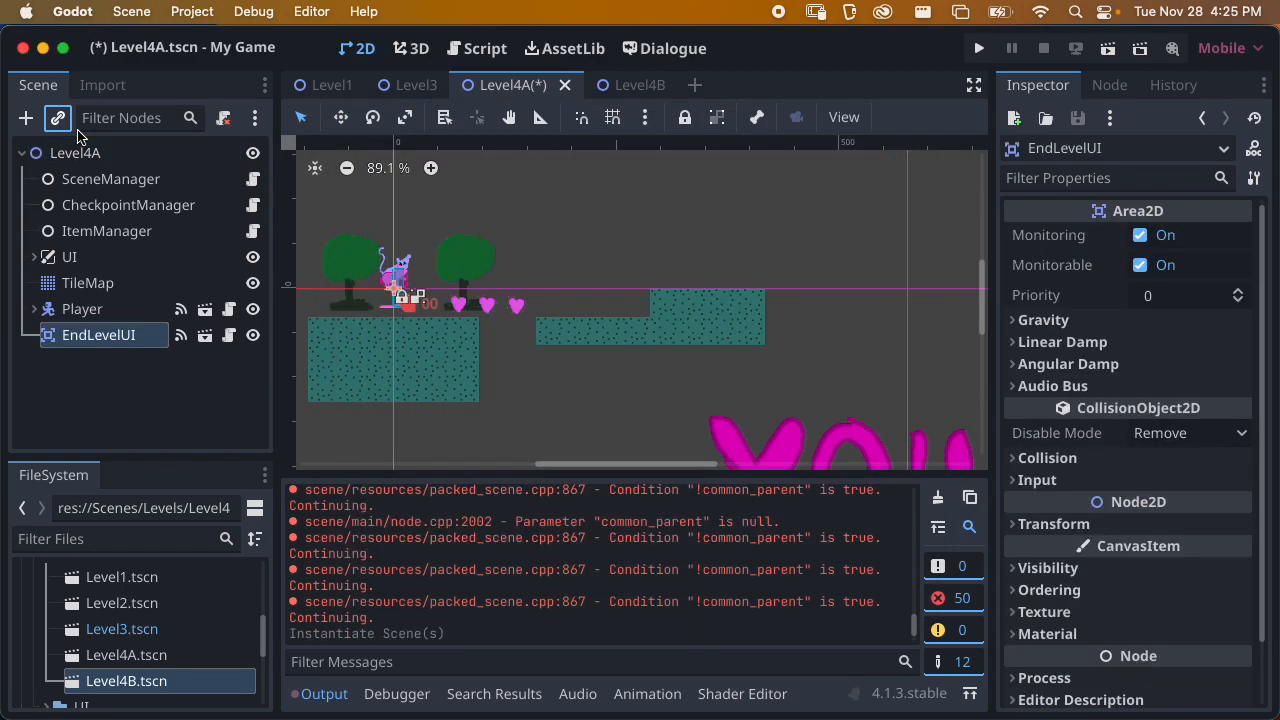
drag(392, 294, 737, 276)
key(ctrl+s)
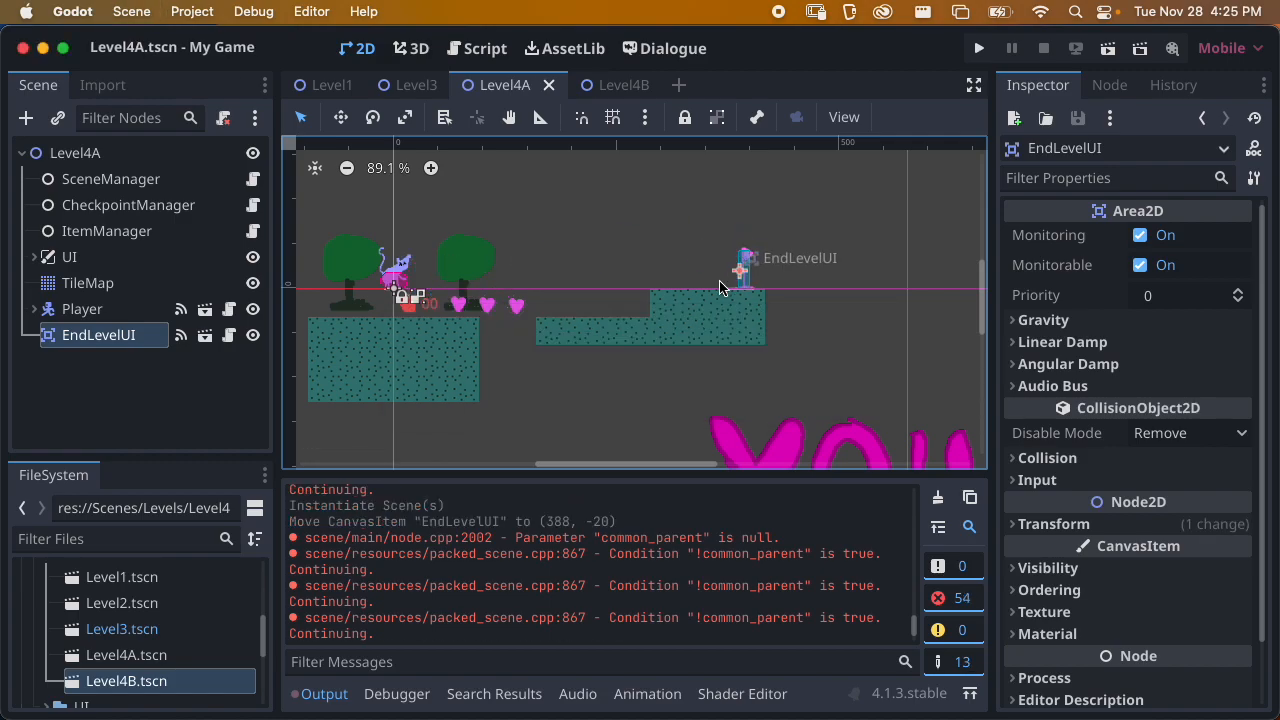
Connect EndLevelUI's on_activate signal to SceneManager's existing _on_win_game method and save Level4A
click(1112, 88)
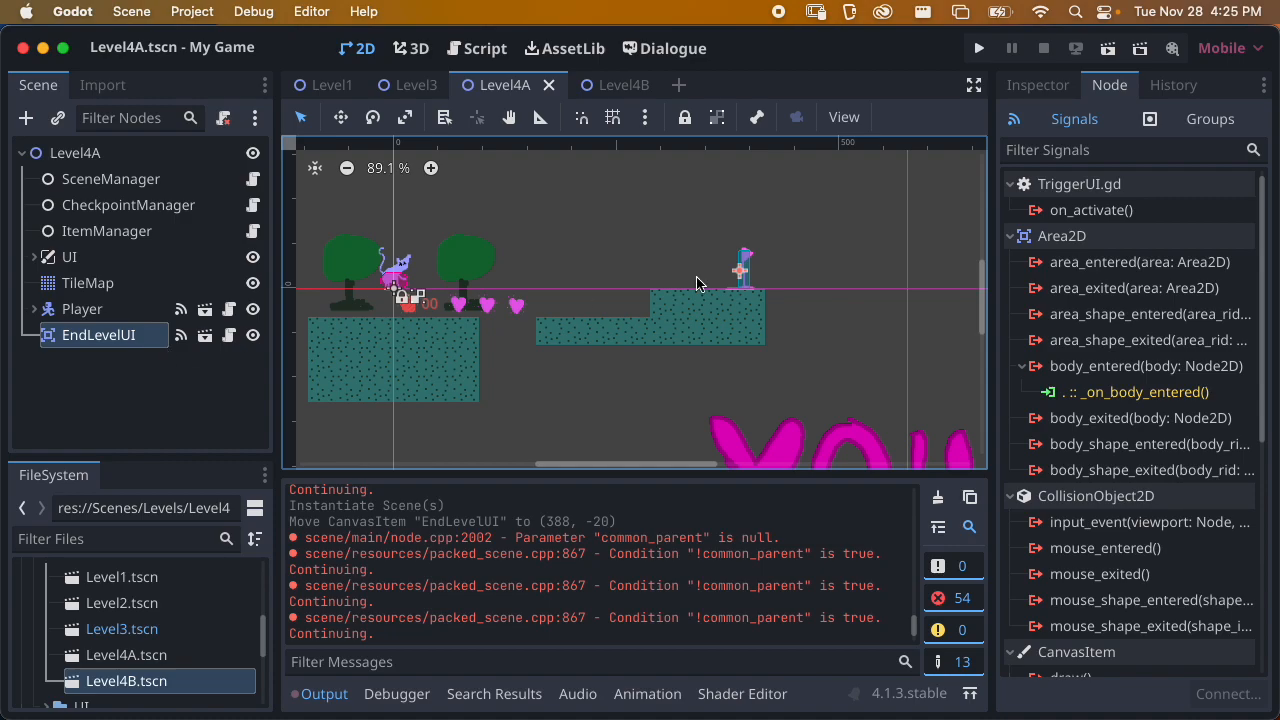
double_click(1082, 212)
click(568, 262)
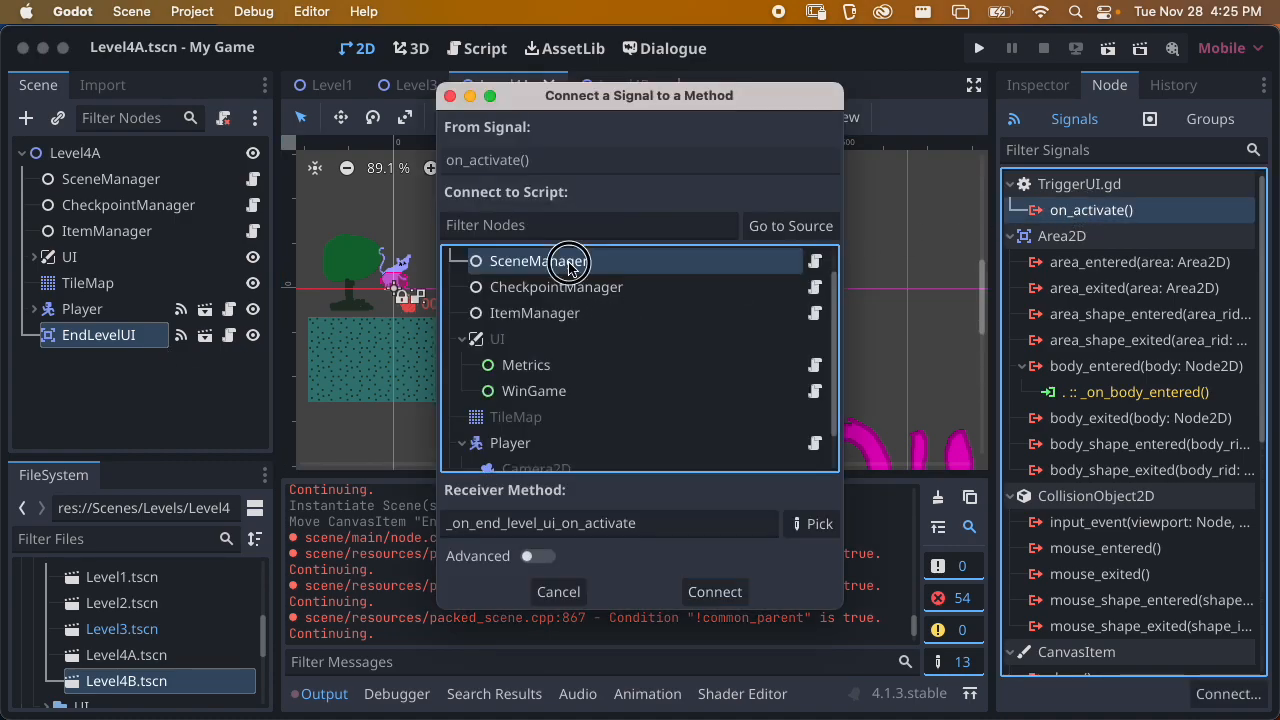
click(812, 523)
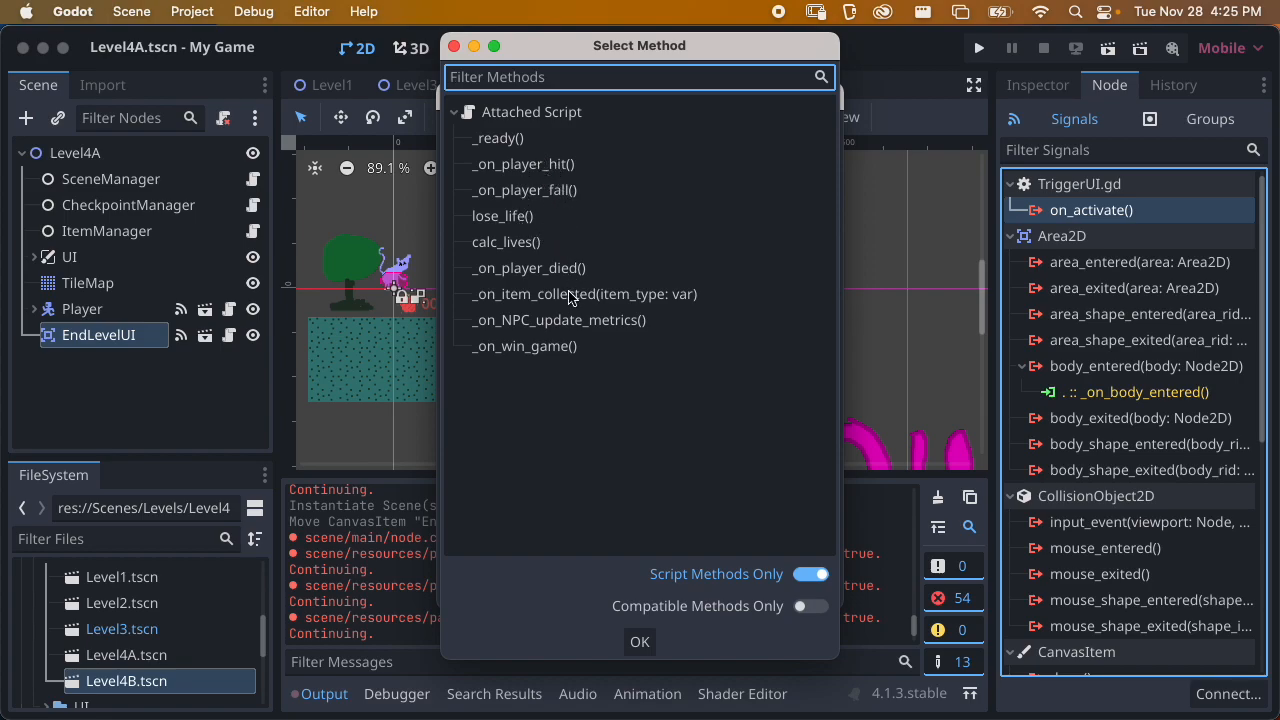
click(512, 348)
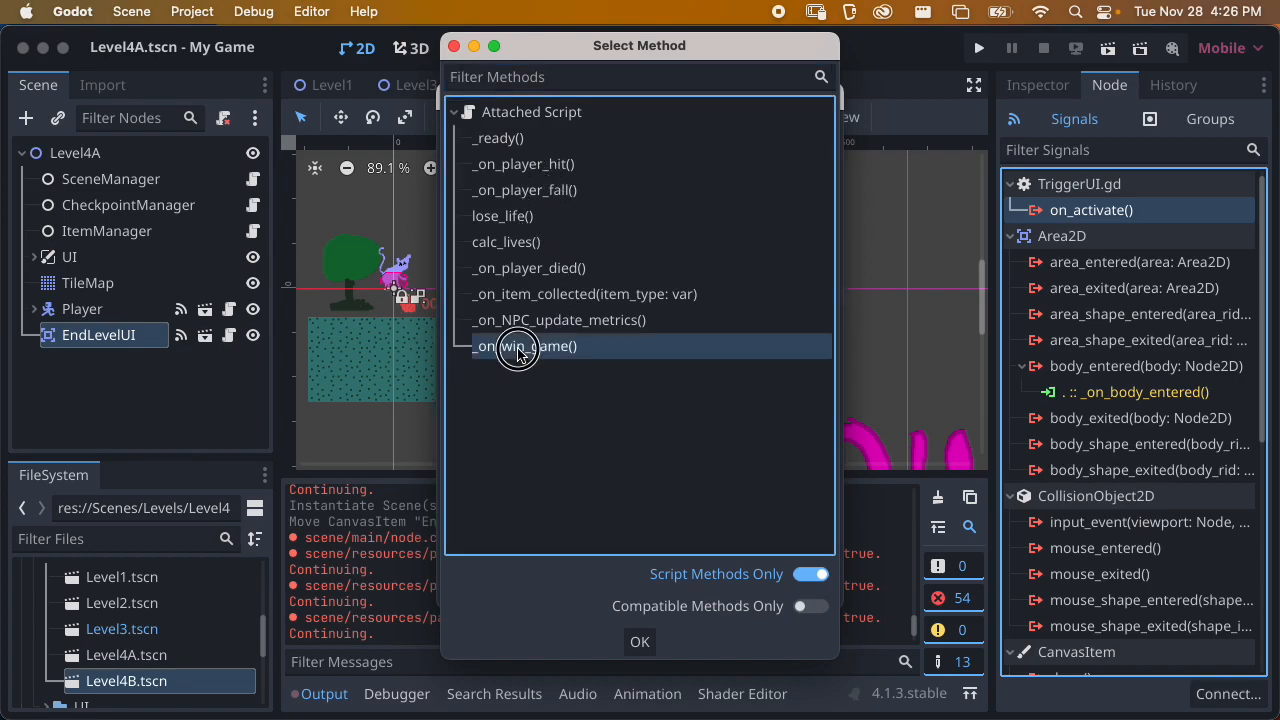
click(640, 642)
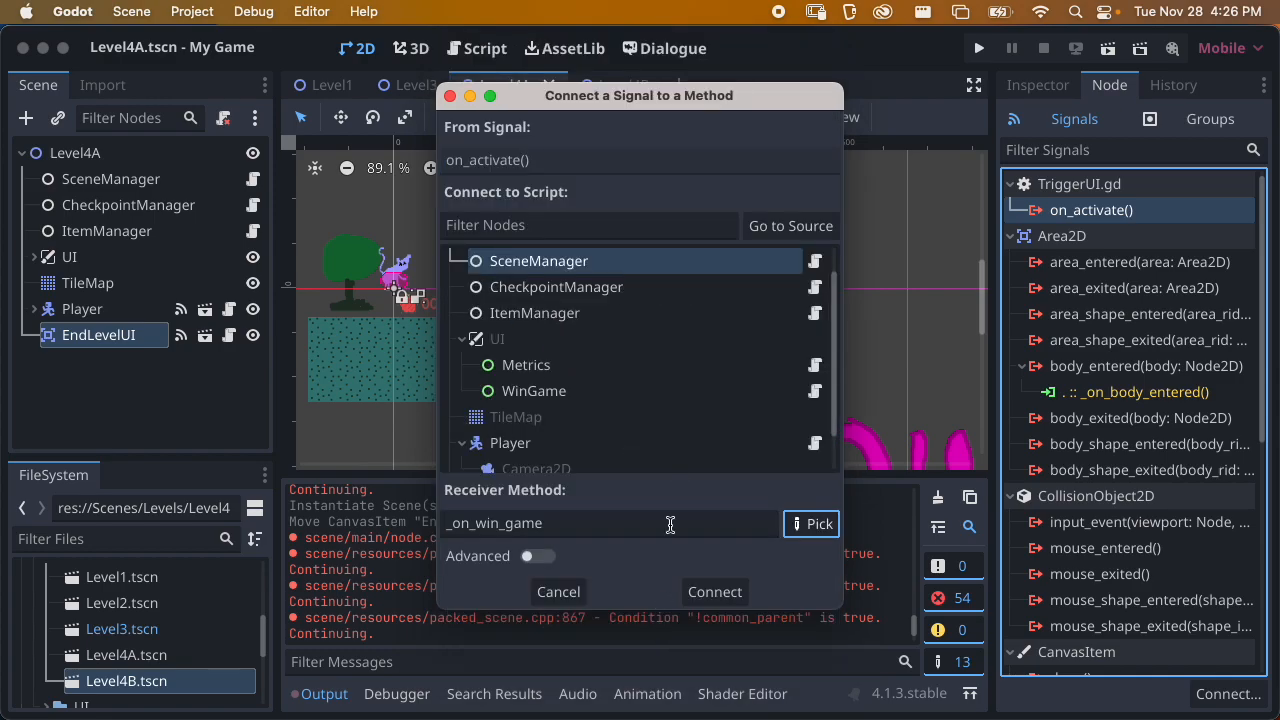
scroll(690, 410, down, 1)
scroll(692, 398, up, 3)
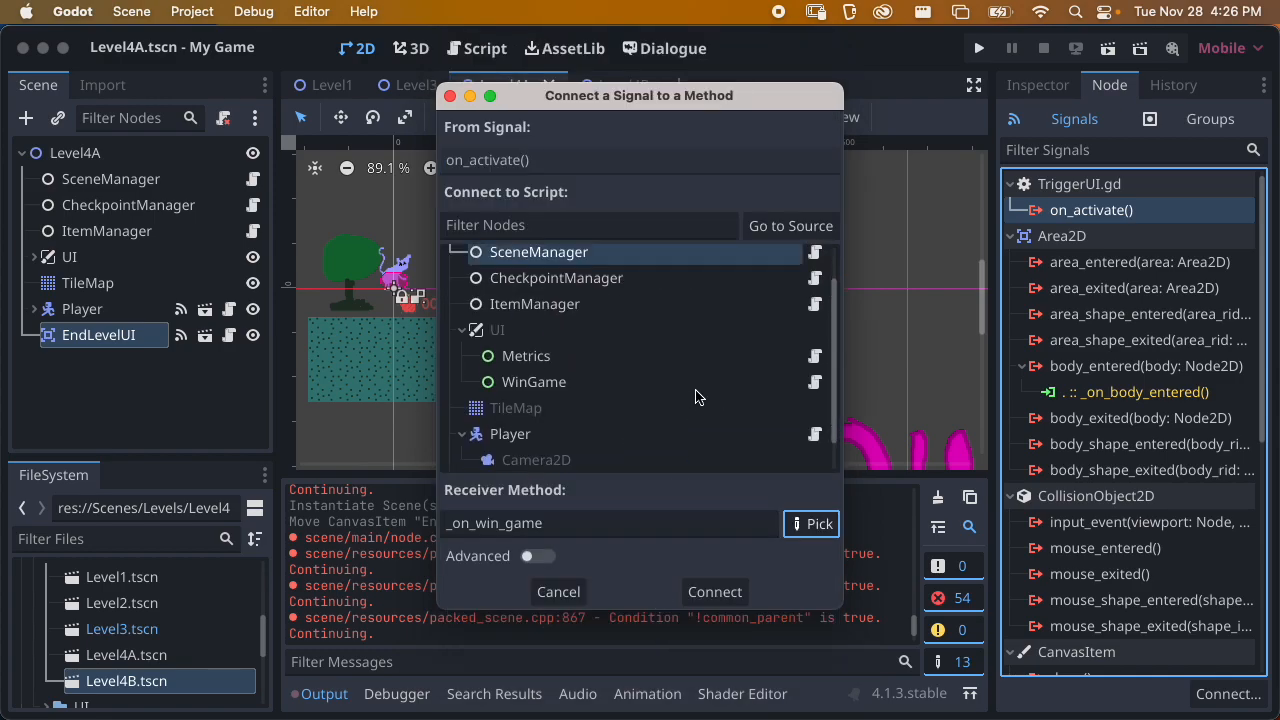
click(713, 591)
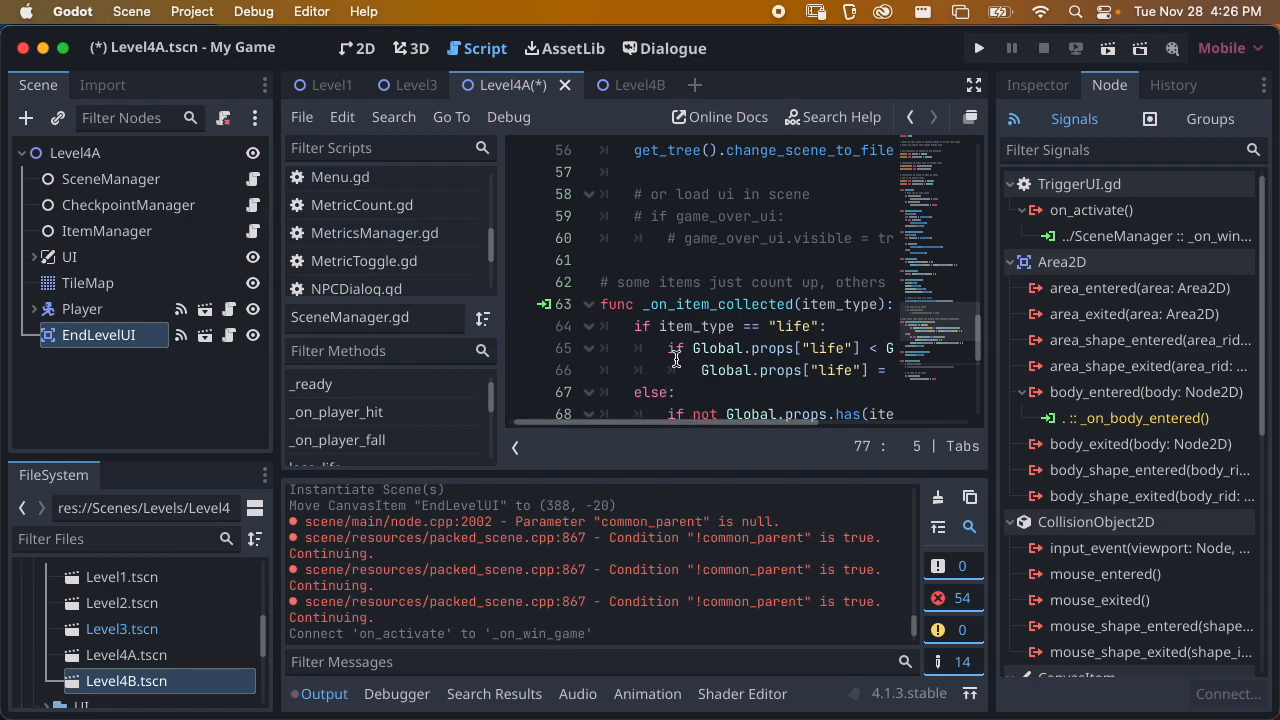
key(super+s)
Review the _on_win_game function in SceneManager.gd, collapsing the script list for more room
click(674, 326)
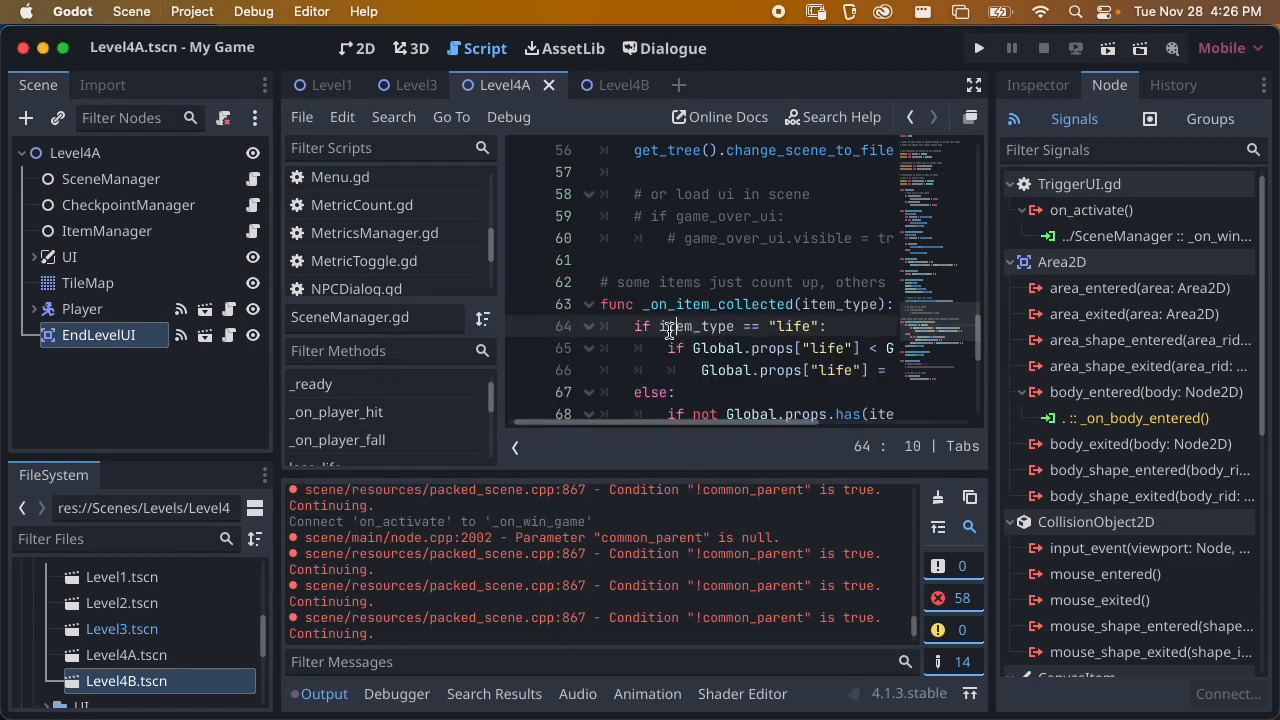
scroll(702, 309, down, 2)
scroll(702, 309, down, 3)
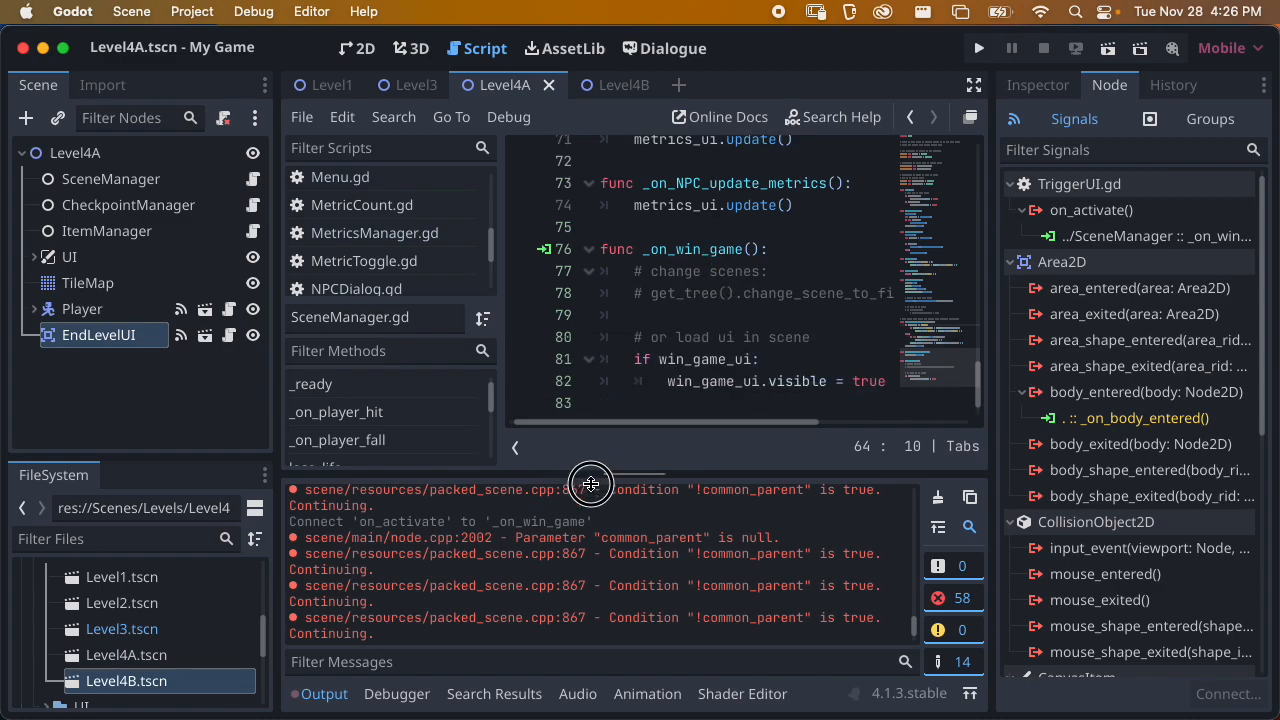
scroll(749, 311, right, 3)
scroll(740, 310, left, 3)
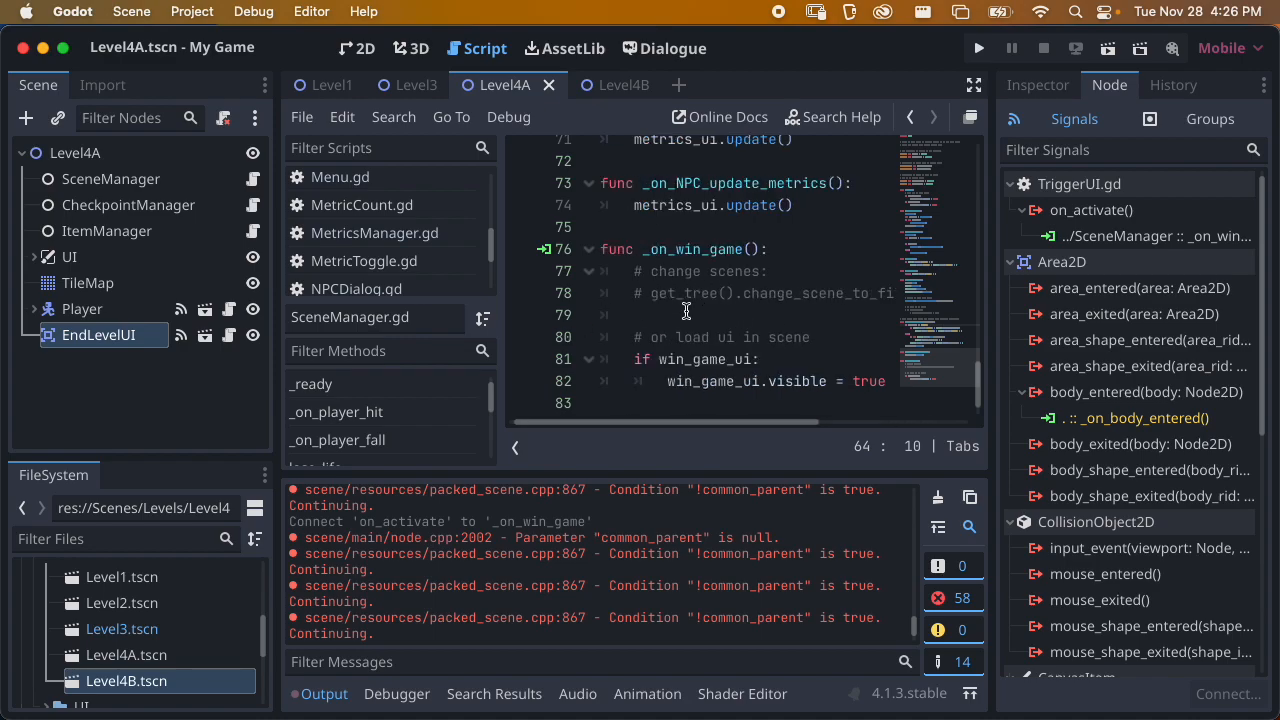
click(515, 447)
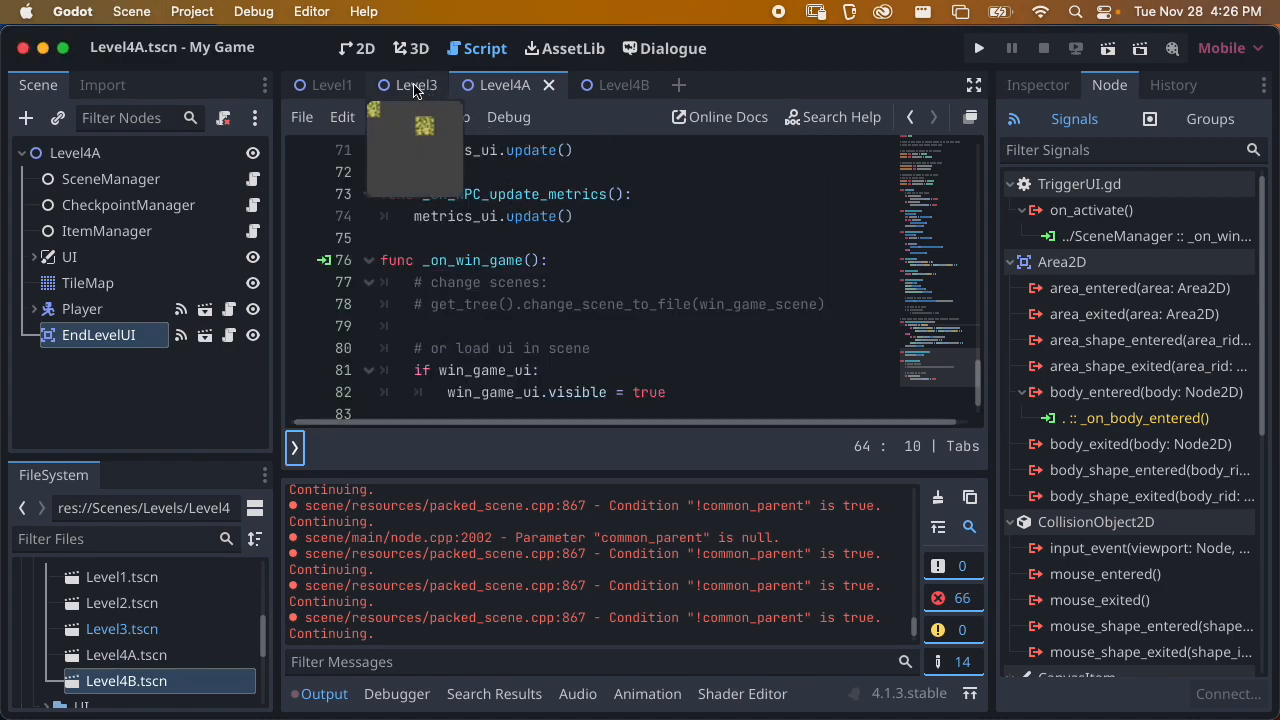
Return to Level4A's 2D view, run the scene, and examine the CheckpointManager.gd code around line 27
click(358, 48)
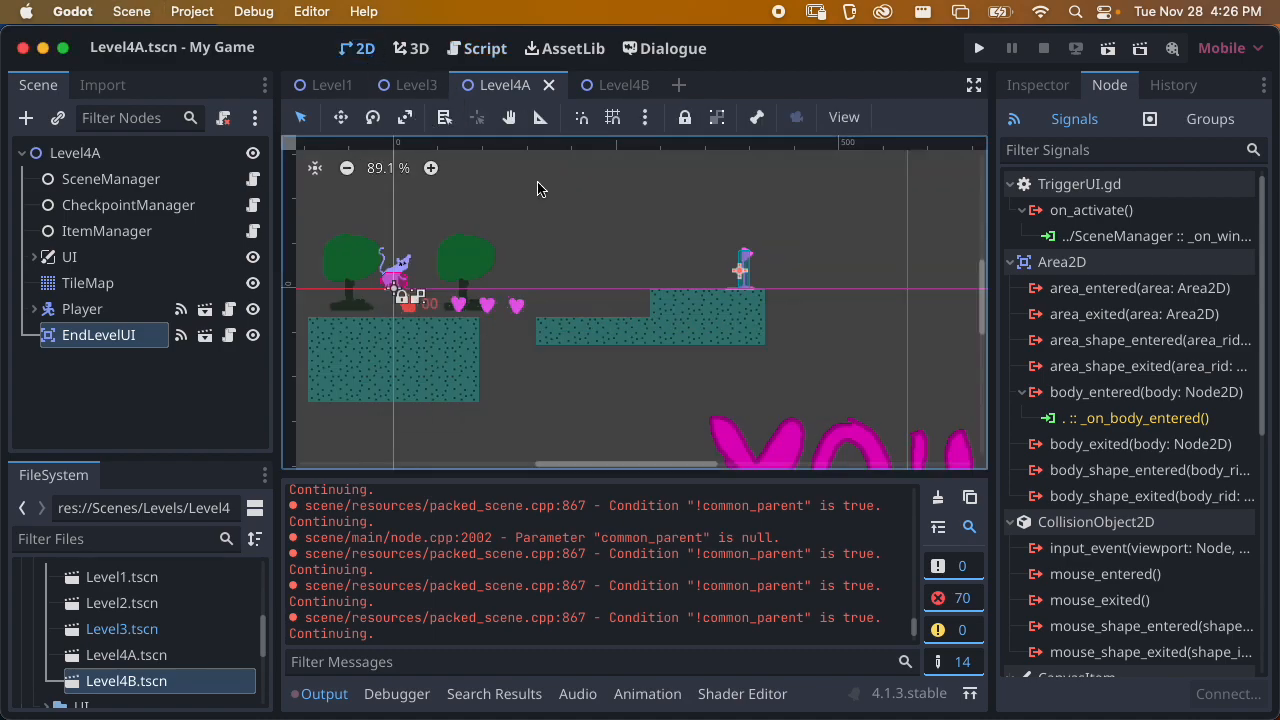
click(1107, 50)
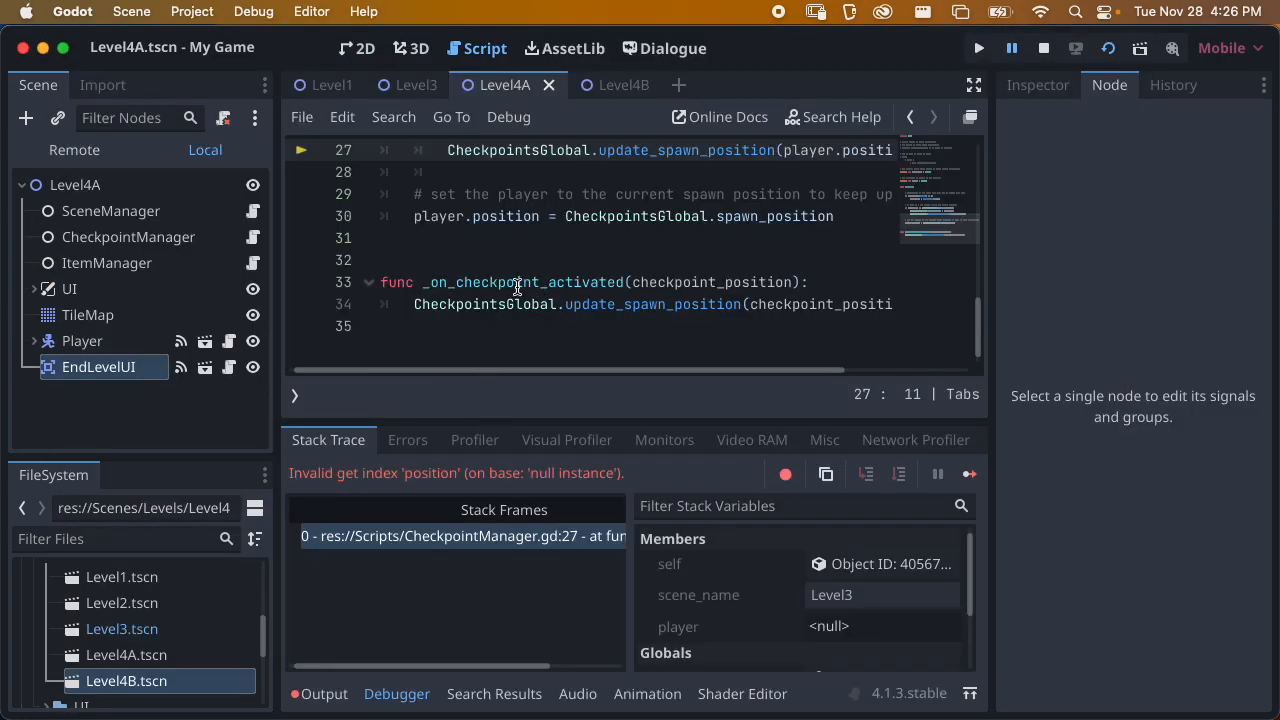
scroll(516, 288, up, 1)
scroll(531, 260, up, 1)
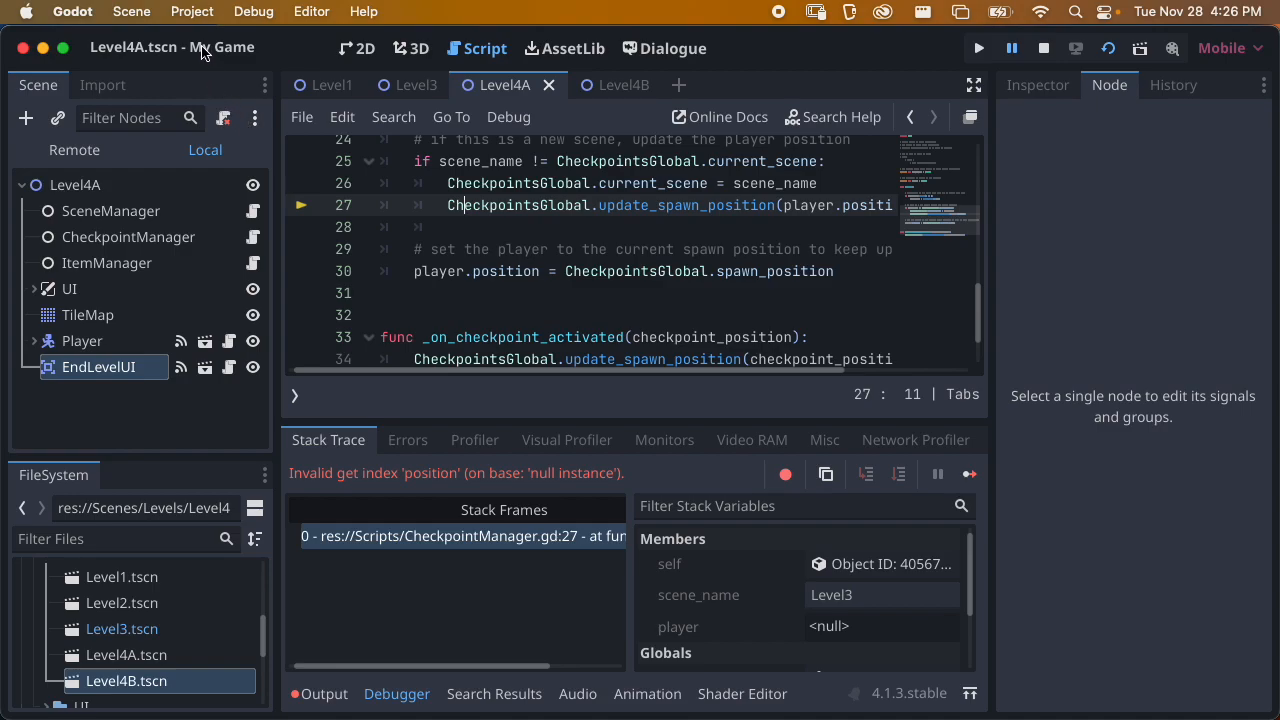
Check the CheckpointsGlobal entry in the project's Autoload settings
click(197, 12)
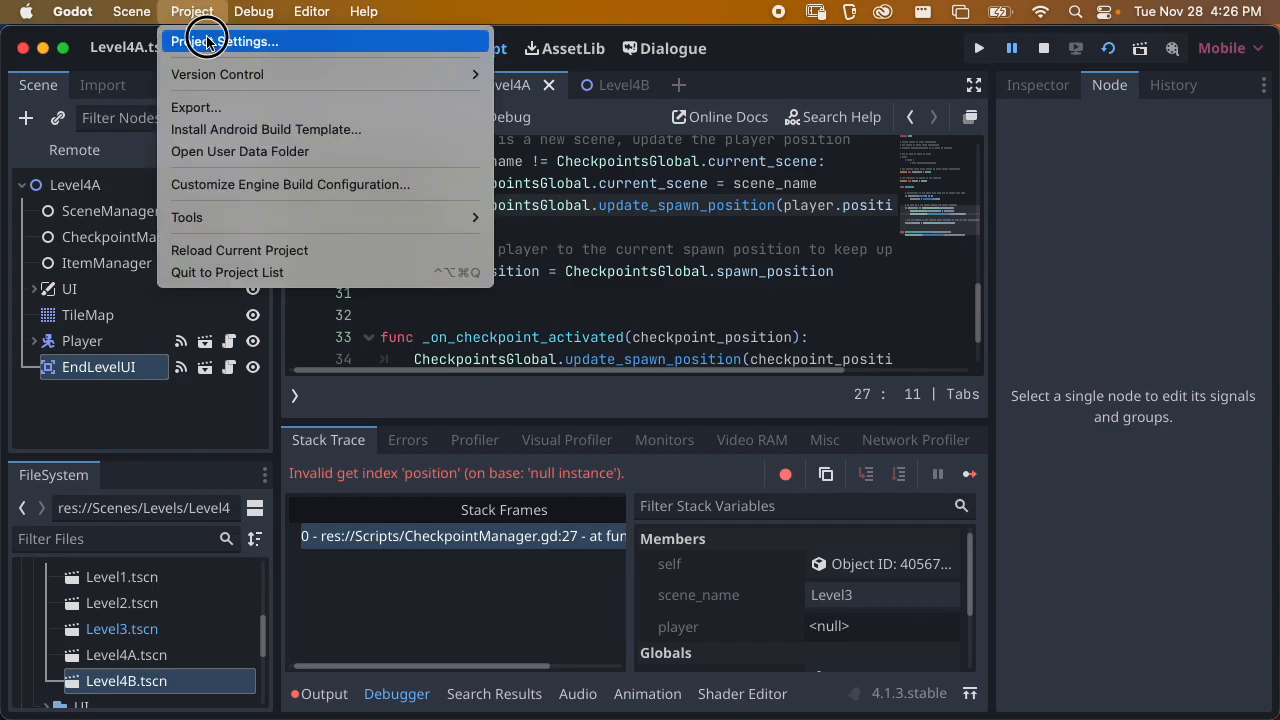
click(206, 40)
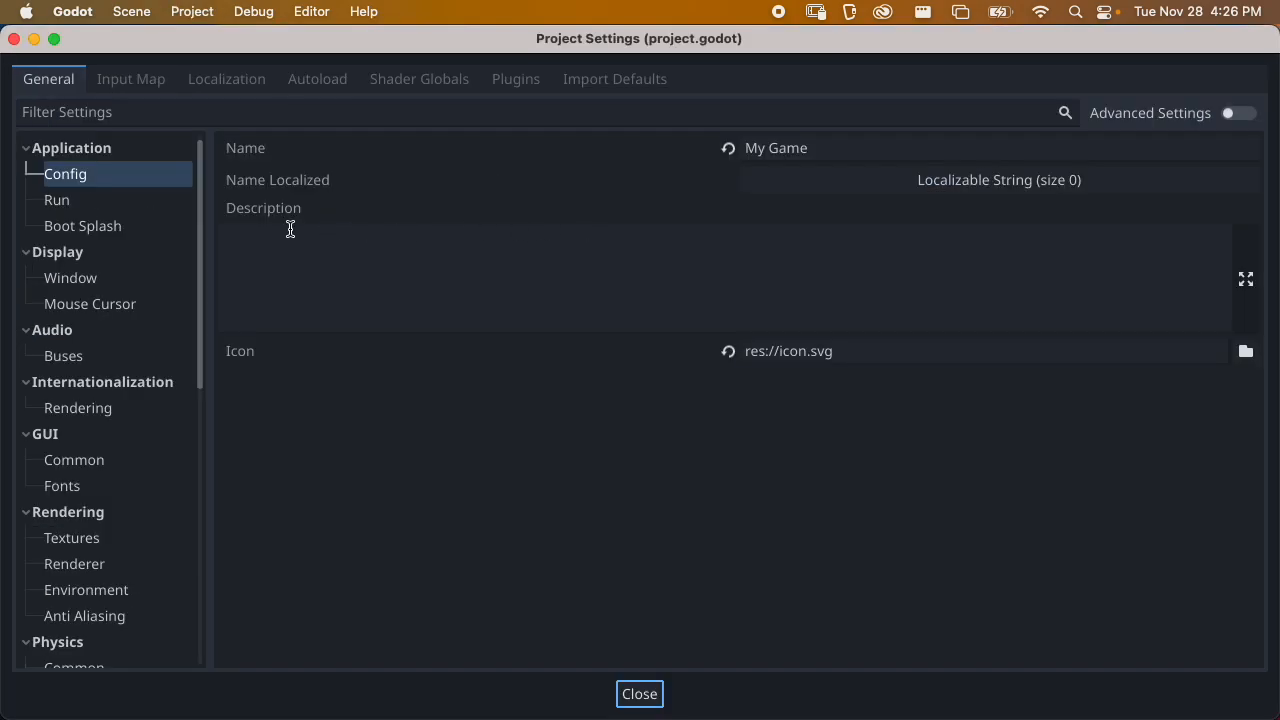
click(316, 88)
click(172, 229)
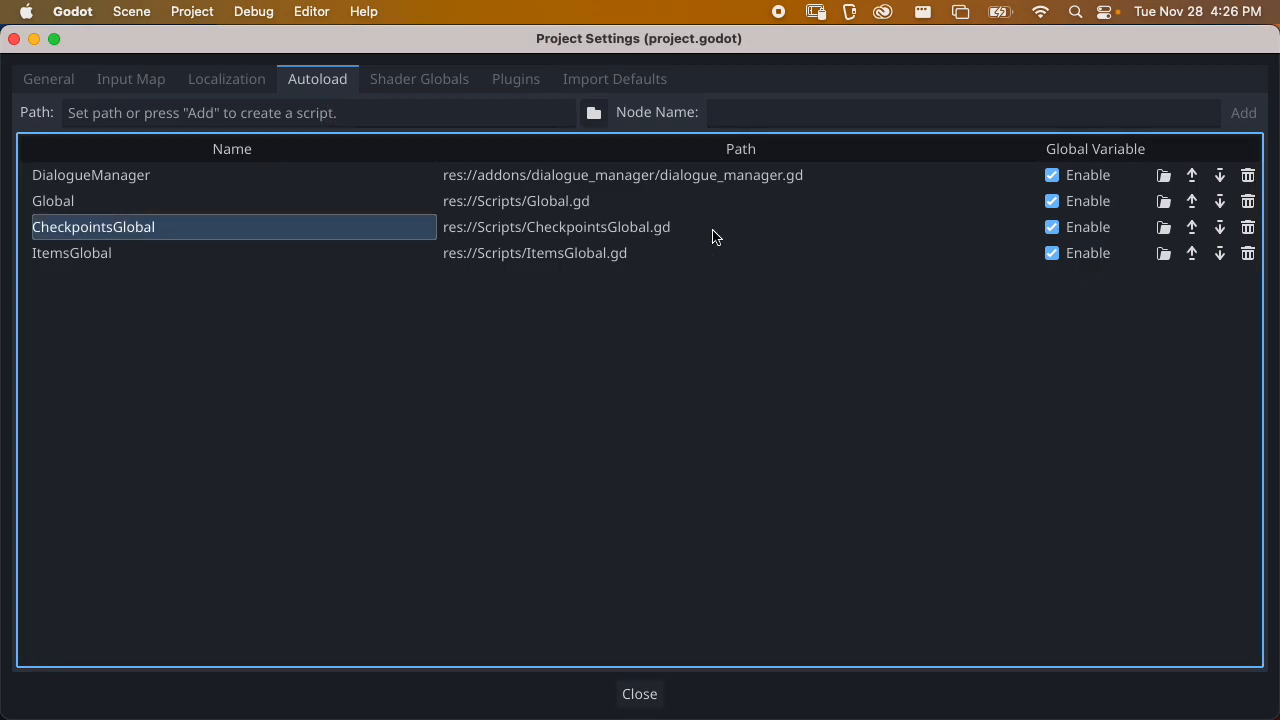
click(14, 38)
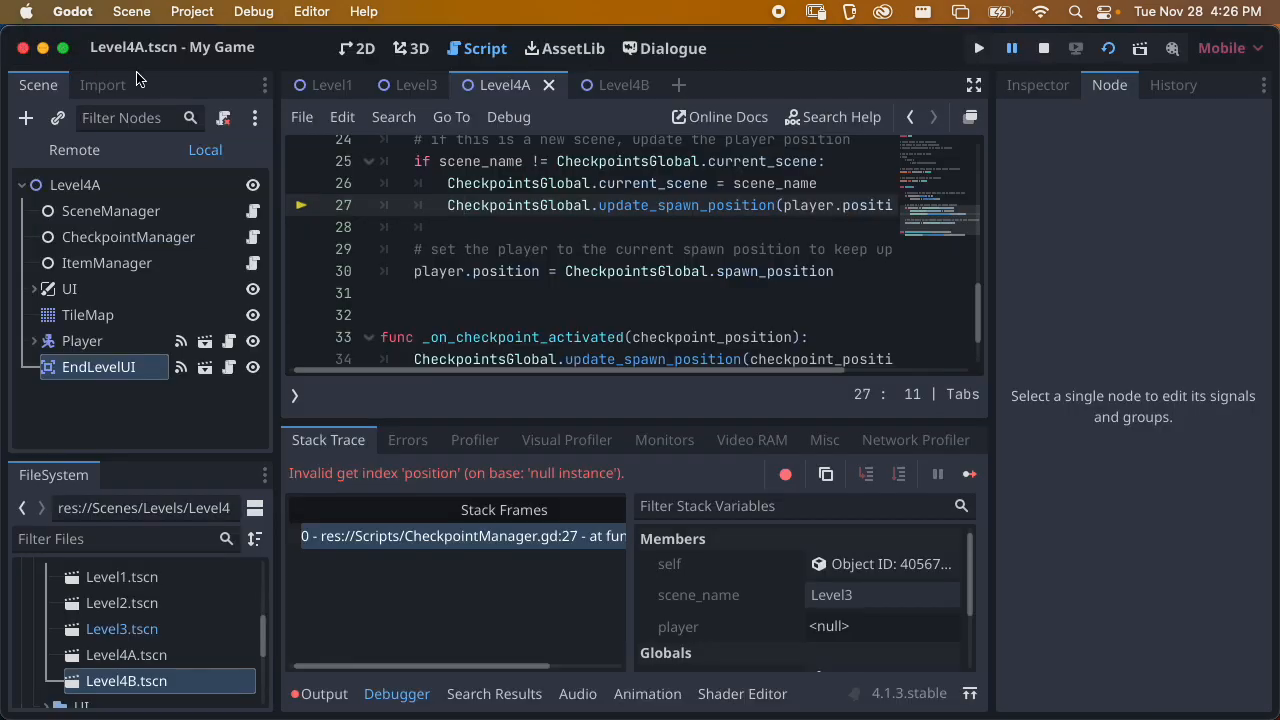
Stop the running scene, quit Godot, and reopen the MyGame project from project.godot in Finder
click(1043, 48)
click(72, 11)
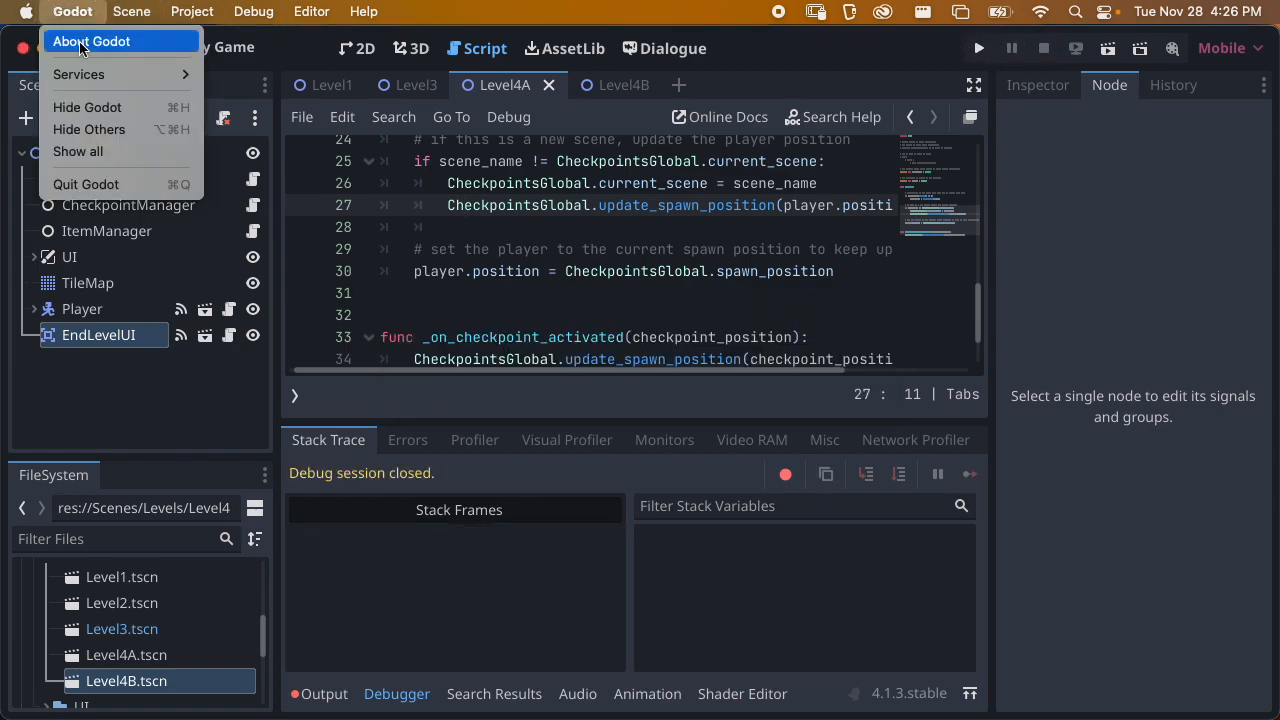
click(70, 180)
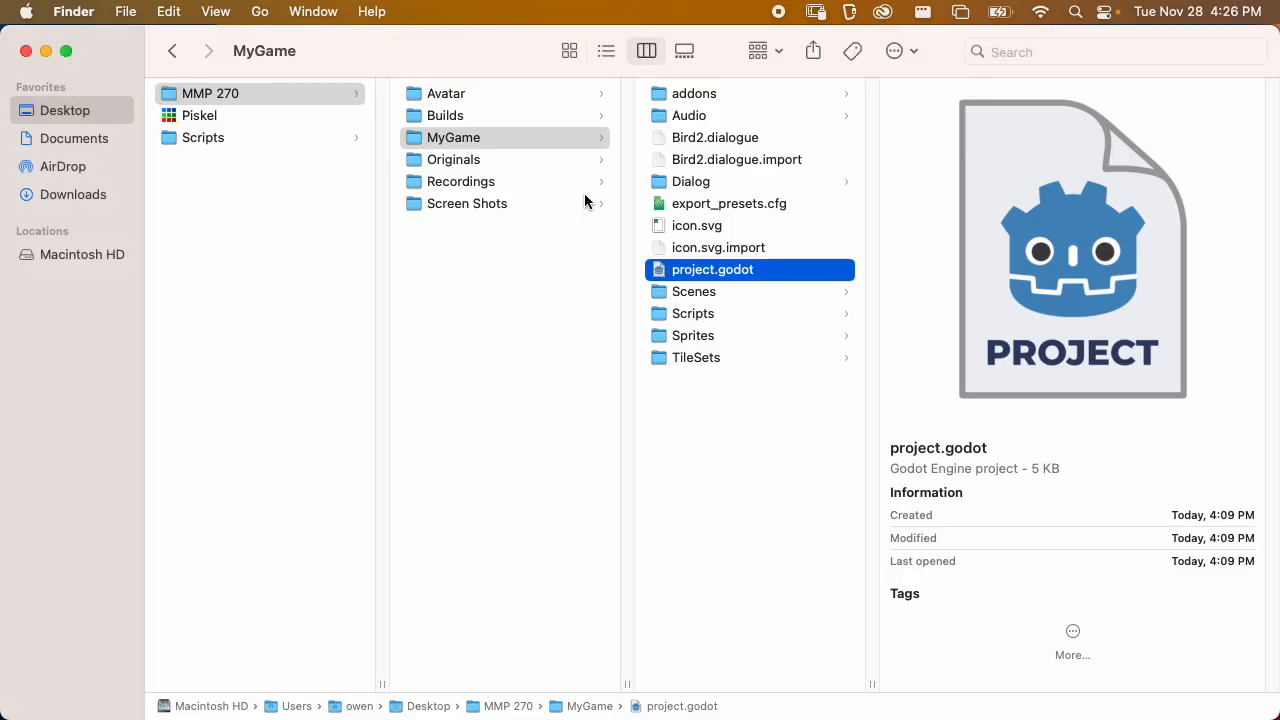
click(826, 448)
click(747, 270)
double_click(747, 270)
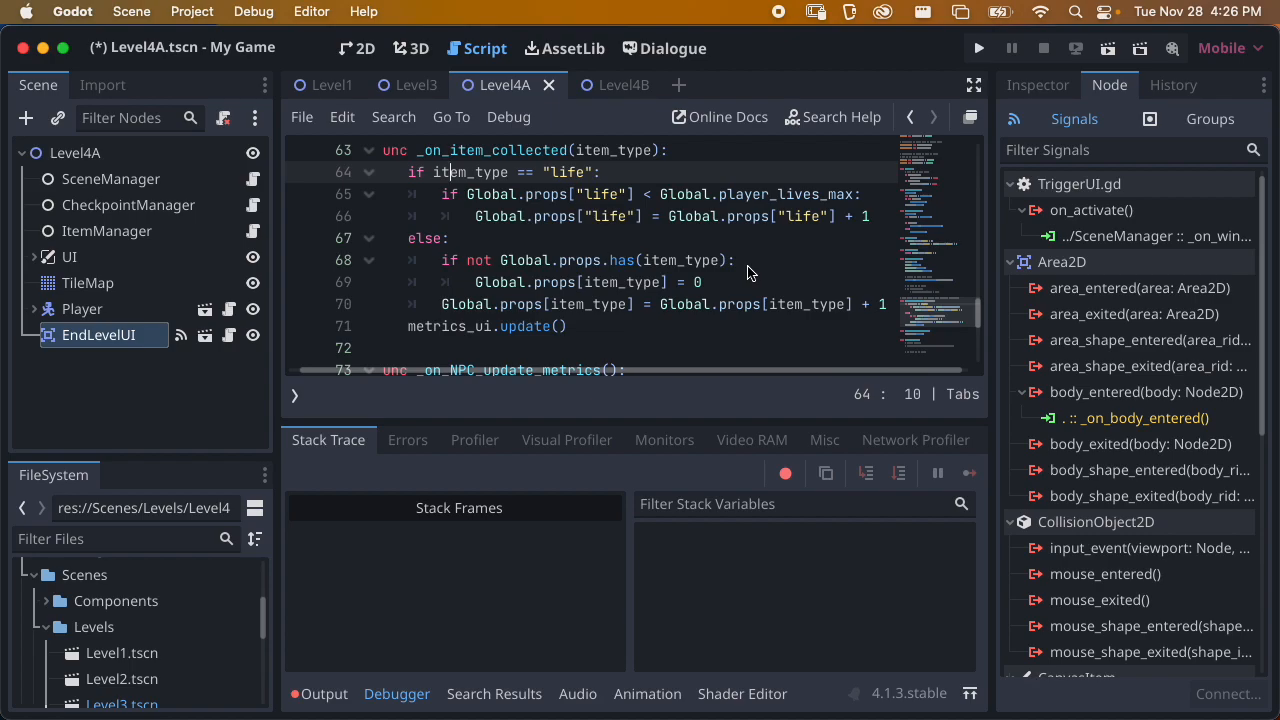
Run Level4A again and read the exported scene_name and player variables in CheckpointManager.gd
click(1108, 48)
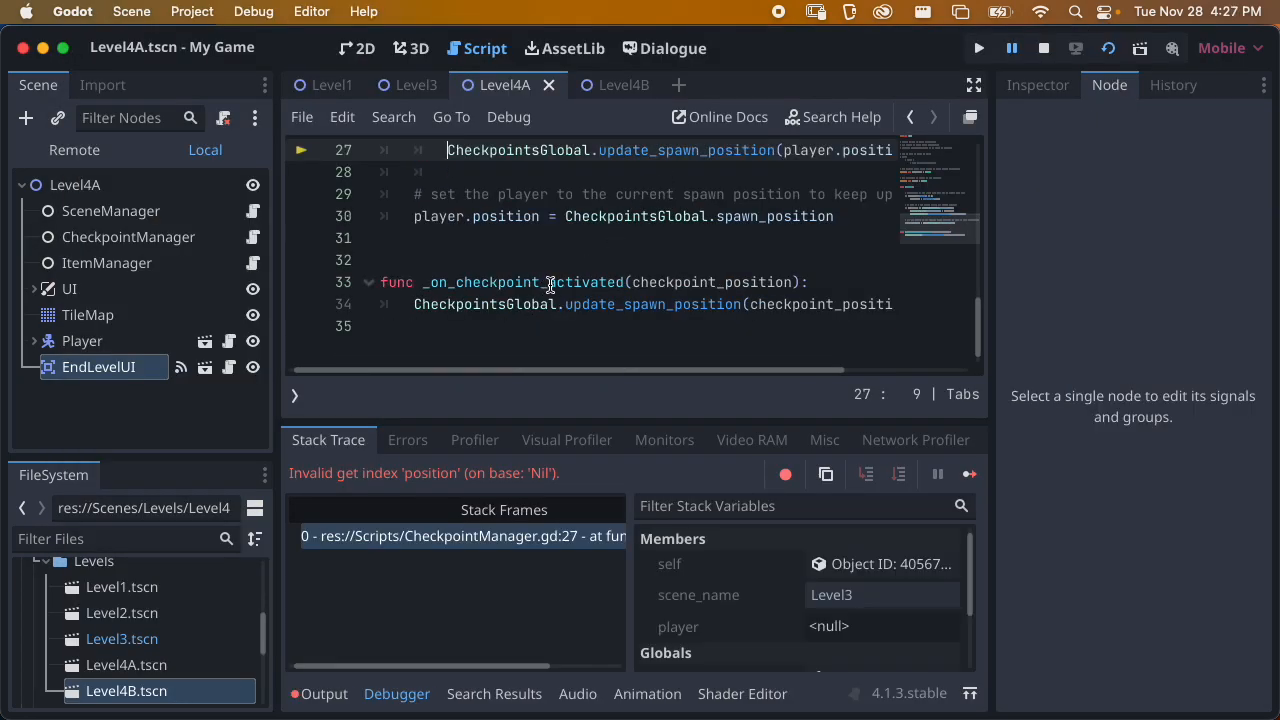
scroll(549, 285, up, 1)
drag(686, 378, 571, 374)
scroll(602, 267, up, 8)
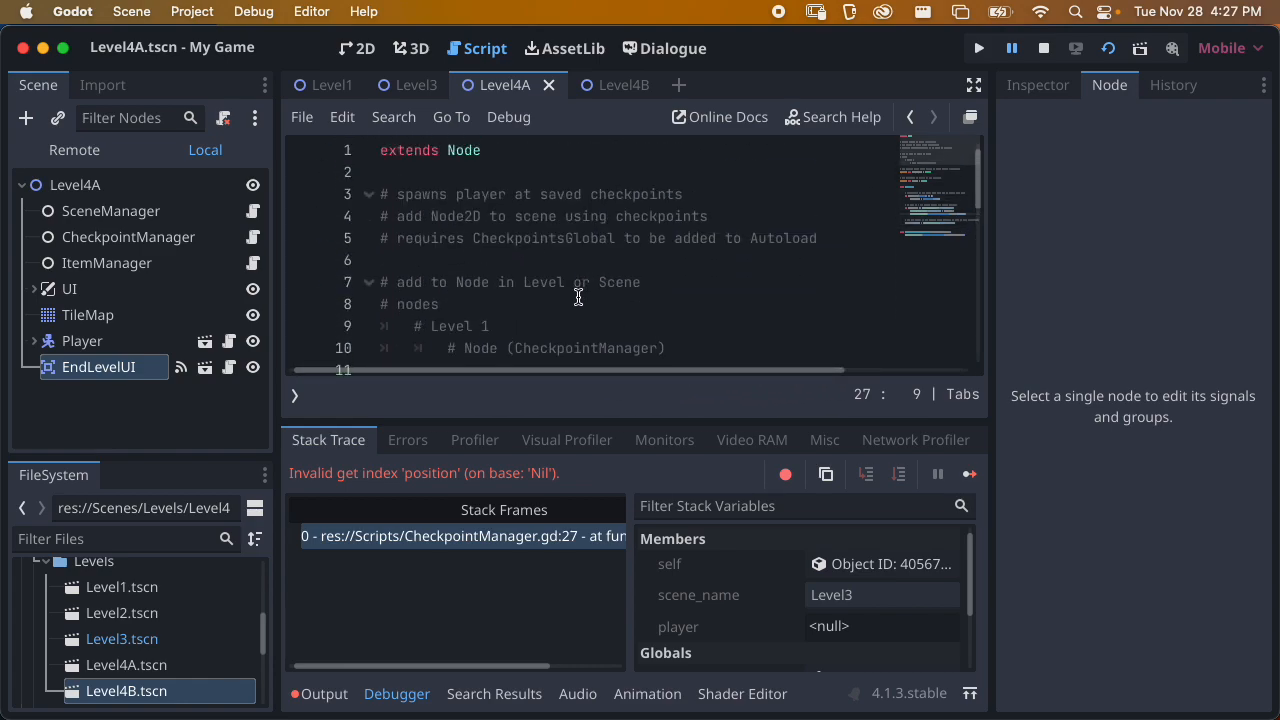
scroll(578, 297, down, 3)
key(super+s)
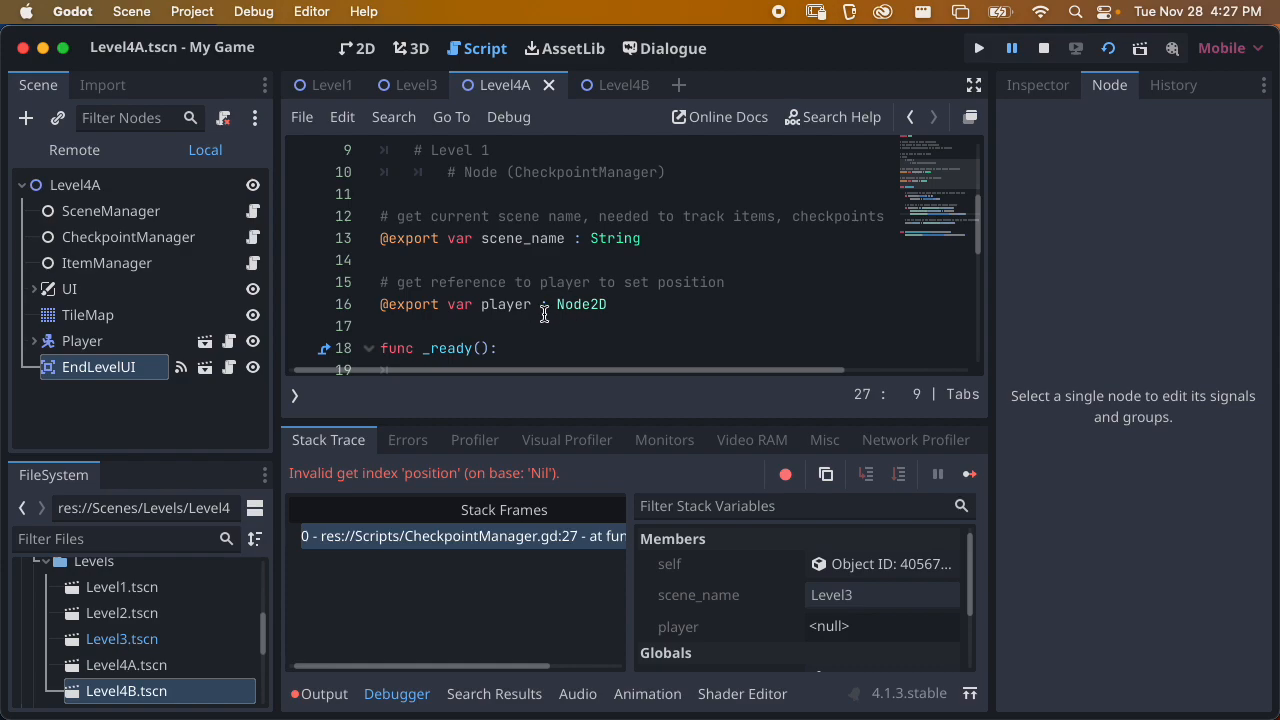
Stop the running scene and review the properties of Level4A's EndLevelUI node in the 2D workspace
click(1043, 48)
click(360, 49)
click(110, 337)
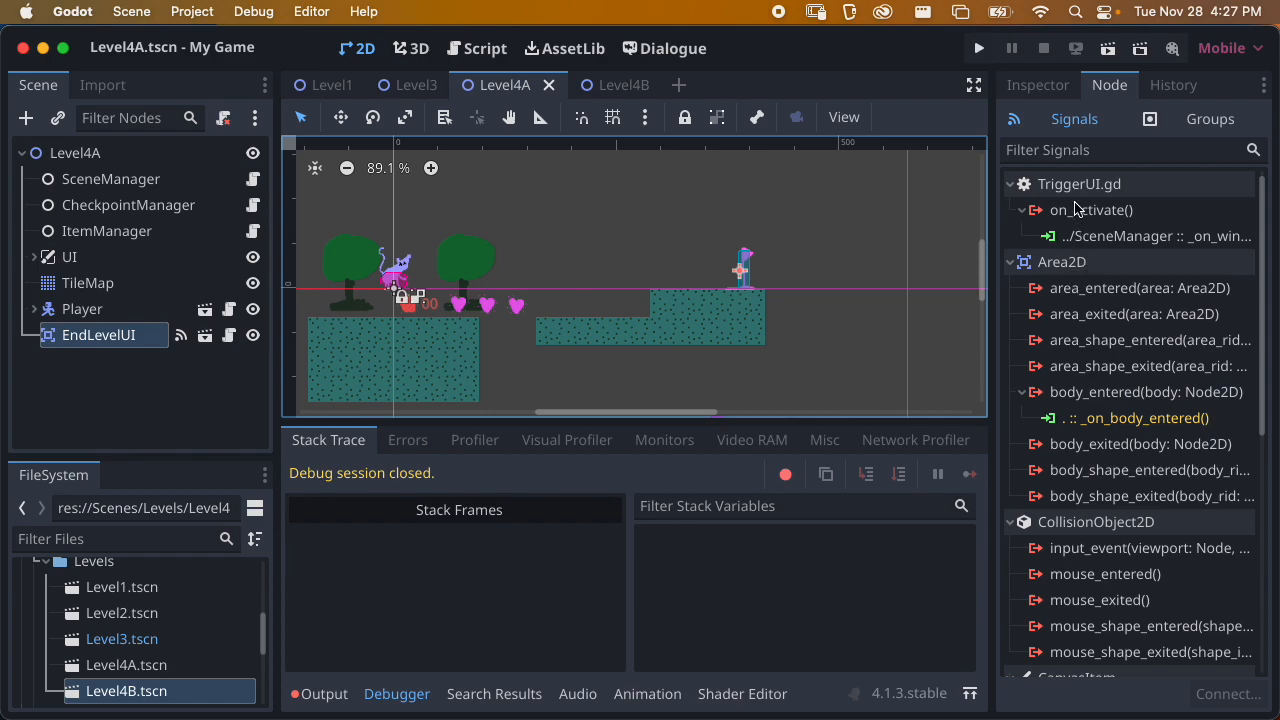
click(1040, 85)
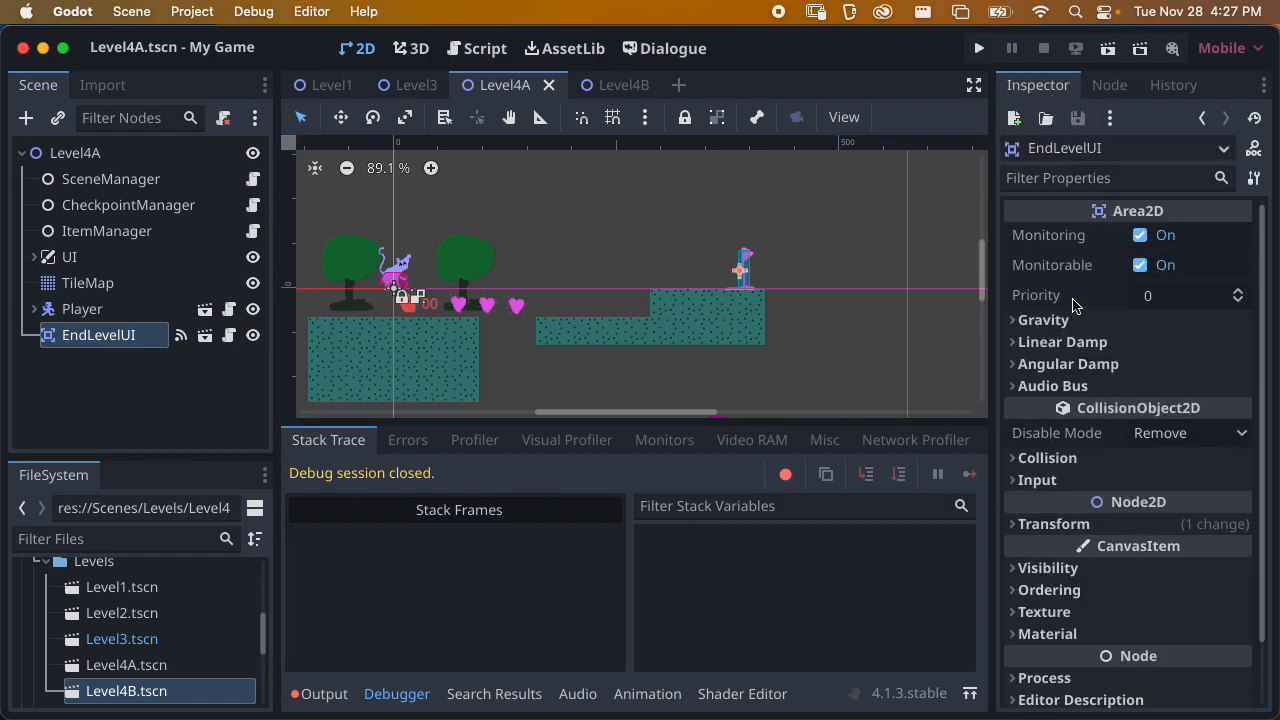
scroll(1078, 312, down, 3)
scroll(1078, 312, up, 3)
scroll(1058, 381, down, 2)
scroll(1058, 381, up, 2)
Open the EndLevelUI scene, return to Level4A, and read through the node's TriggerUI.gd script
click(205, 336)
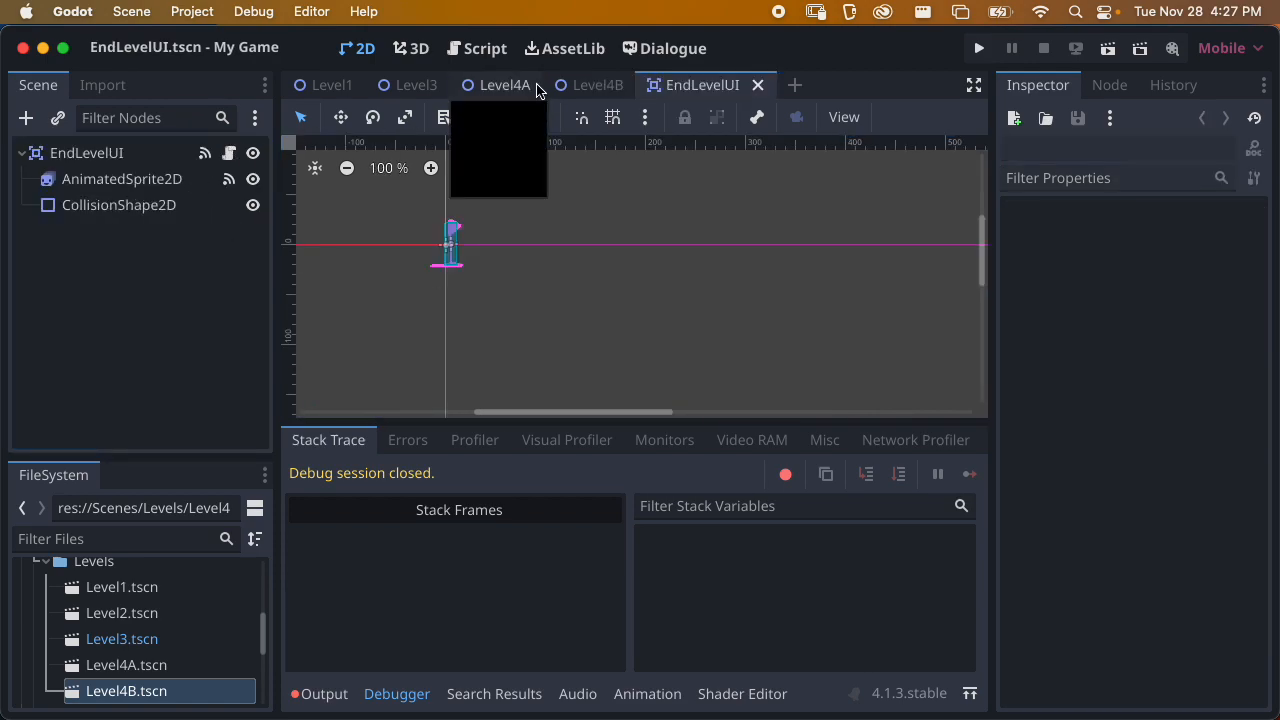
click(590, 88)
click(505, 85)
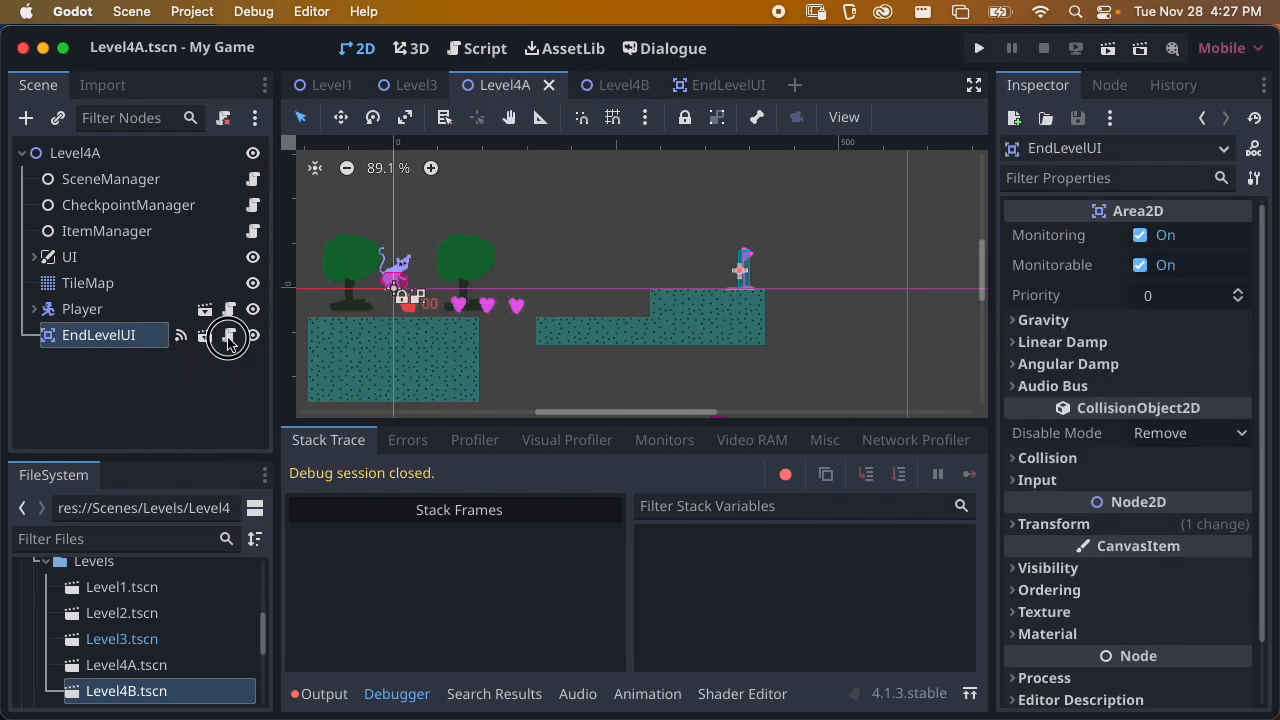
click(229, 337)
scroll(522, 288, up, 5)
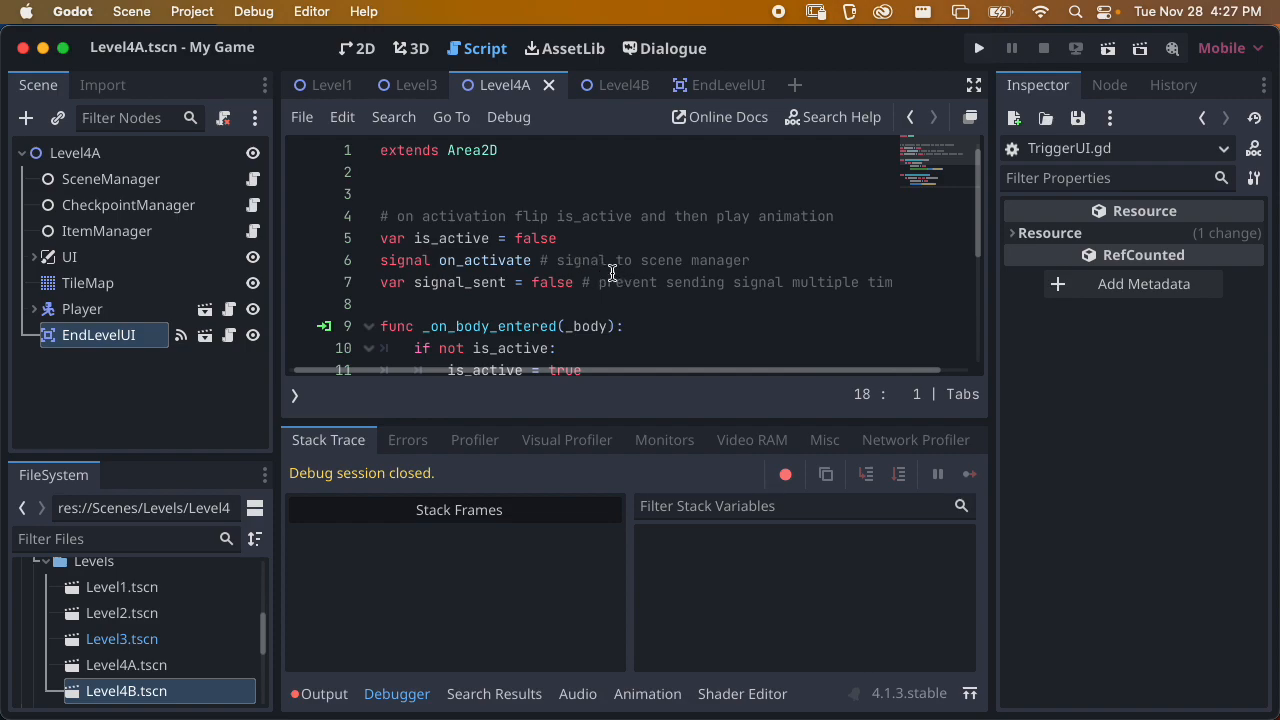
scroll(640, 262, down, 2)
scroll(621, 269, down, 2)
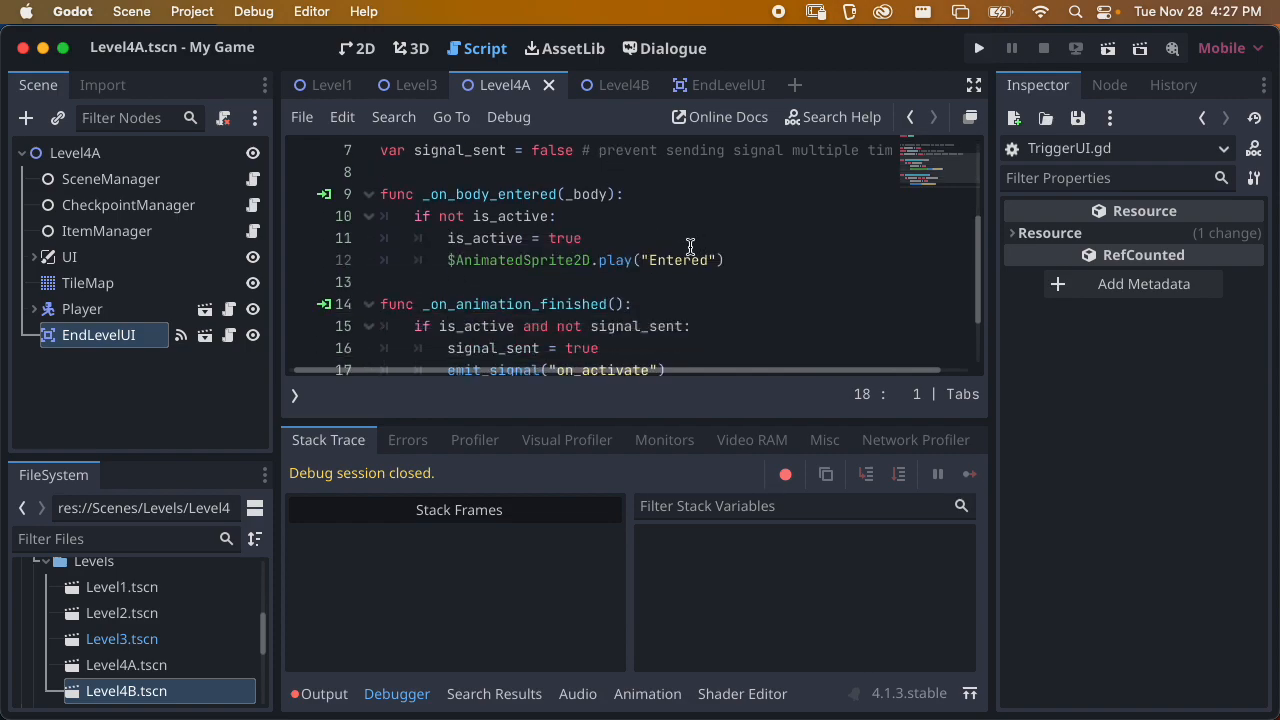
Assign the Player node to Level4A's CheckpointManager, set its Scene Name to Level4, and save the scene
scroll(690, 247, down, 2)
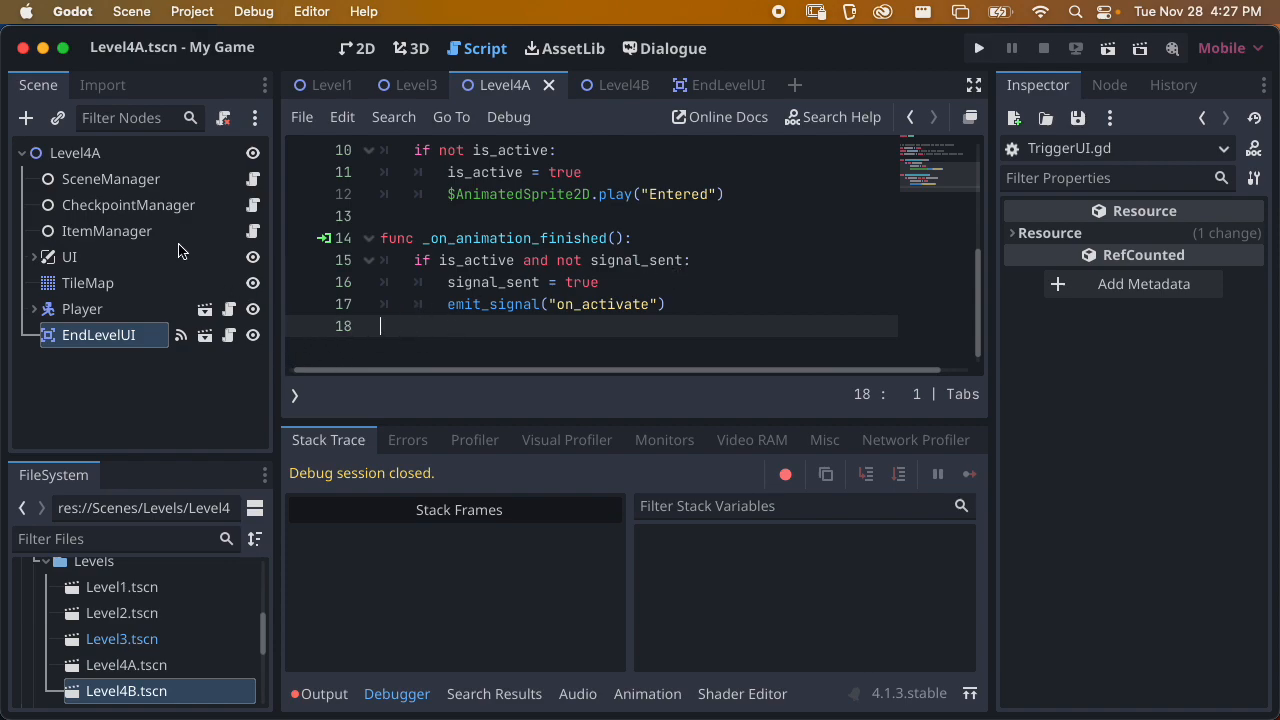
click(130, 208)
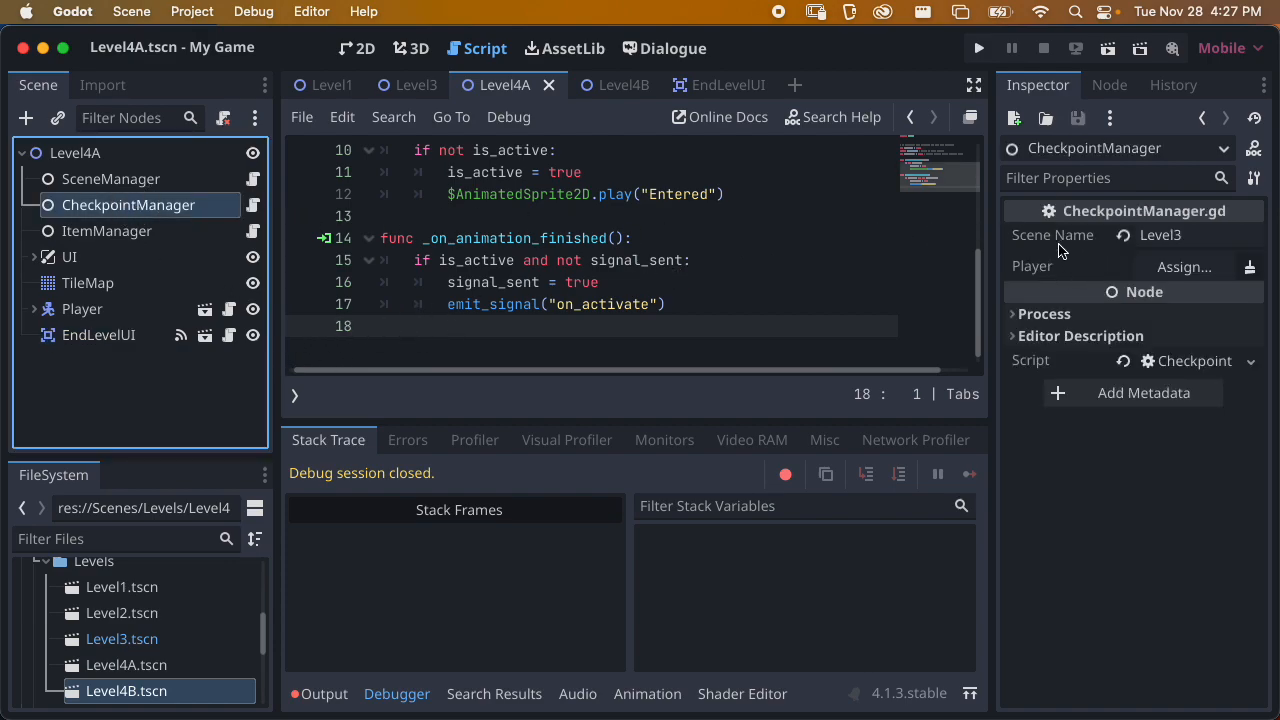
drag(84, 309, 1182, 270)
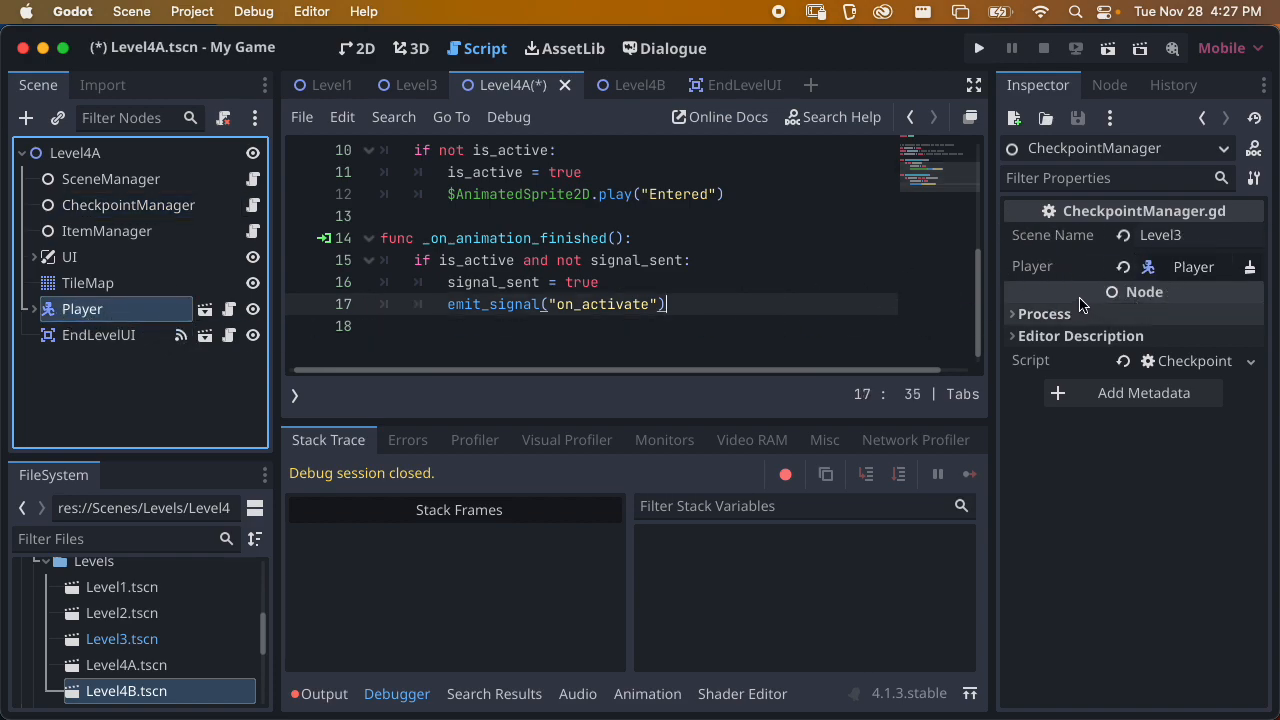
click(1180, 236)
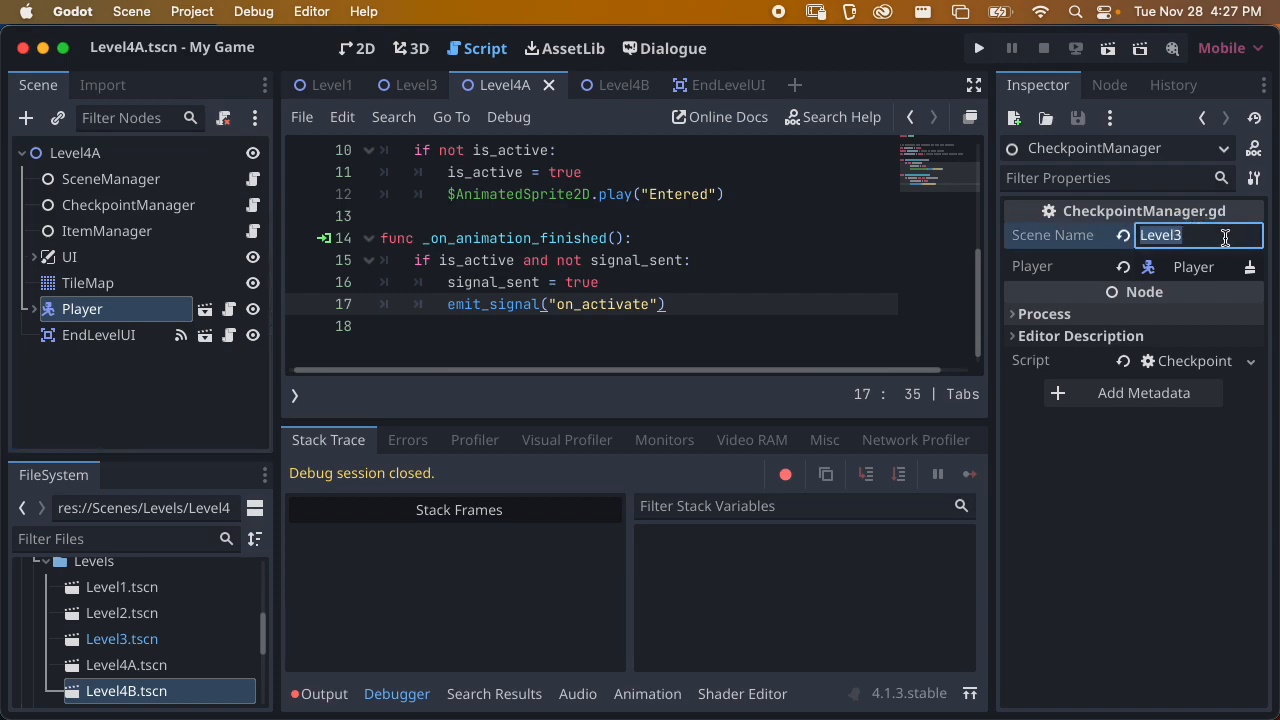
text(LEv)
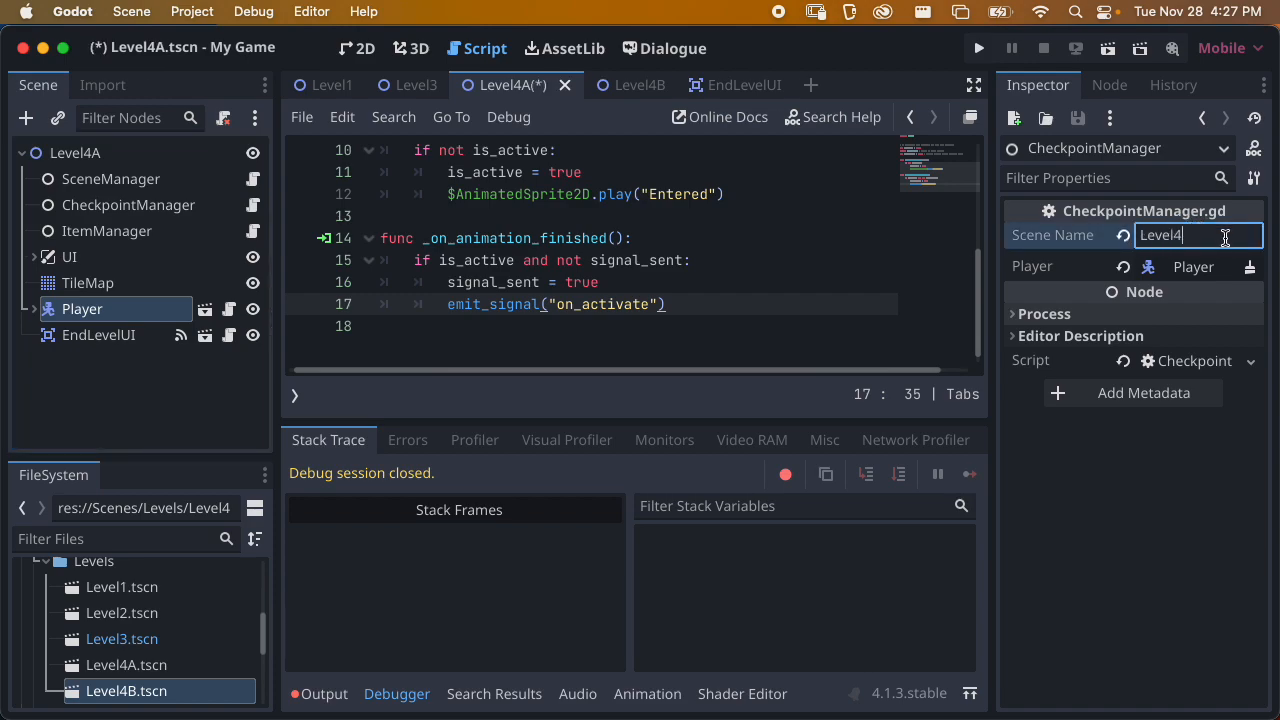
key(super+s)
Set the ItemManager's Scene Name to Level4, reset its Track Objects array to the default, and save the scene
click(120, 243)
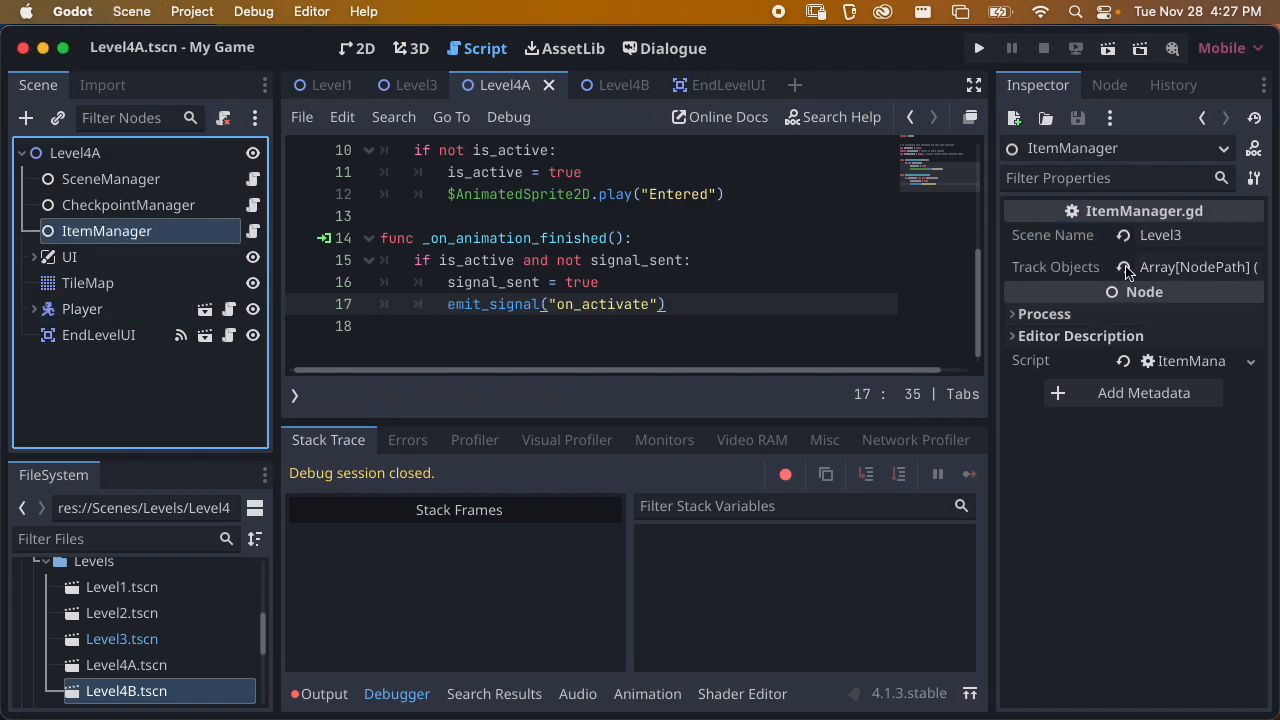
click(1192, 240)
text(Level4)
key(Return)
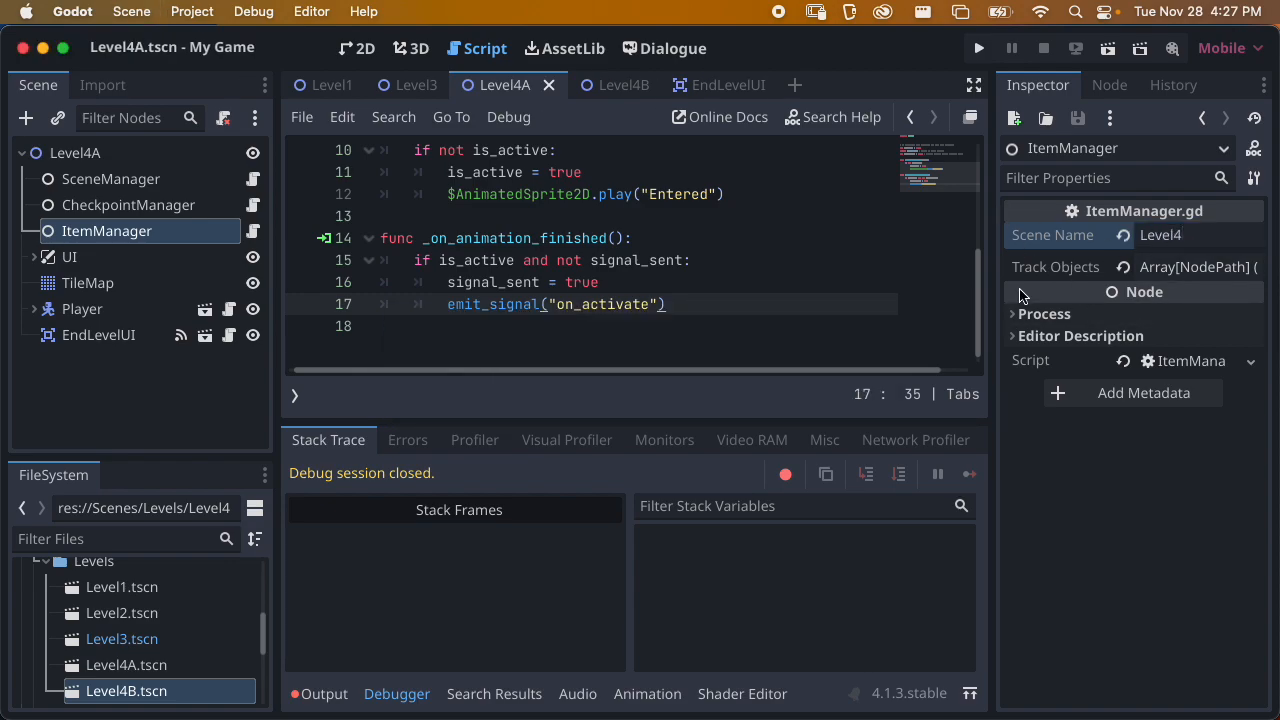
click(1126, 270)
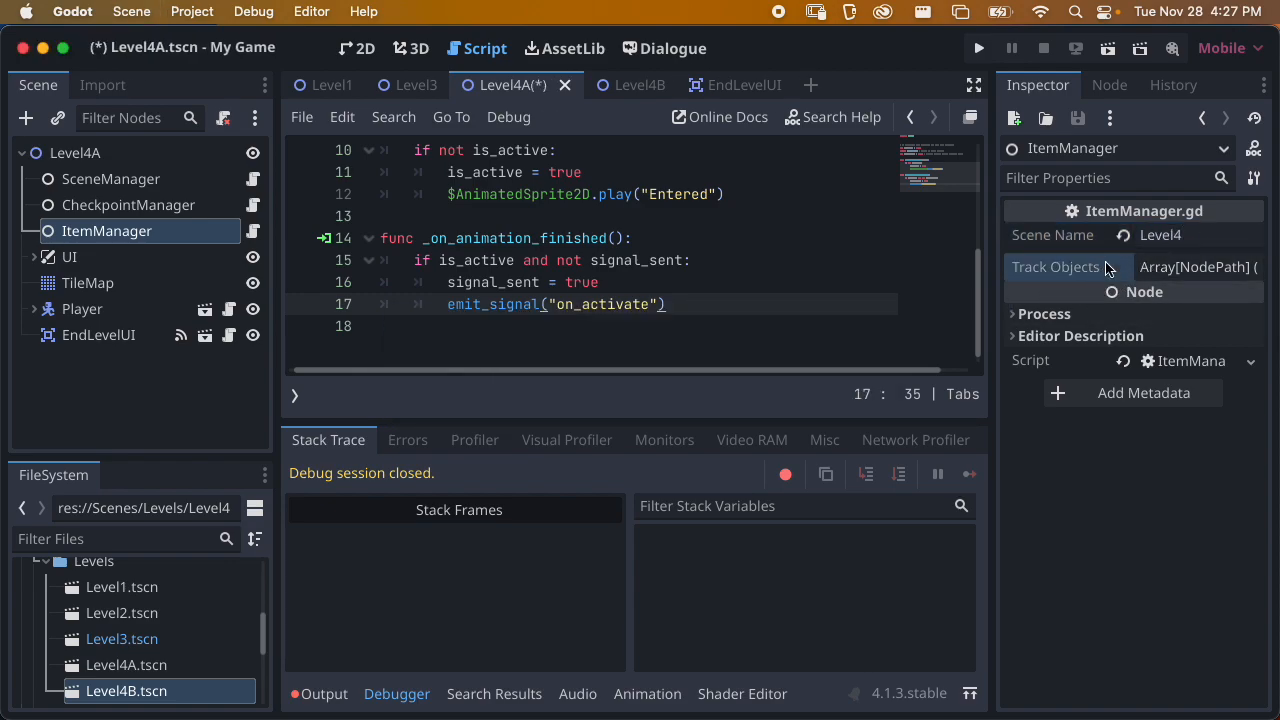
key(super+s)
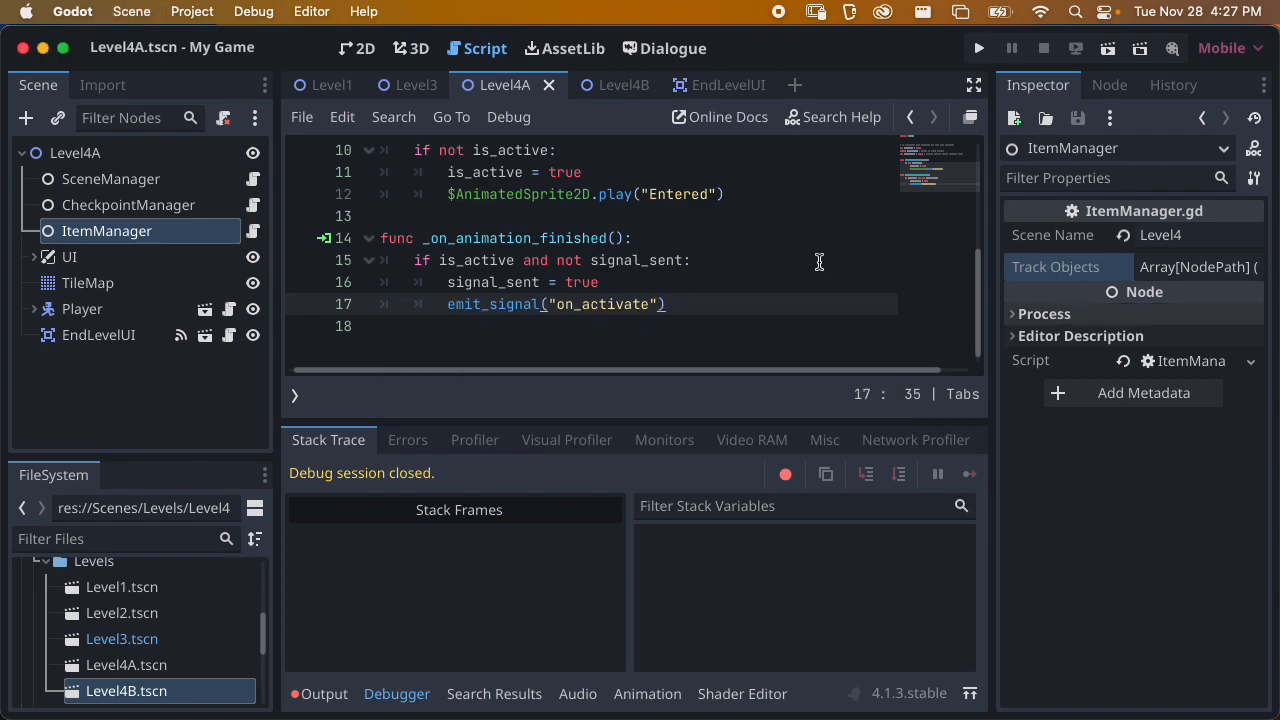
Run Level4A from the 2D workspace, move the cat across the gap to the flag, and quit from the win screen
scroll(496, 192, up, 3)
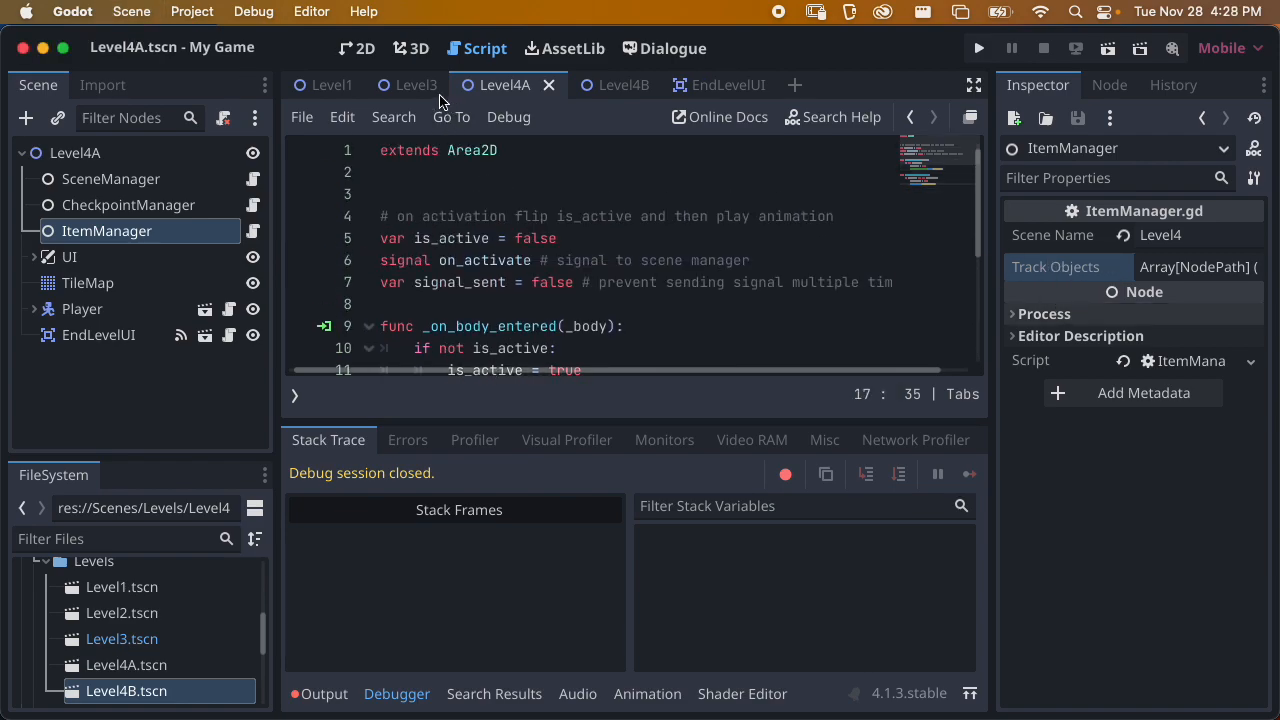
click(357, 48)
key(super+s)
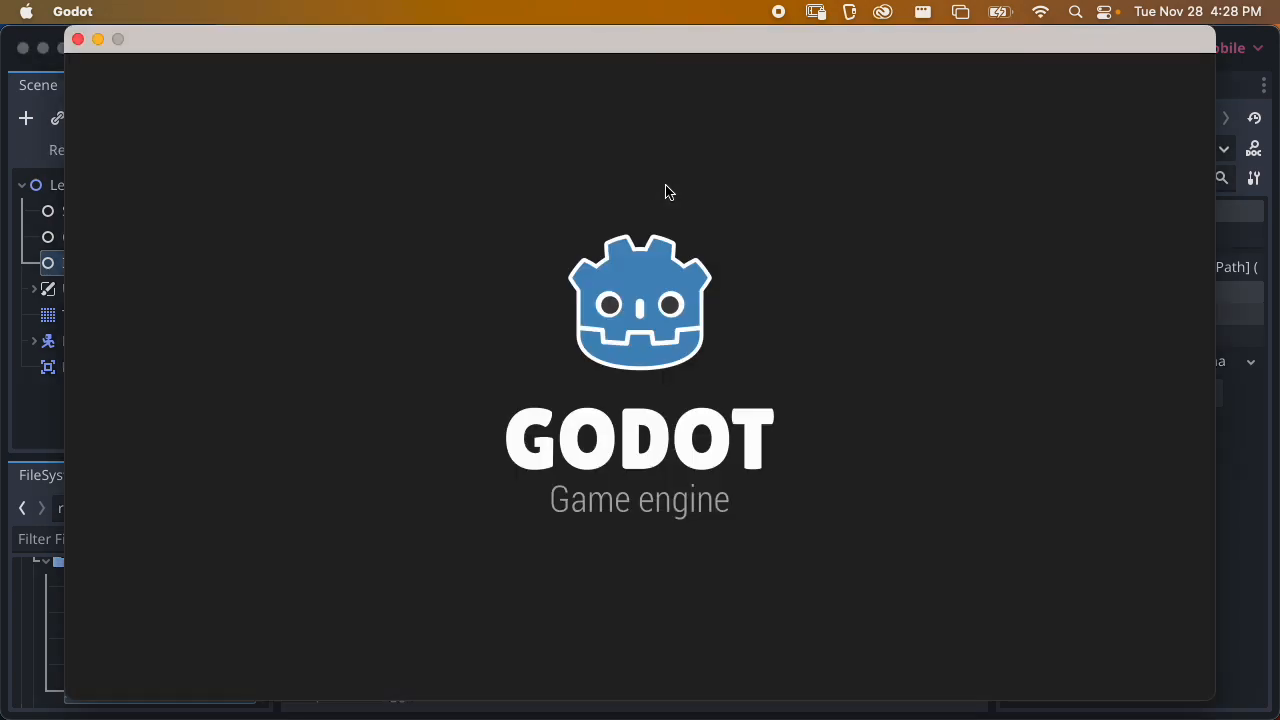
key(Right)
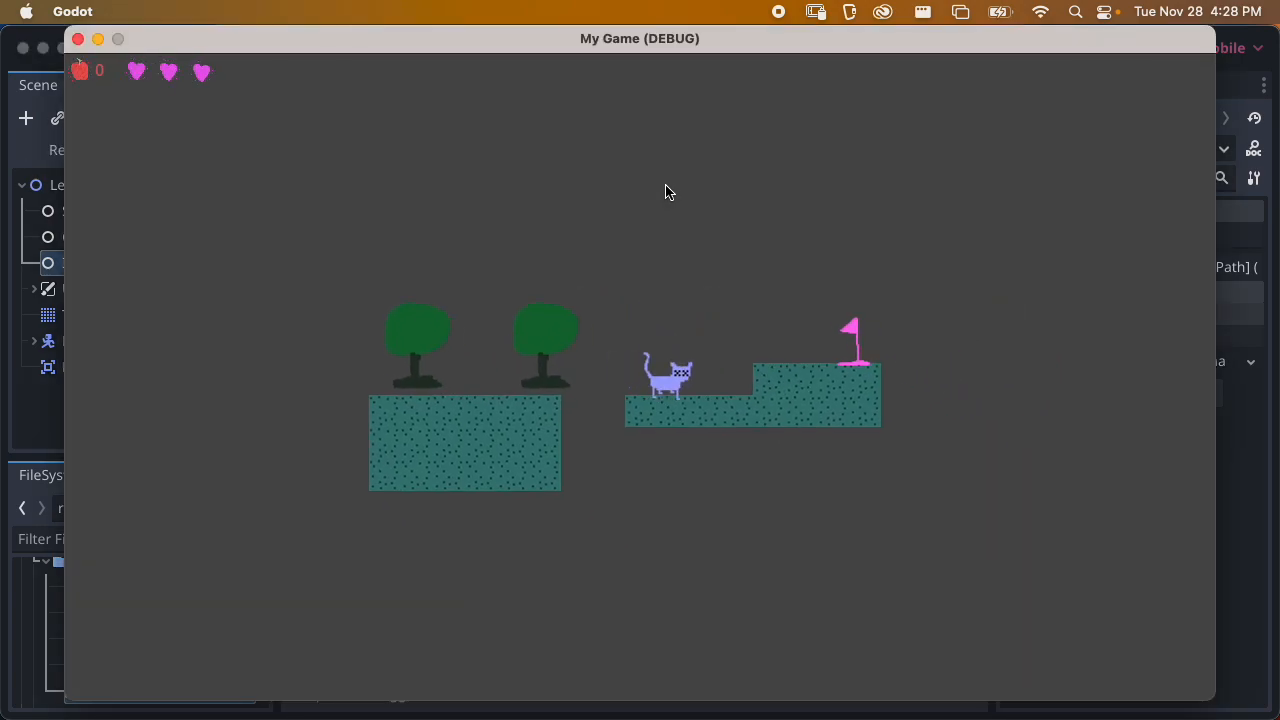
key(space)
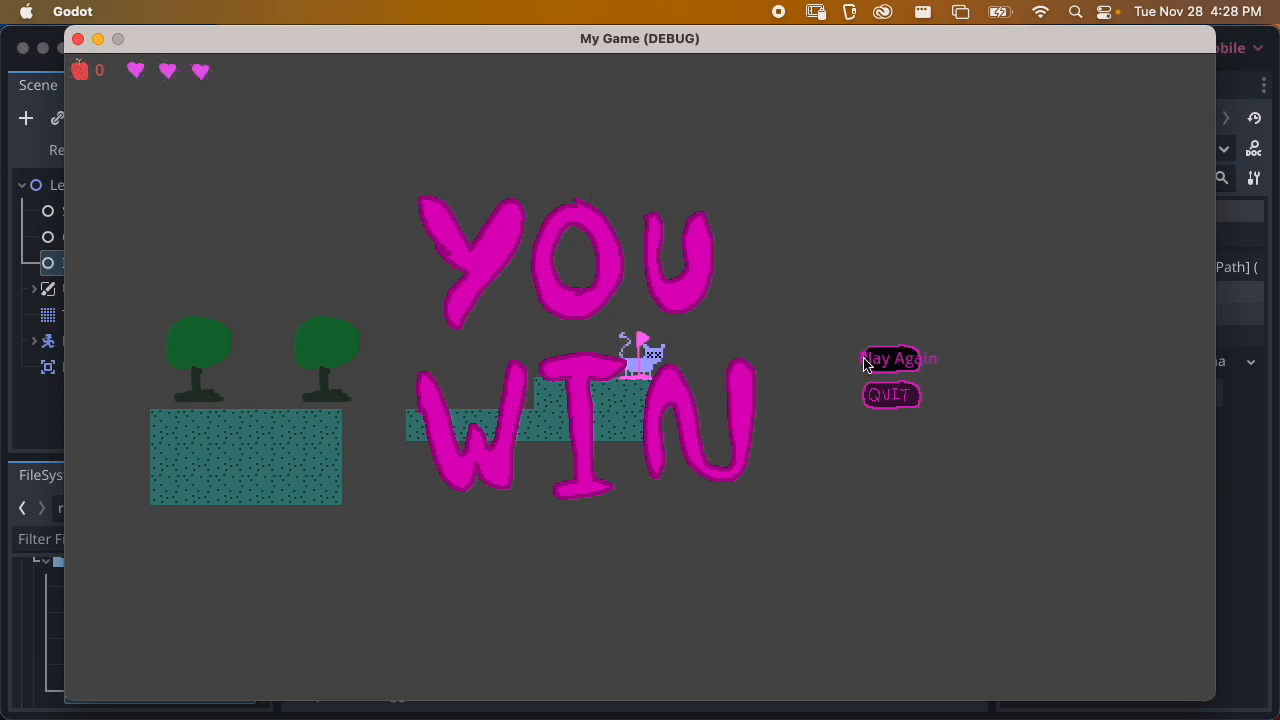
click(890, 395)
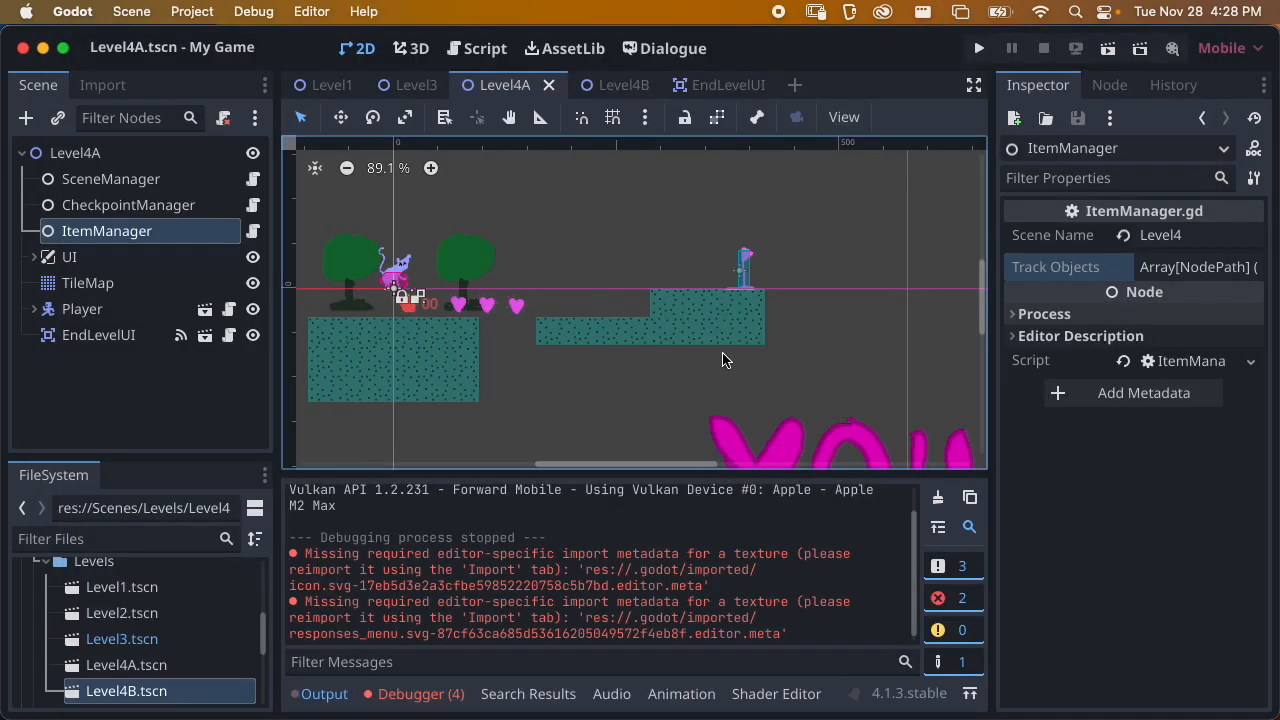
Review the debugger's errors from the last run and clear the error list
click(421, 693)
click(440, 441)
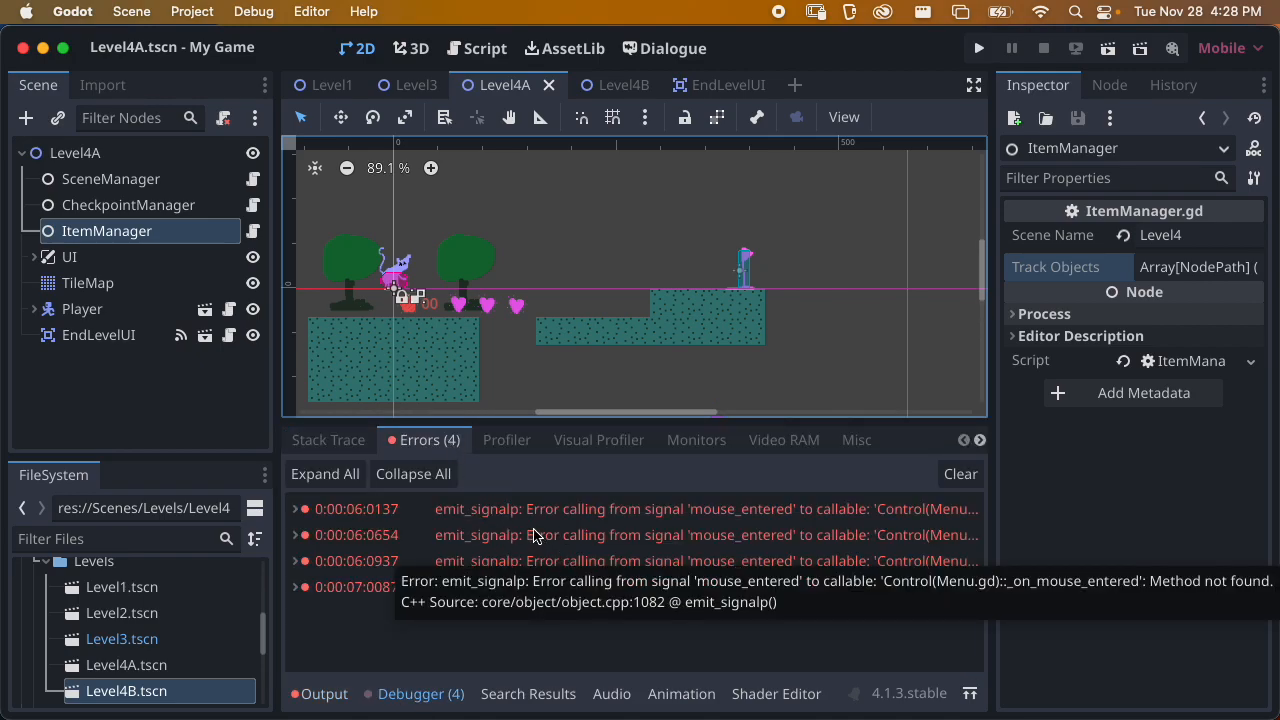
click(704, 513)
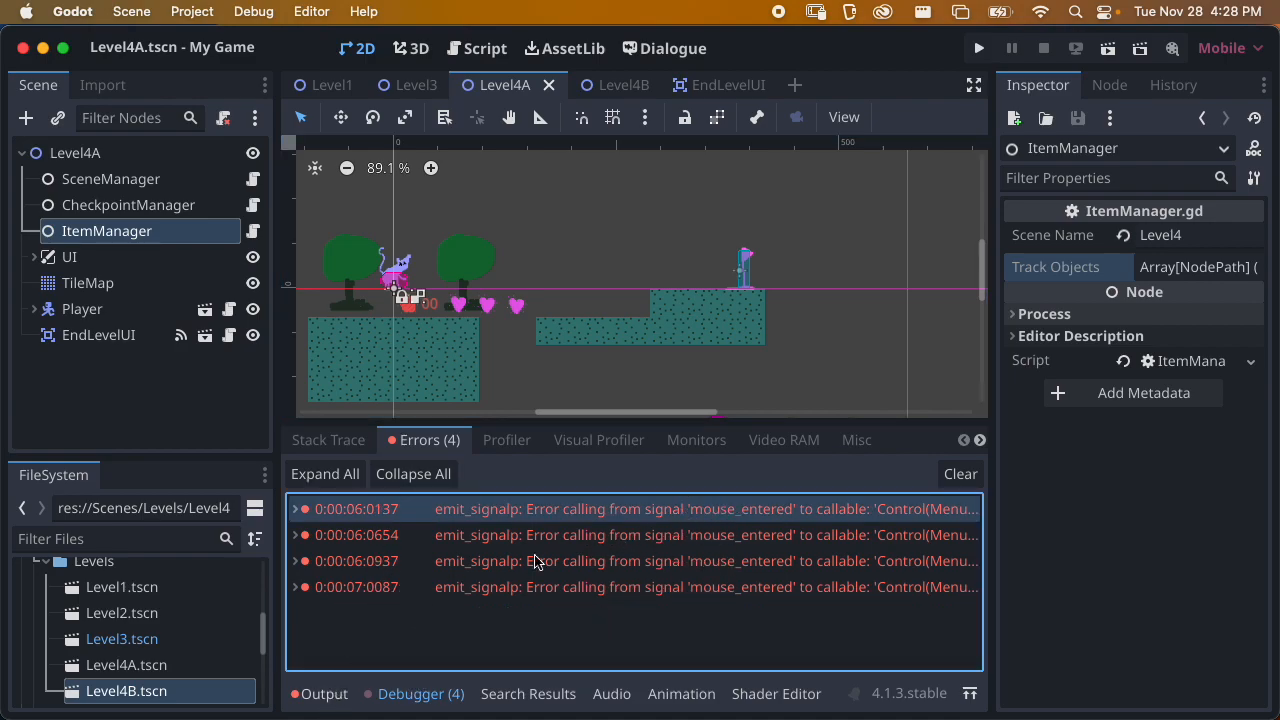
click(960, 474)
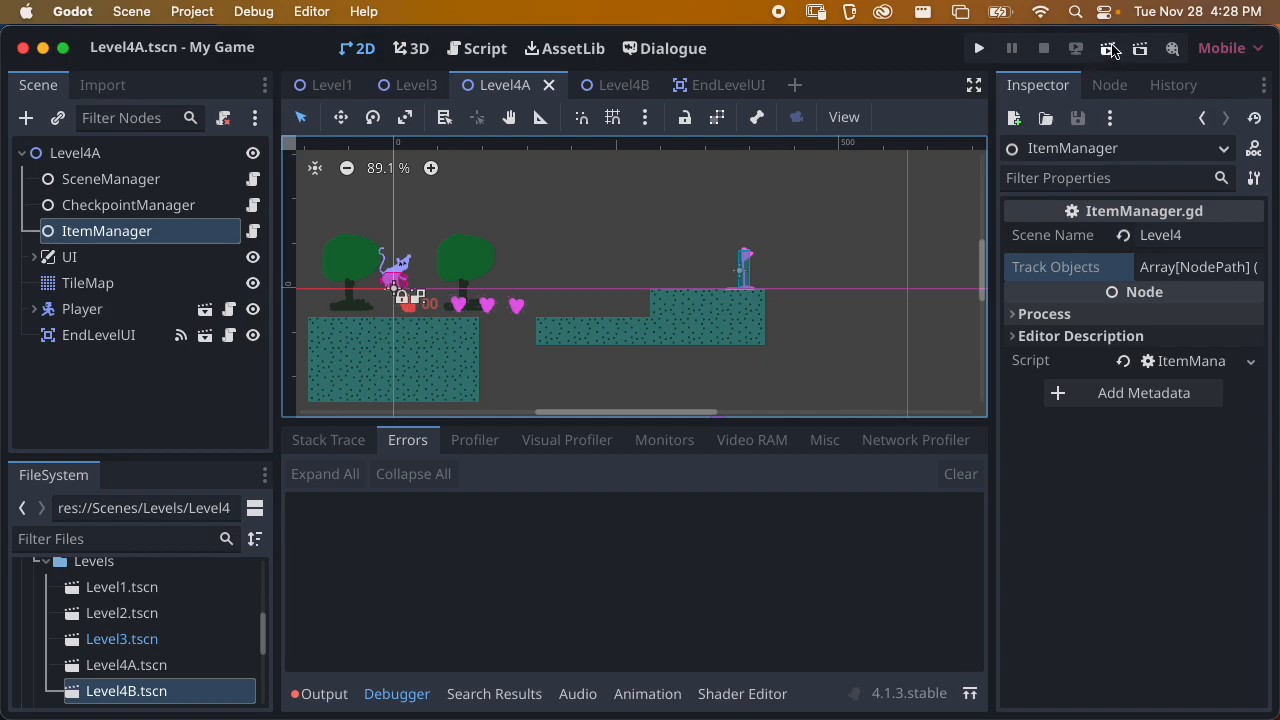
Run the project to check which scene it starts with, and close the game window
click(979, 48)
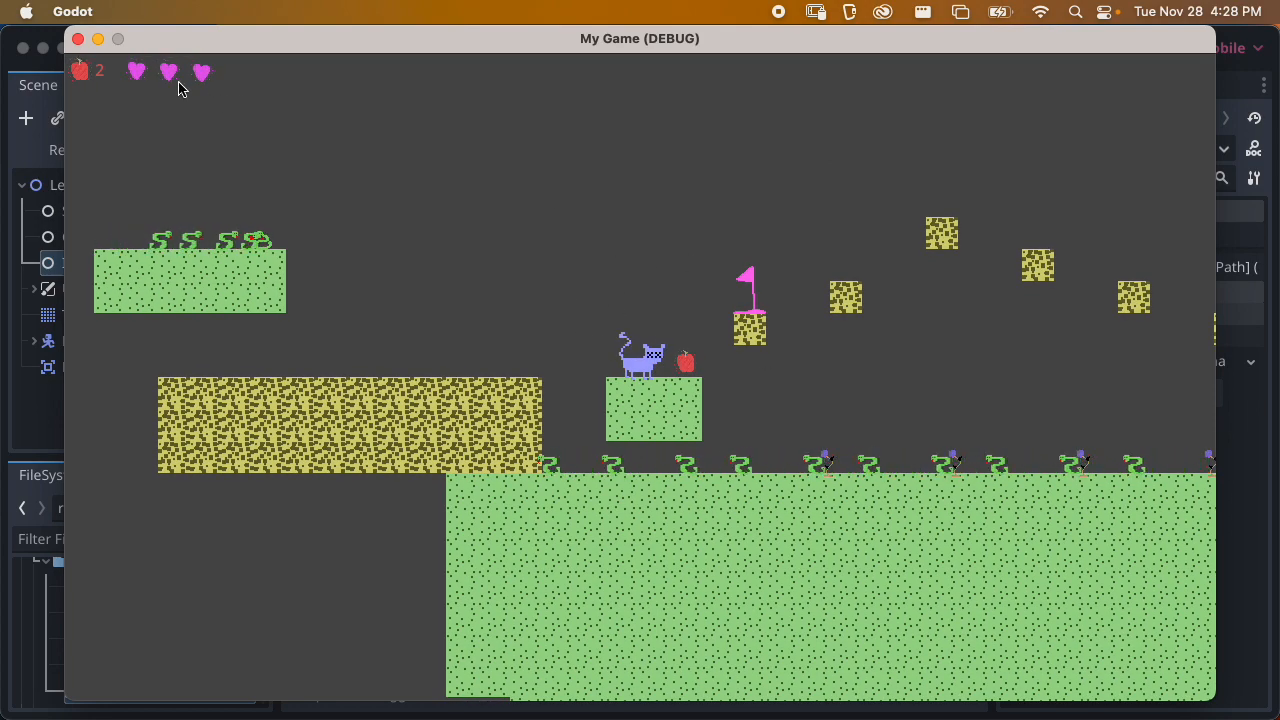
click(78, 38)
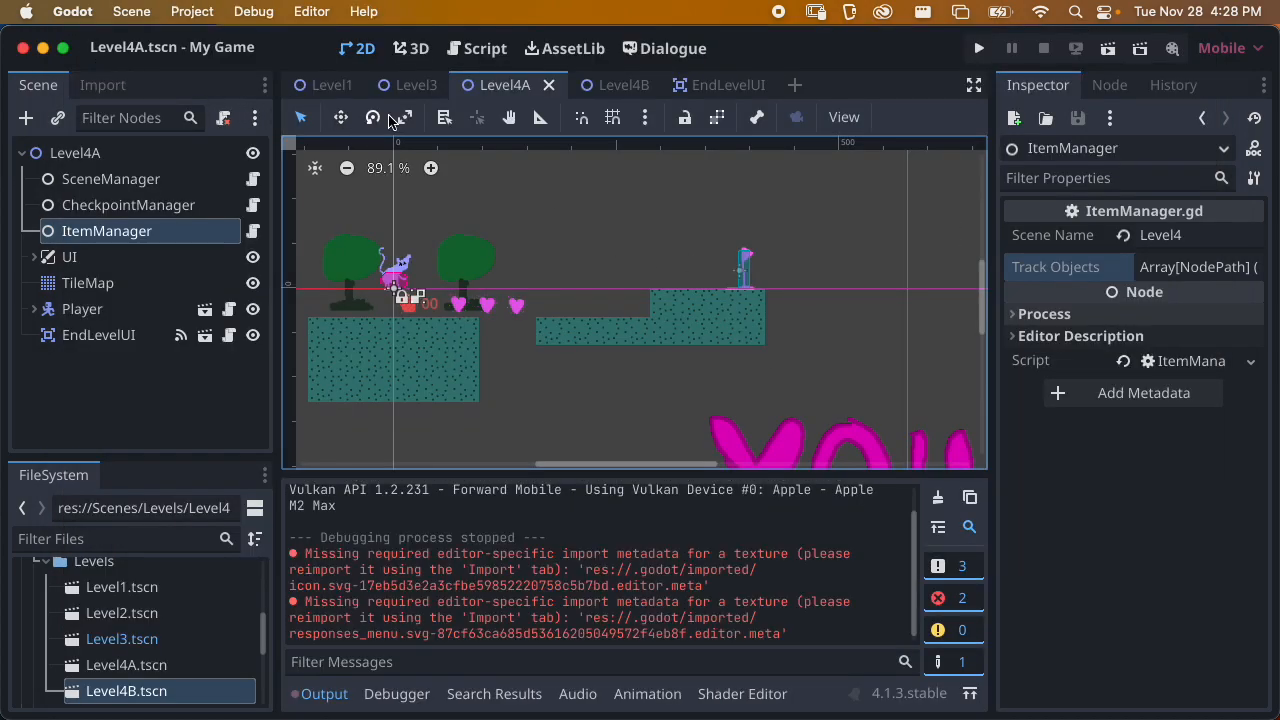
Set the project's main scene to res://Scenes/UI/StartMenu.tscn in the run settings
click(192, 11)
click(240, 40)
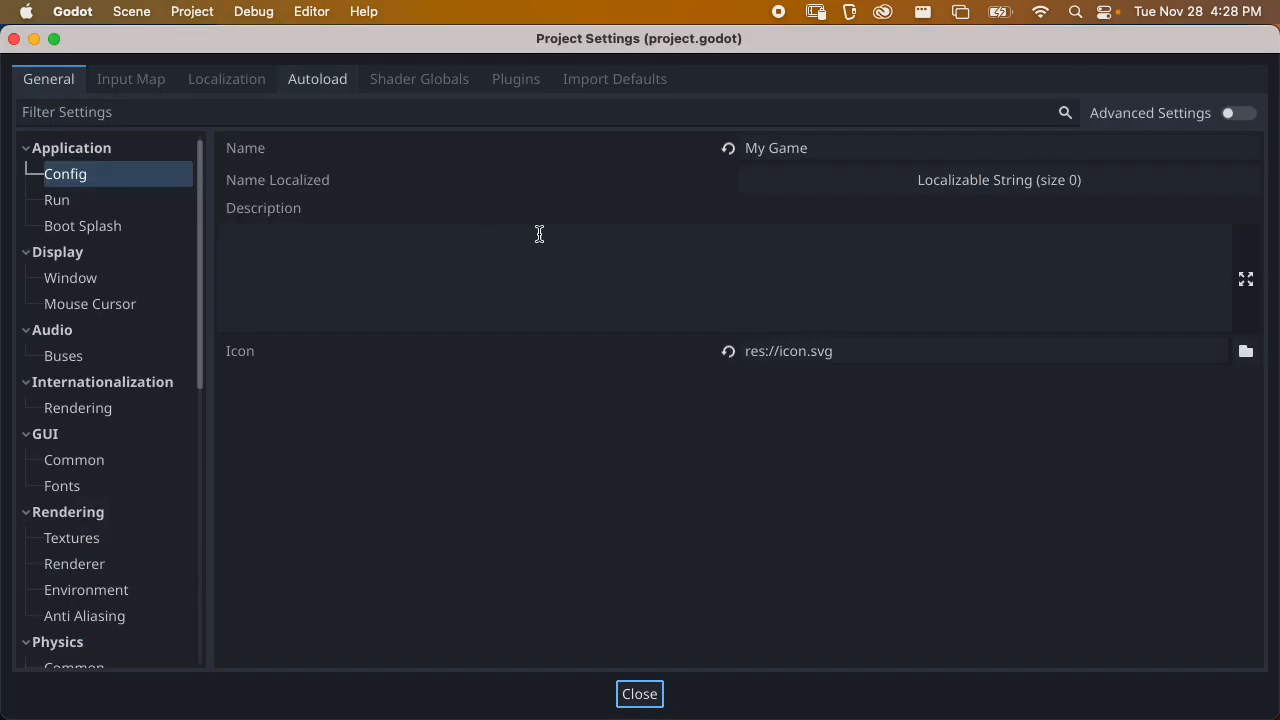
click(75, 206)
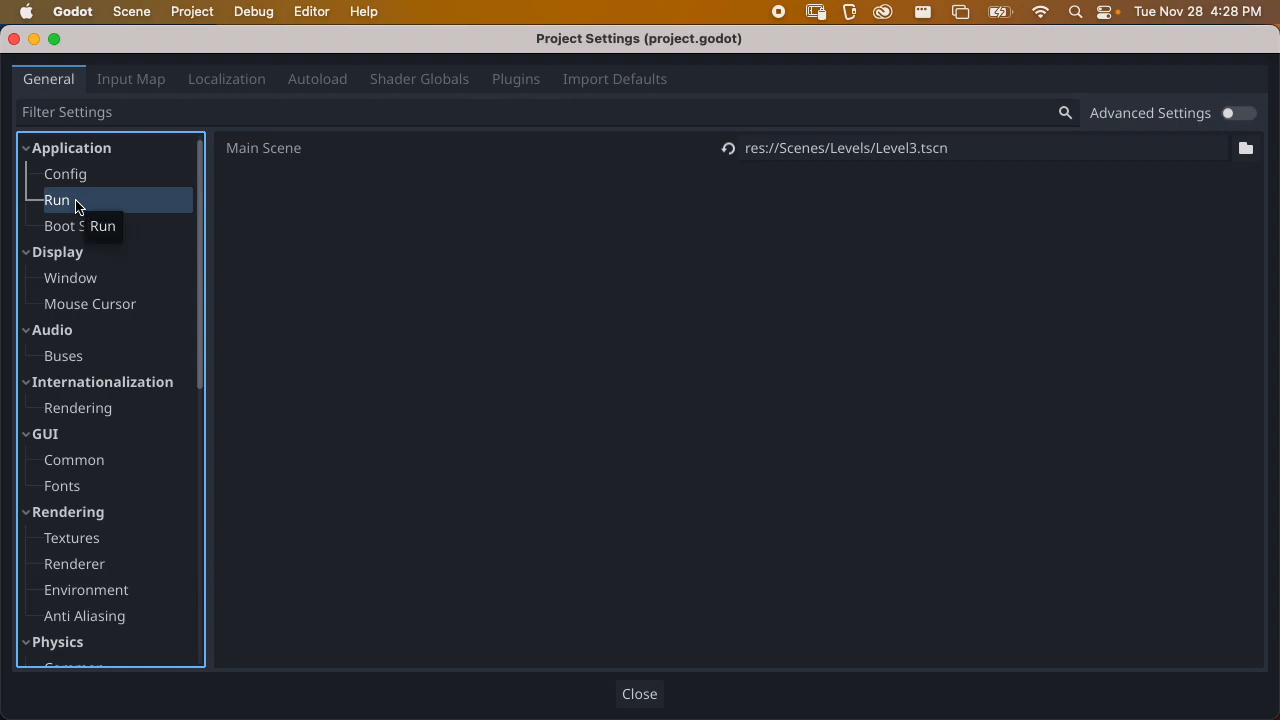
click(1246, 148)
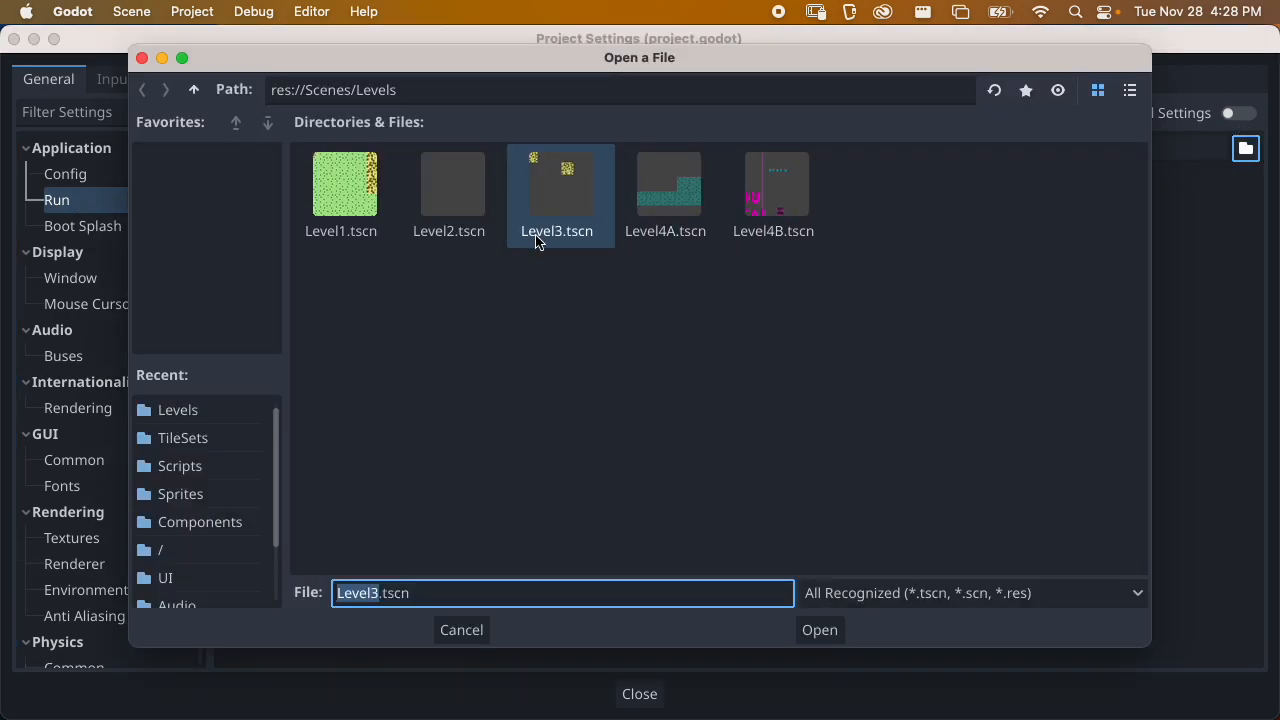
click(194, 90)
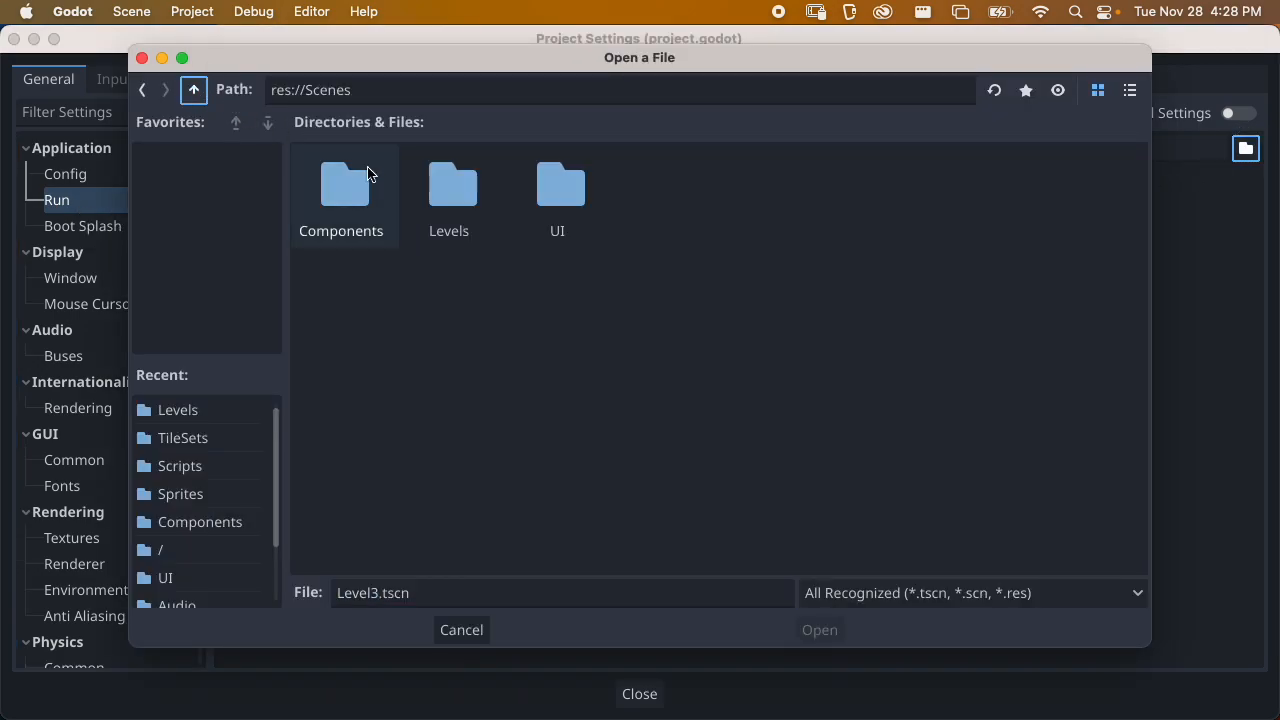
double_click(557, 180)
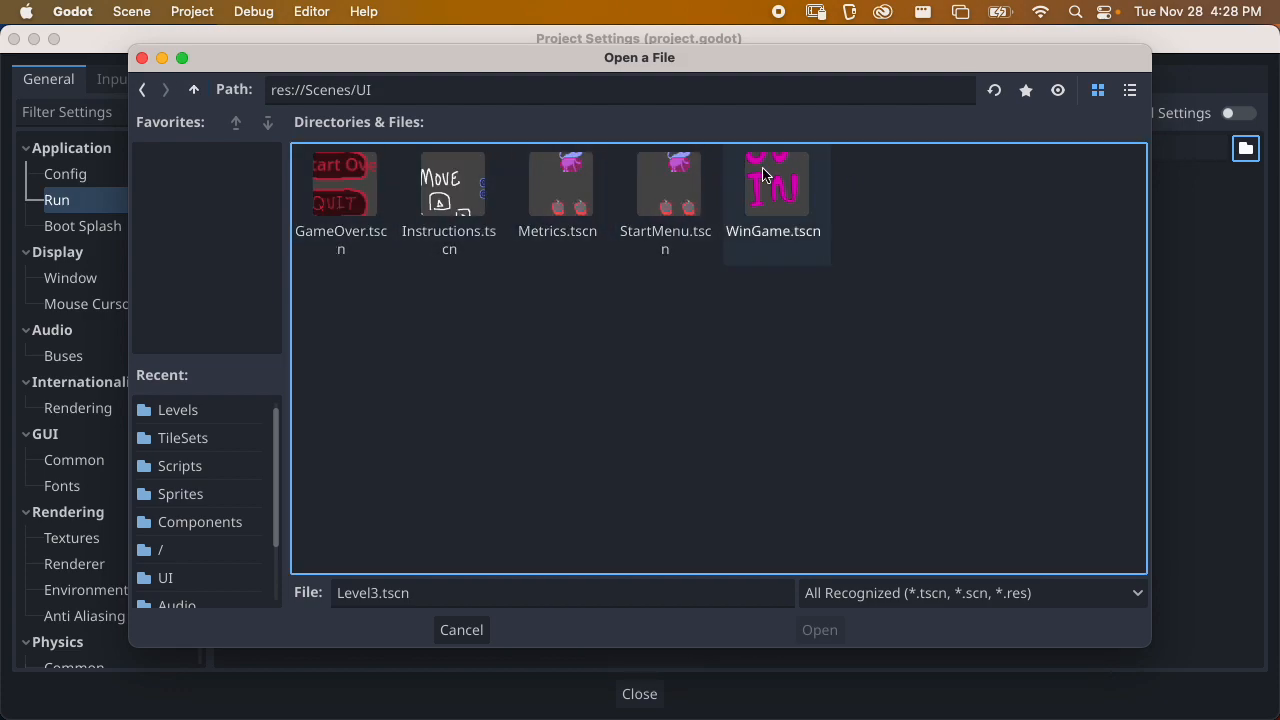
click(688, 252)
click(819, 628)
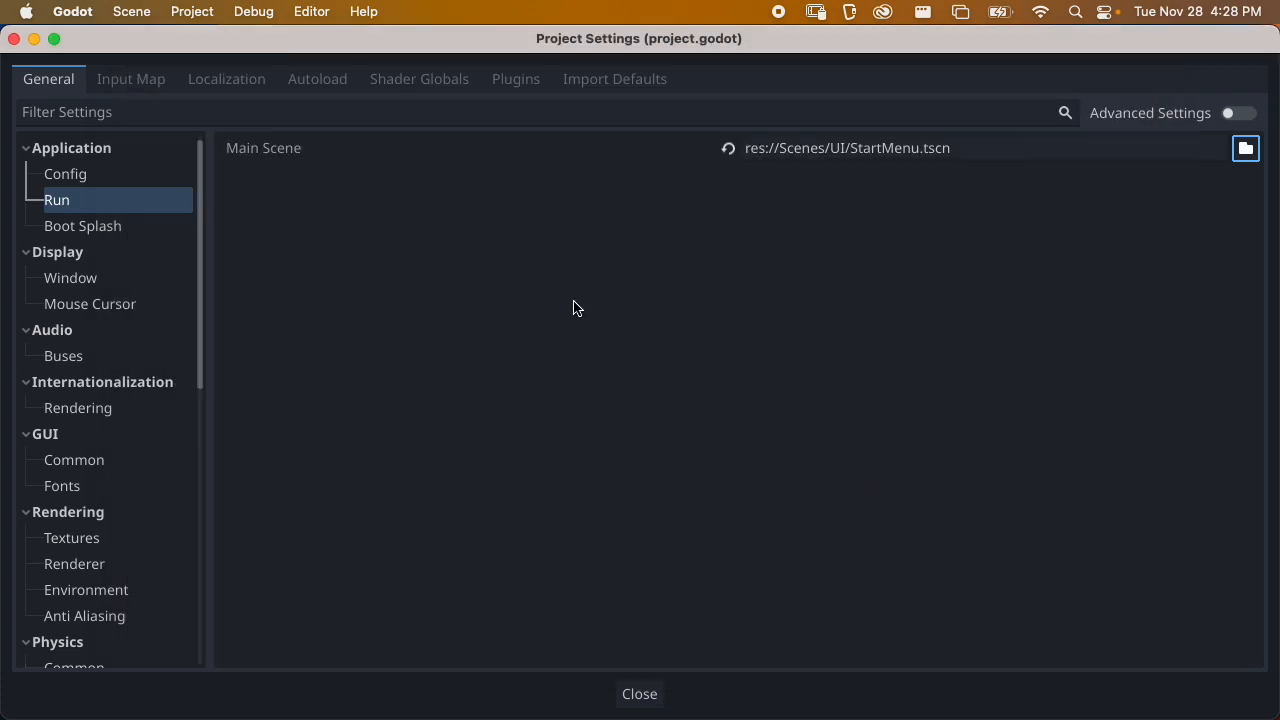
click(648, 696)
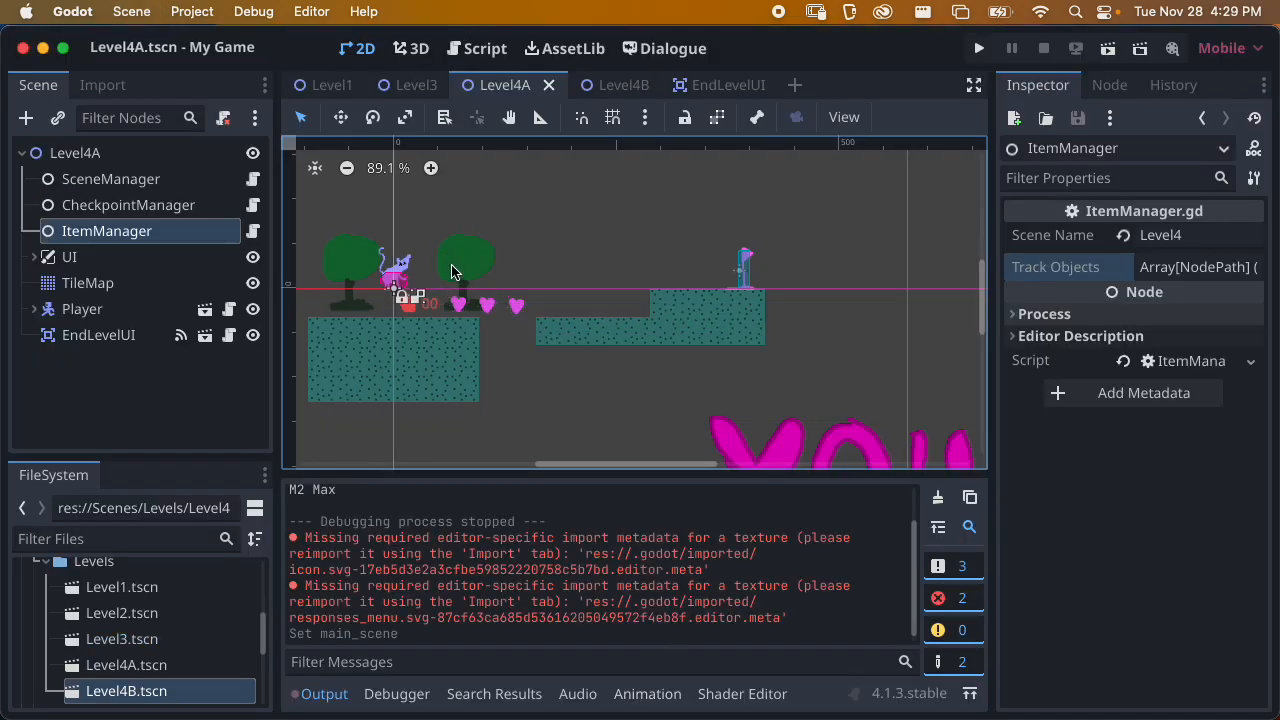
Run the project, start the game from the start menu, and collect the first level's apples and hearts with the cat
click(980, 50)
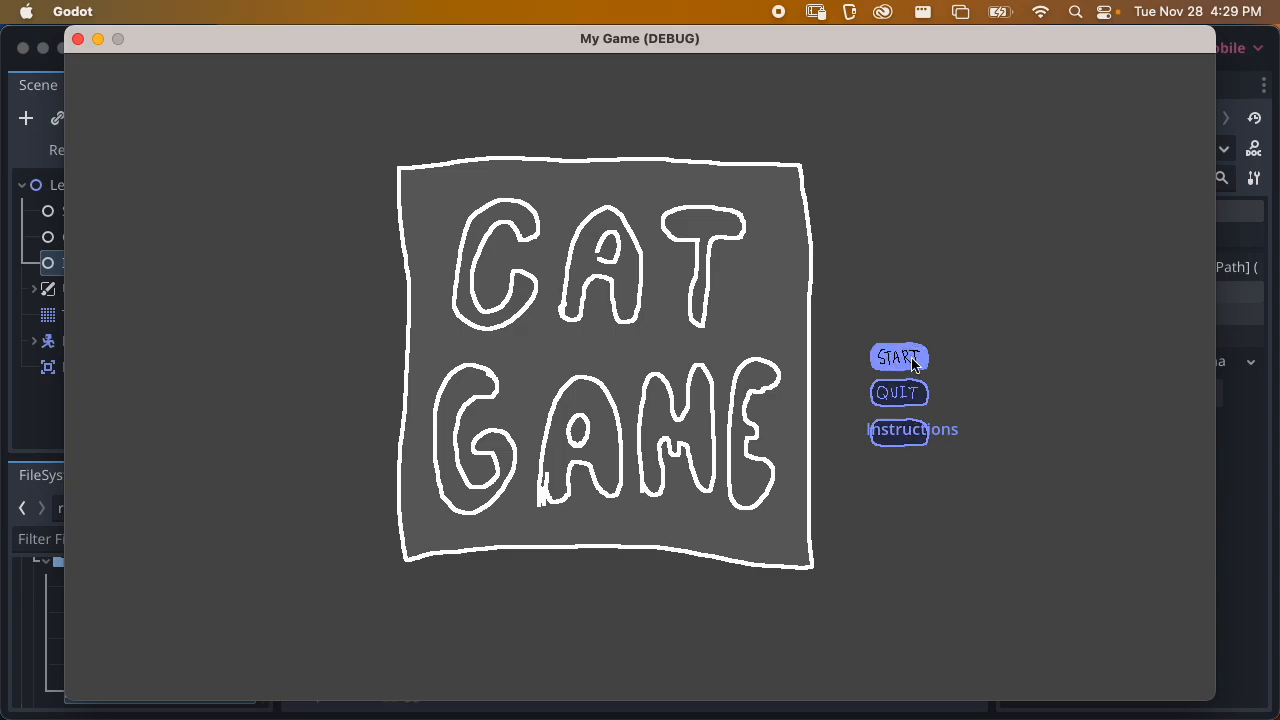
click(905, 358)
key(Right)
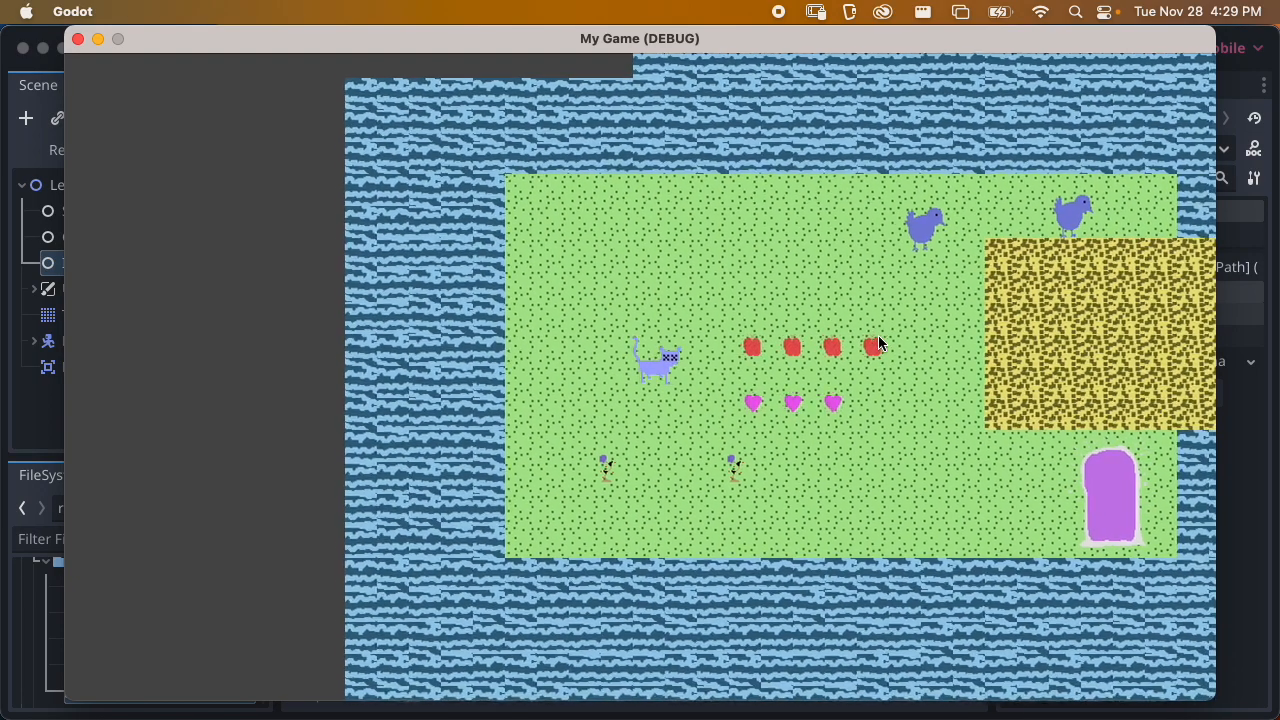
key(Right)
key(Down)
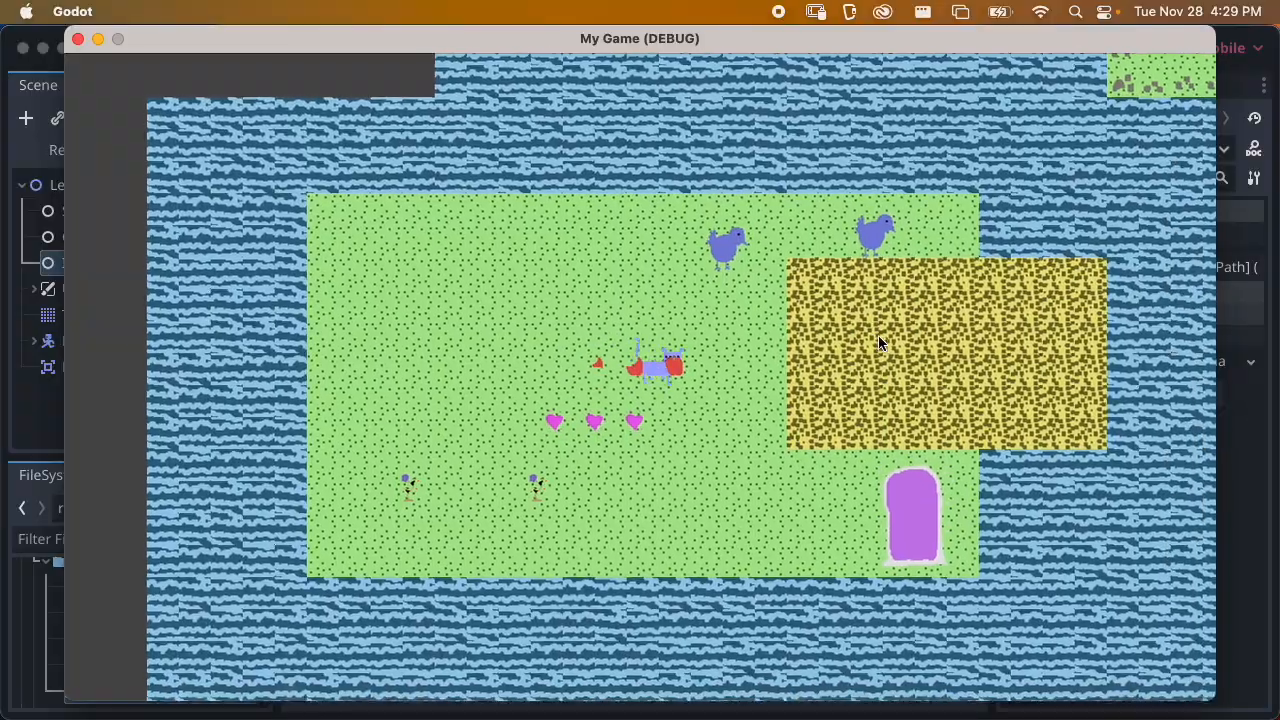
key(Up)
key(Down)
key(Left)
key(Down)
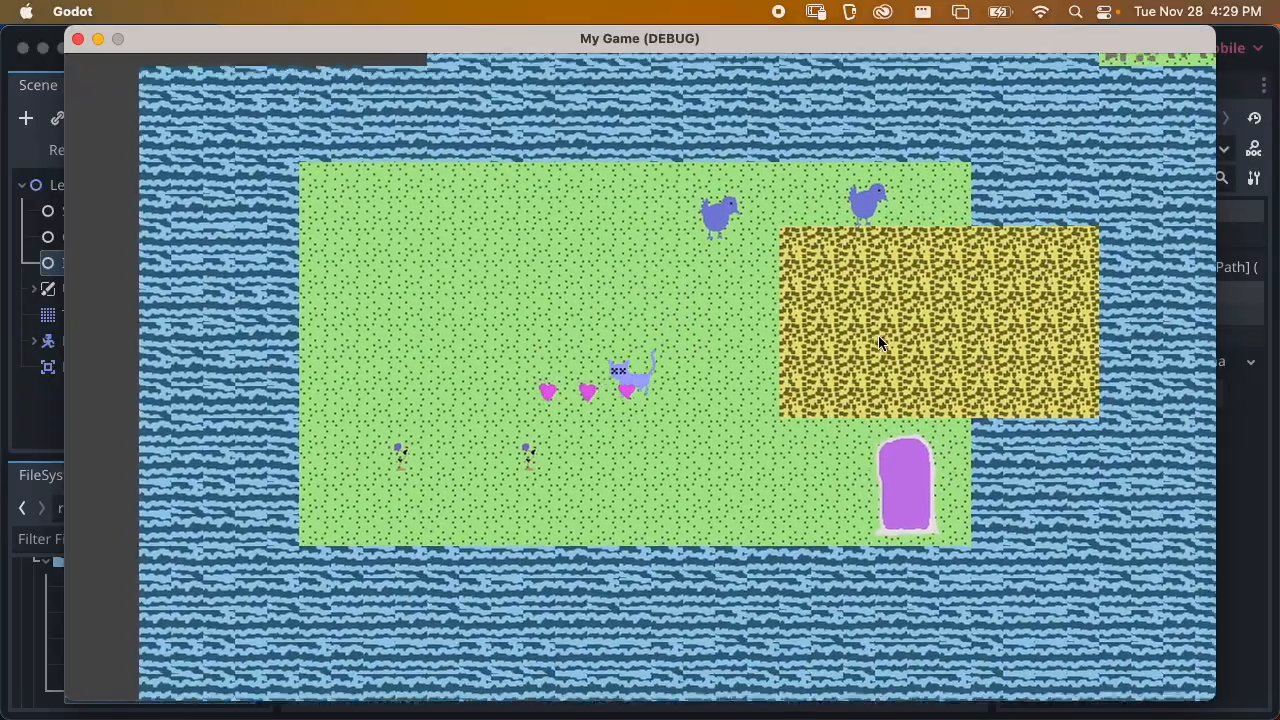
key(Up)
key(Right)
key(Up)
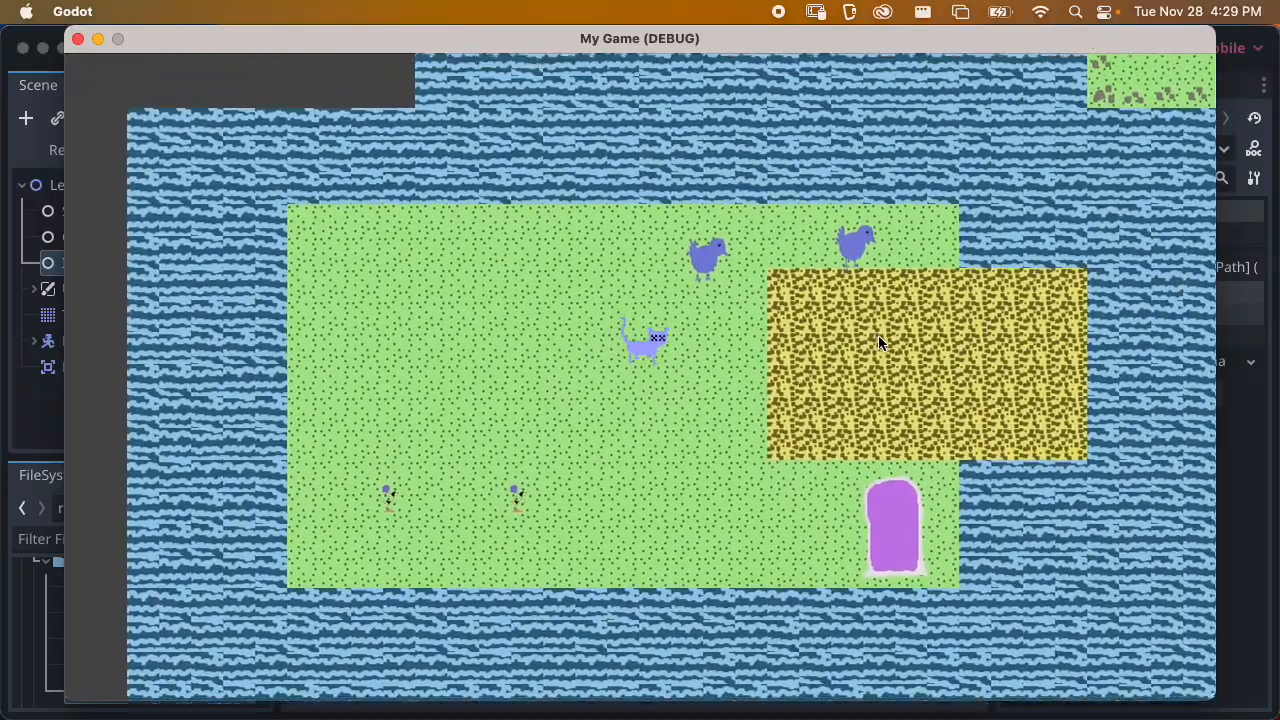
Talk to the bird NPC near the sand and move the cat down into the purple portal
key(Up)
key(Right)
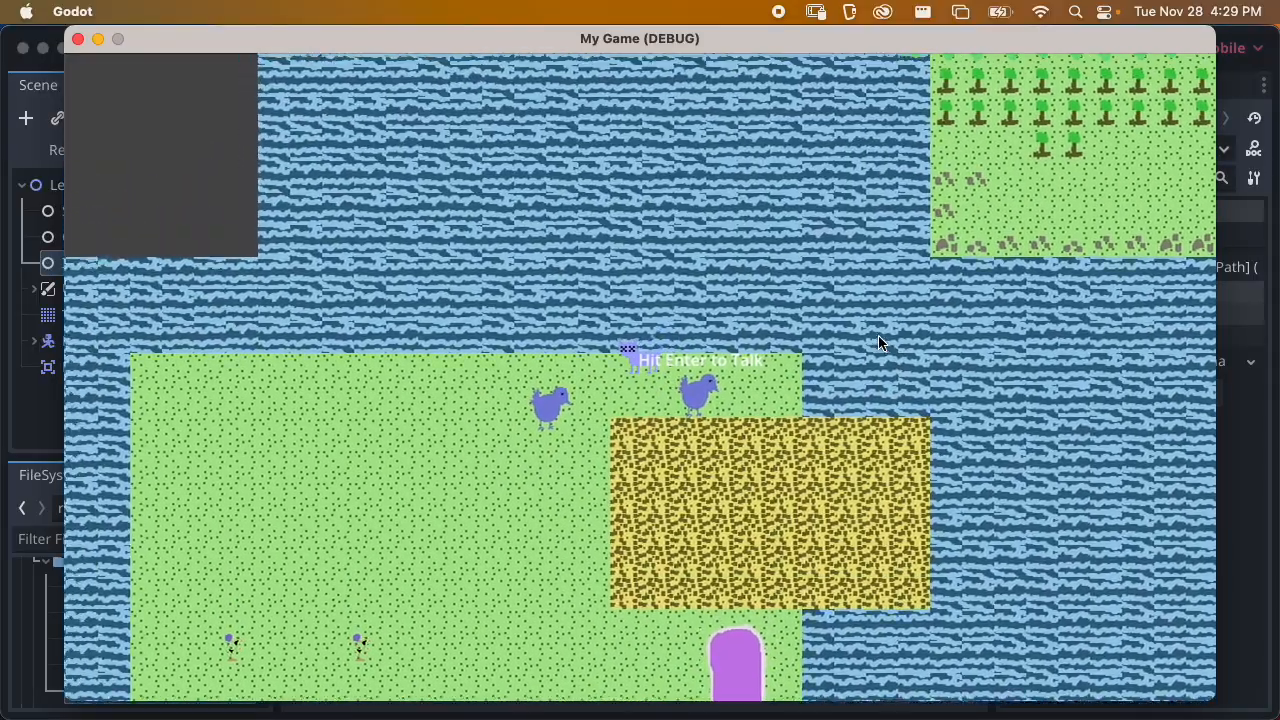
key(Return)
key(Return)
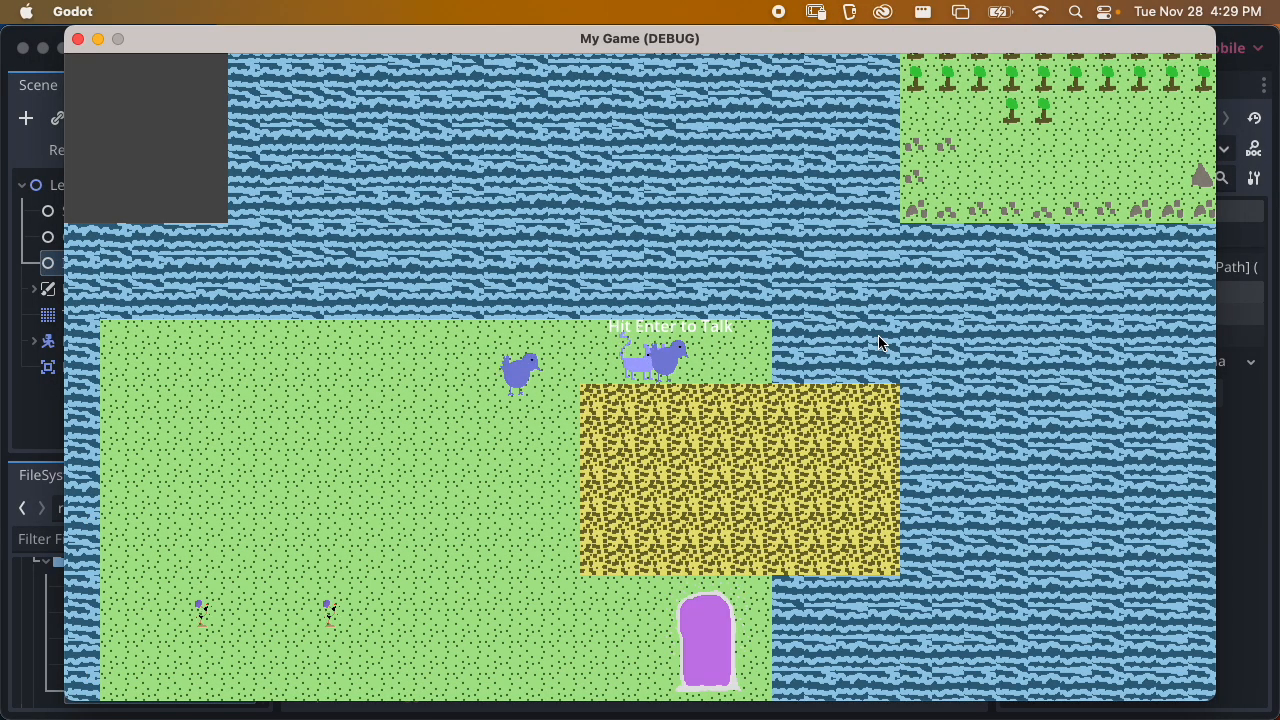
key(Down)
key(Down)
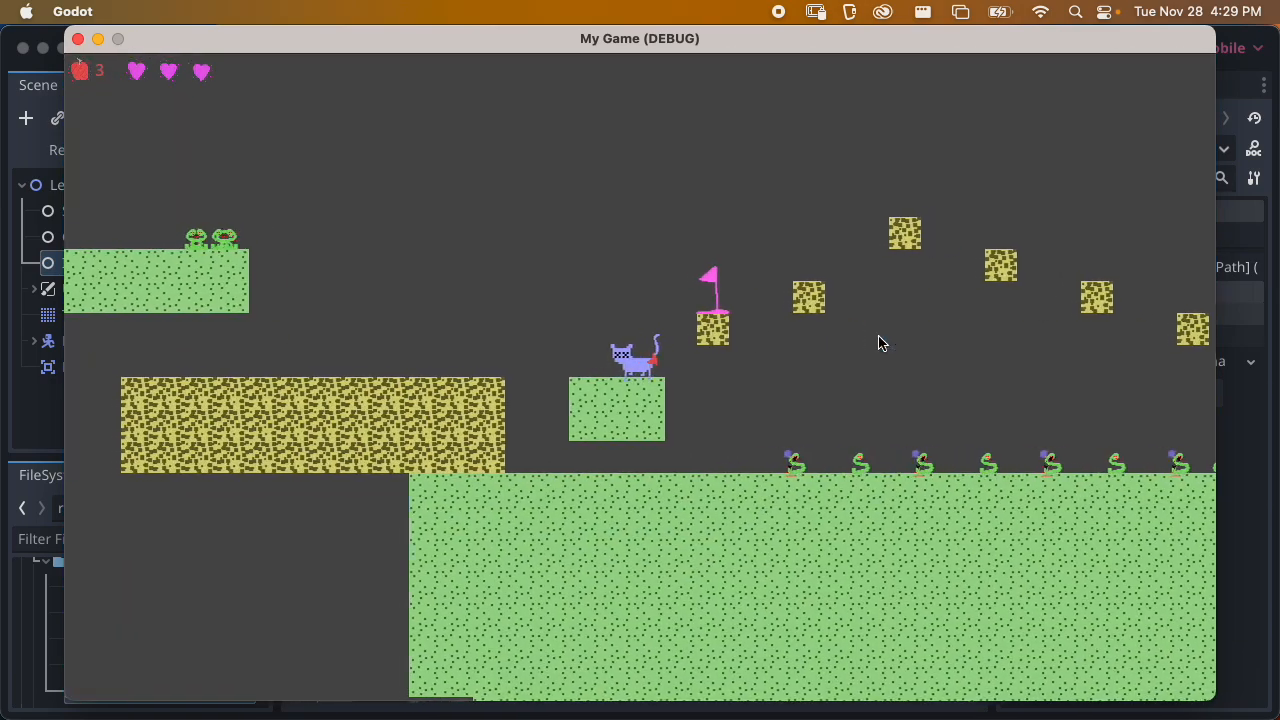
Jump the cat past the flag and across Level3's floating blocks to the green-framed portal
key(Left)
key(space)
key(Right)
key(space)
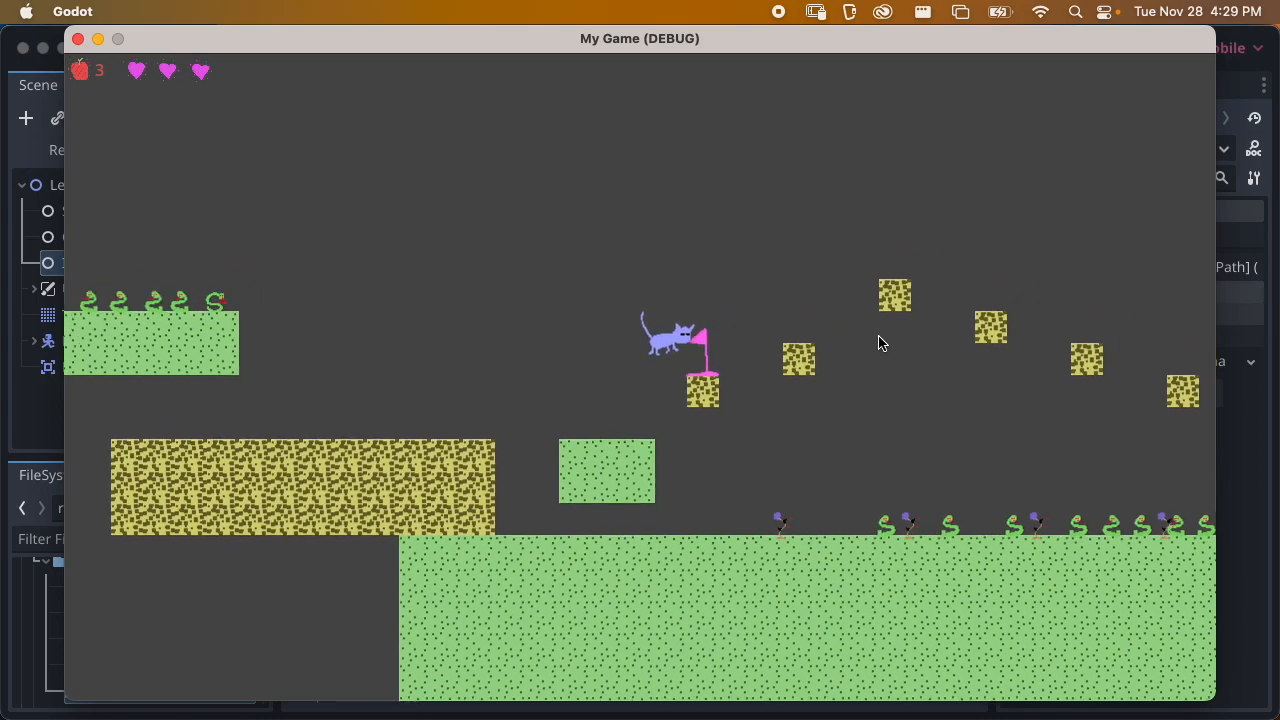
key(Right)
key(space)
key(space)
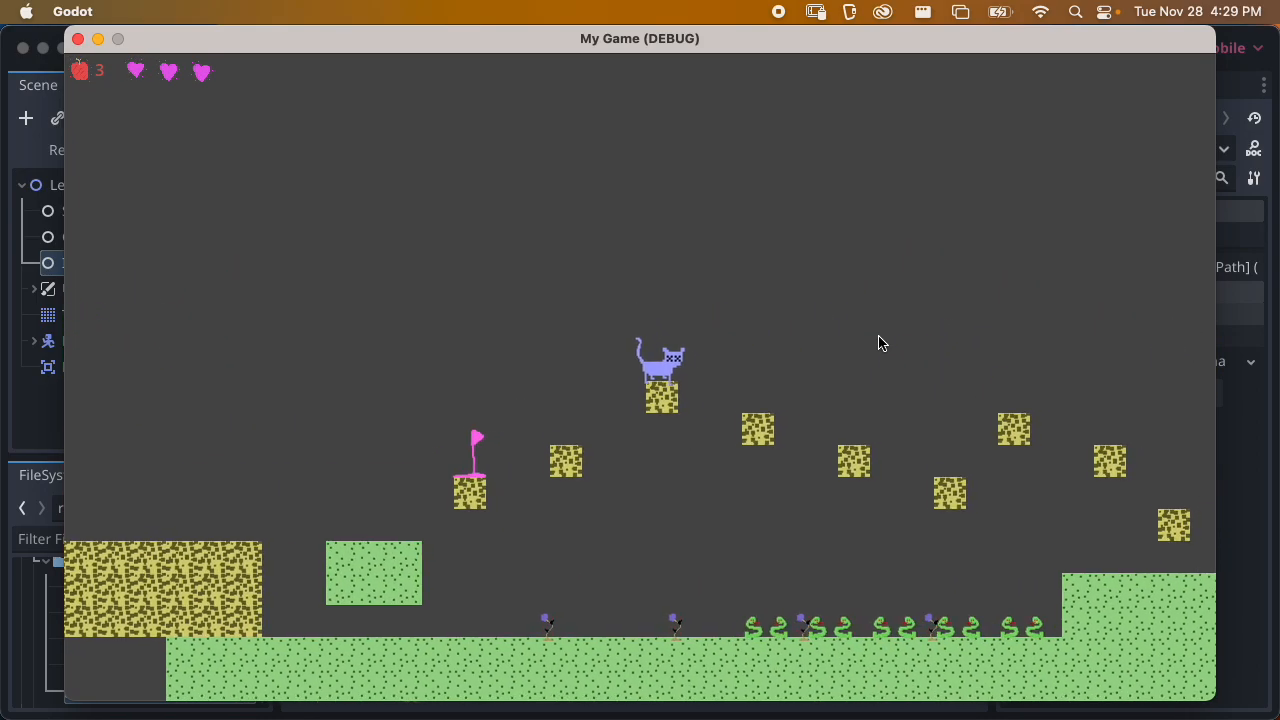
key(Right)
key(space)
key(space)
key(Right)
key(space)
key(space)
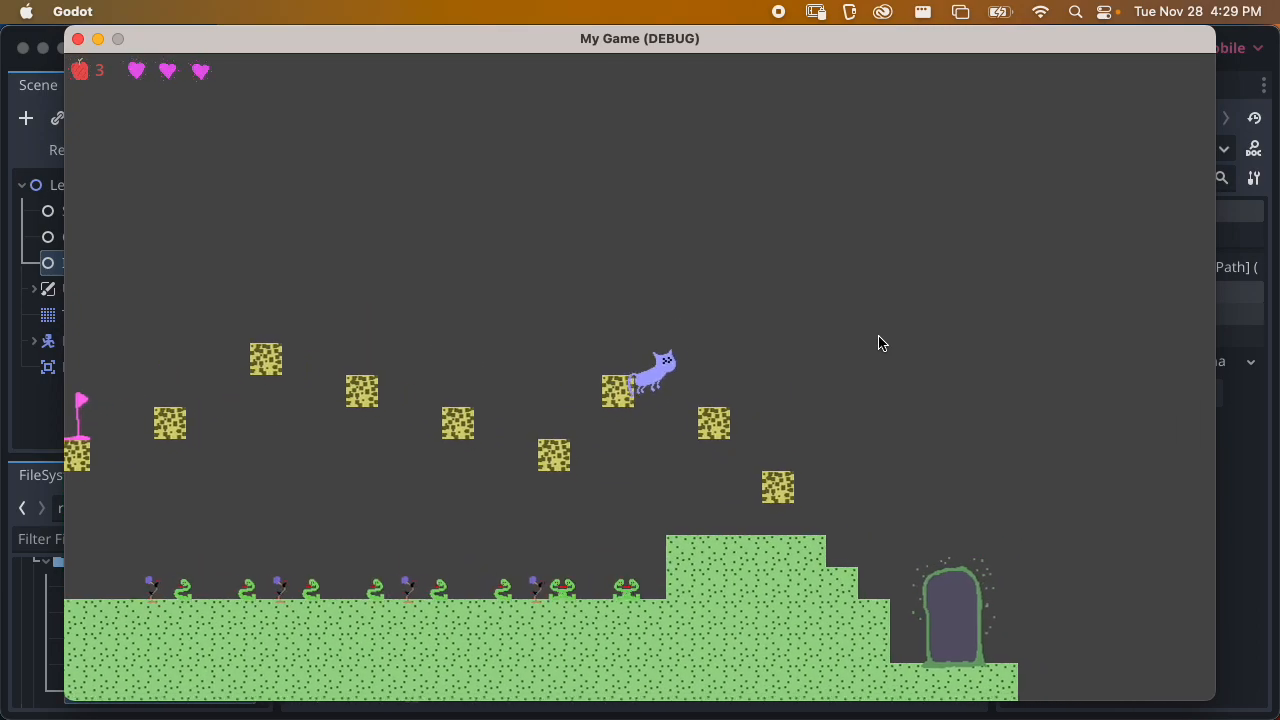
key(Right)
key(space)
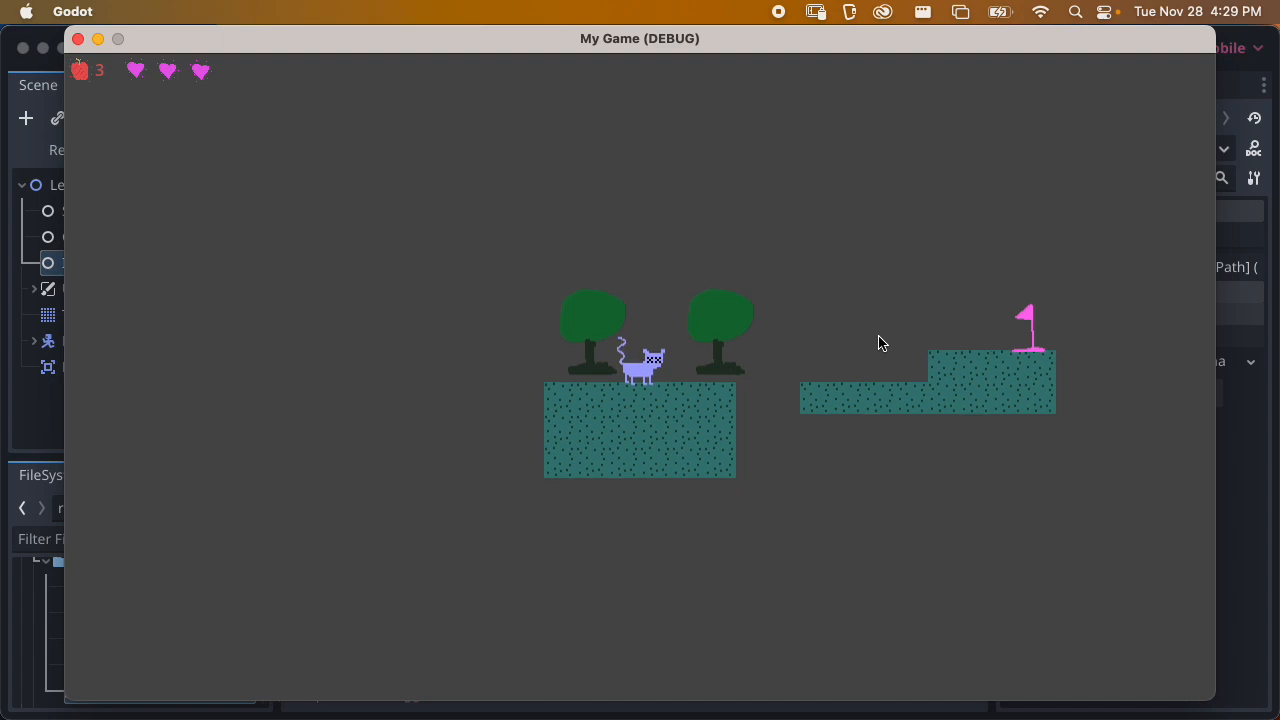
Bring the cat to Level4A's end flag, test Play Again on the win screen, and close the game window
key(Right)
key(space)
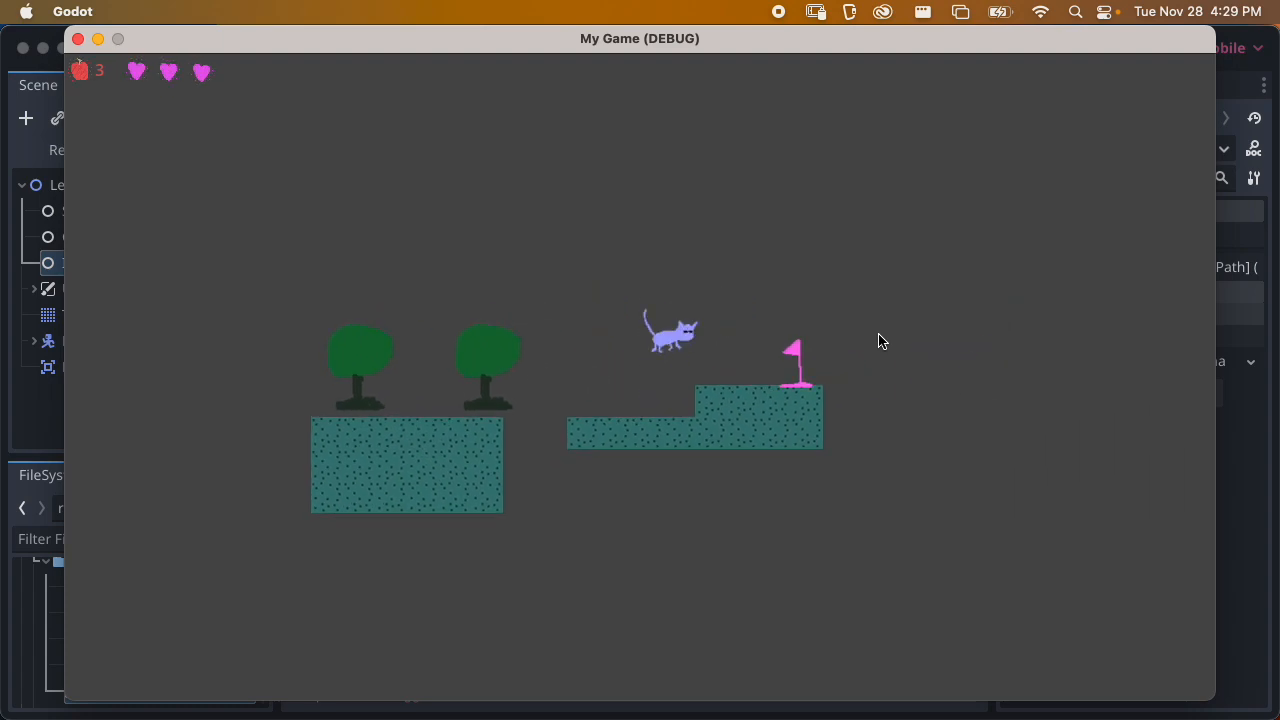
key(Right)
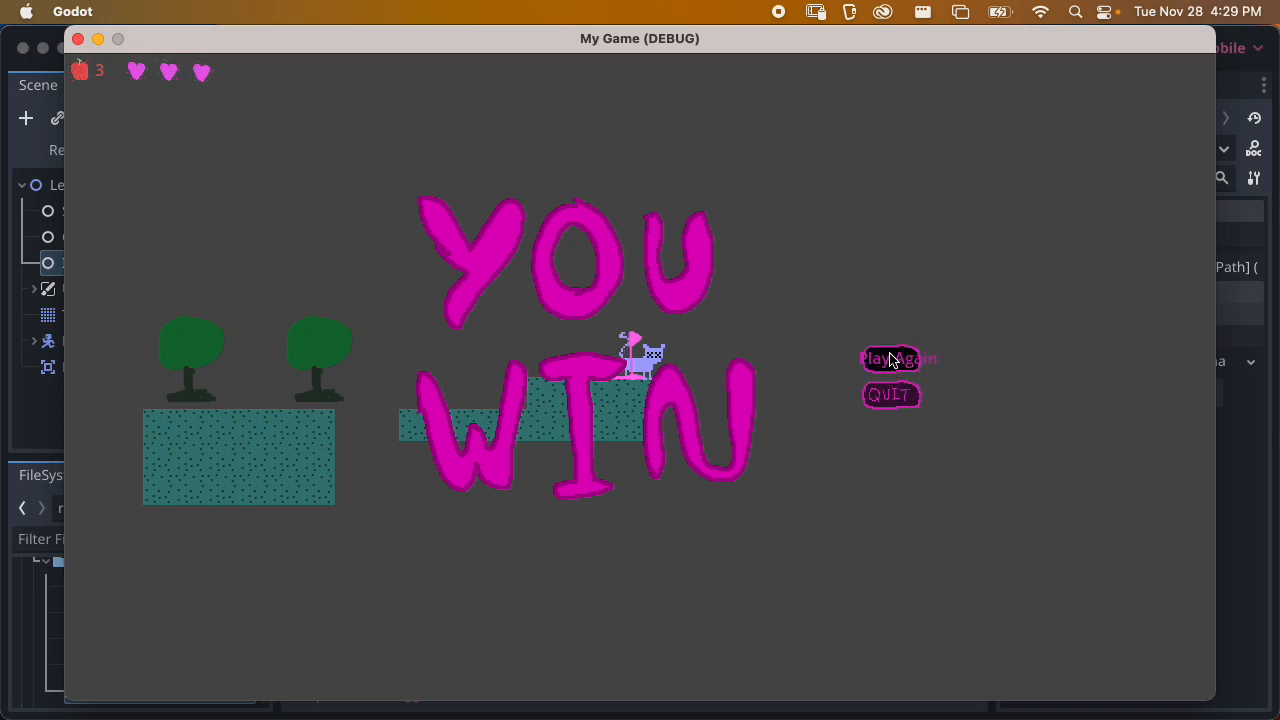
click(890, 364)
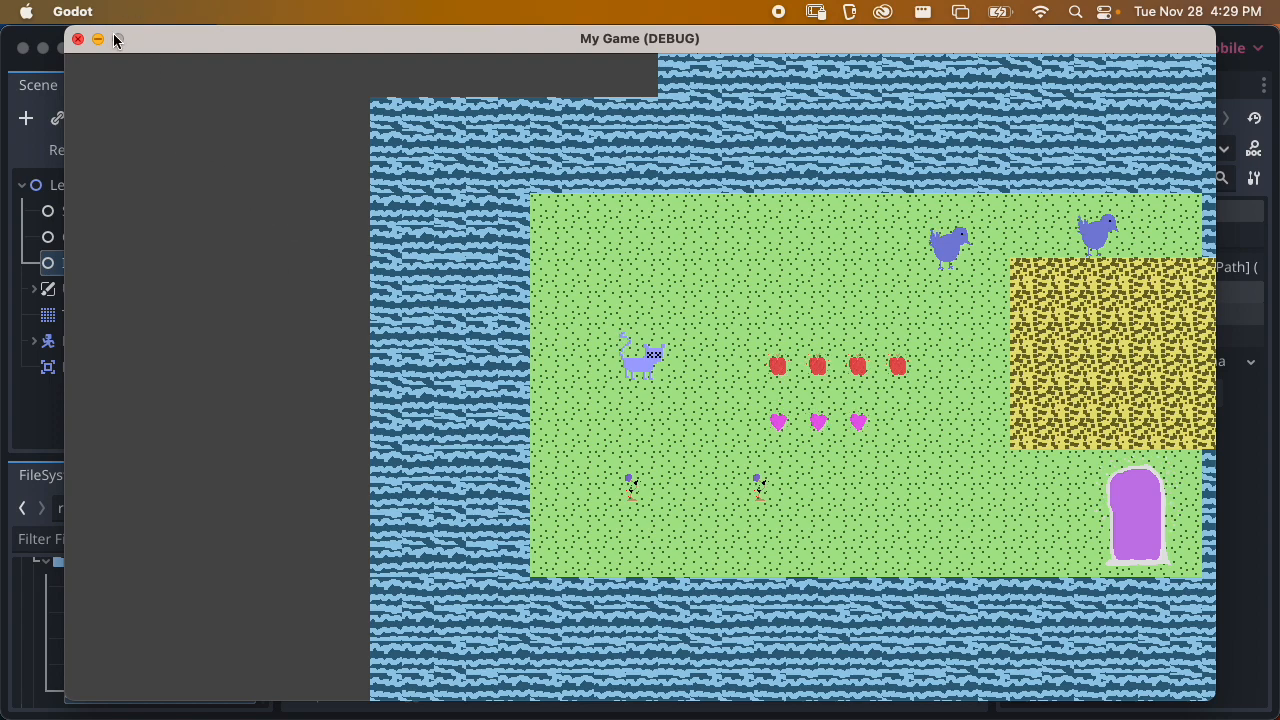
click(78, 40)
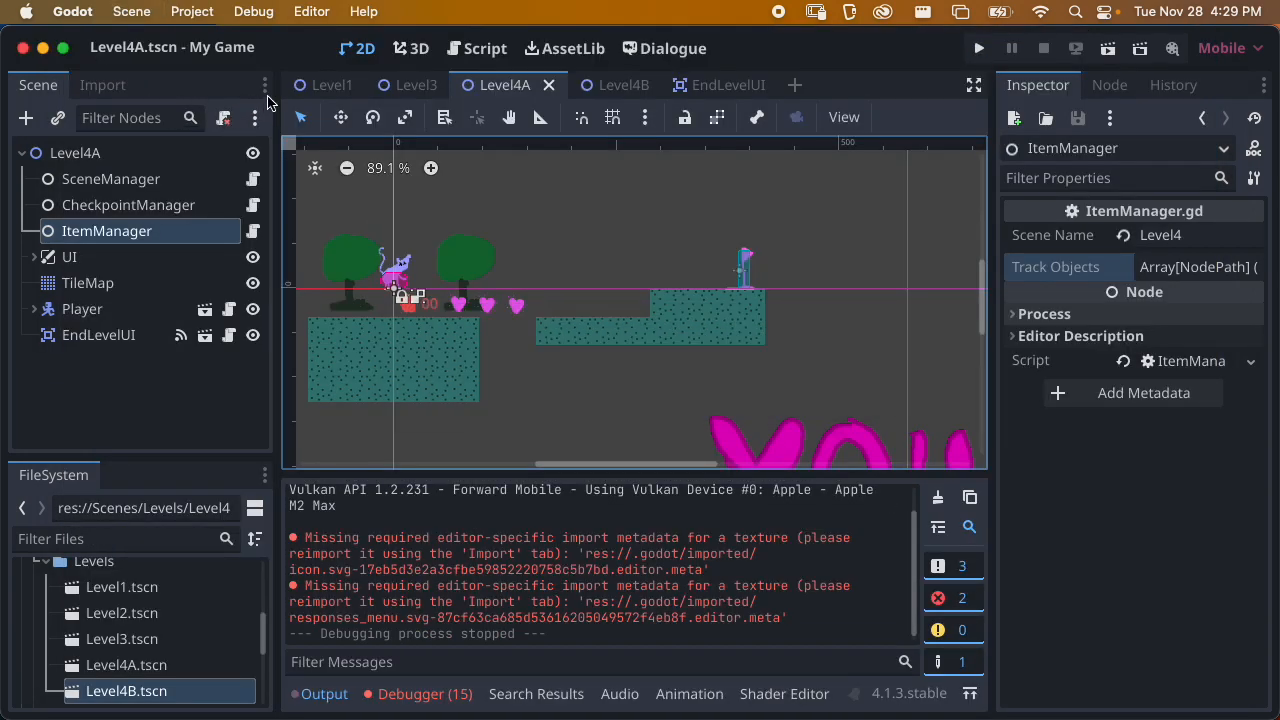
Copy Level3's UI node into Level1, place it as the first child of the root, and save the scene
click(331, 85)
middle_drag(467, 301, 574, 331)
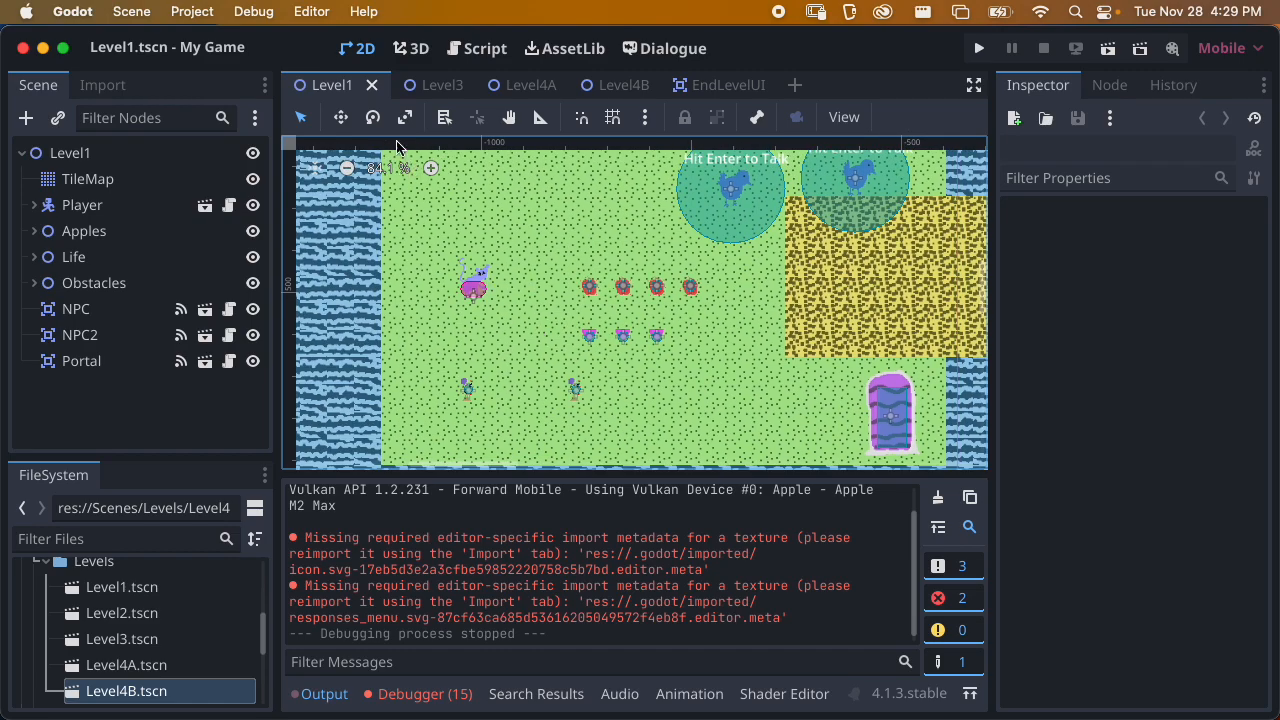
mouse_move(438, 100)
click(427, 90)
click(116, 261)
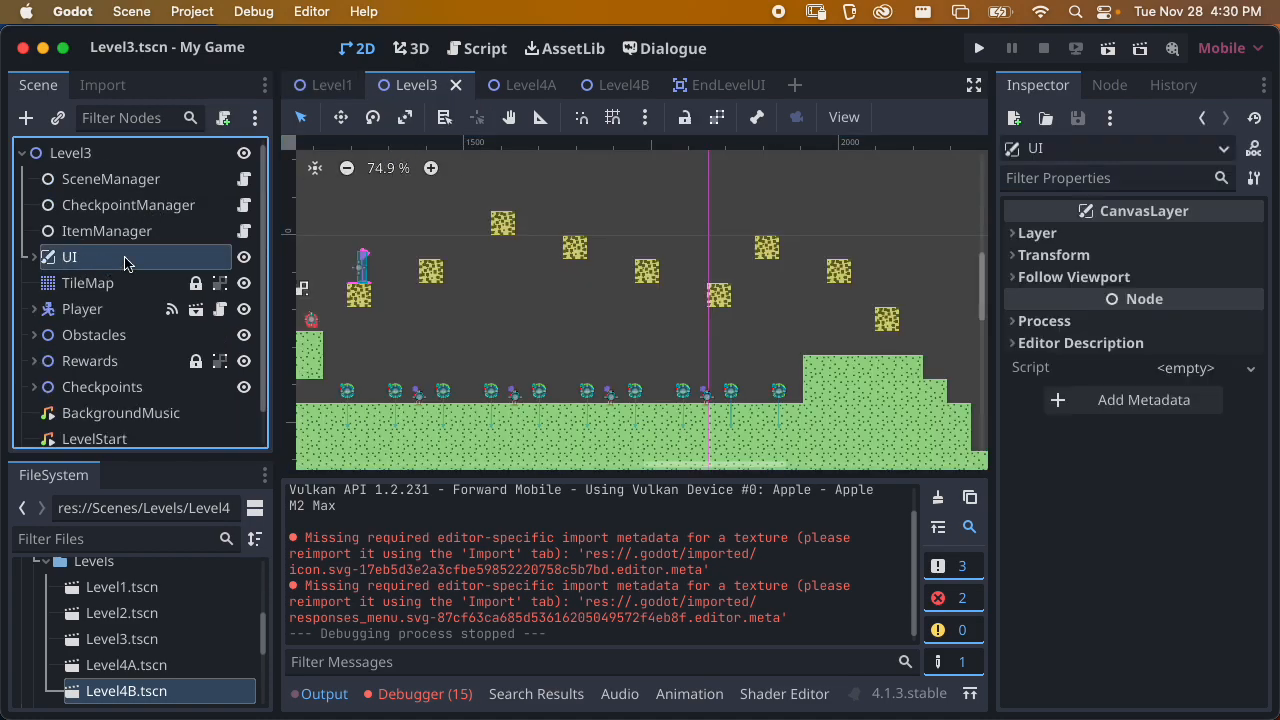
click(322, 86)
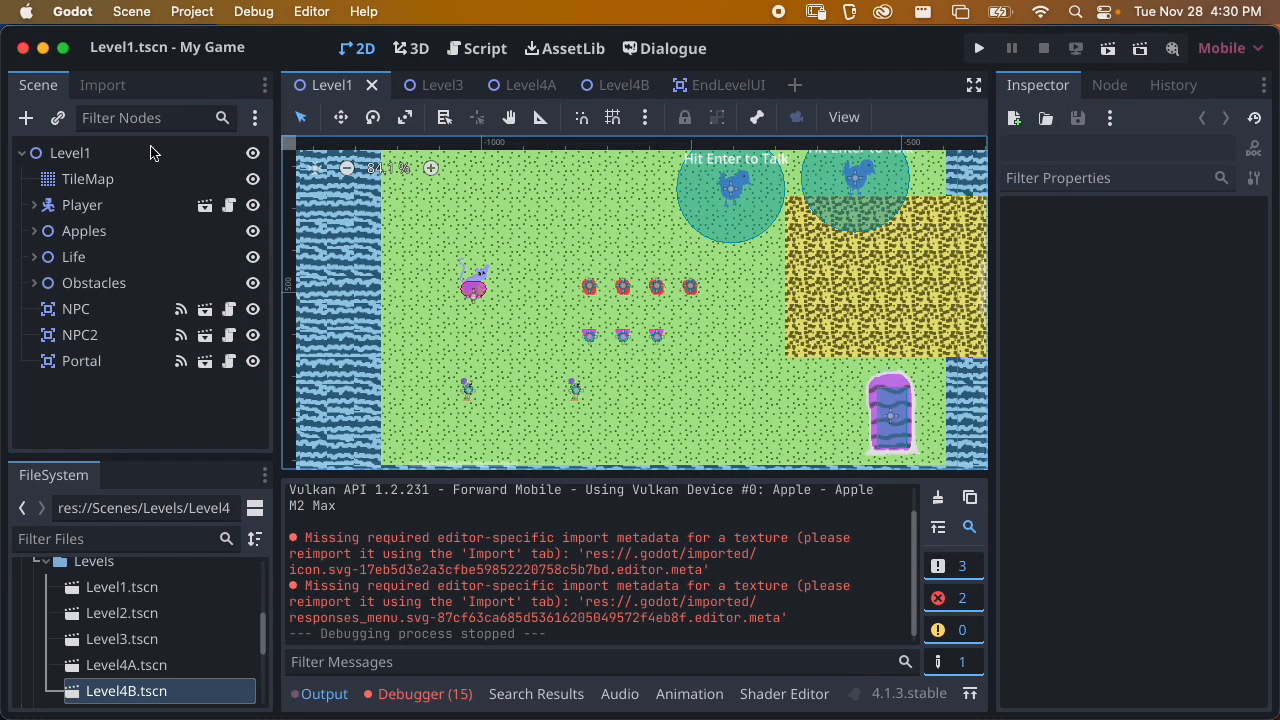
click(96, 158)
key(super+v)
drag(73, 372, 86, 168)
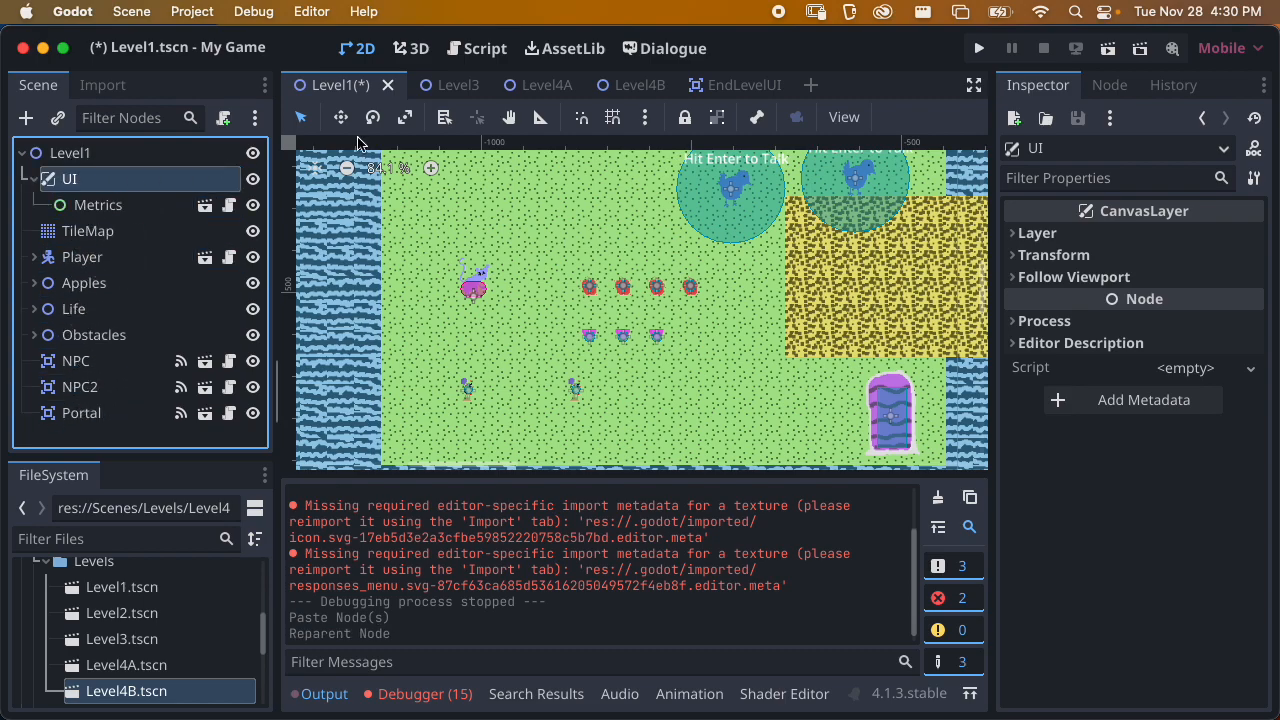
key(super+s)
Copy Level3's SceneManager node into Level1, place it above the UI node, and save the scene
click(440, 85)
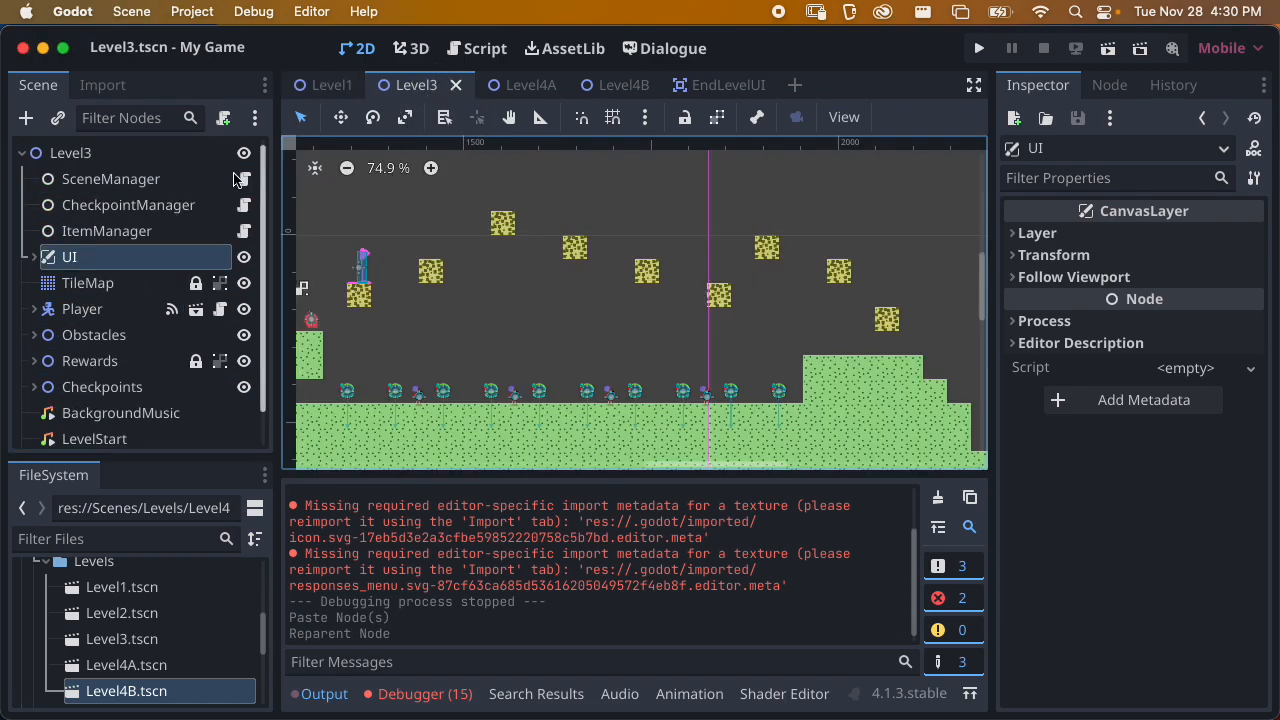
click(172, 182)
click(330, 85)
click(120, 157)
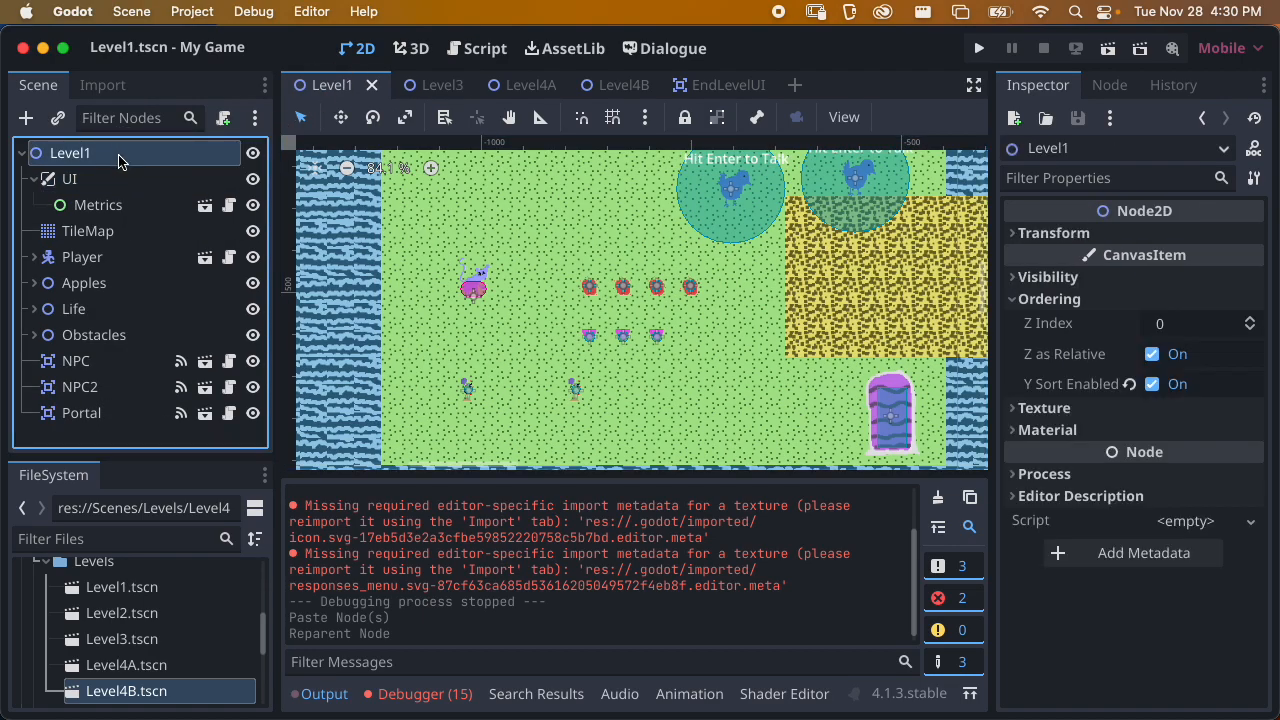
key(super+v)
mouse_move(90, 437)
mouse_down()
mouse_move(72, 296)
mouse_move(82, 191)
mouse_move(103, 175)
mouse_up()
key(super+s)
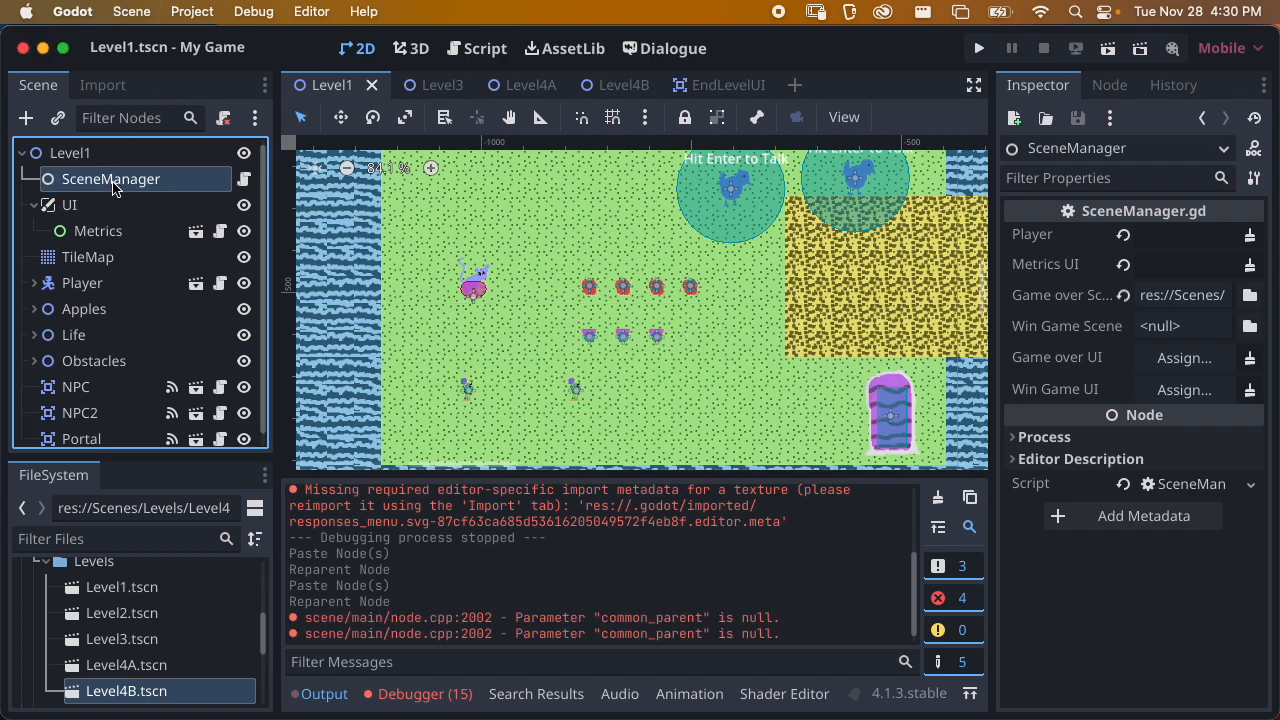
Connect the first Apple's on_collected signal to SceneManager's _on_item_collected method and save Level1
scroll(155, 321, down, 1)
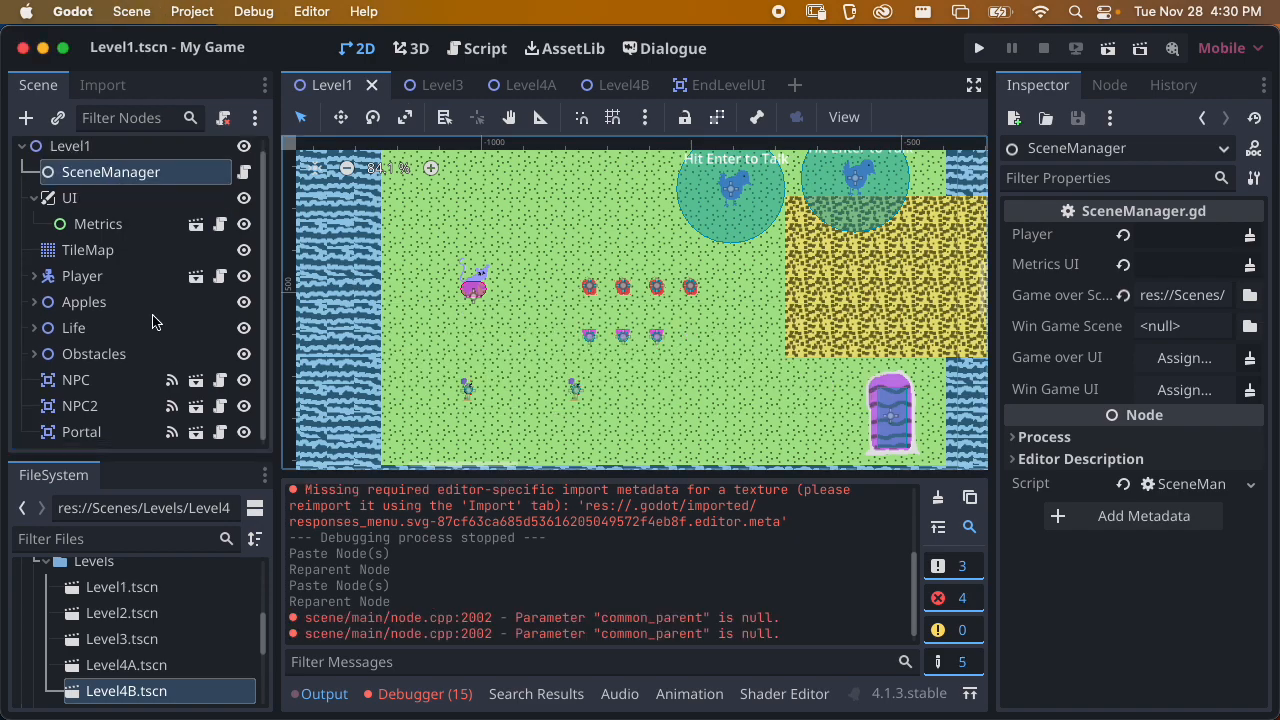
scroll(607, 305, up, 4)
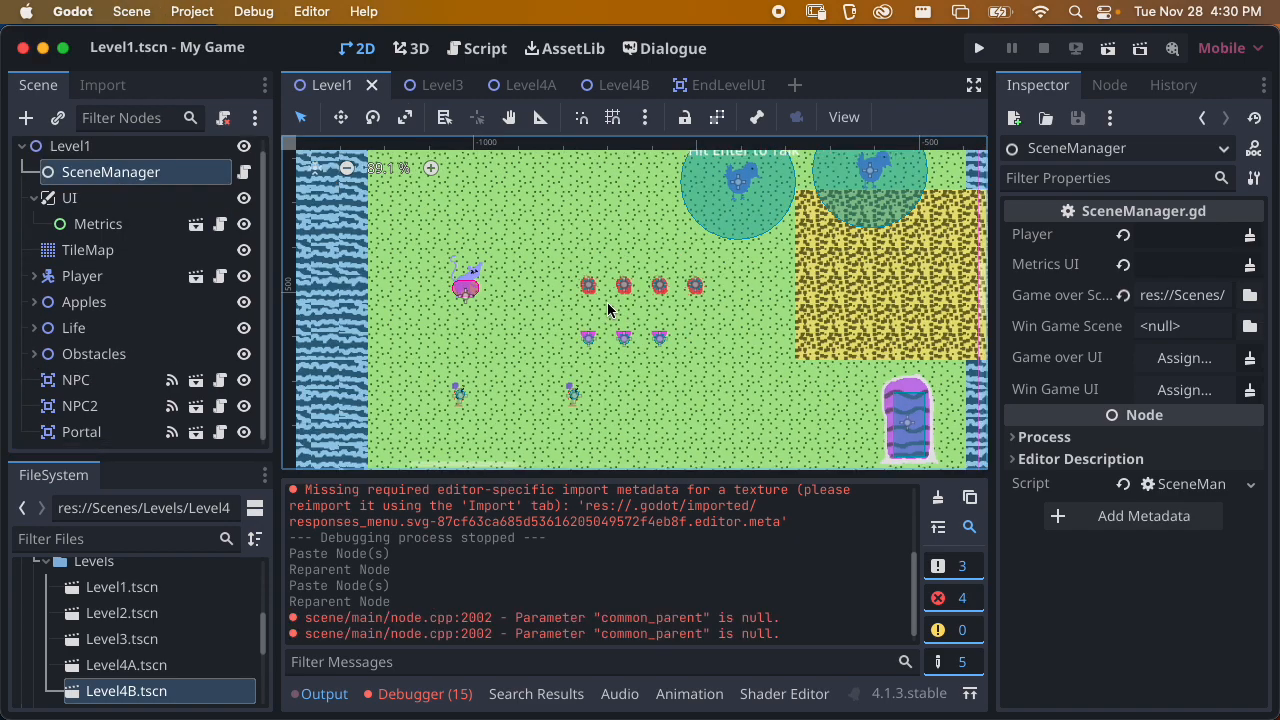
click(35, 328)
click(55, 304)
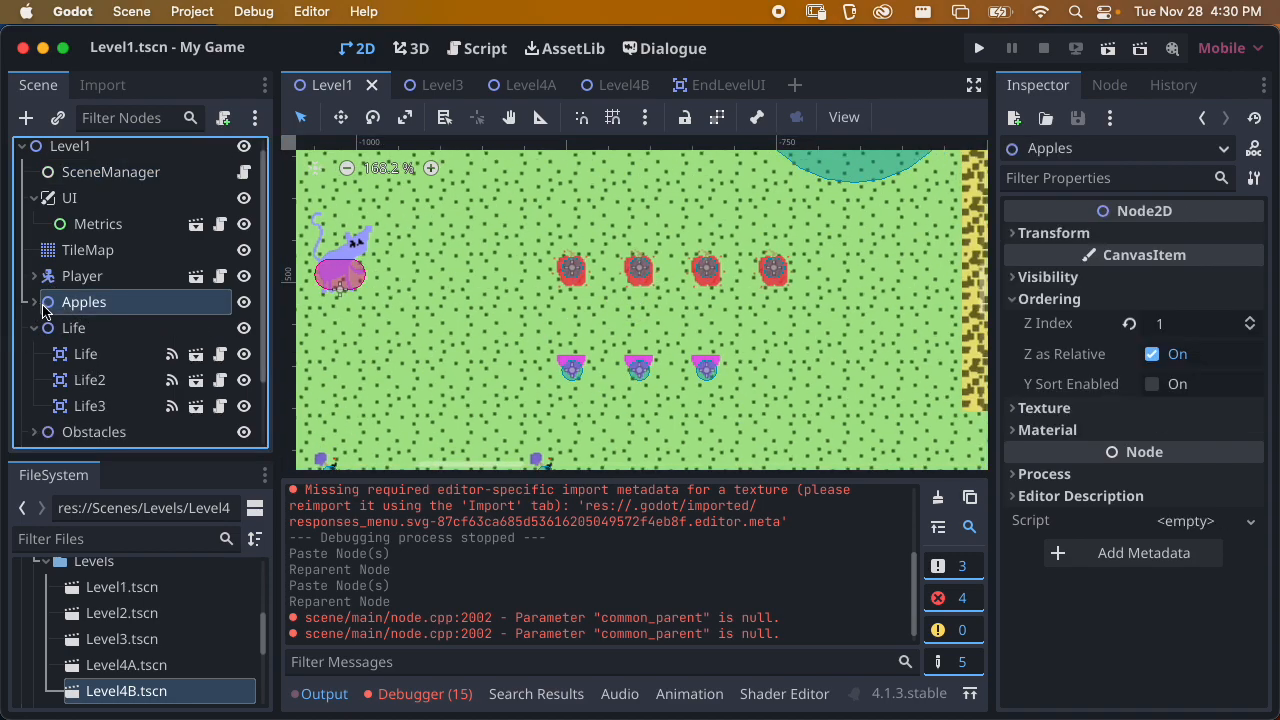
click(35, 302)
click(75, 328)
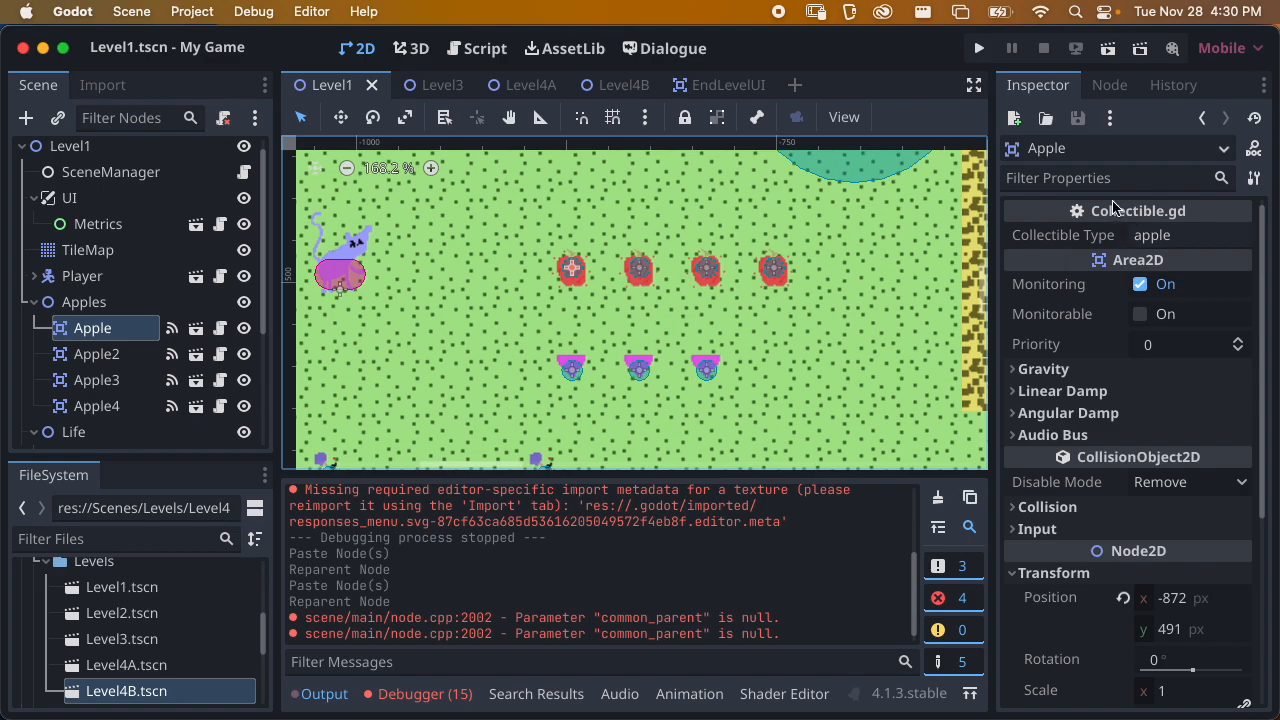
click(1109, 86)
double_click(1093, 208)
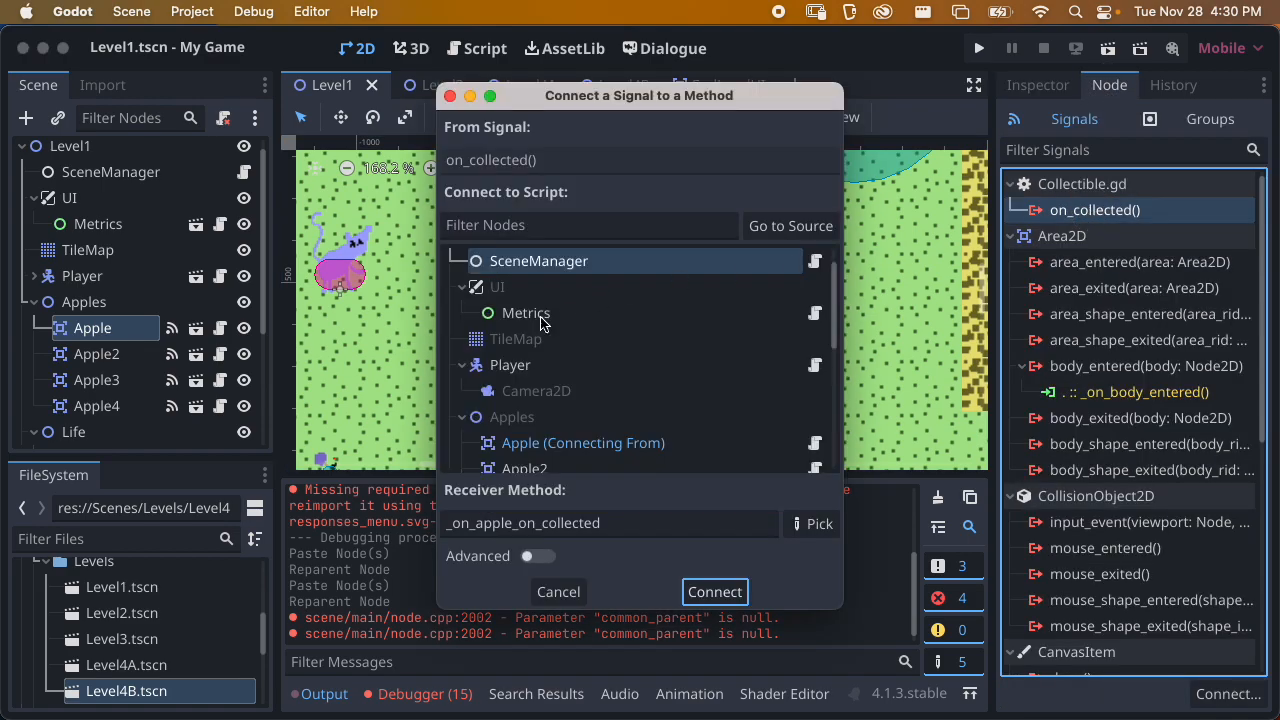
click(814, 523)
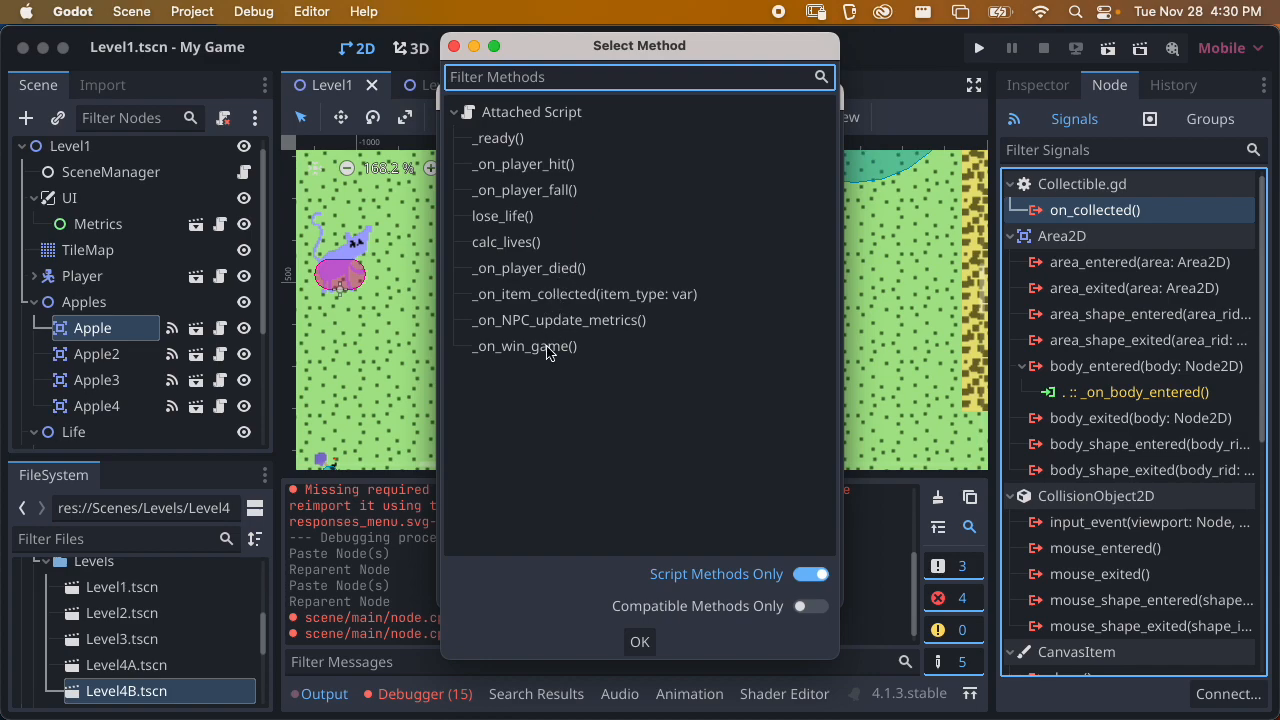
click(556, 305)
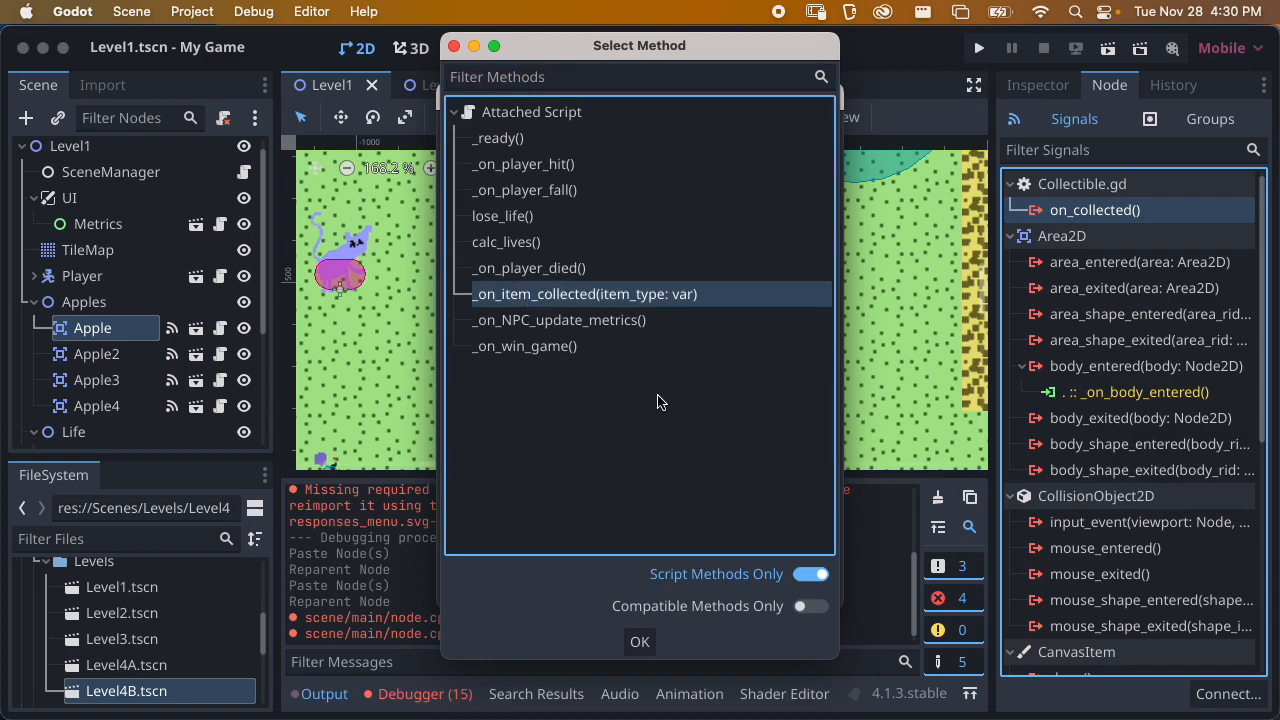
click(639, 641)
click(688, 593)
key(super+s)
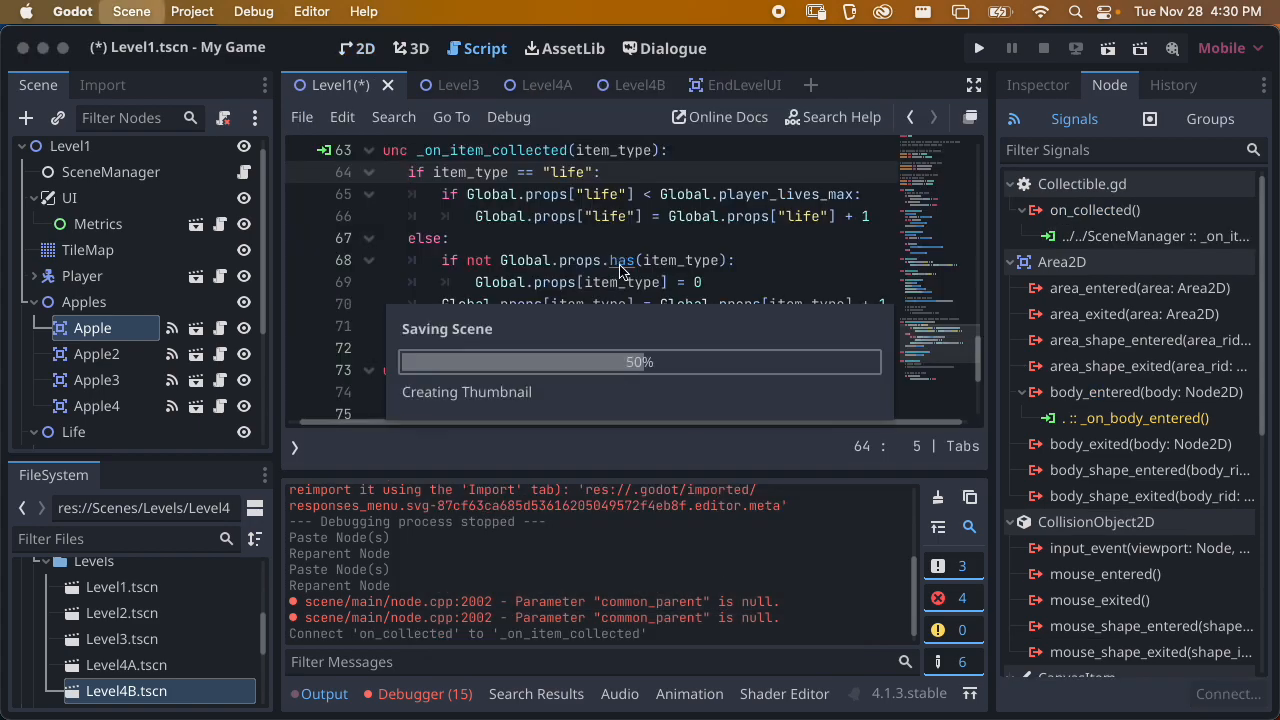
scroll(523, 417, left, 1)
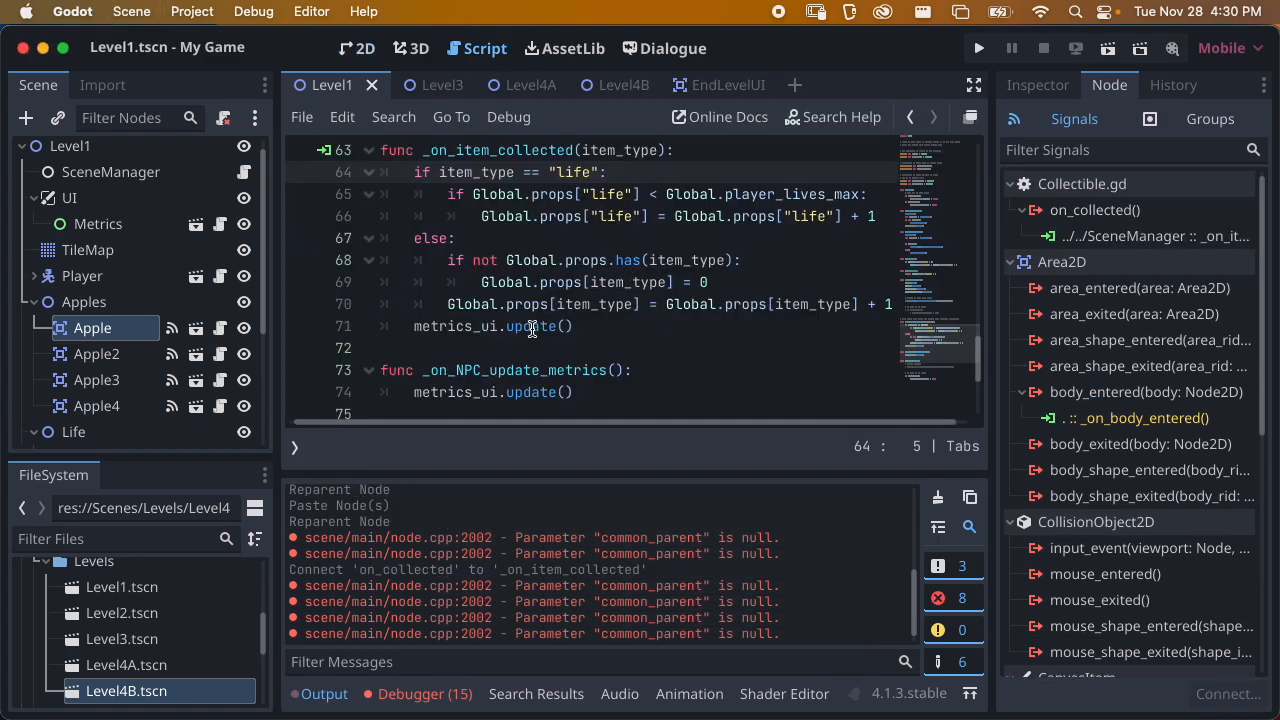
Assign the Player node and the Metrics node to SceneManager's Player and Metrics UI properties, and save the scene
click(110, 172)
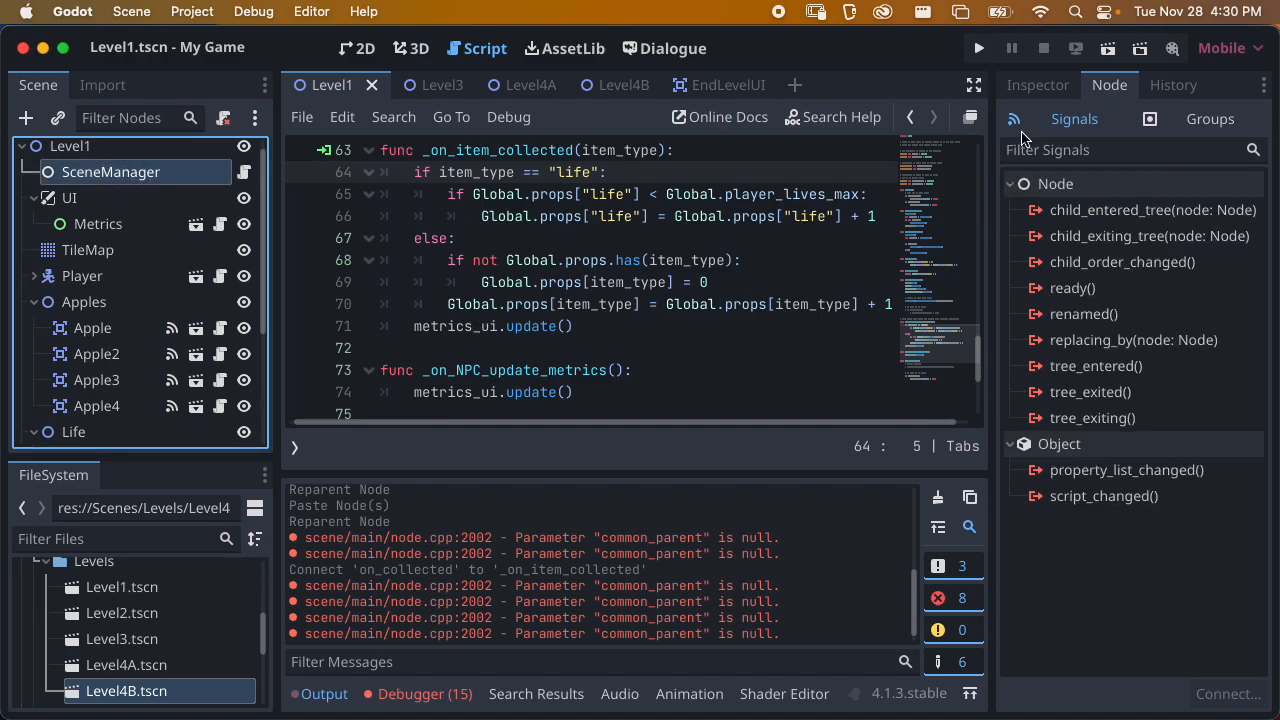
click(1040, 88)
drag(82, 276, 1190, 248)
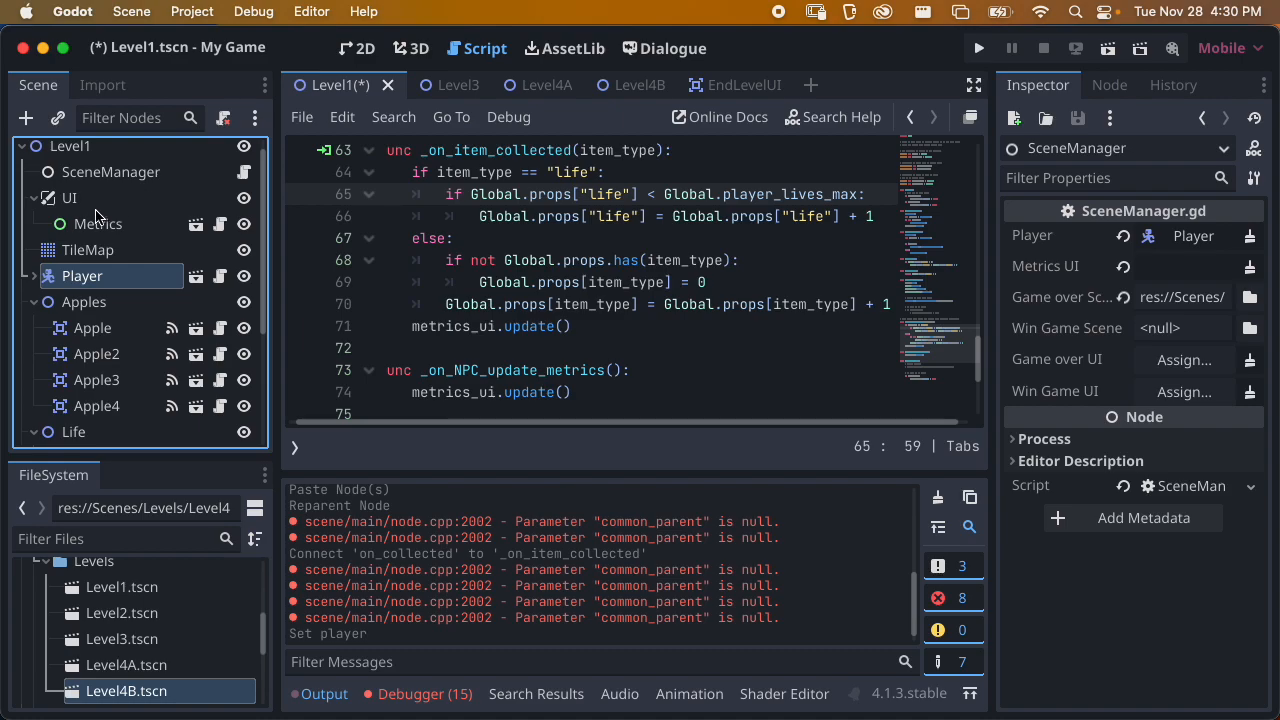
drag(85, 225, 1172, 272)
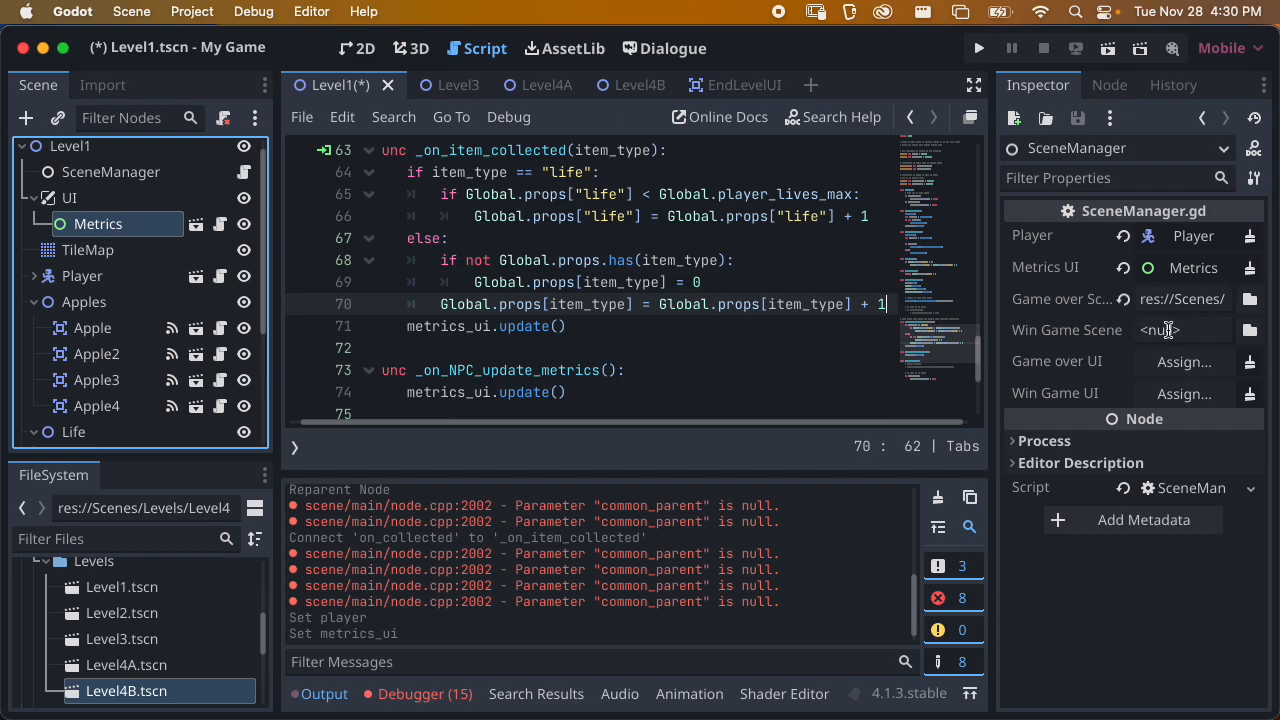
key(super+s)
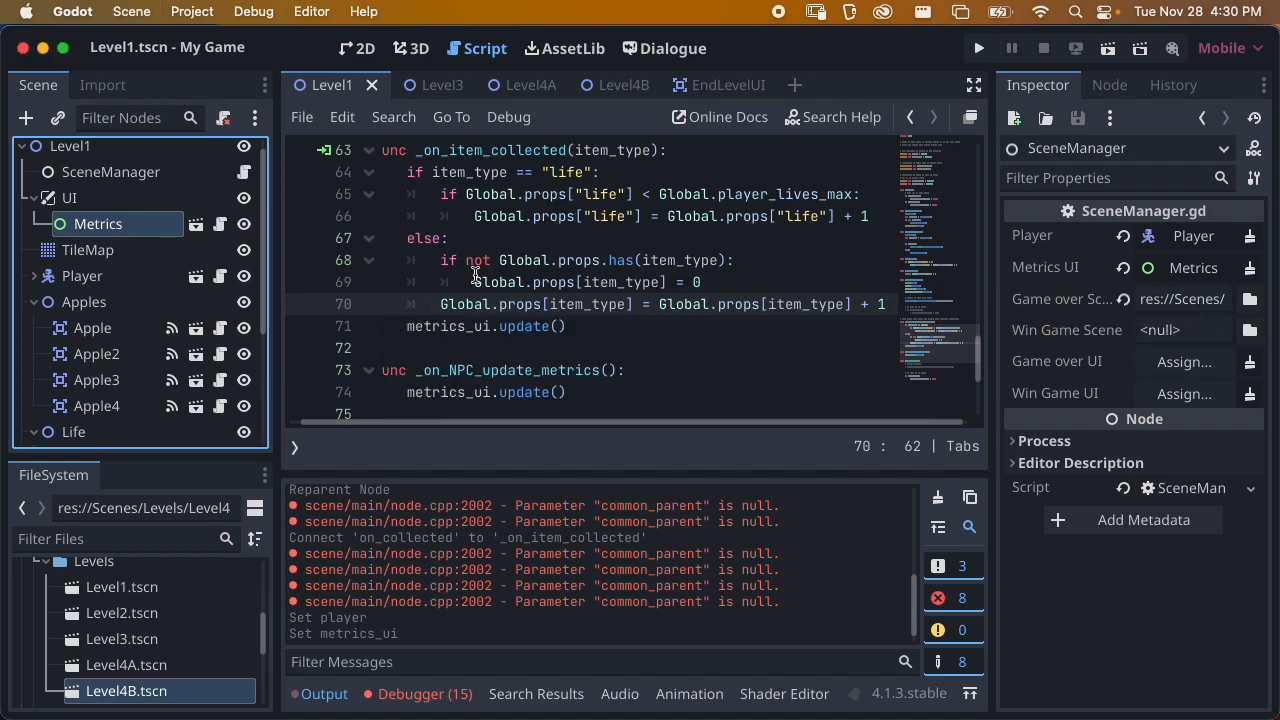
click(150, 172)
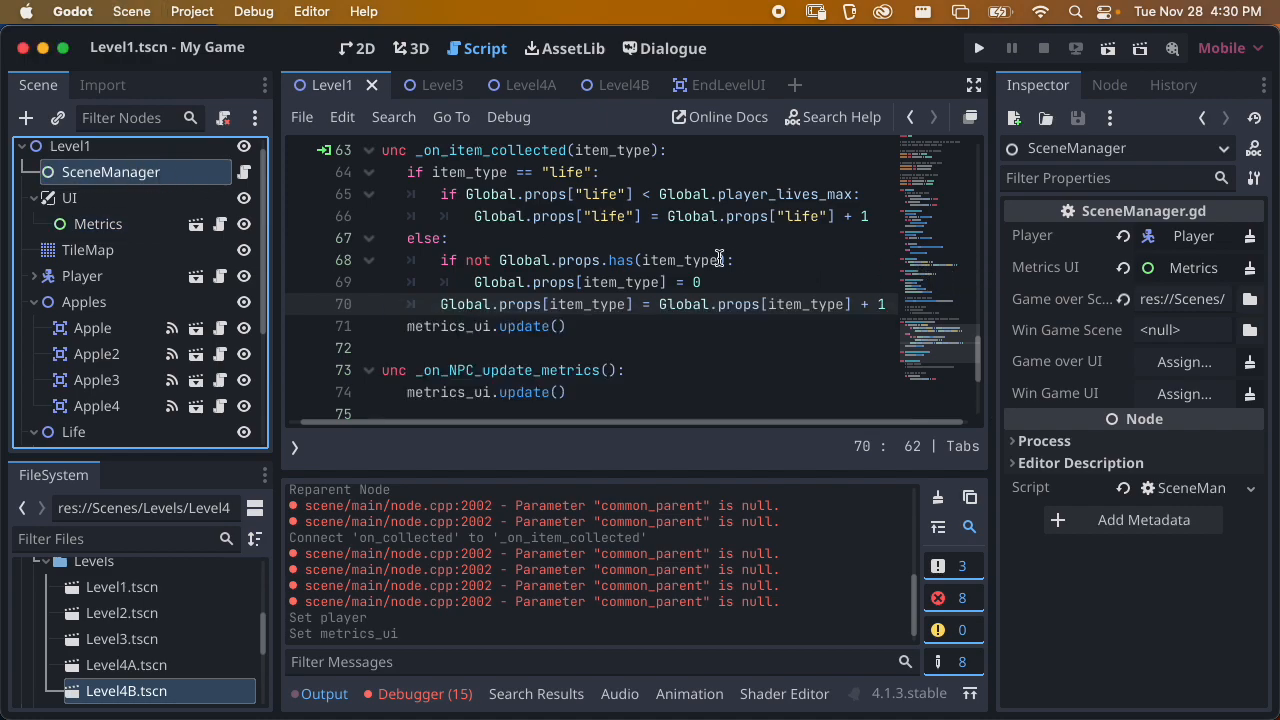
Run the Level1 scene, test the cat against the apples, a heart and a flower, and close the game window
click(1107, 48)
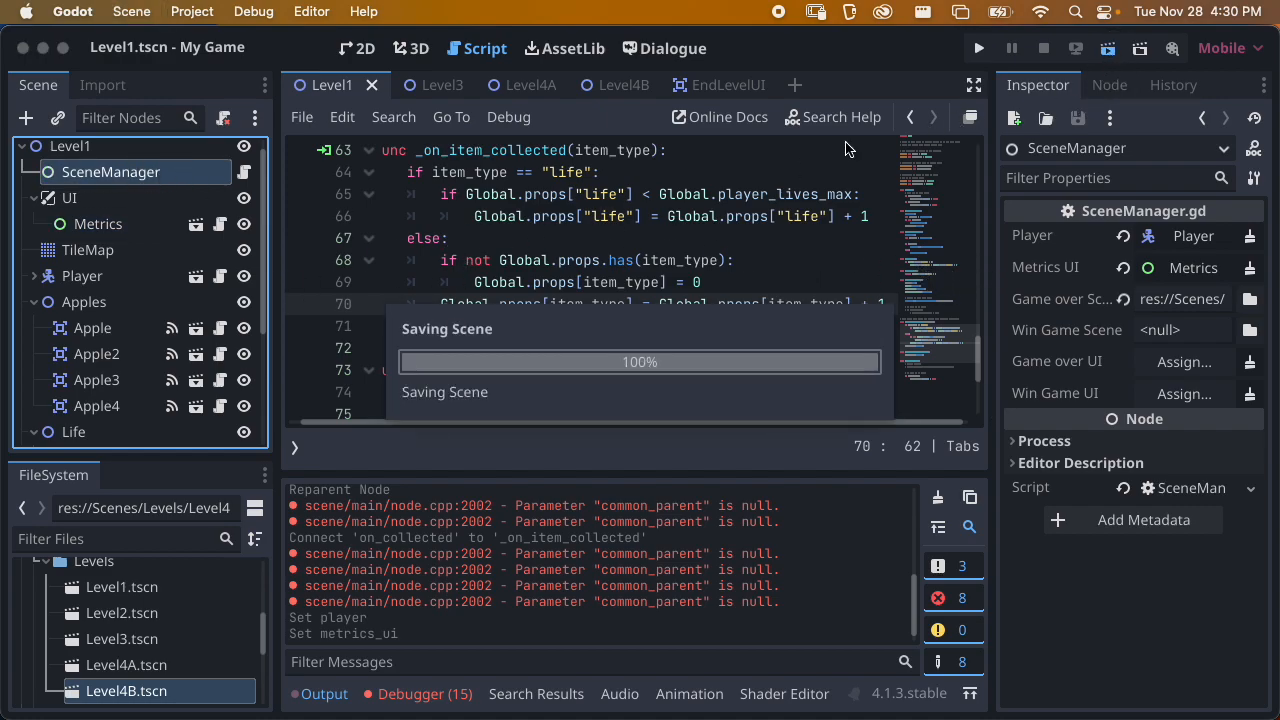
key(Right)
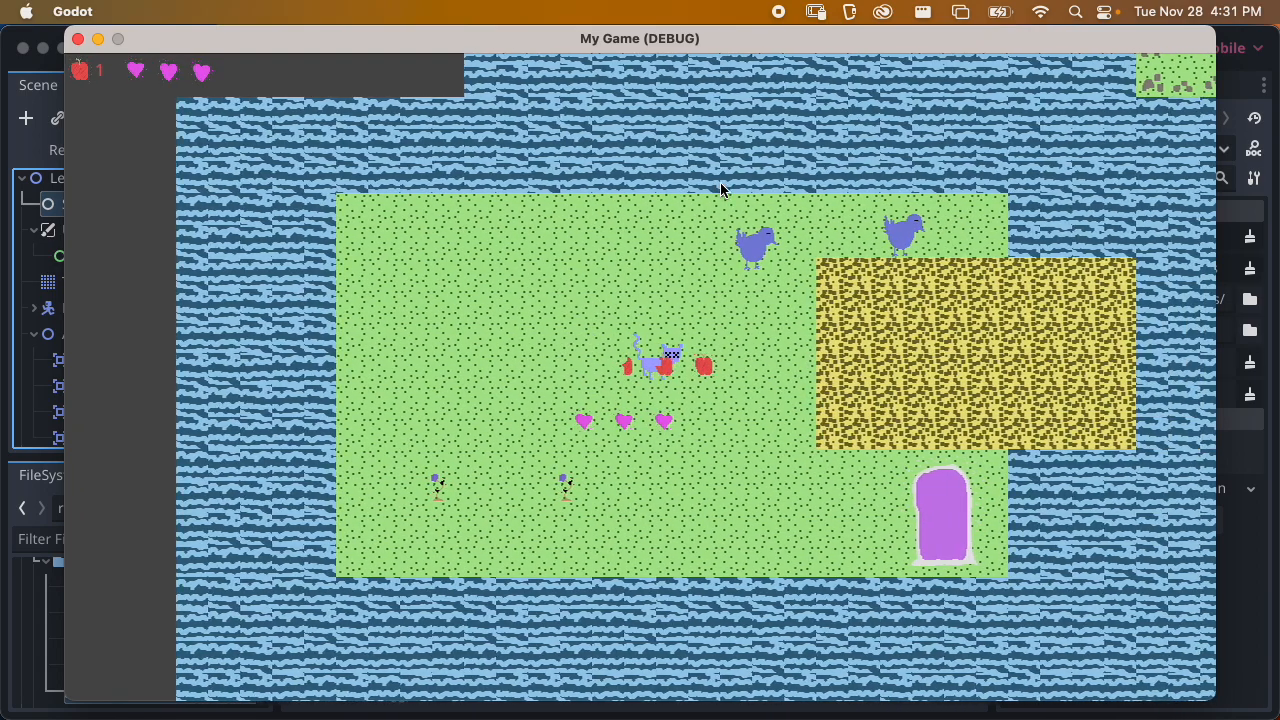
key(Left)
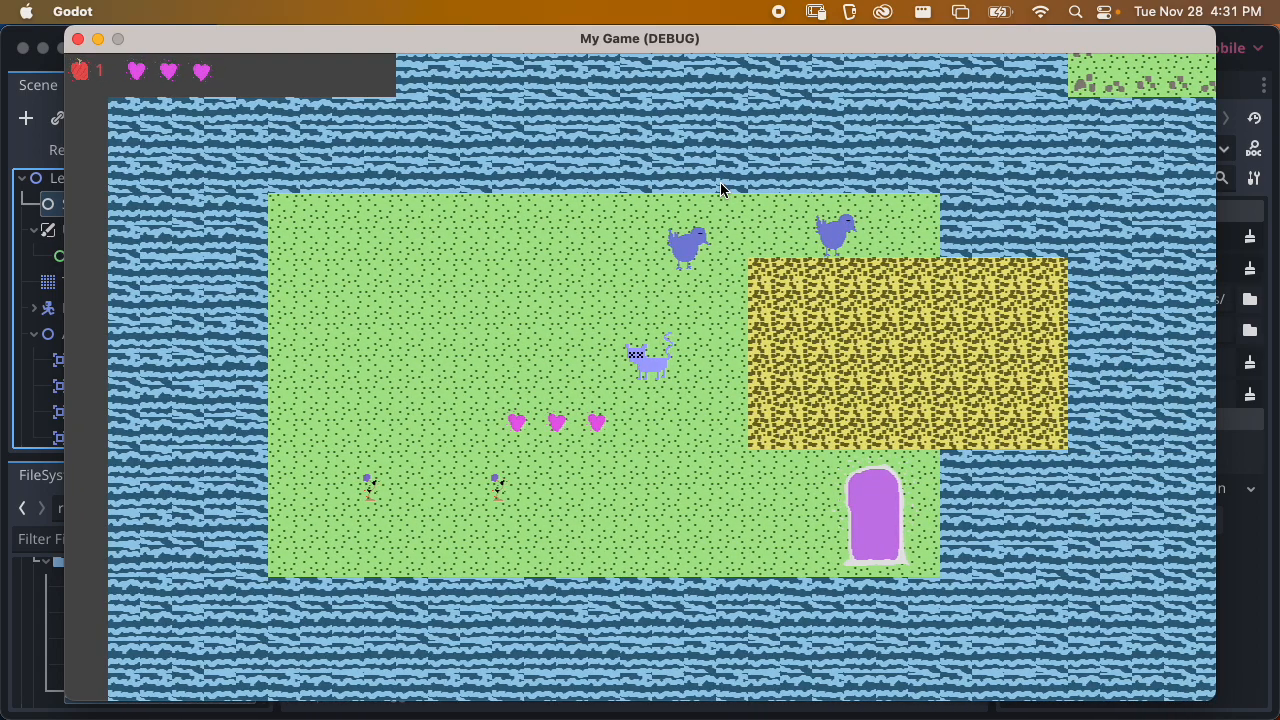
key(Down)
key(Left)
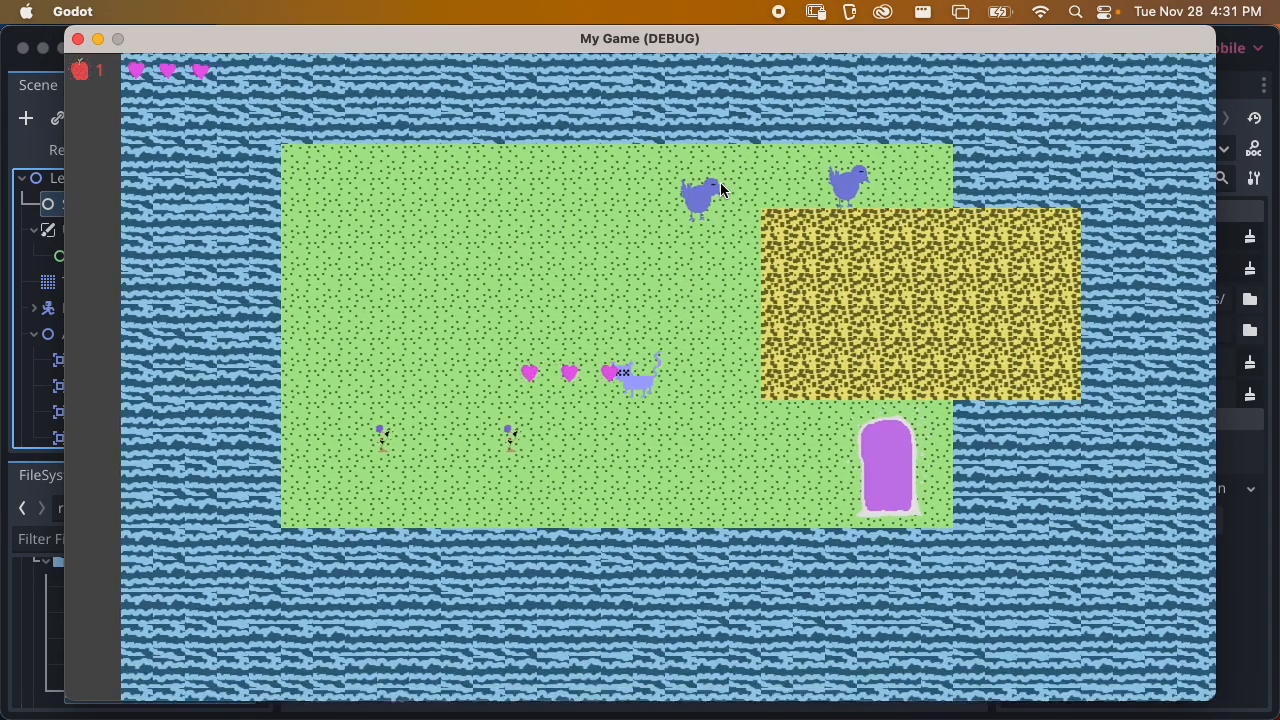
key(Right)
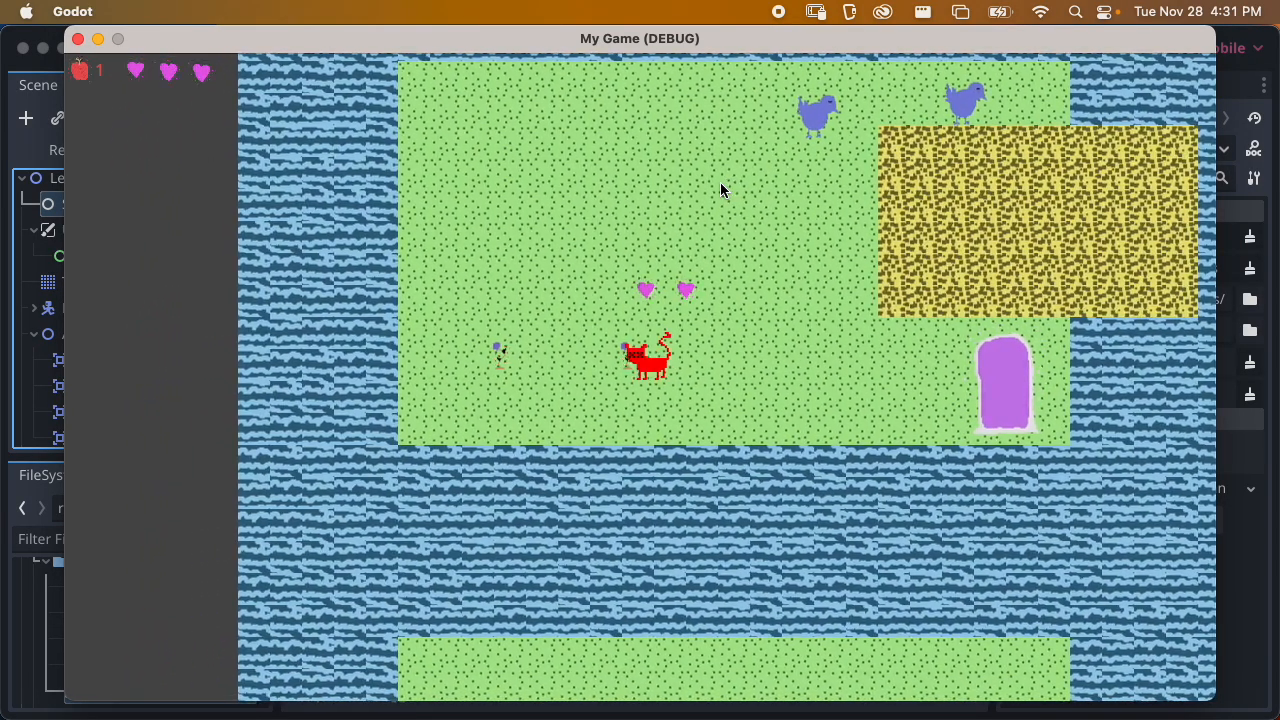
key(Left)
key(Up)
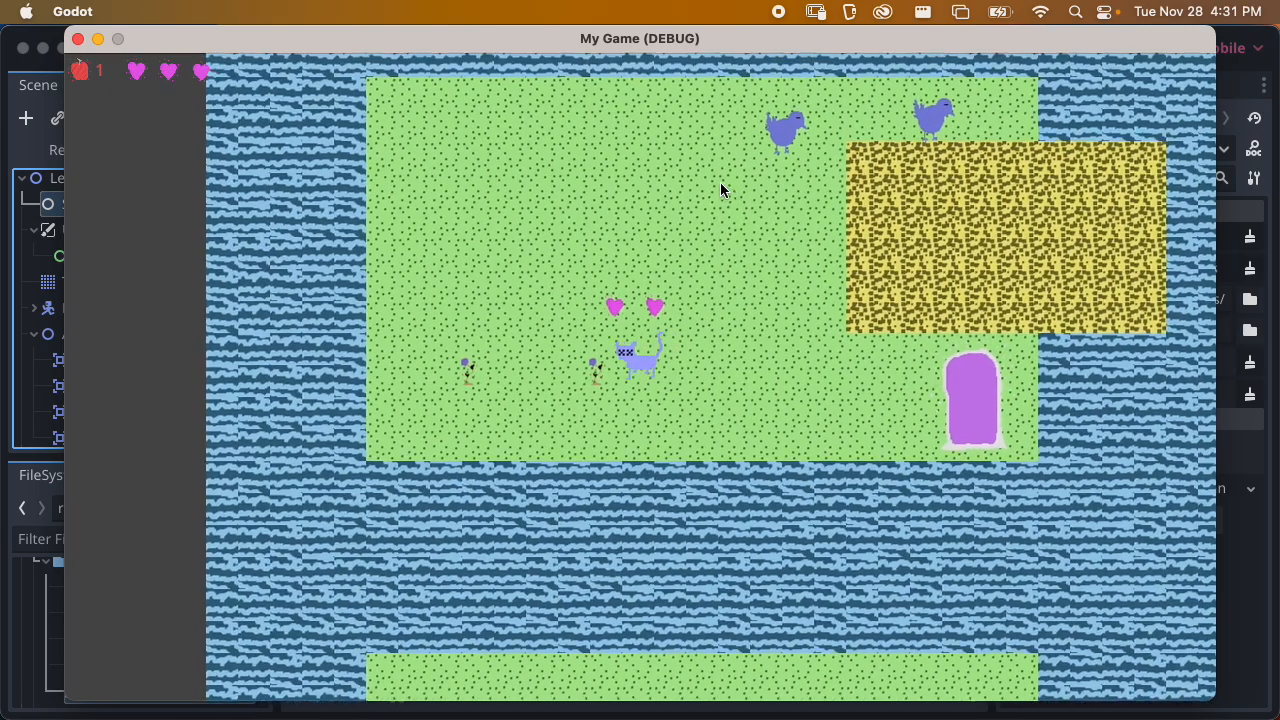
key(Right)
key(Up)
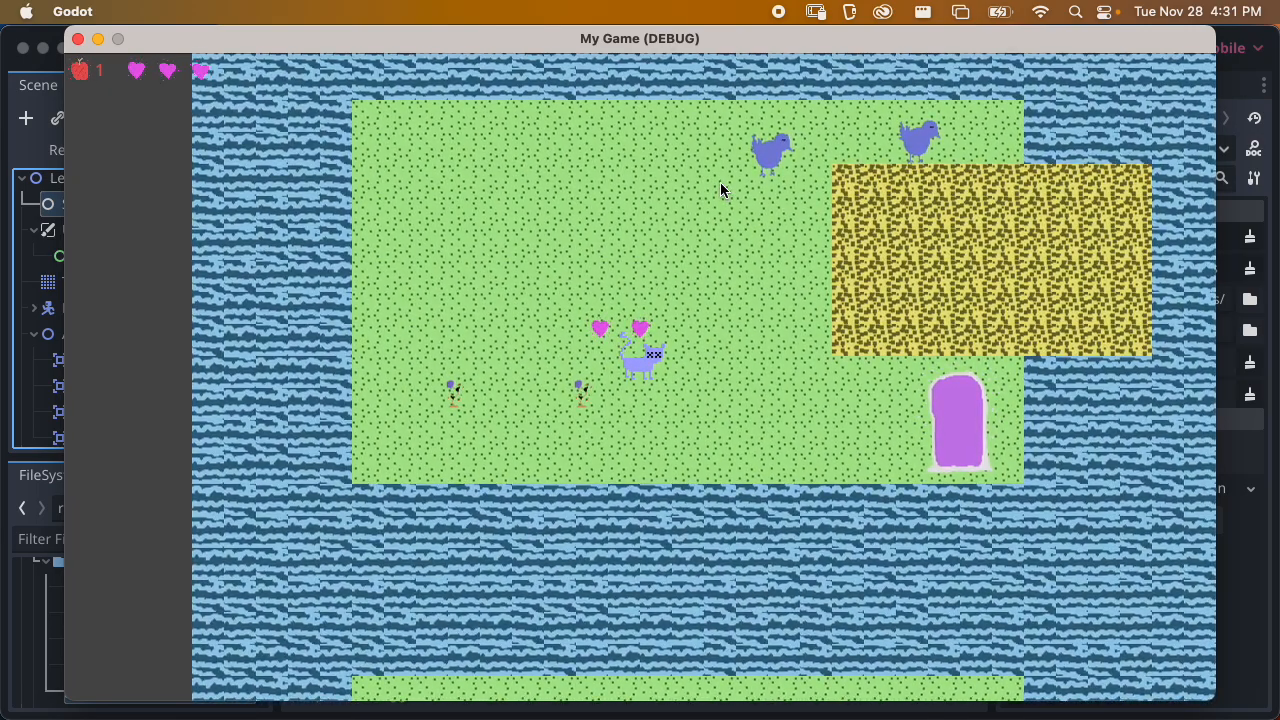
click(78, 40)
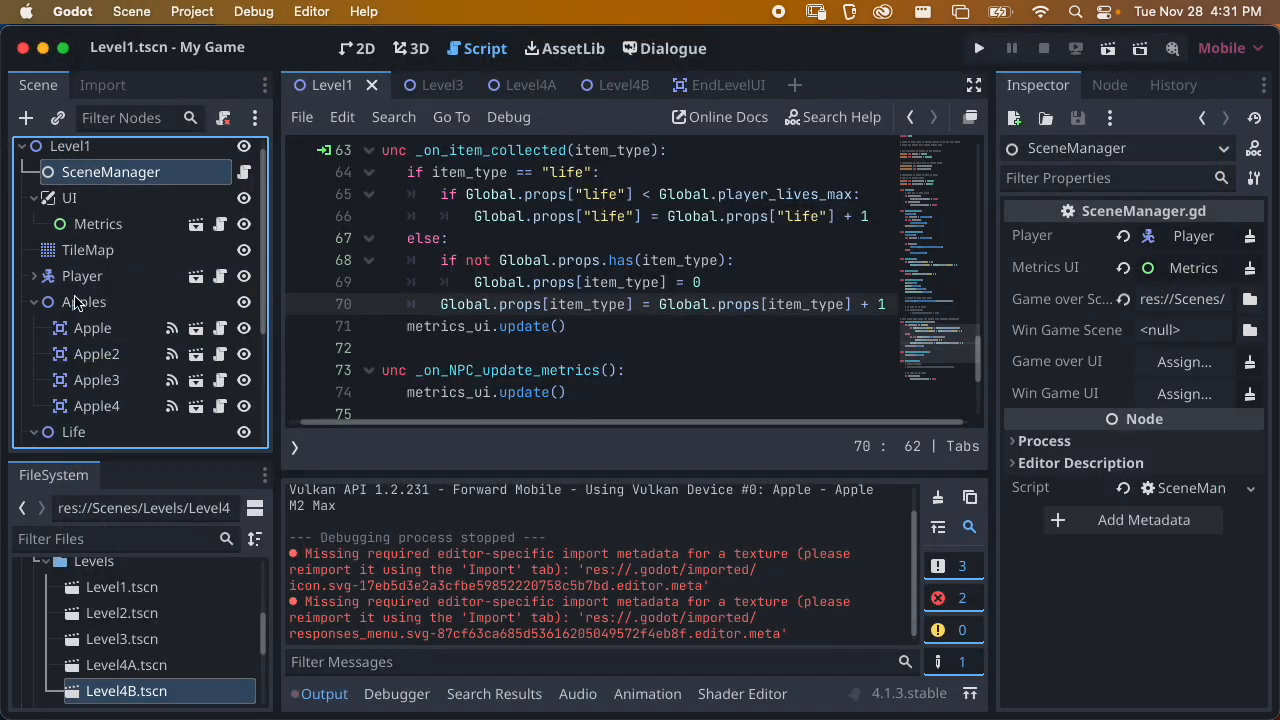
Examine the signals of the first Flower under Obstacles for a hit signal
scroll(62, 338, down, 3)
scroll(43, 418, down, 3)
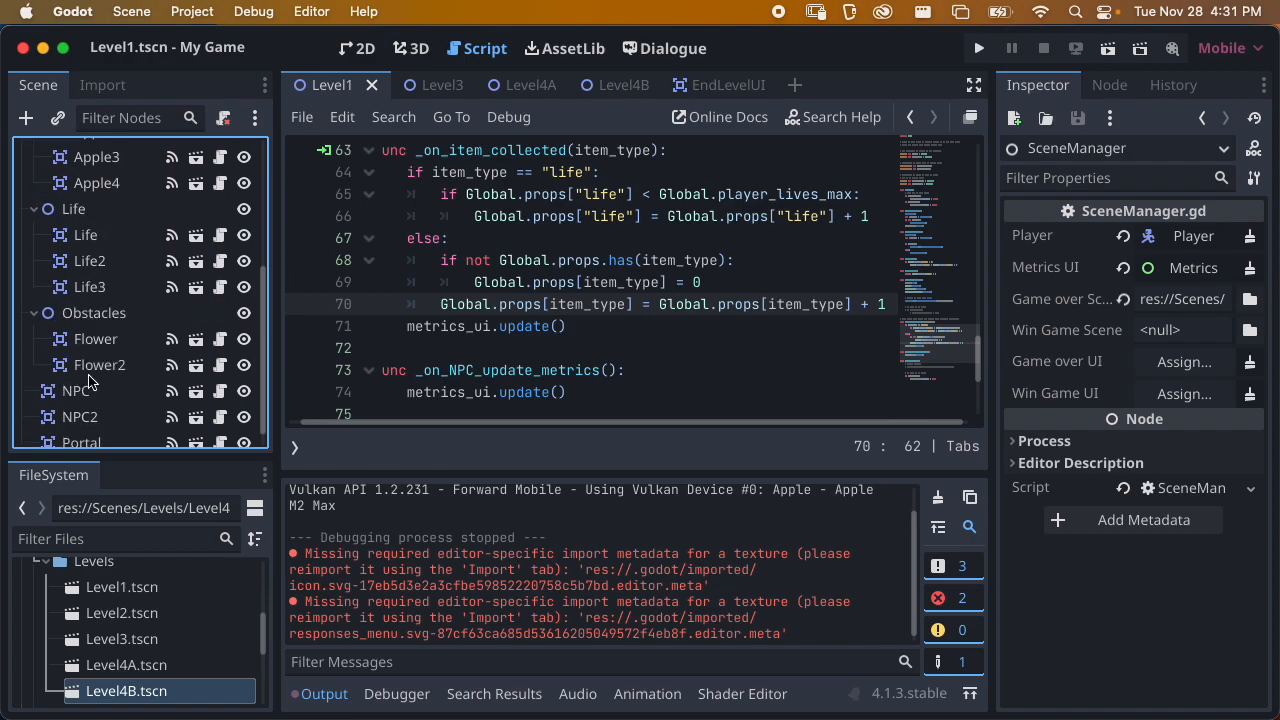
click(91, 338)
click(1109, 86)
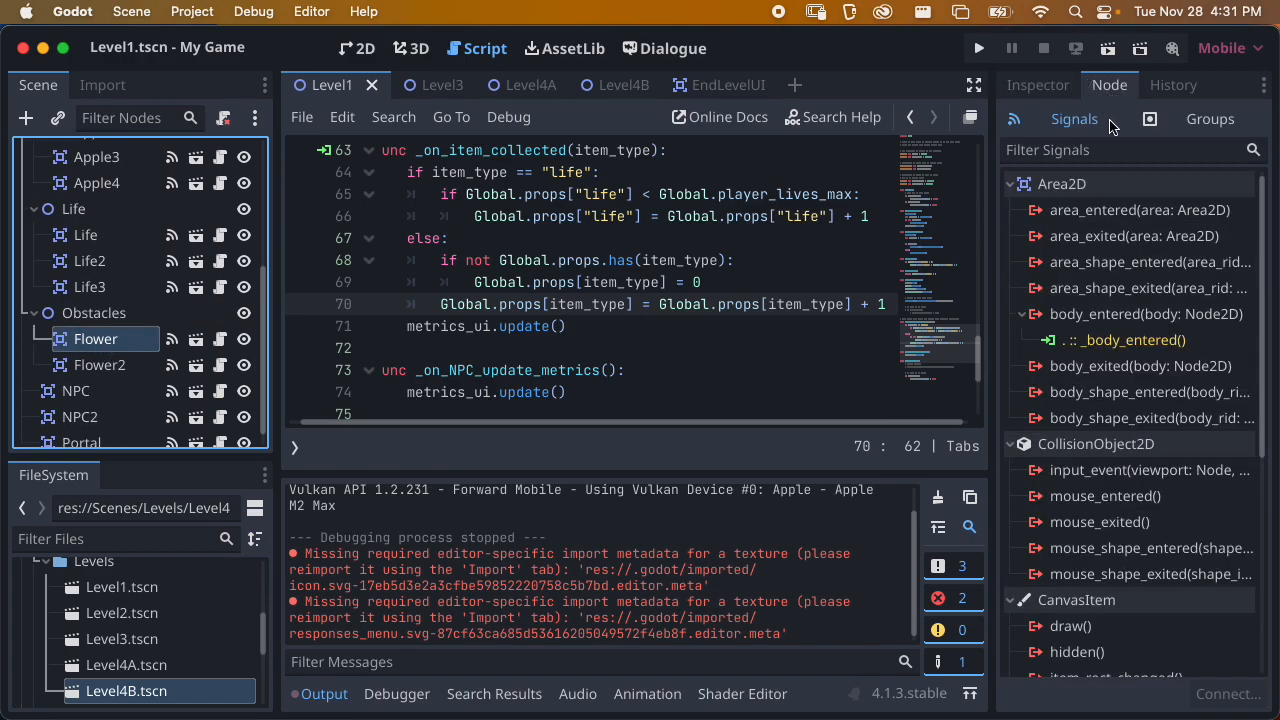
scroll(1113, 220, down, 3)
scroll(1113, 220, up, 3)
scroll(101, 290, up, 5)
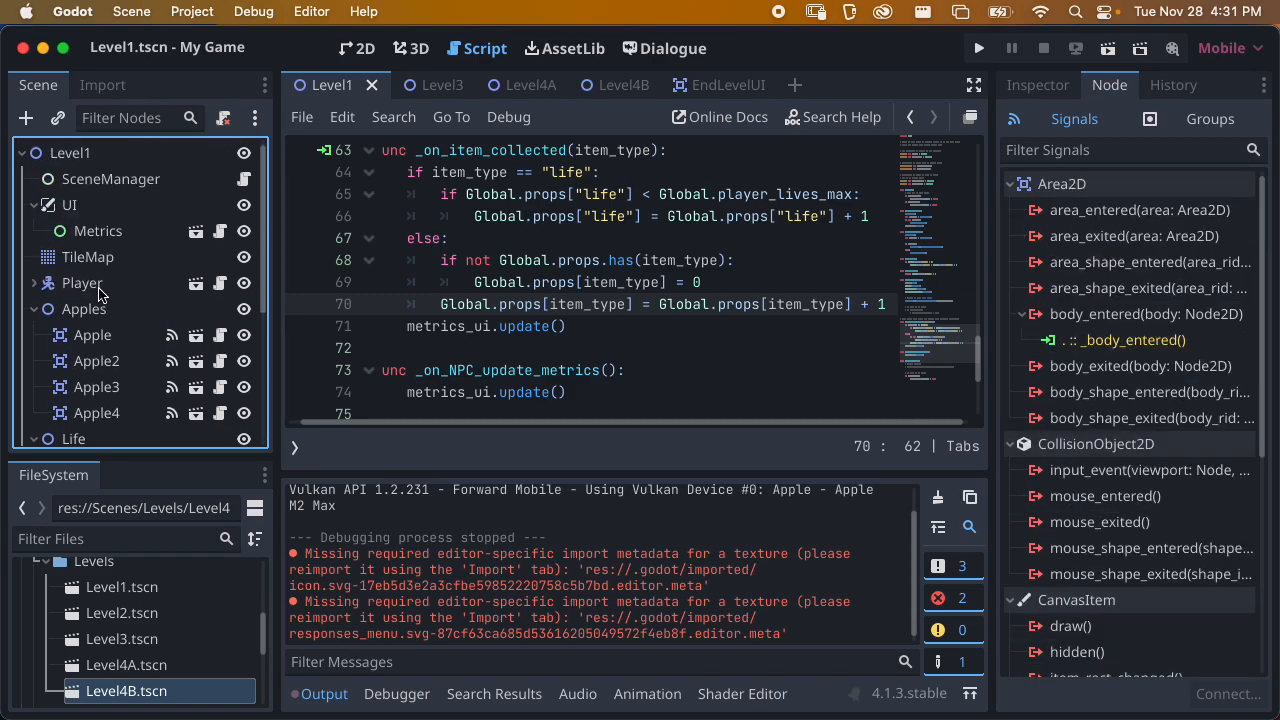
Connect the Player's player_hit signal to SceneManager's _on_player_hit method and save Level1
click(101, 289)
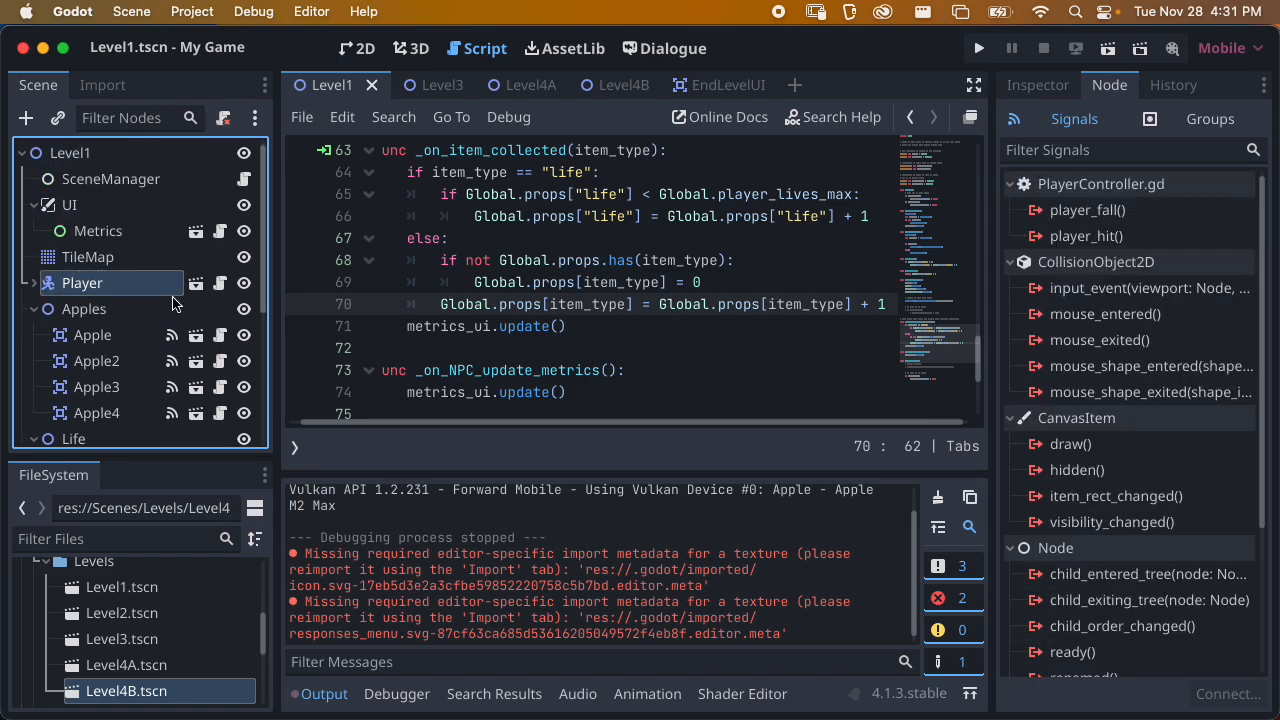
double_click(1092, 237)
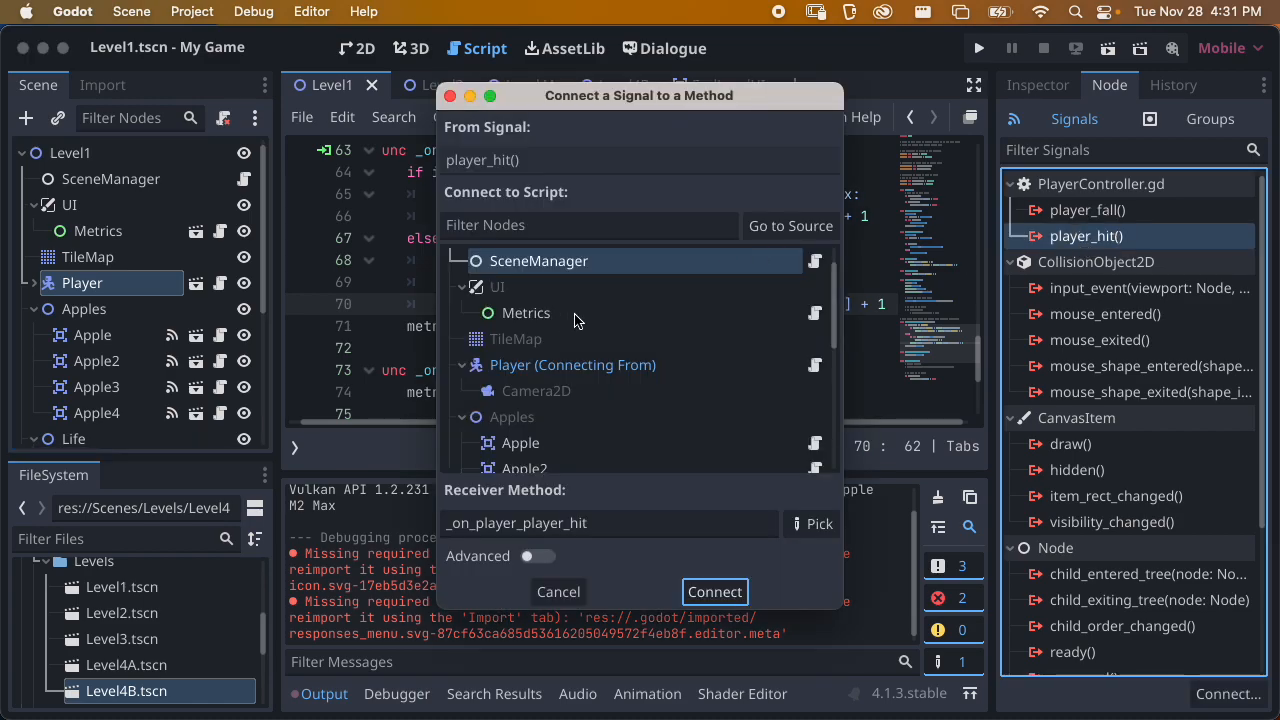
click(812, 524)
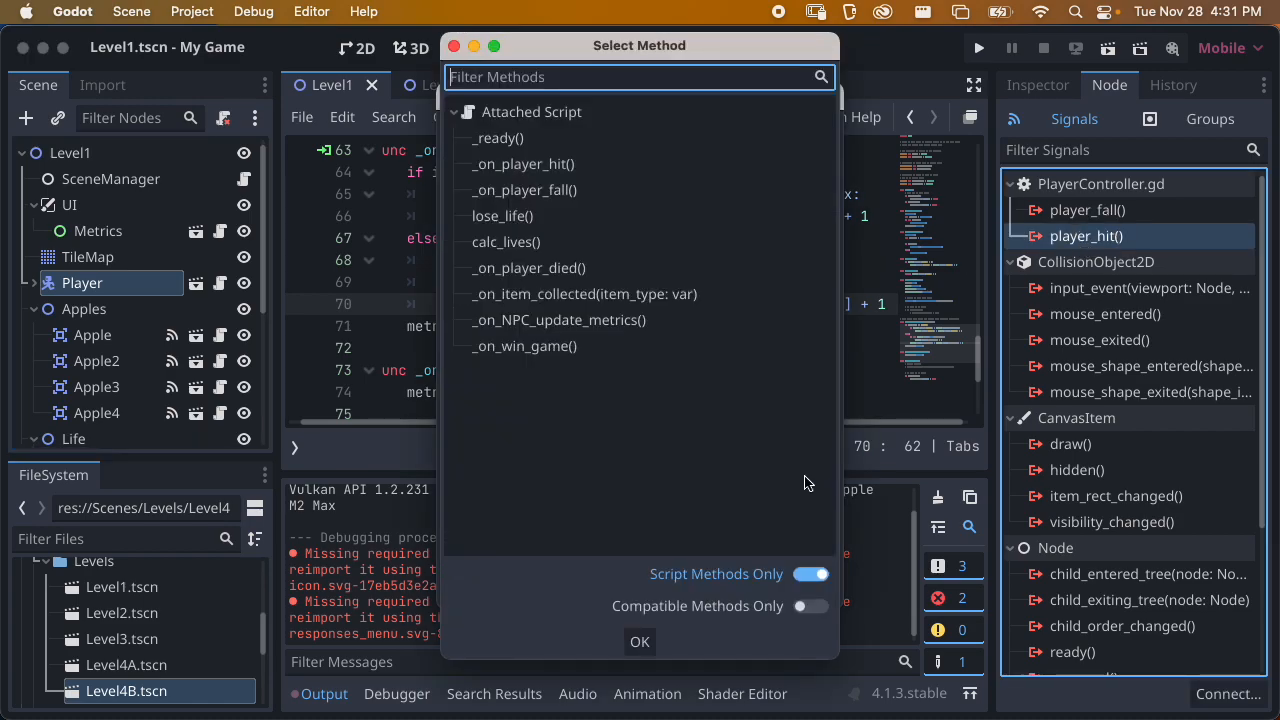
click(565, 165)
click(640, 642)
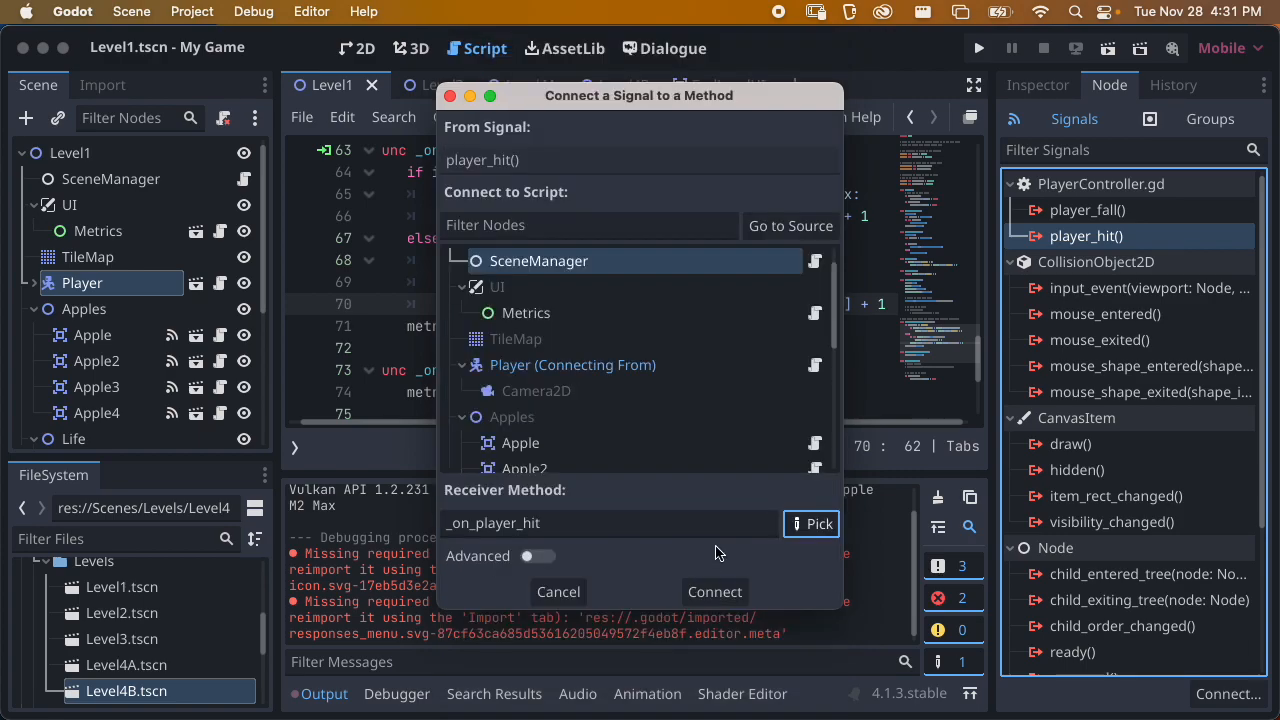
click(726, 592)
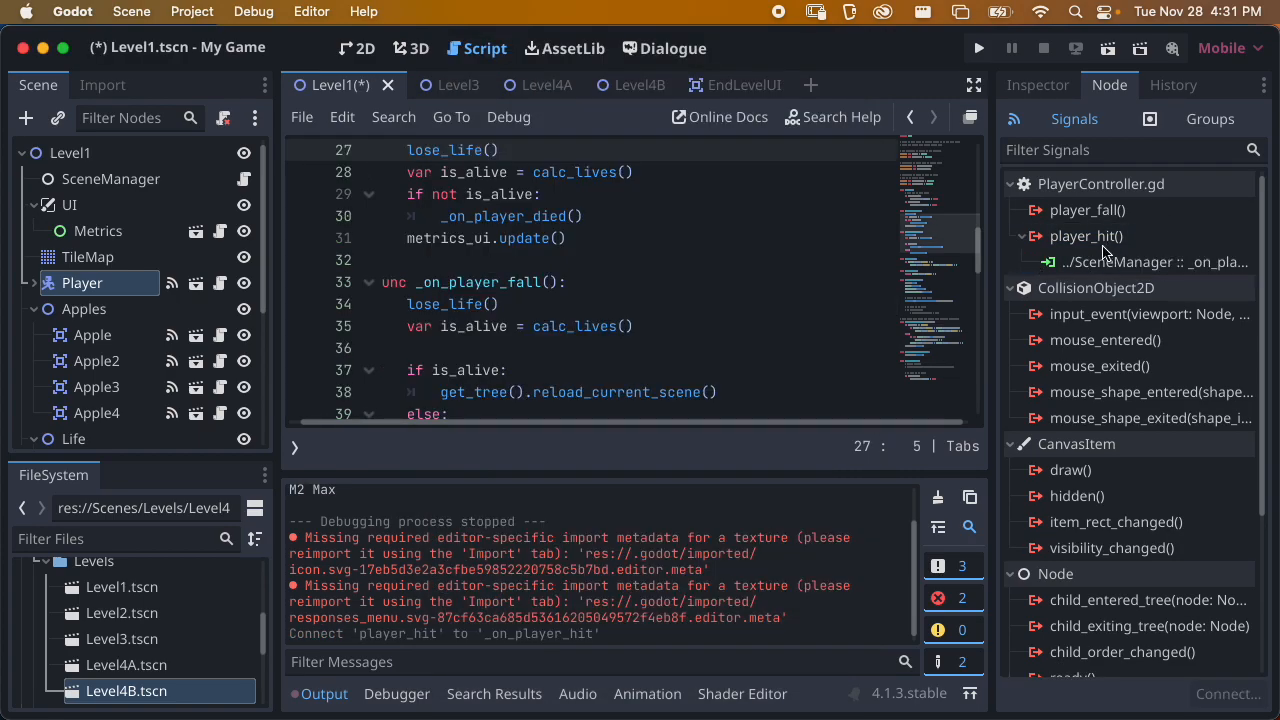
key(super+s)
Run Level1 again, walk the cat into a flower to test losing a life, and close the game window
click(1108, 52)
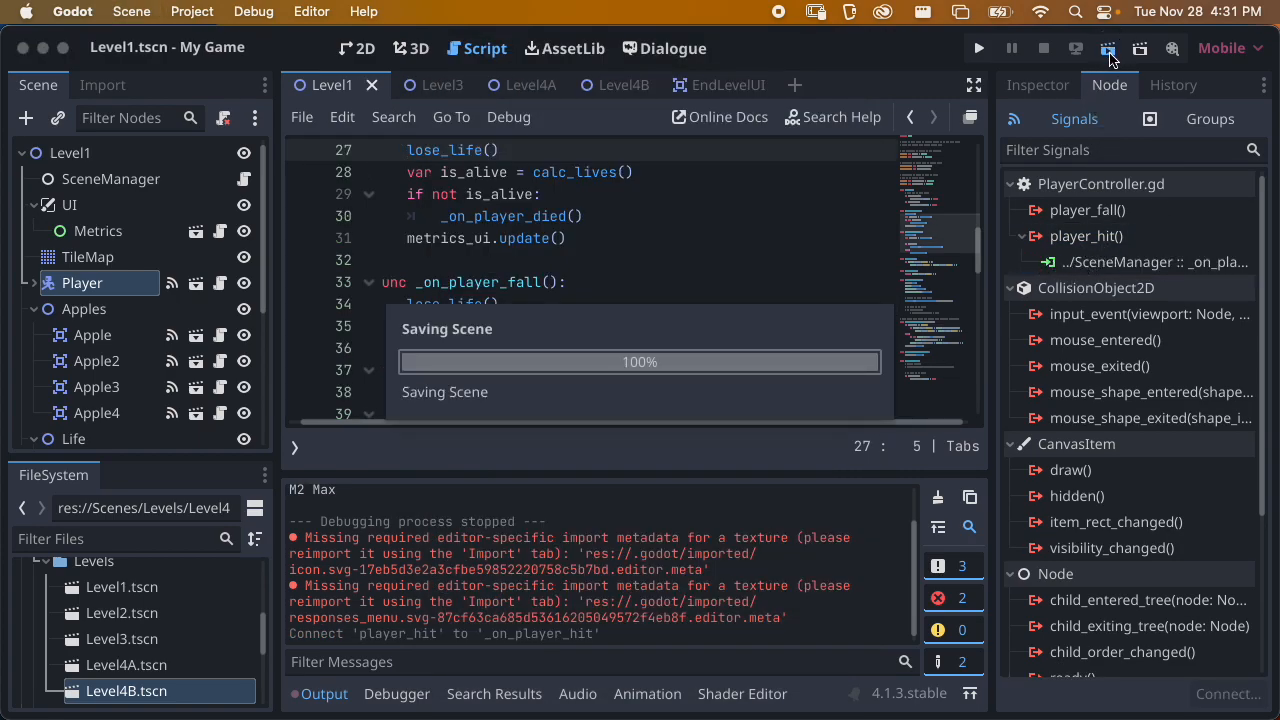
key(Down)
key(Right)
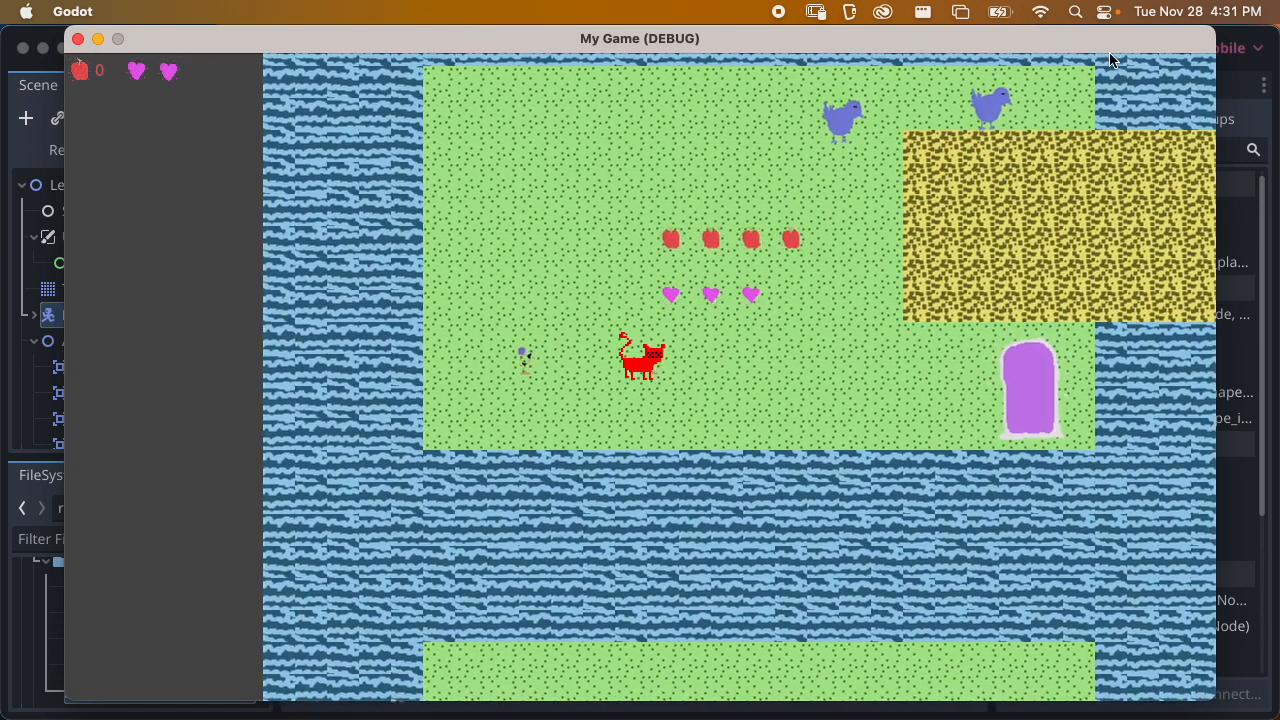
key(Up)
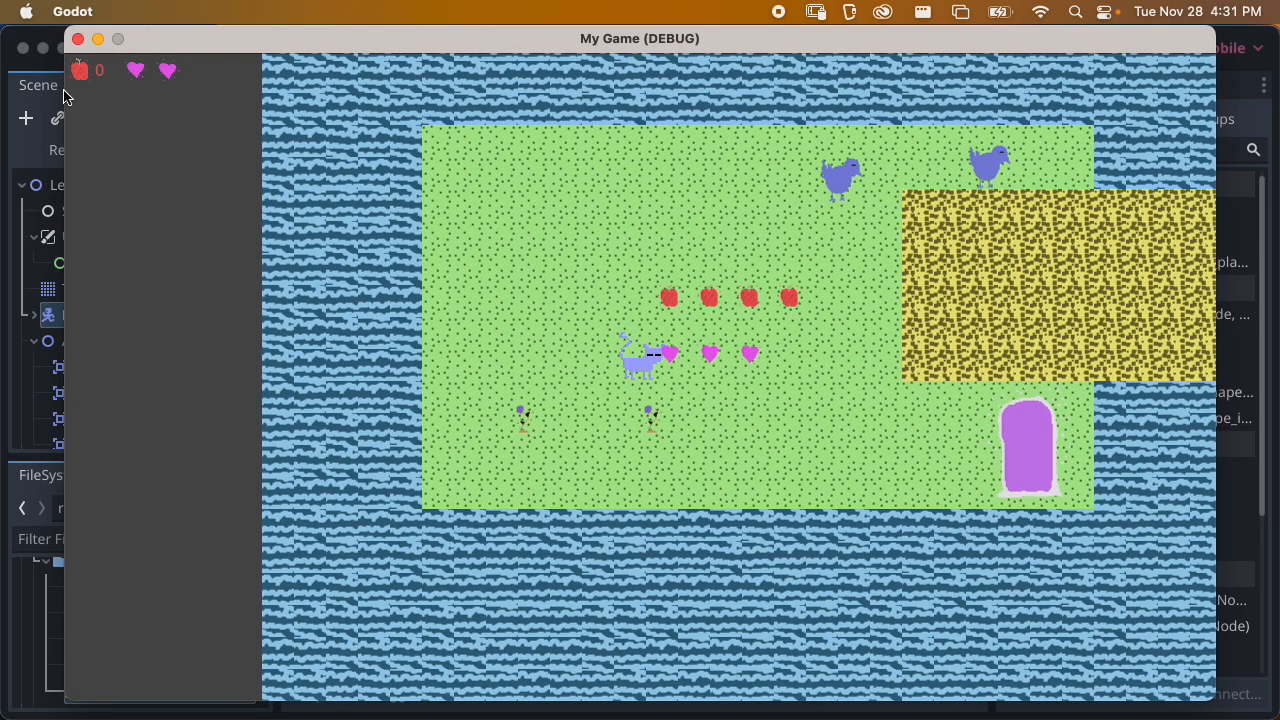
click(78, 39)
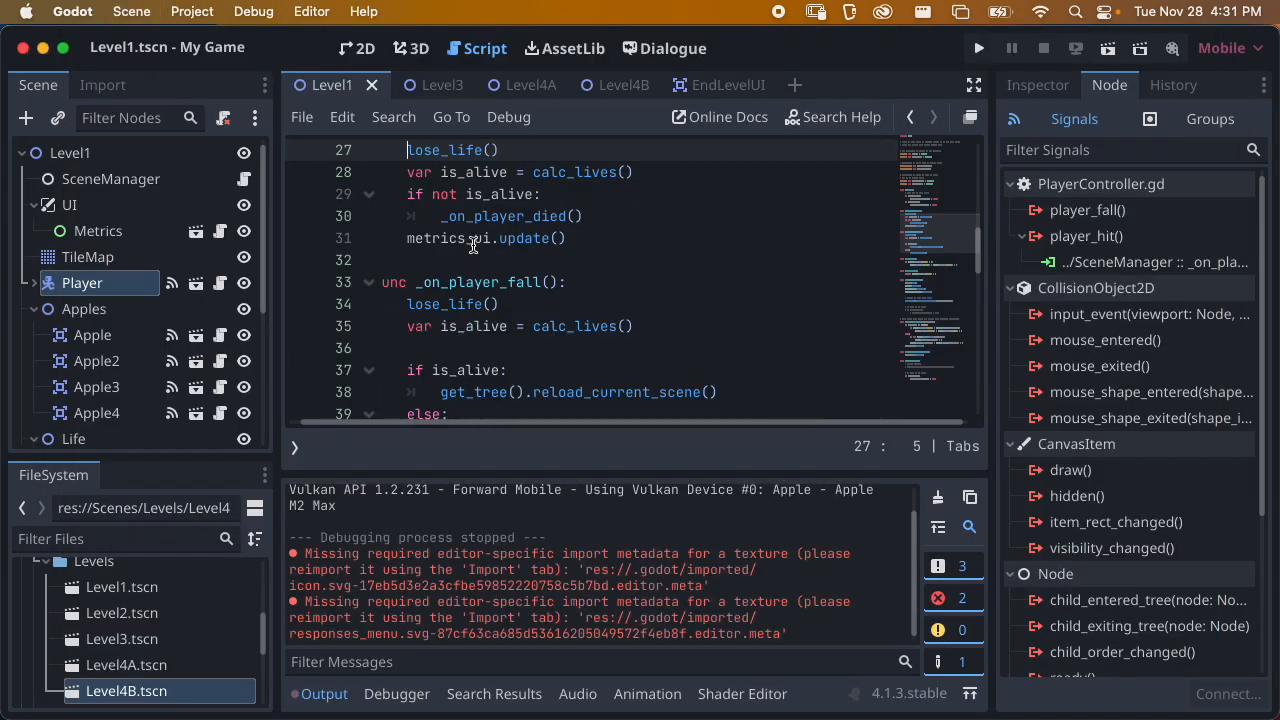
scroll(510, 280, up, 5)
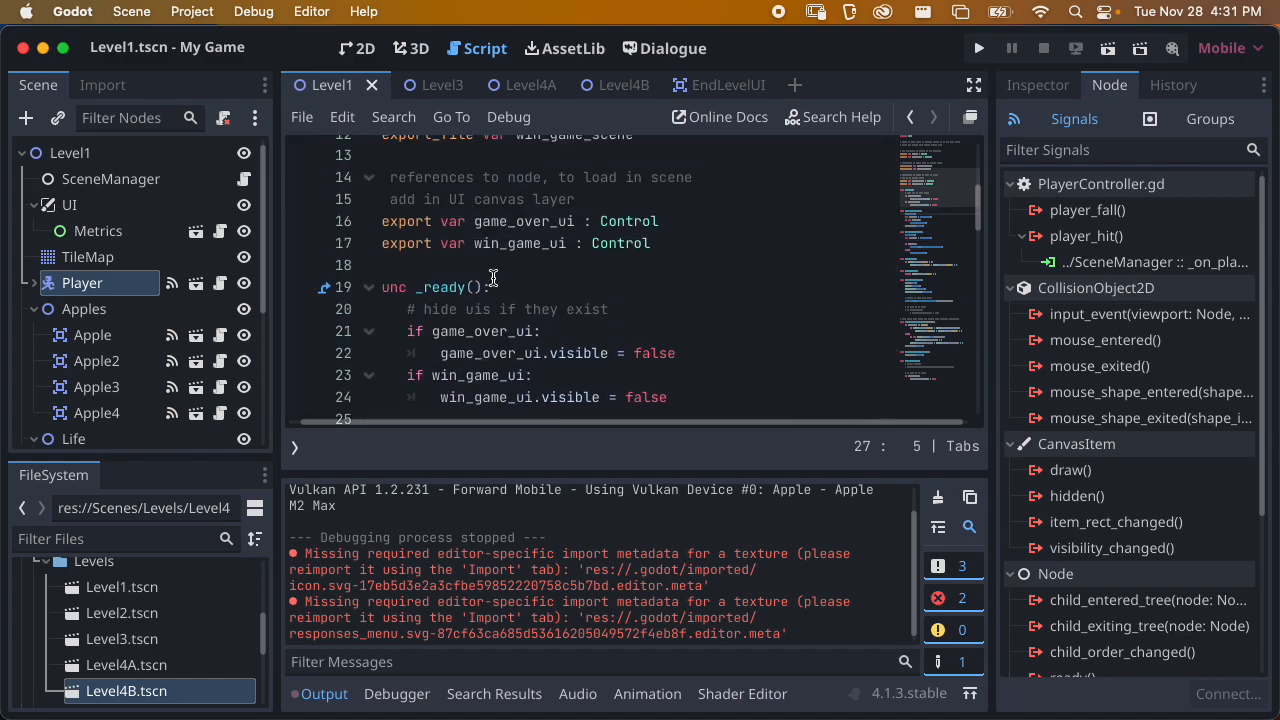
Return to the 2D view of Level1 and collapse the Apples, Life and Obstacles groups in the scene tree
scroll(477, 425, left, 1)
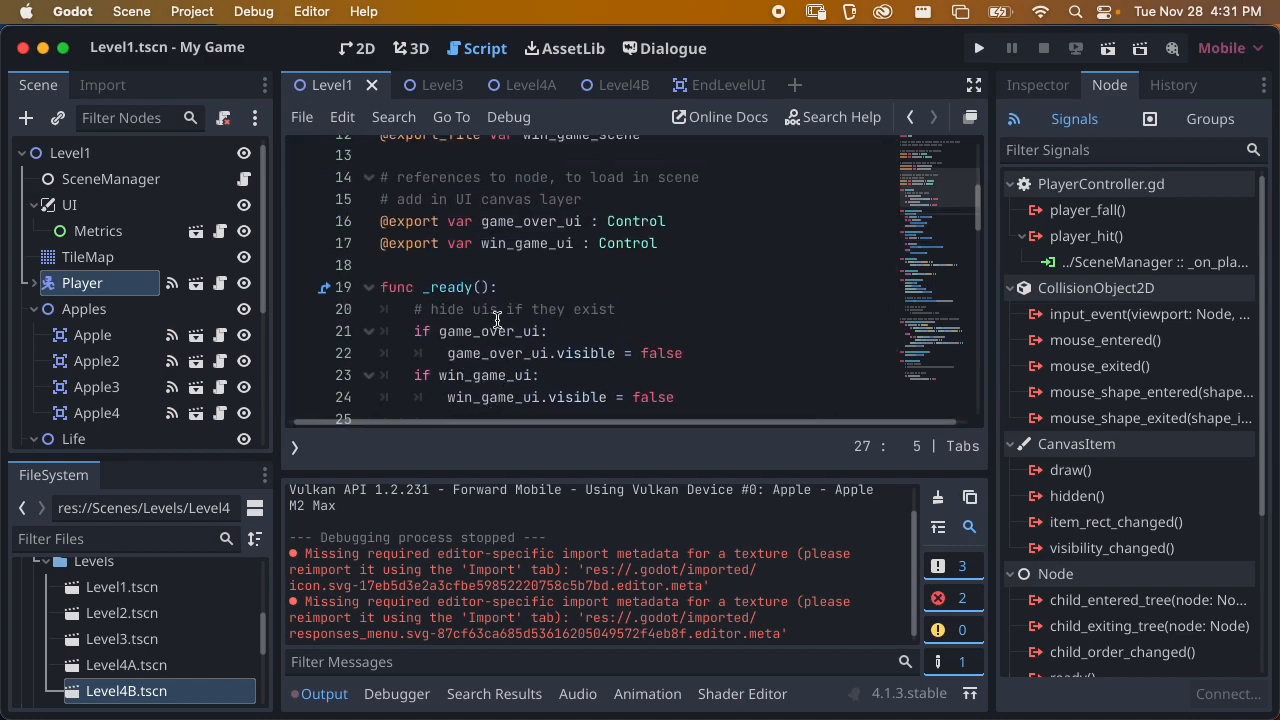
click(34, 310)
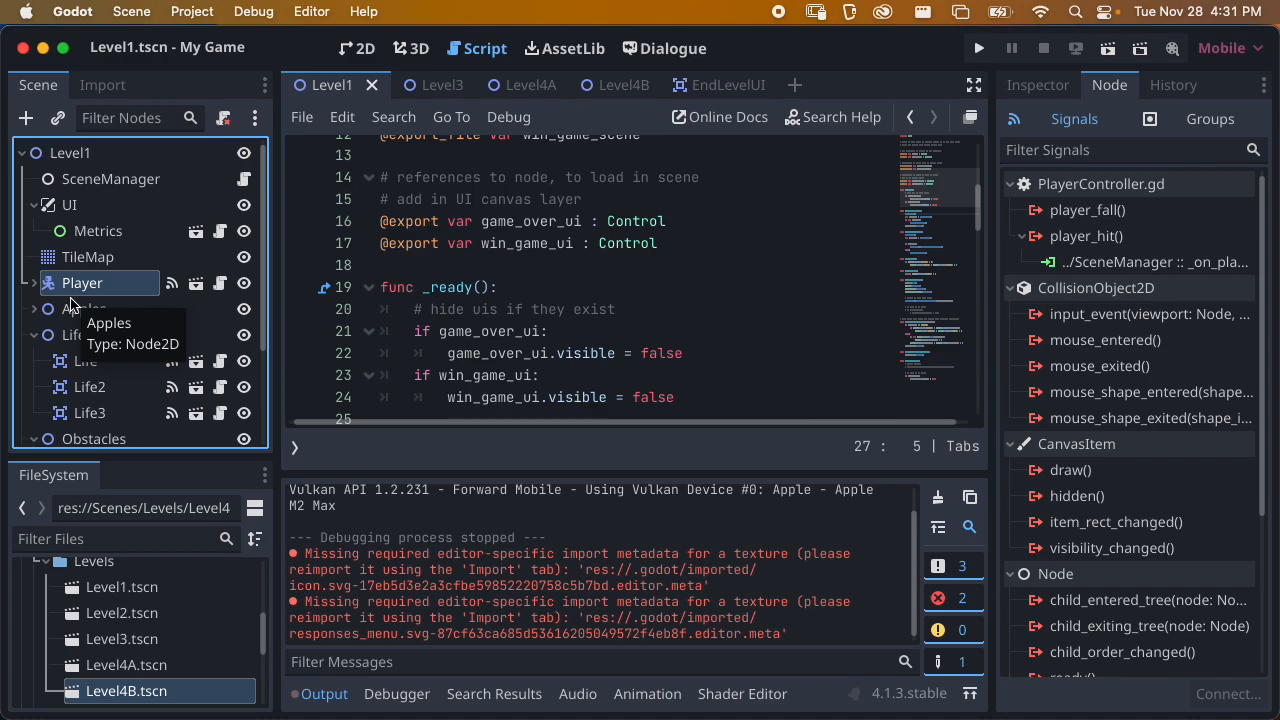
scroll(445, 245, up, 4)
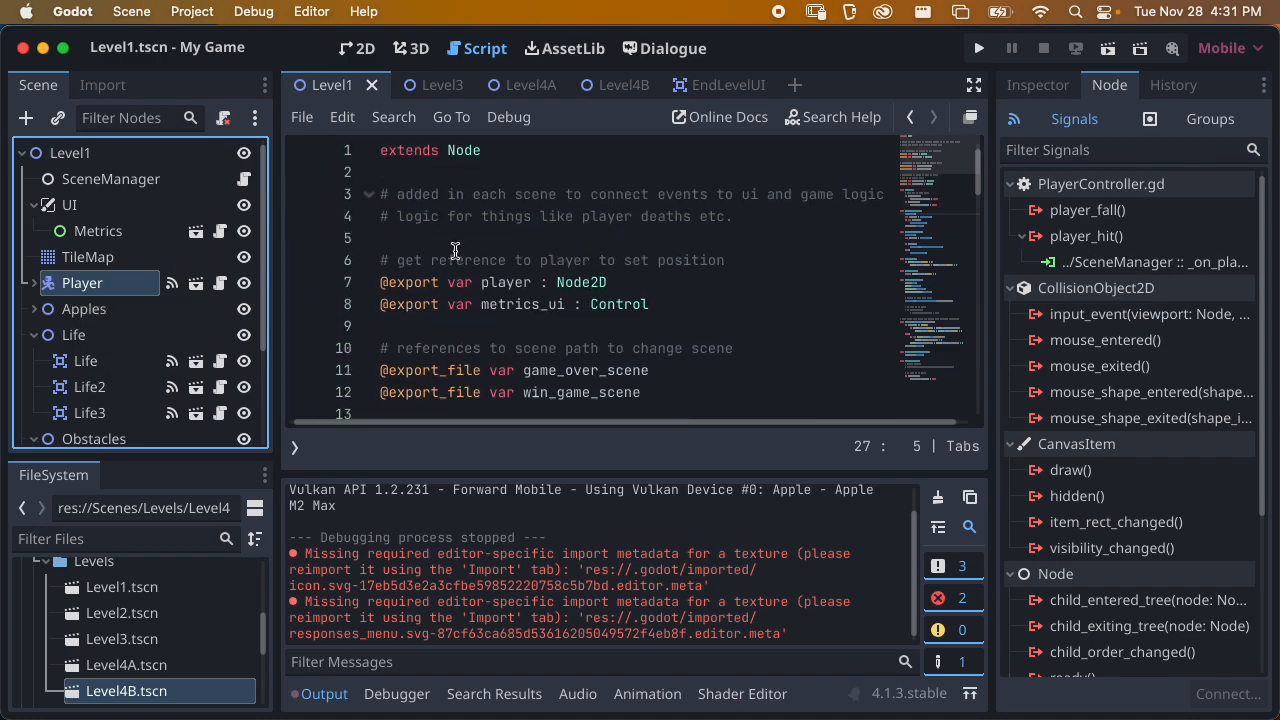
click(358, 48)
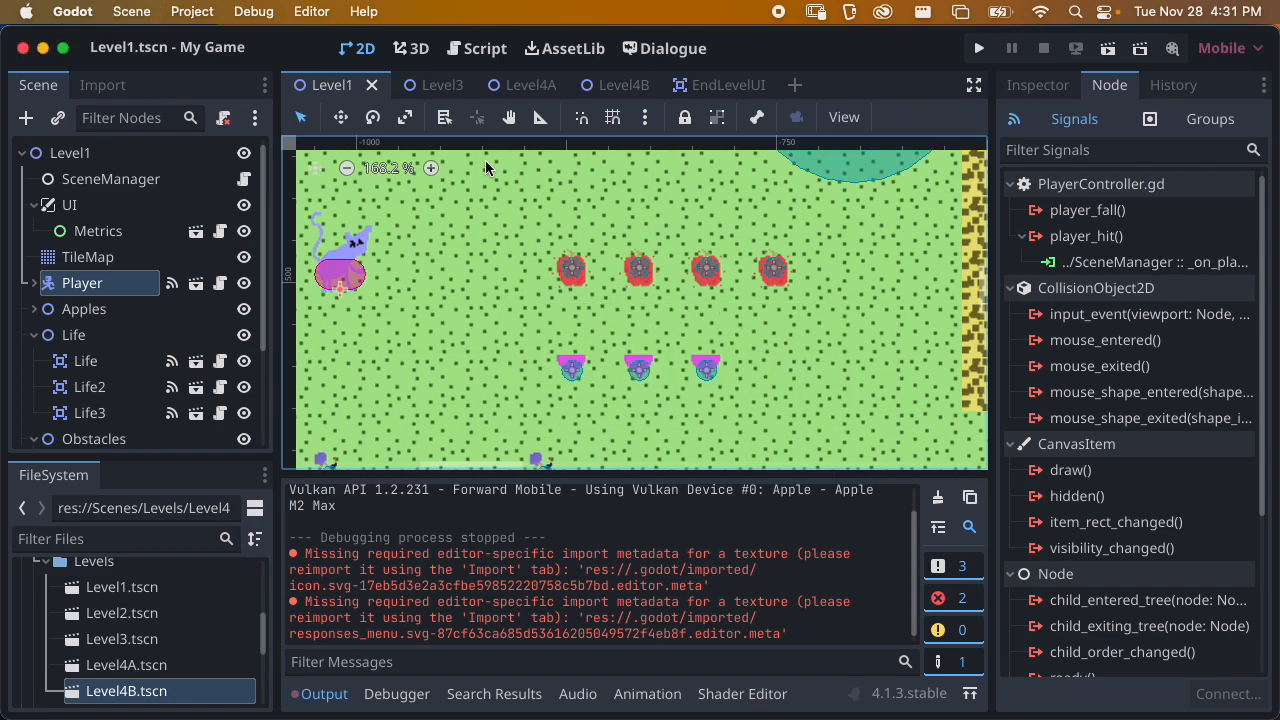
scroll(536, 283, down, 4)
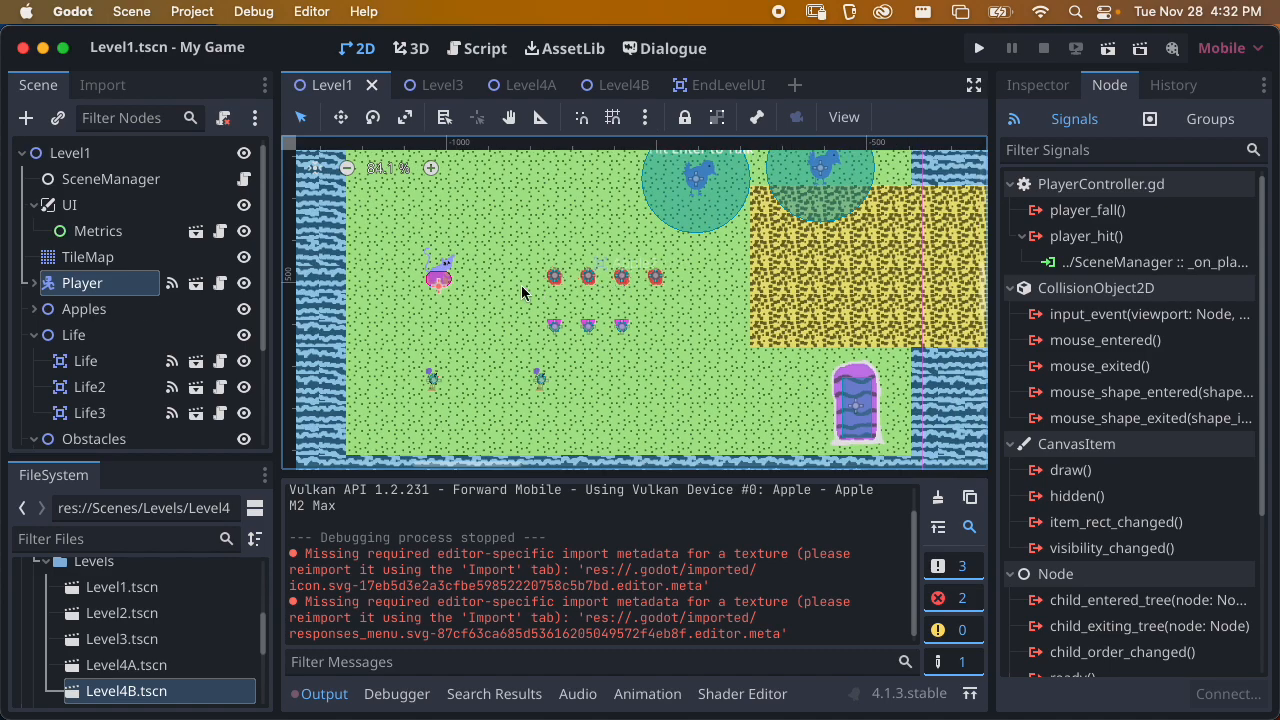
click(36, 336)
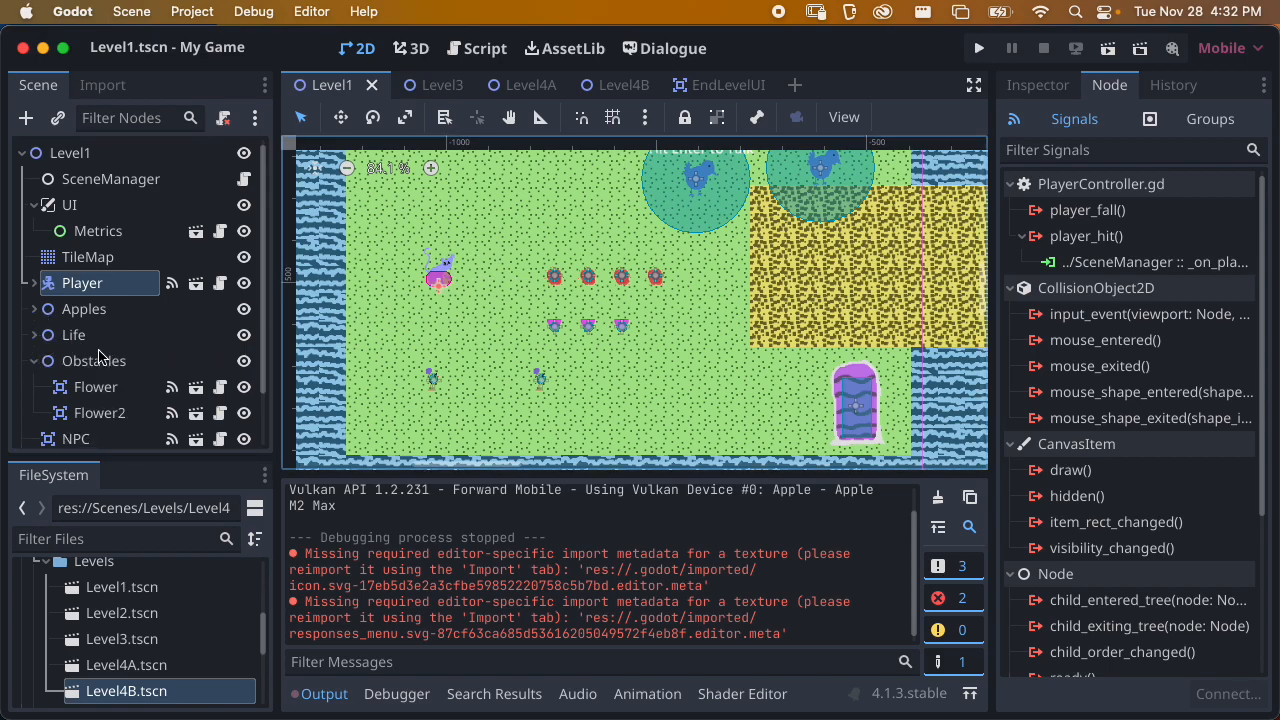
click(36, 362)
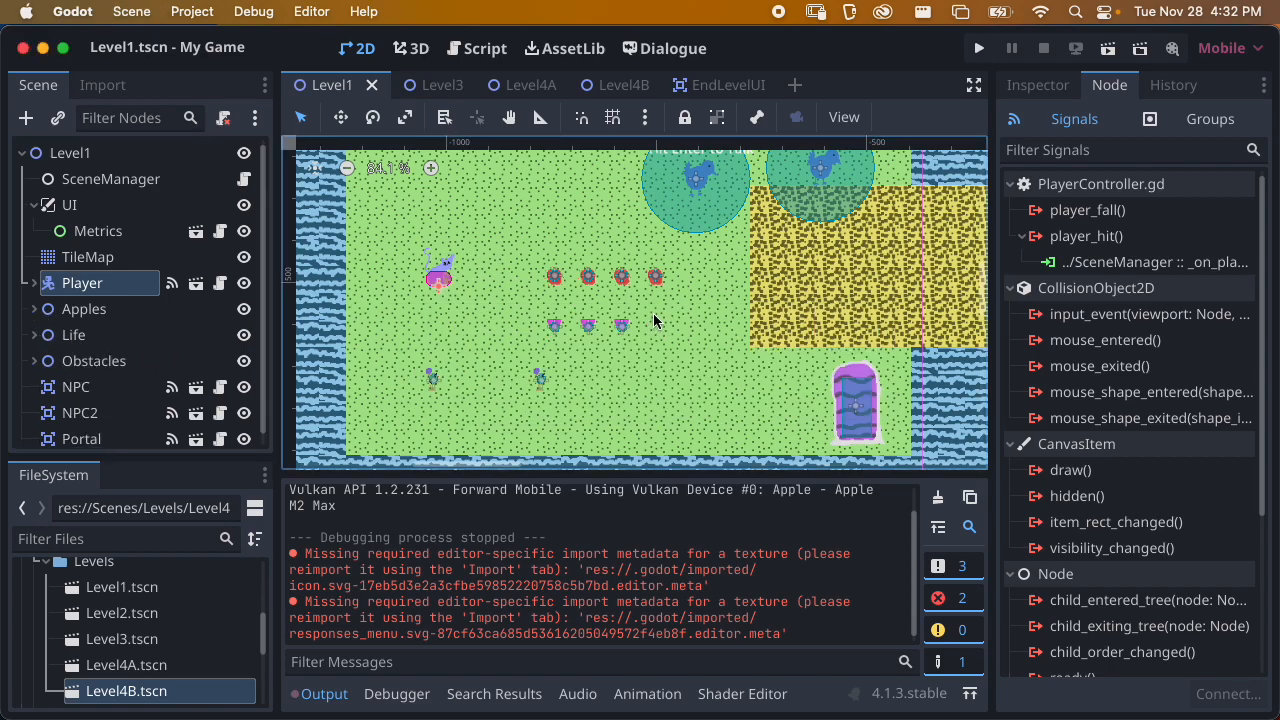